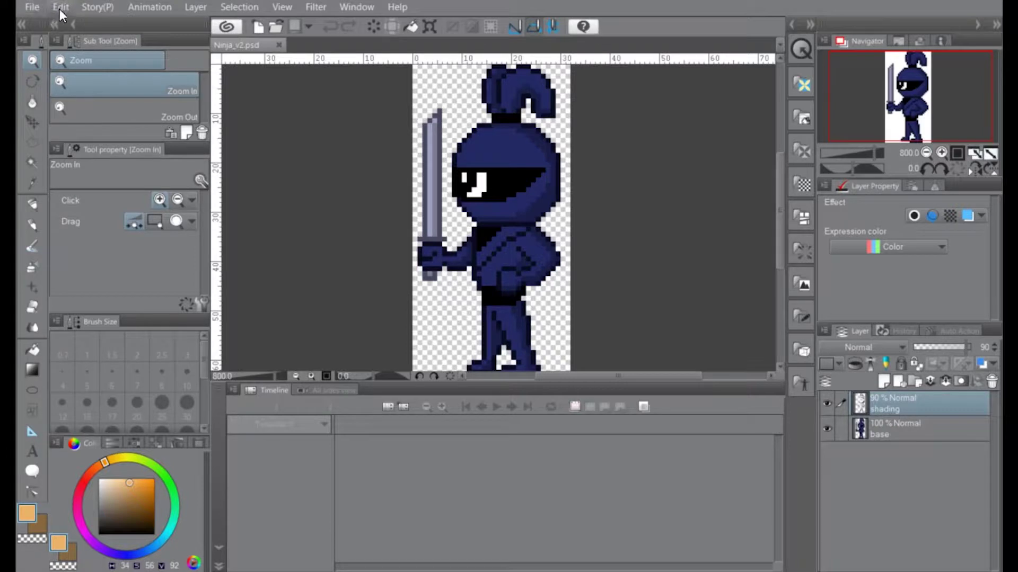
# - Change the canvas width to 100 px with the reference point at the middle of the right edge
pyautogui.click(61, 8)
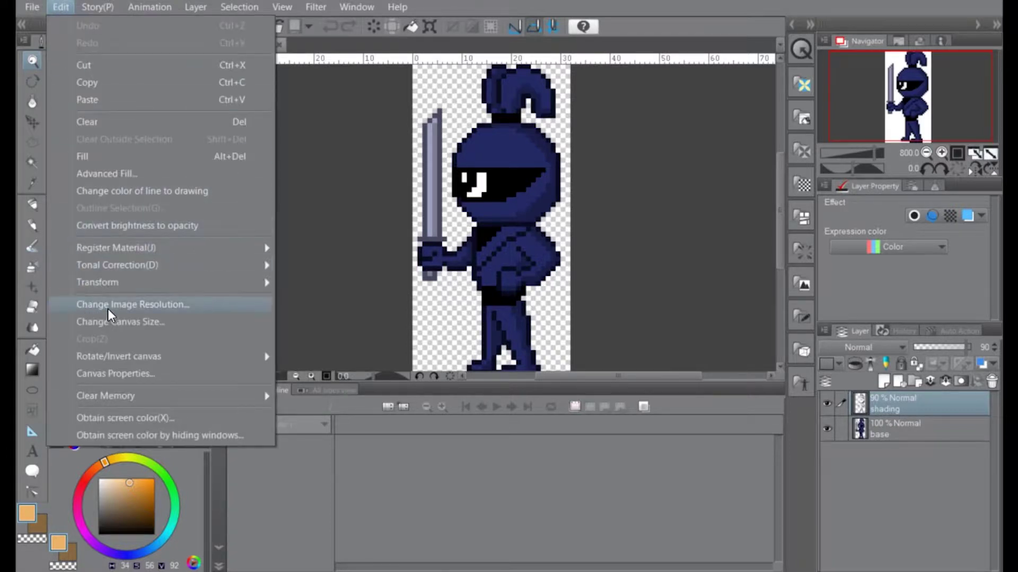
pyautogui.click(117, 321)
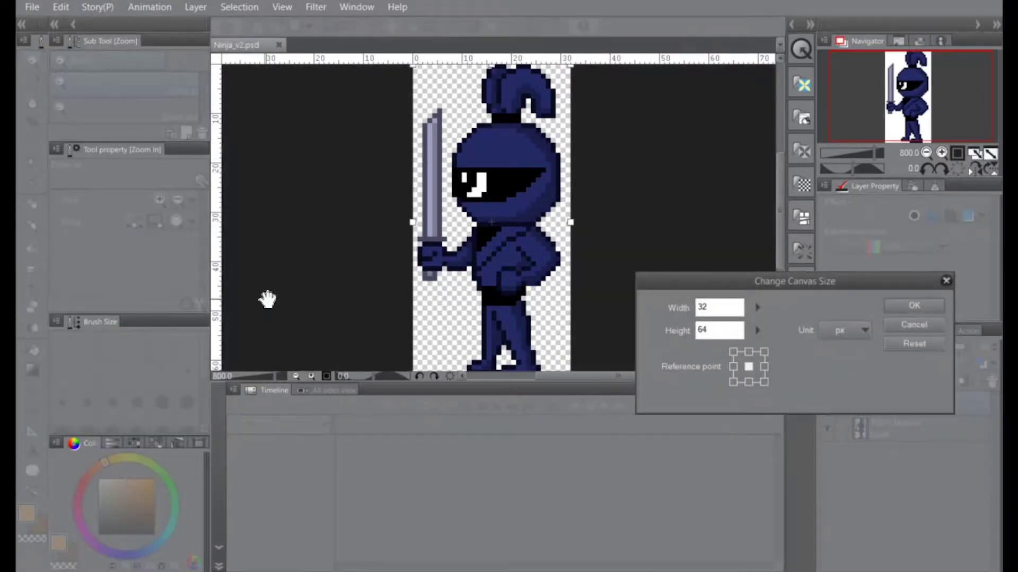
pyautogui.click(764, 367)
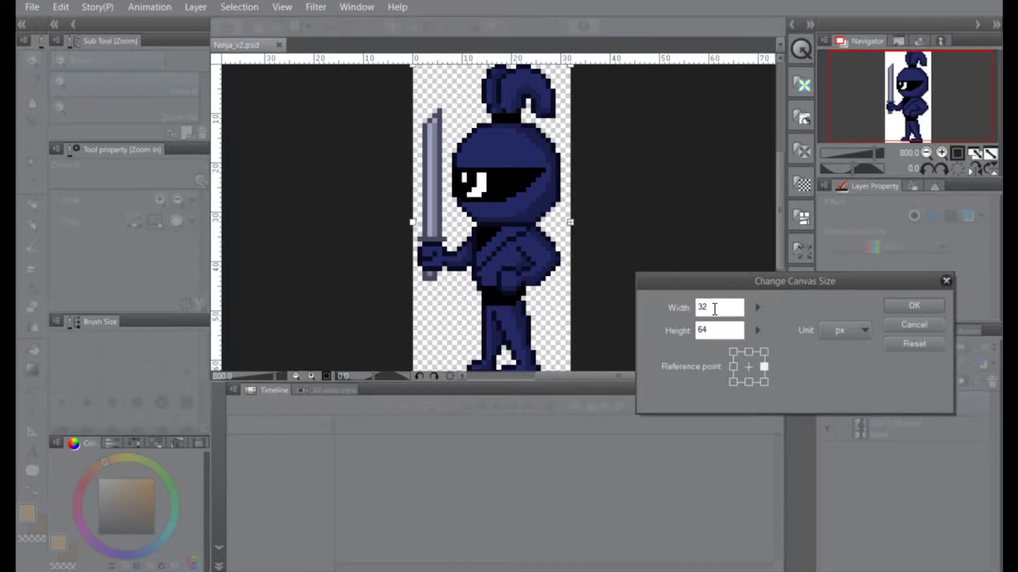
pyautogui.moveTo(714, 309); pyautogui.dragTo(672, 298)
pyautogui.write('100')
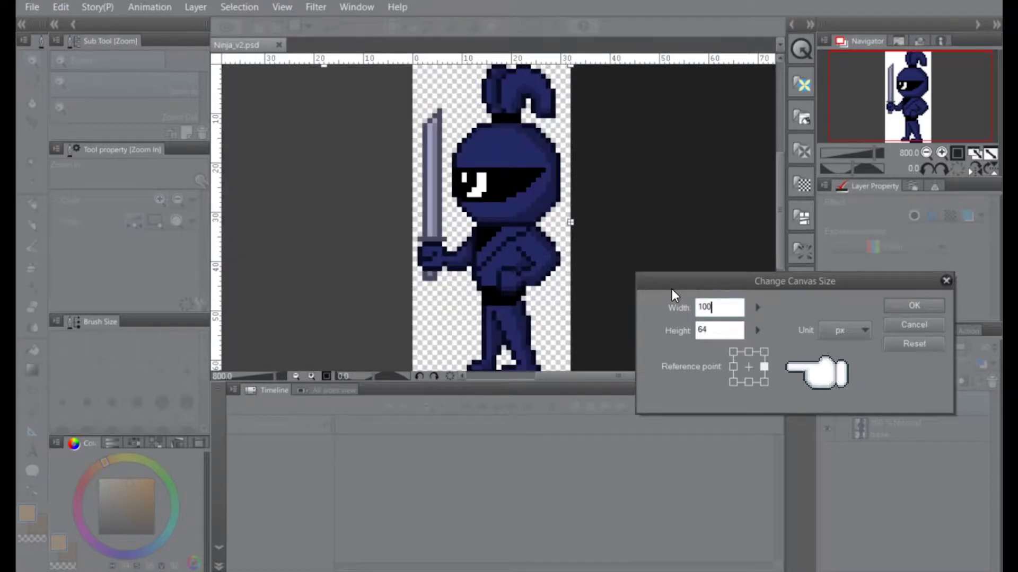
pyautogui.click(905, 307)
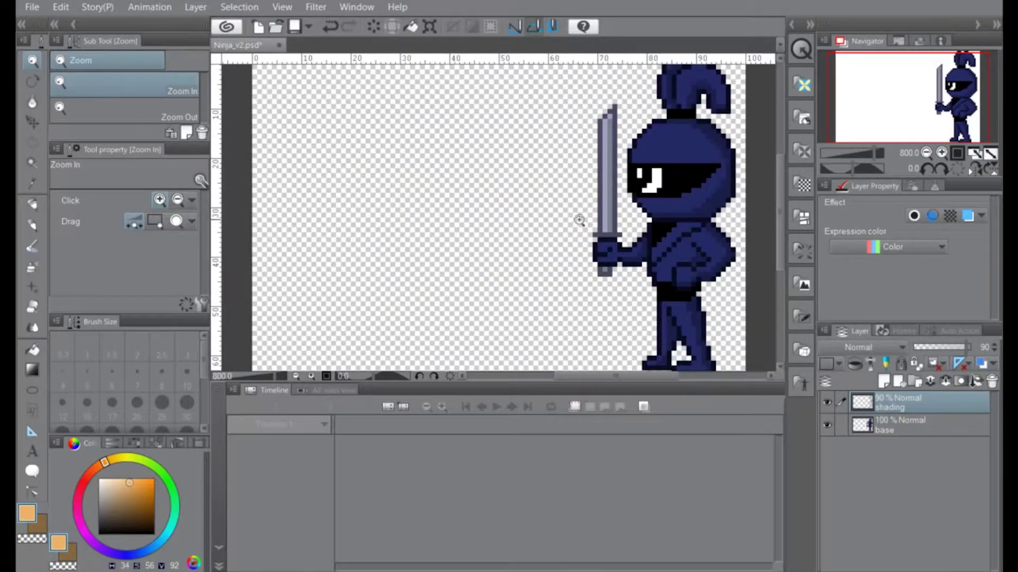
# - Try a polyline selection around the sword and the arm holding it, and clear the selection
pyautogui.scroll(-2, 577, 221)
pyautogui.scroll(1, 577, 221)
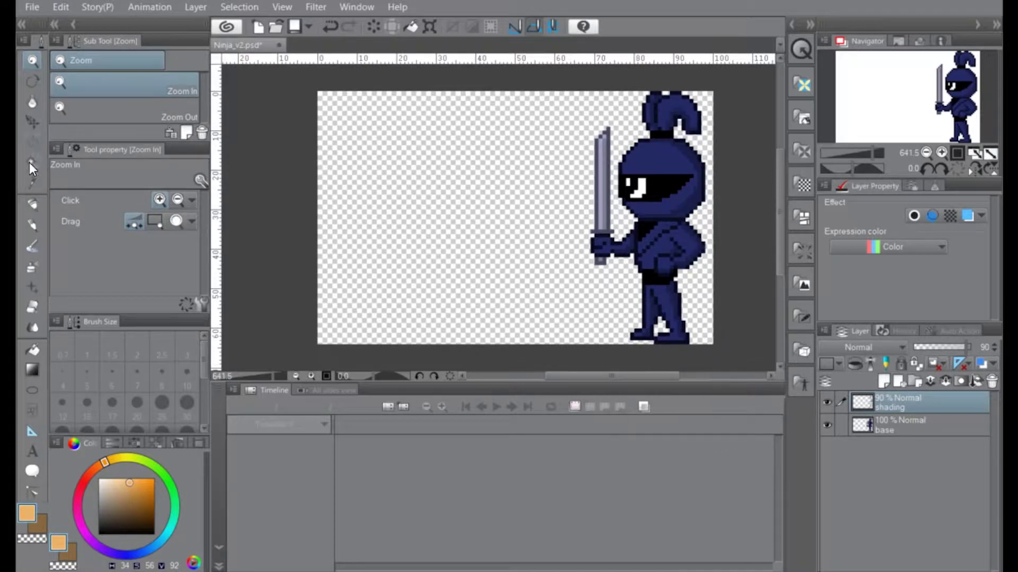
pyautogui.click(33, 141)
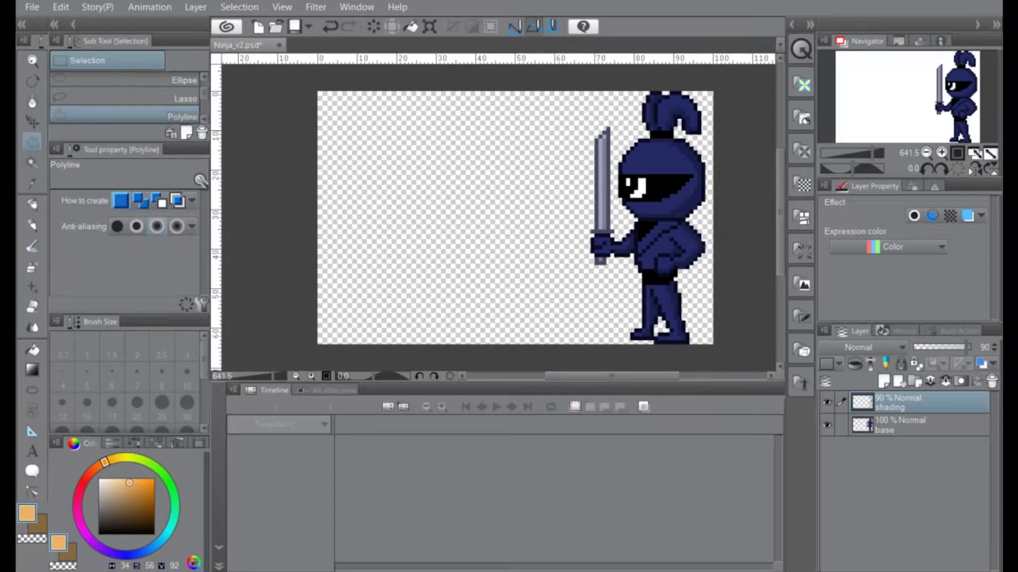
pyautogui.scroll(3, 632, 202)
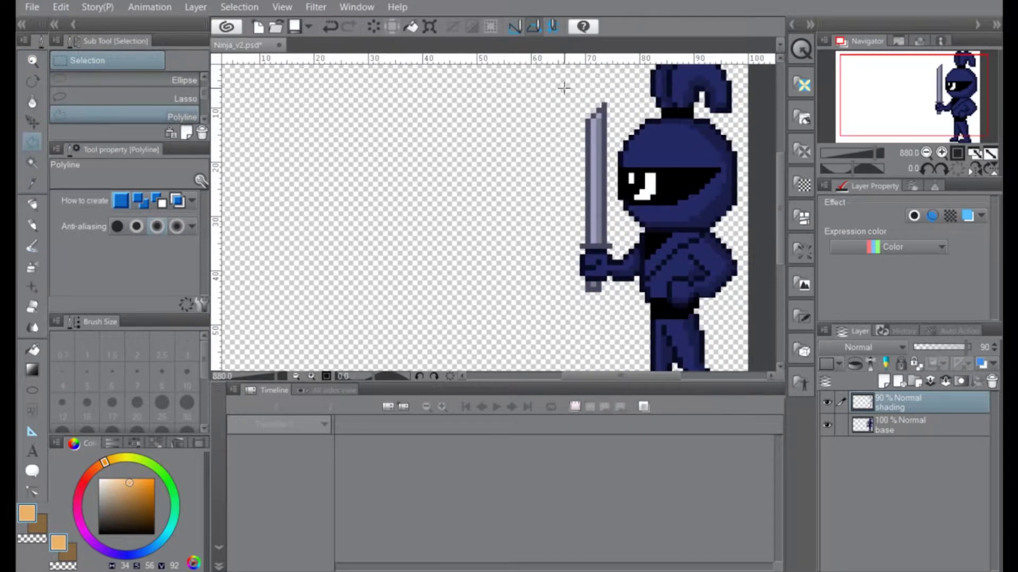
pyautogui.click(559, 83)
pyautogui.click(622, 84)
pyautogui.click(613, 173)
pyautogui.click(614, 217)
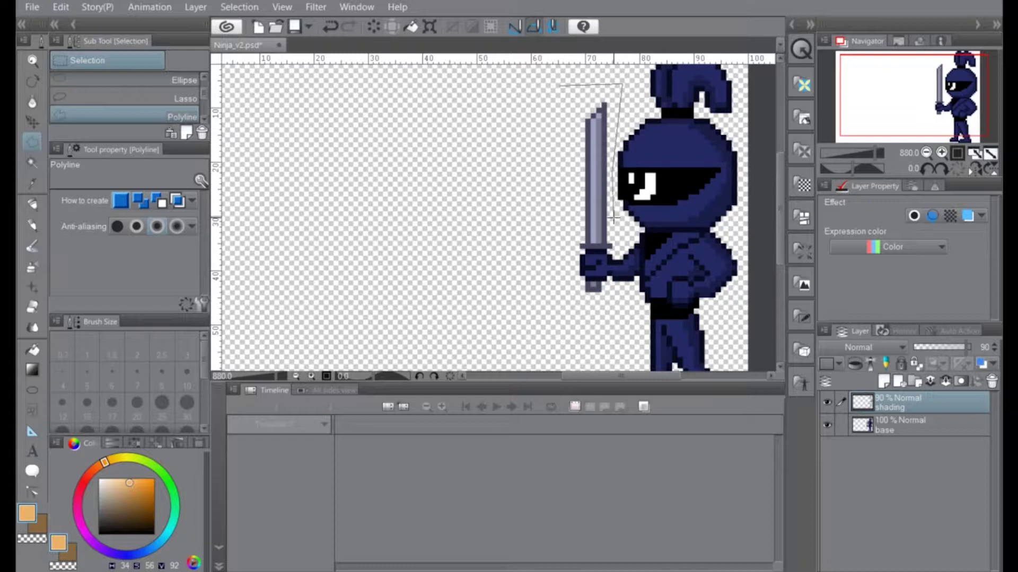
pyautogui.click(639, 244)
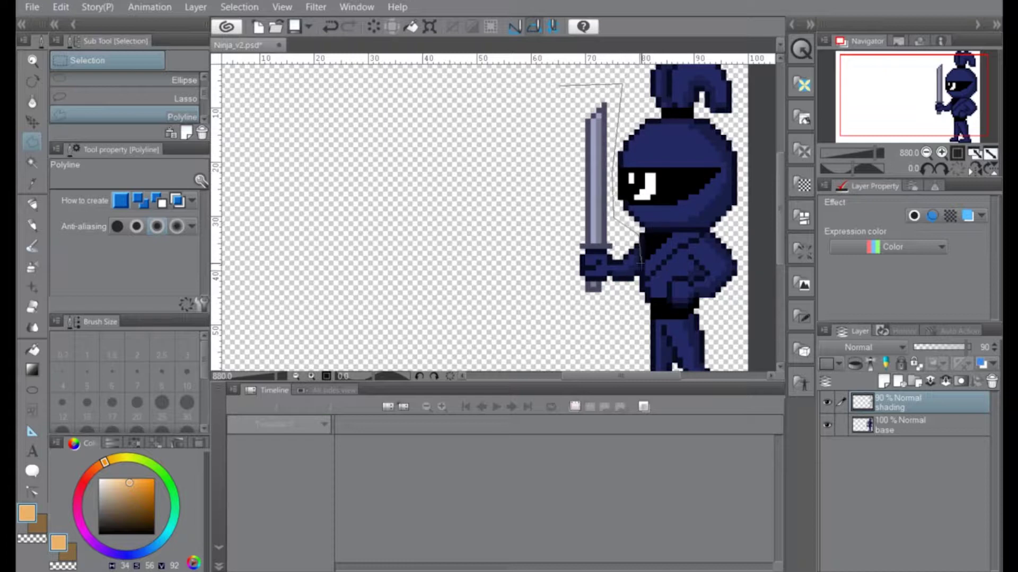
pyautogui.click(636, 303)
pyautogui.click(556, 313)
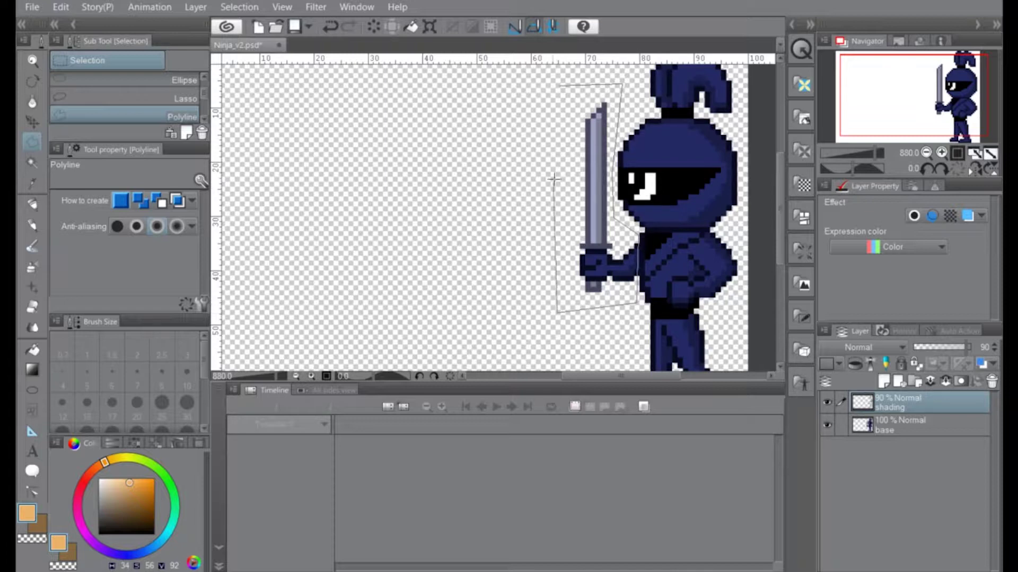
pyautogui.click(561, 86)
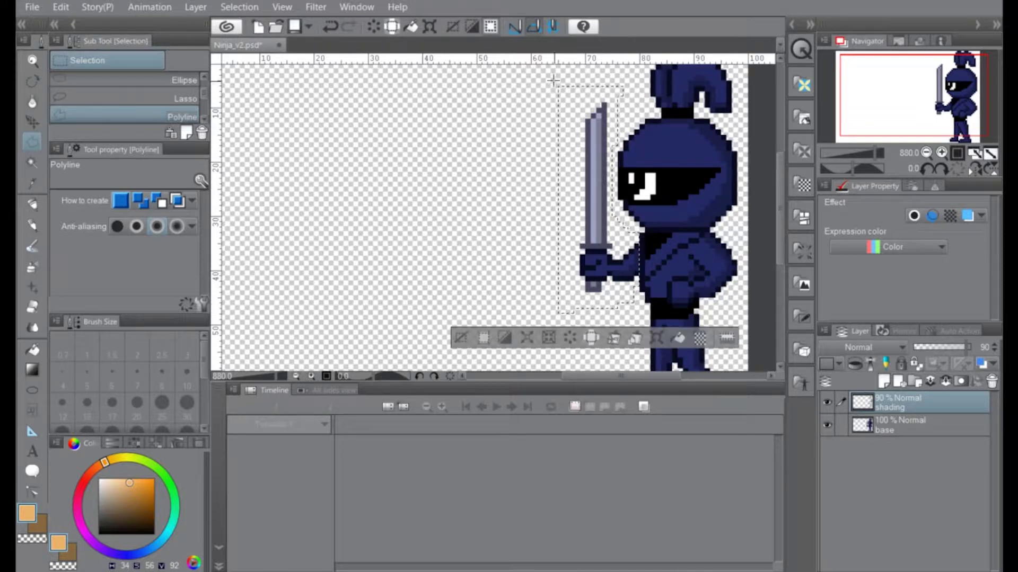
pyautogui.click(471, 335)
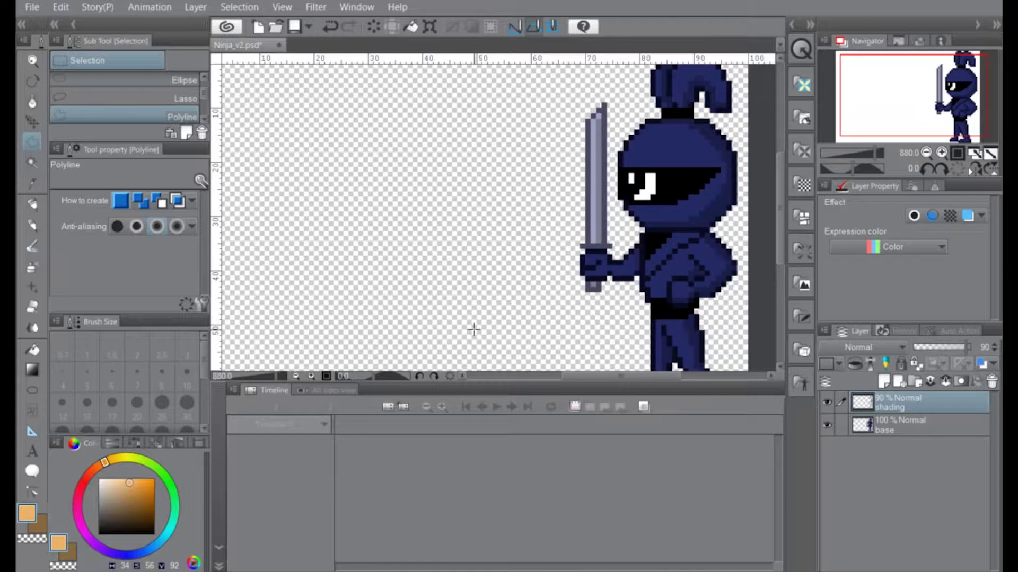
pyautogui.hotkey('ctrl', 'z')
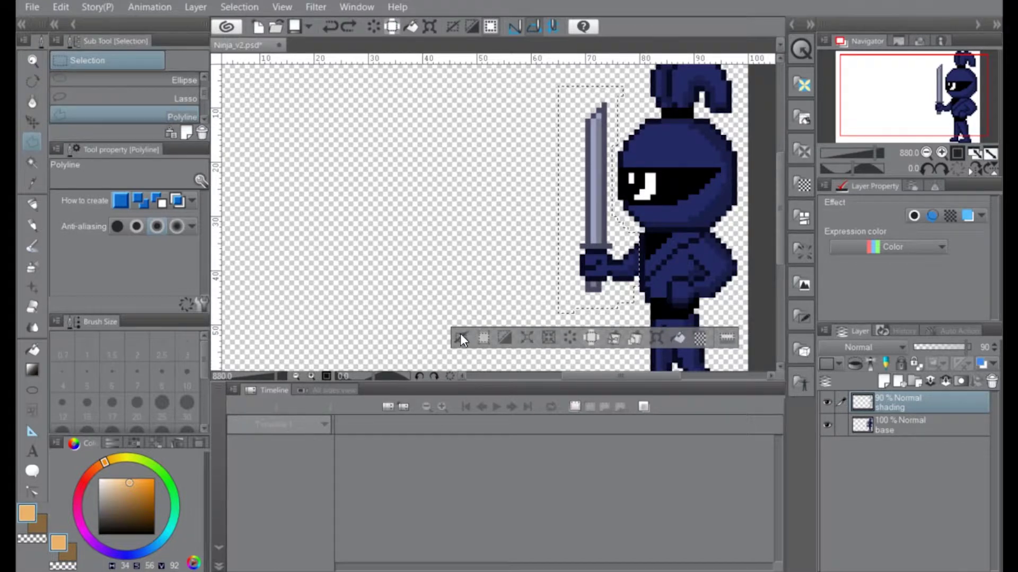
pyautogui.click(461, 336)
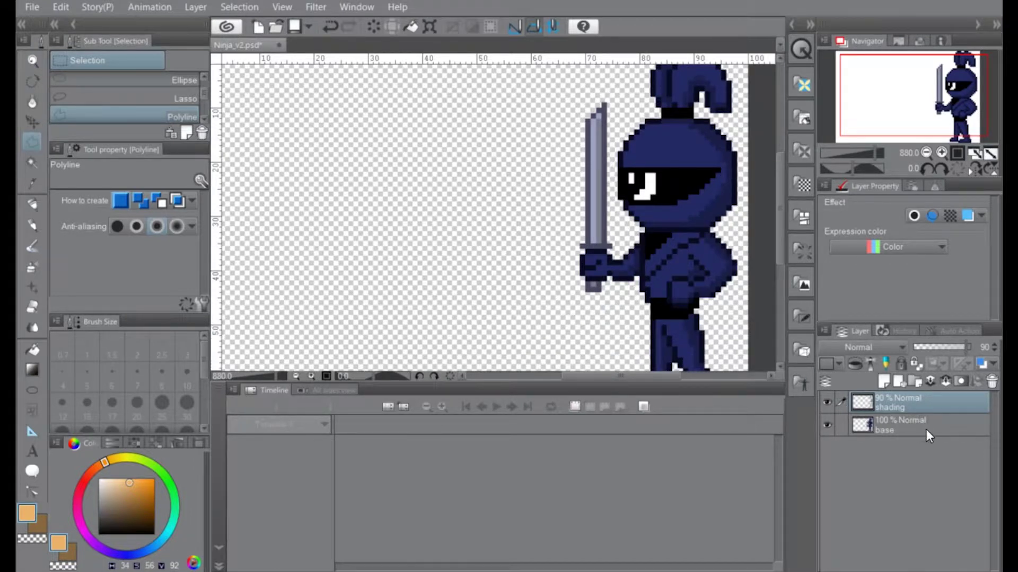
# - Merge the shading and base layers into one layer
pyautogui.keyDown('shift'); pyautogui.click(906, 428); pyautogui.keyUp('shift')
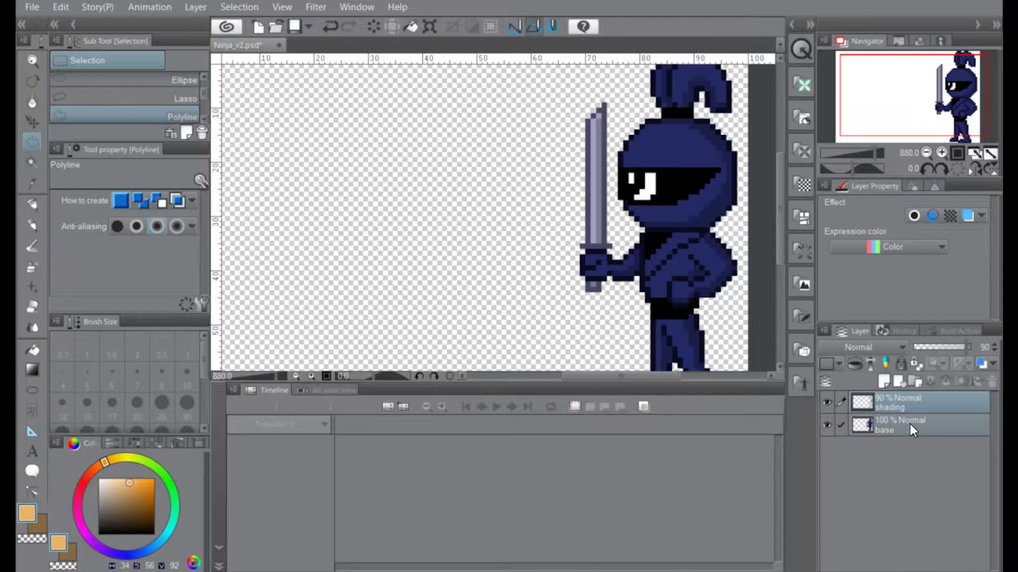
pyautogui.rightClick(906, 428)
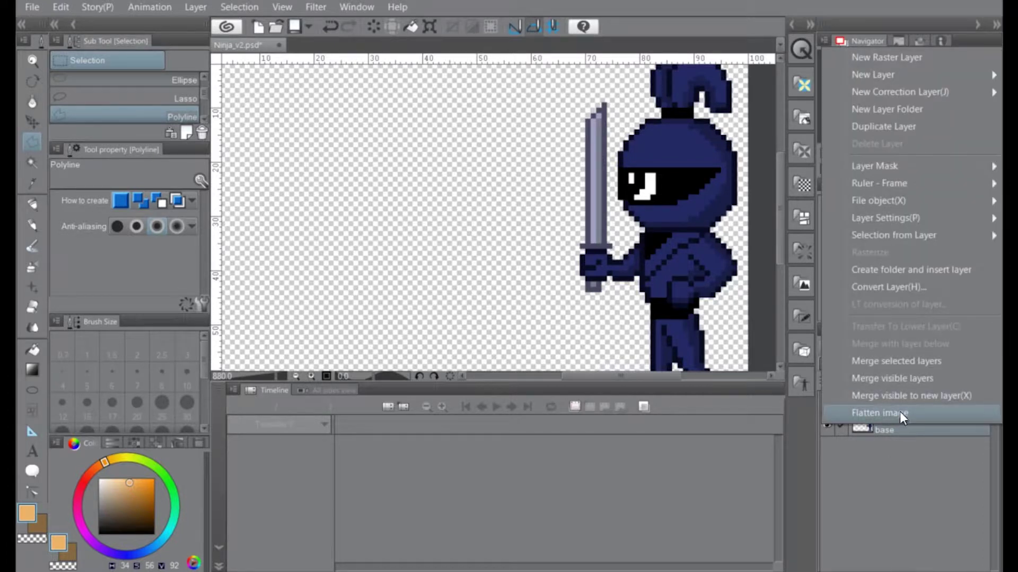
pyautogui.click(876, 362)
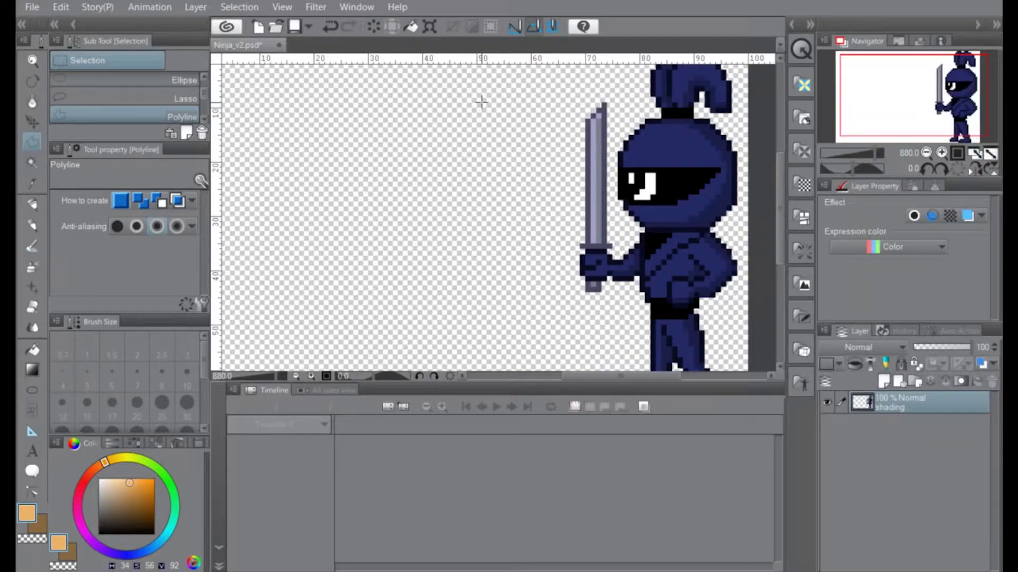
# - Outline the sword and the arm holding it with a closed polyline selection that ends at the shoulder
pyautogui.click(552, 98)
pyautogui.click(622, 77)
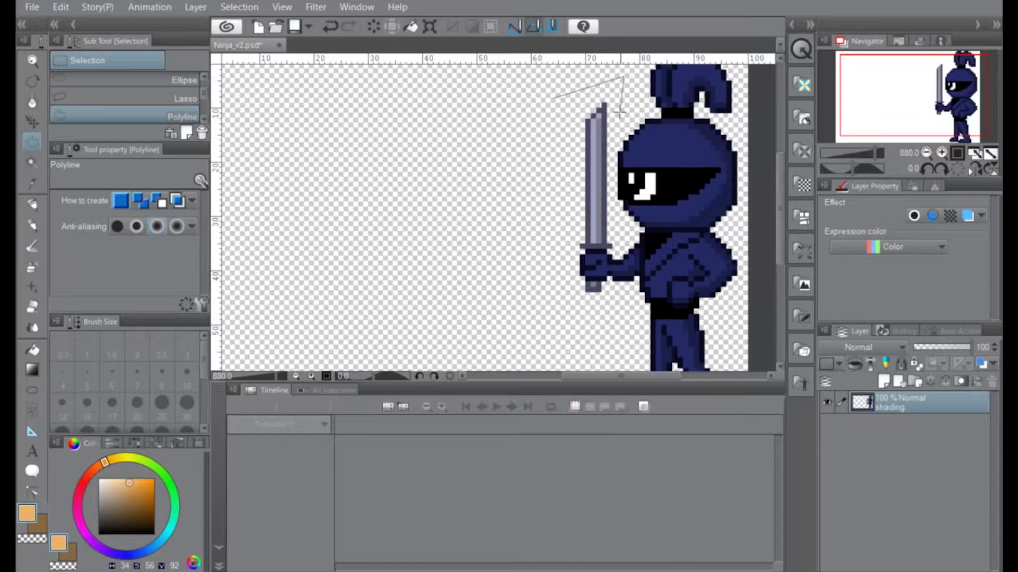
pyautogui.click(610, 170)
pyautogui.click(612, 213)
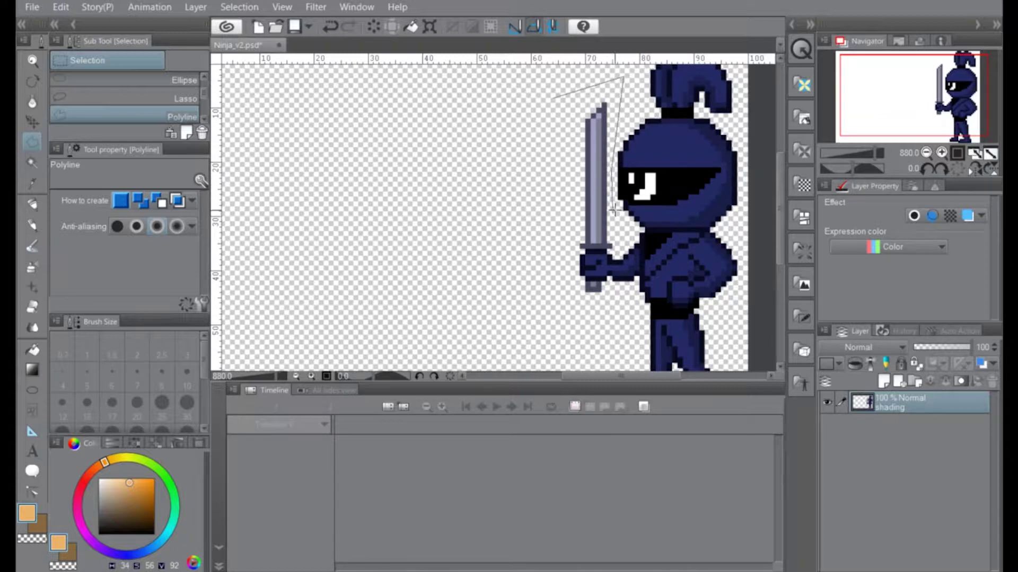
pyautogui.click(638, 235)
pyautogui.click(637, 298)
pyautogui.click(574, 317)
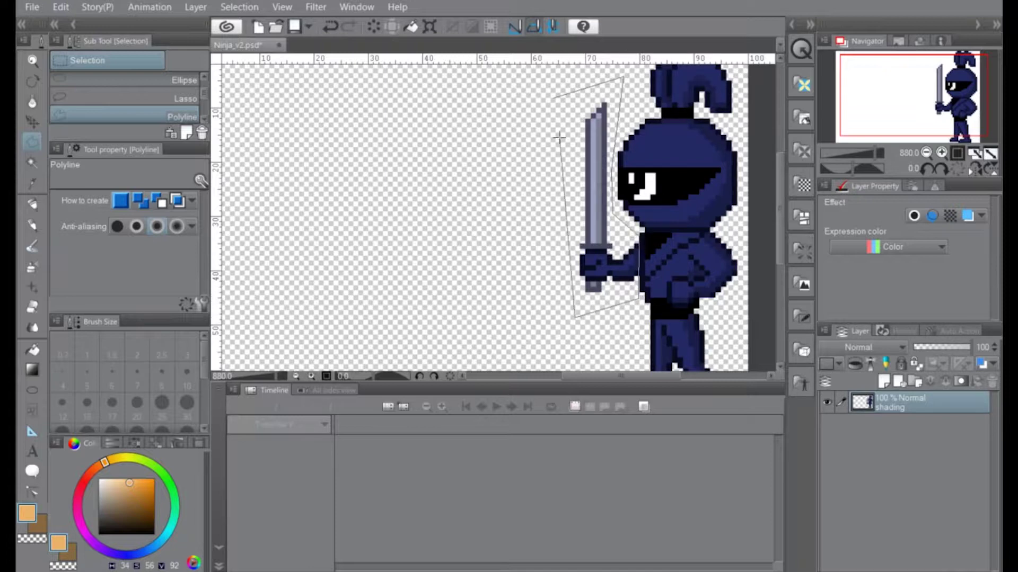
pyautogui.click(553, 99)
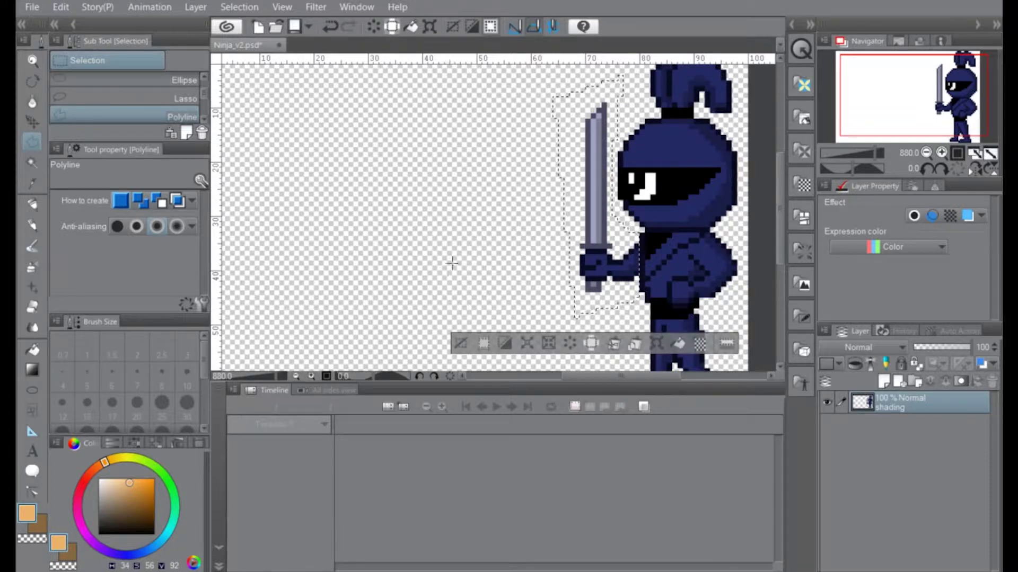
# - Cut the selected sword and arm from the body, add a new raster layer and paste them onto their own layer
pyautogui.press('Delete')
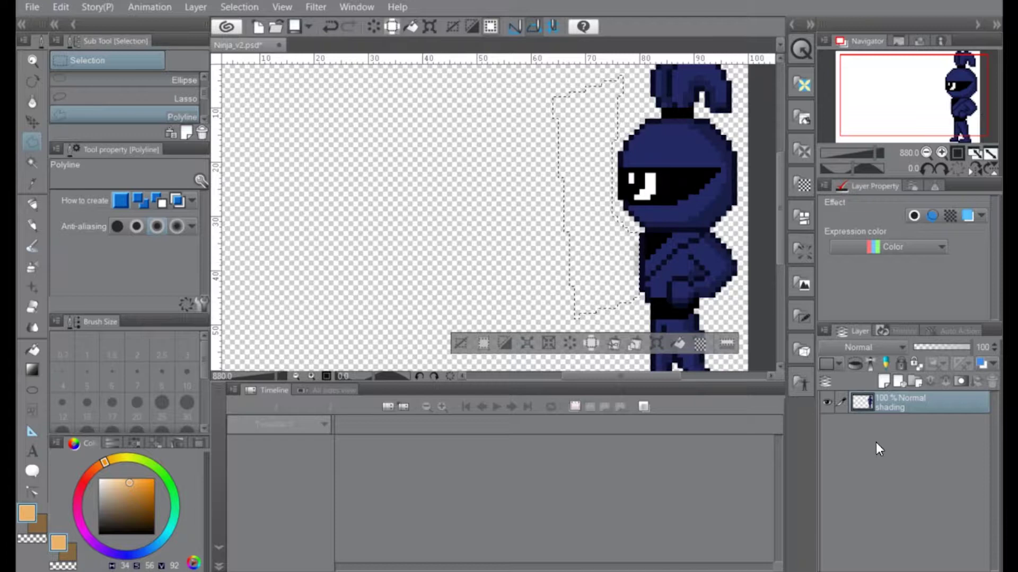
pyautogui.click(883, 380)
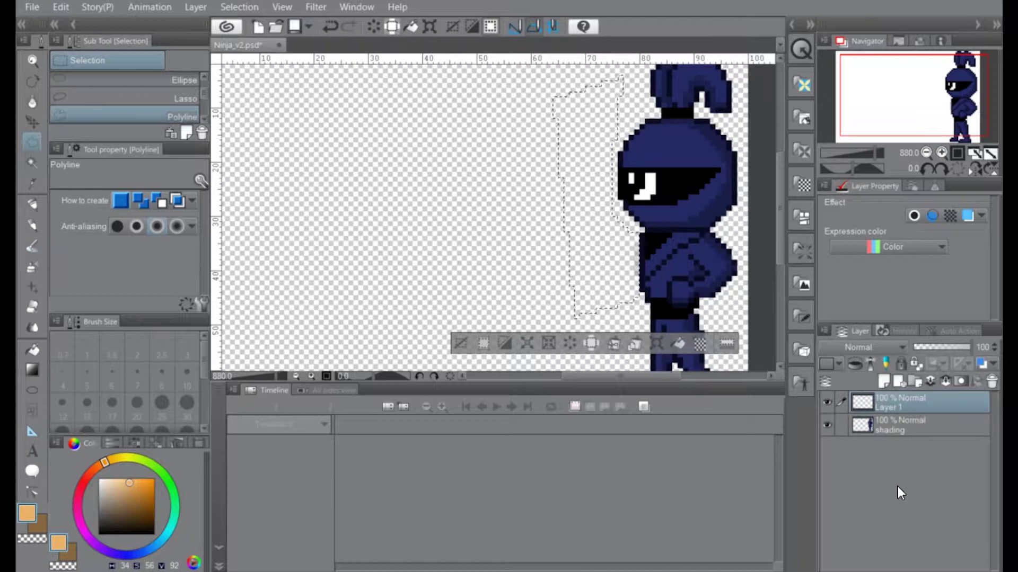
pyautogui.hotkey('ctrl', 'v')
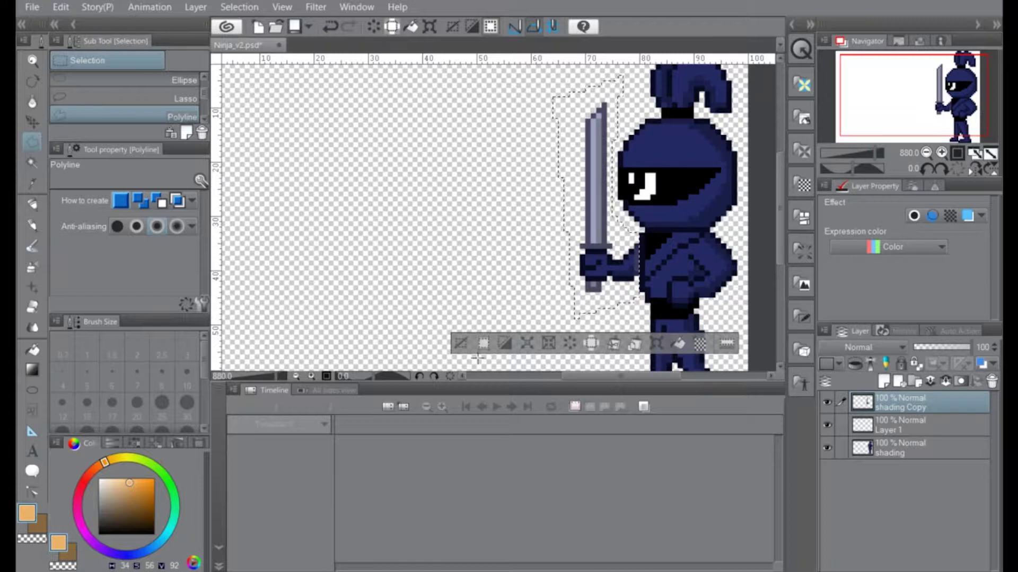
pyautogui.click(462, 345)
# - Toggle the visibility of the pasted sword arm layer to check its separation from the body
pyautogui.click(826, 402)
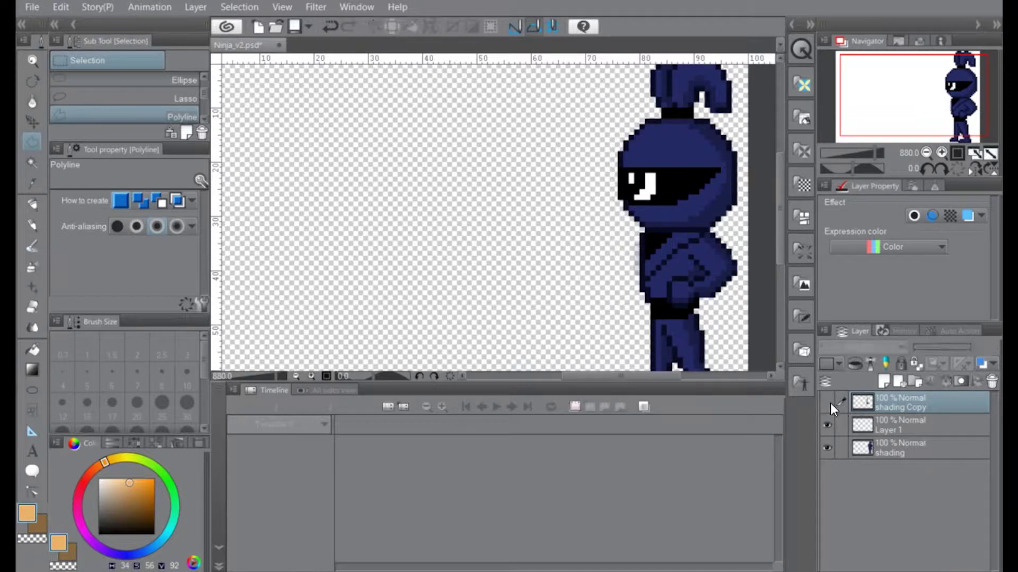
pyautogui.click(827, 402)
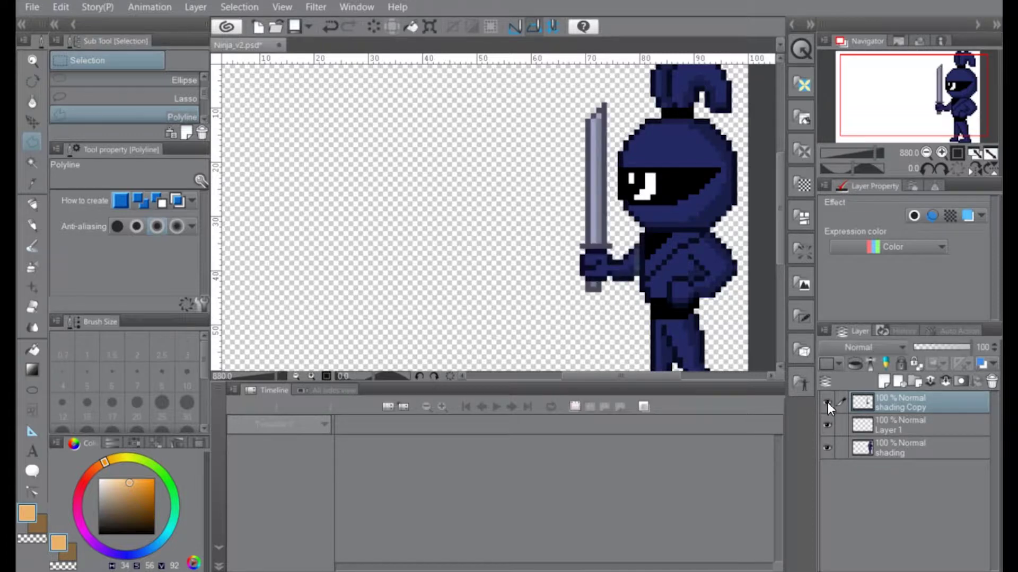
pyautogui.click(826, 403)
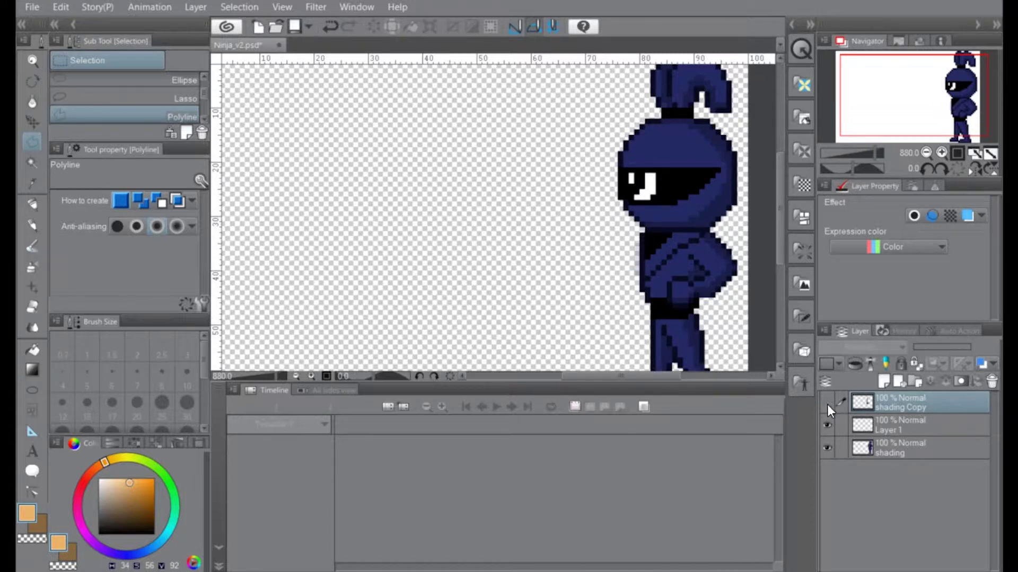
pyautogui.click(827, 403)
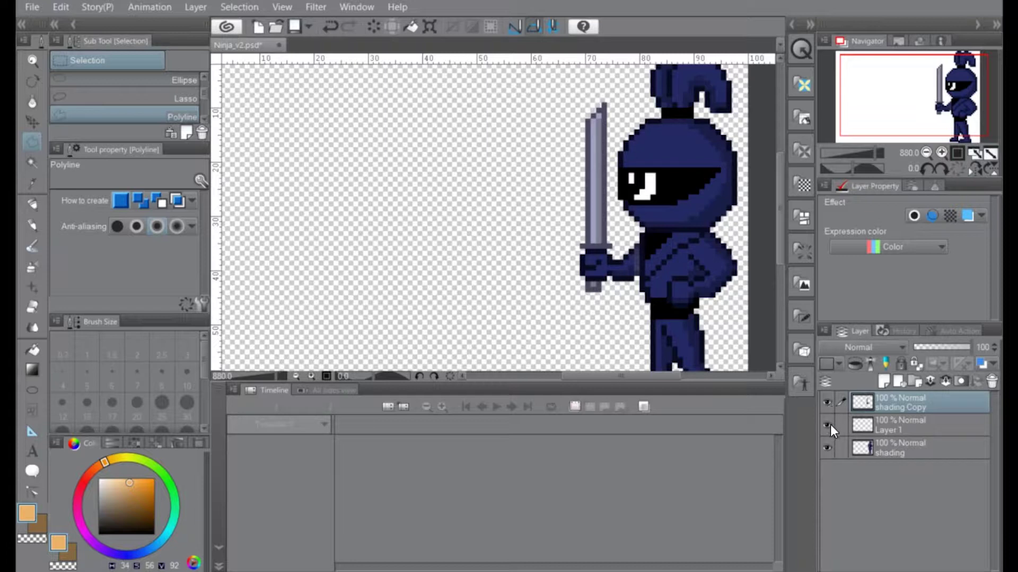
pyautogui.click(826, 402)
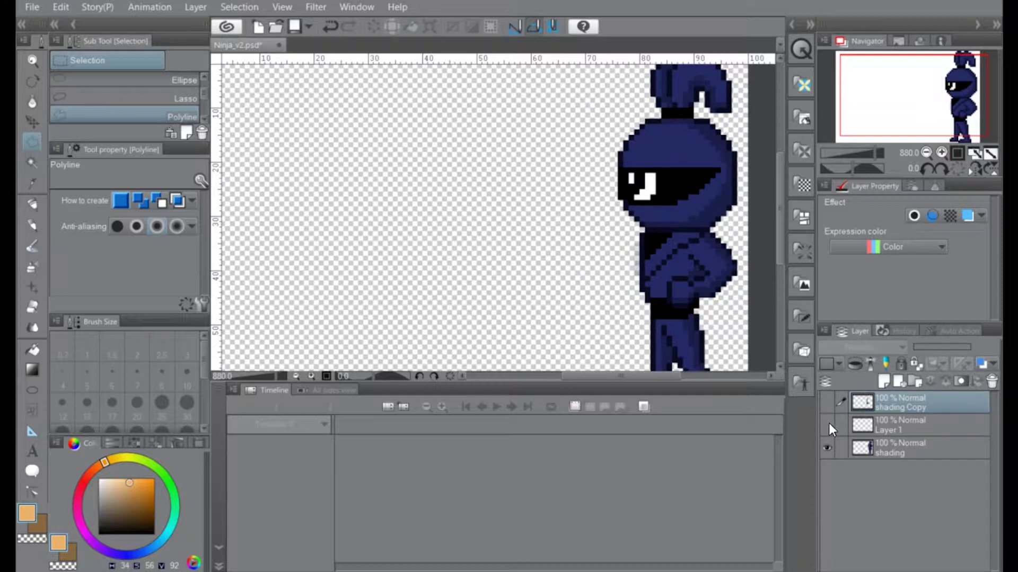
# - Delete the empty Layer 1
pyautogui.click(925, 429)
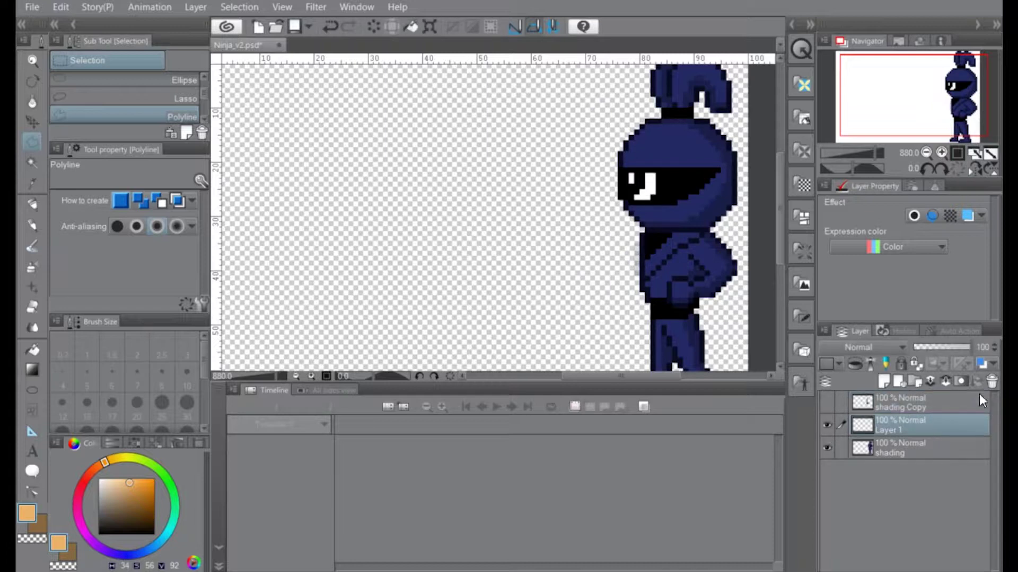
pyautogui.click(992, 381)
pyautogui.click(520, 216)
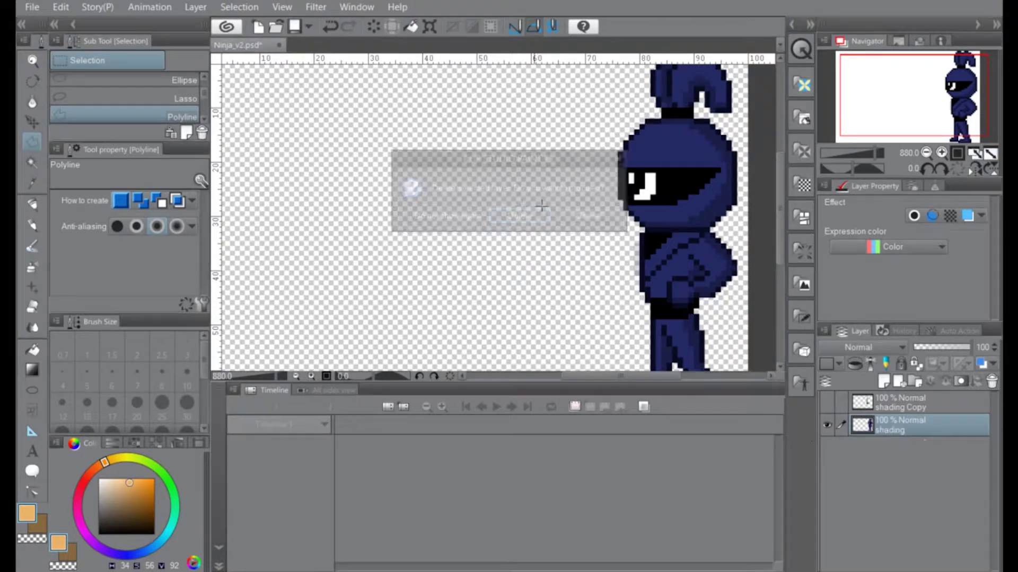
# - Toggle the body layer and the sword arm layer off and on to compare them, leaving both shown
pyautogui.click(826, 424)
pyautogui.click(826, 426)
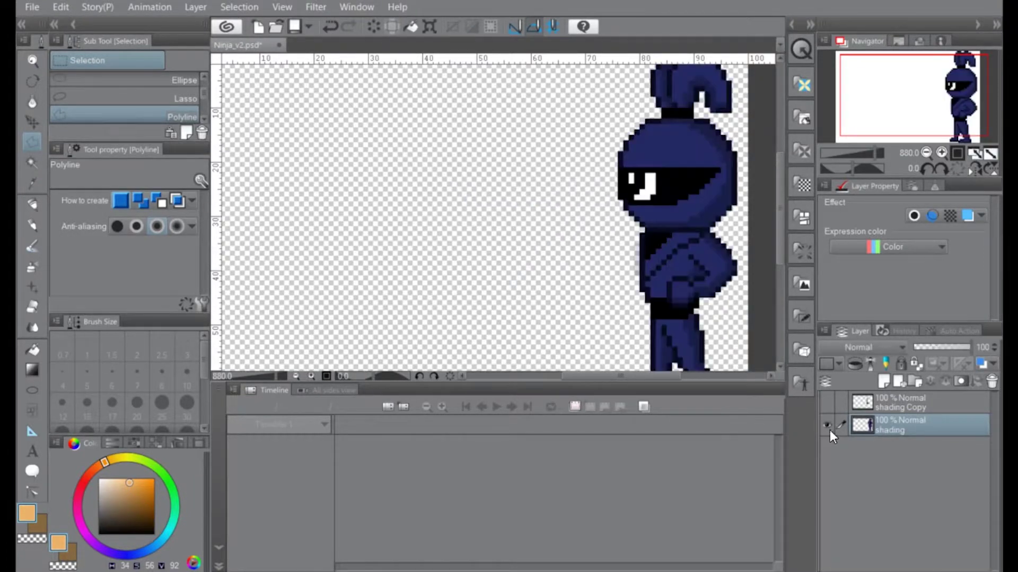
pyautogui.click(827, 406)
pyautogui.click(826, 407)
pyautogui.click(827, 406)
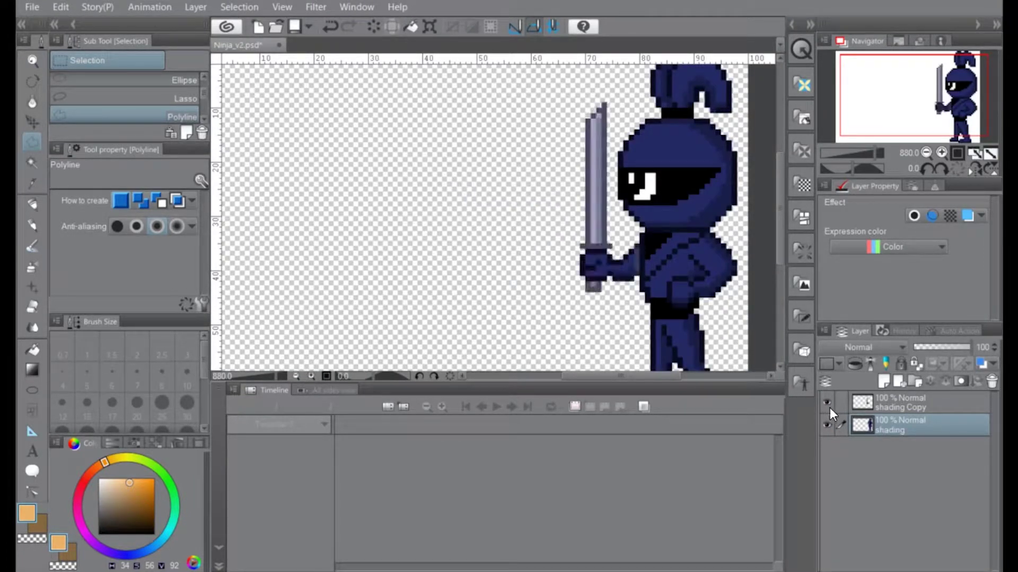
pyautogui.scroll(4, 626, 308)
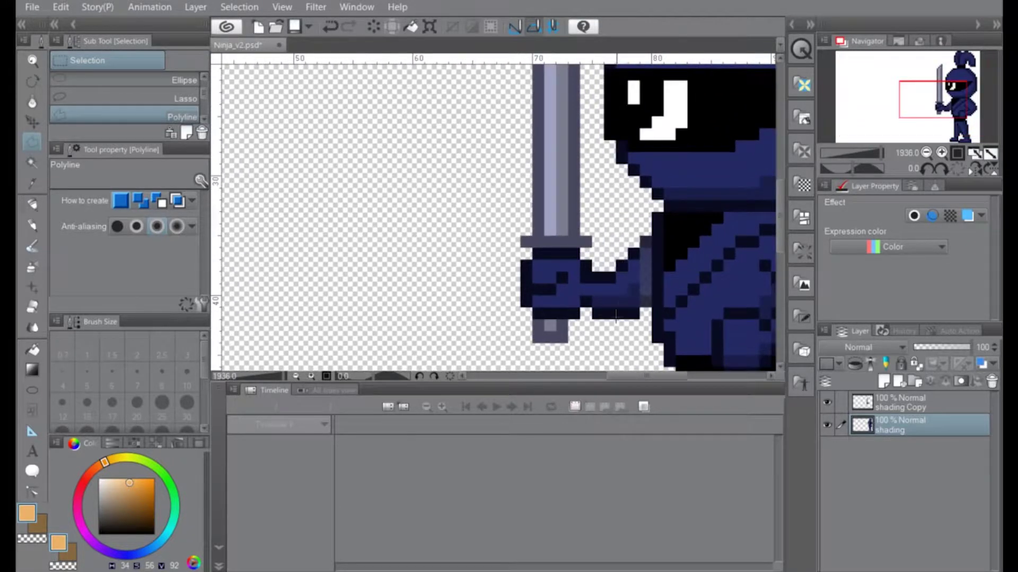
# - Hide the body layer and repaint the faded pixels at the sword arm's cut edge with the dot pen in the arm's sampled blue
pyautogui.press('i')
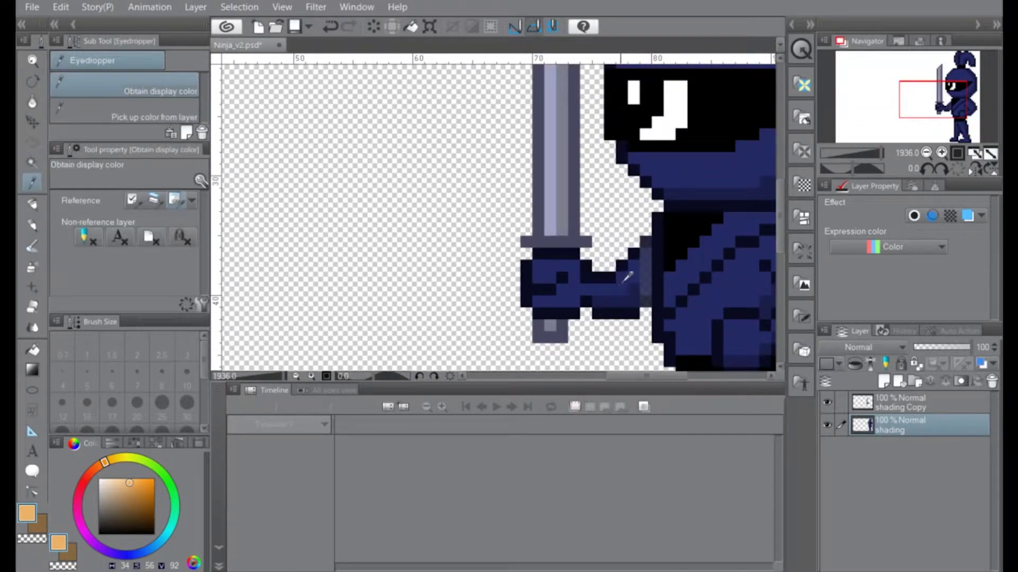
pyautogui.click(623, 280)
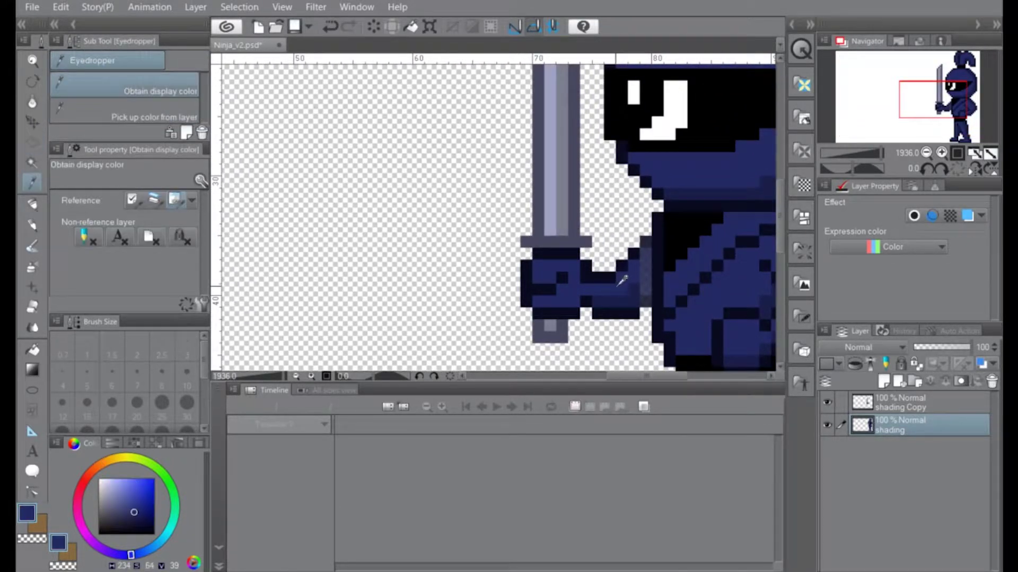
pyautogui.click(827, 425)
pyautogui.press('b')
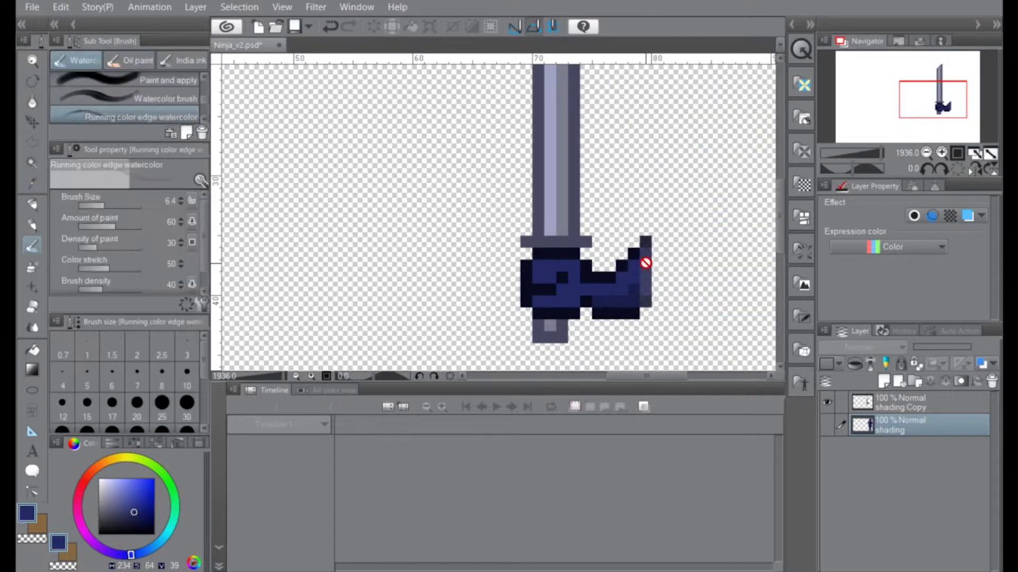
pyautogui.press('p')
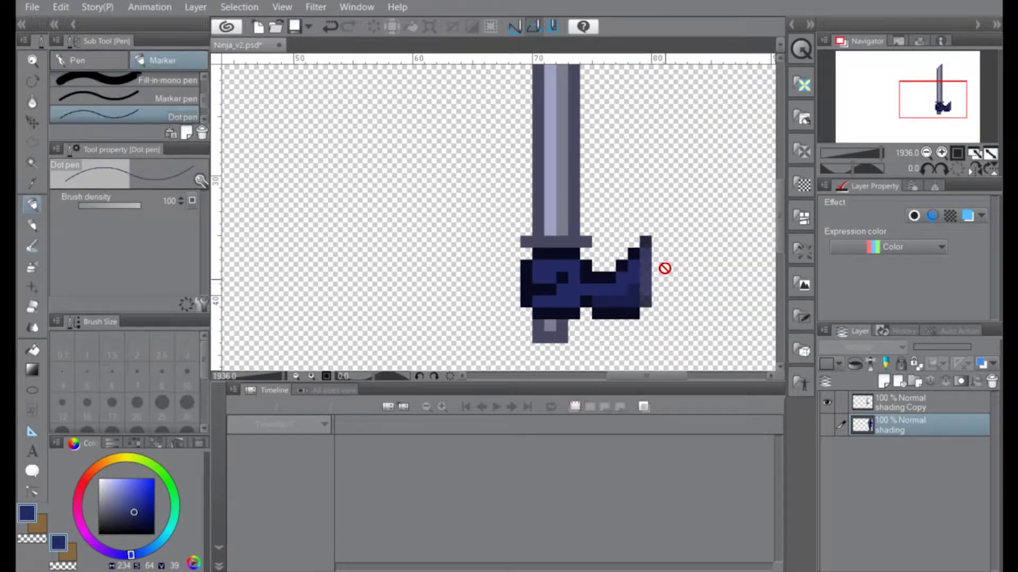
pyautogui.hotkey('alt', ']')
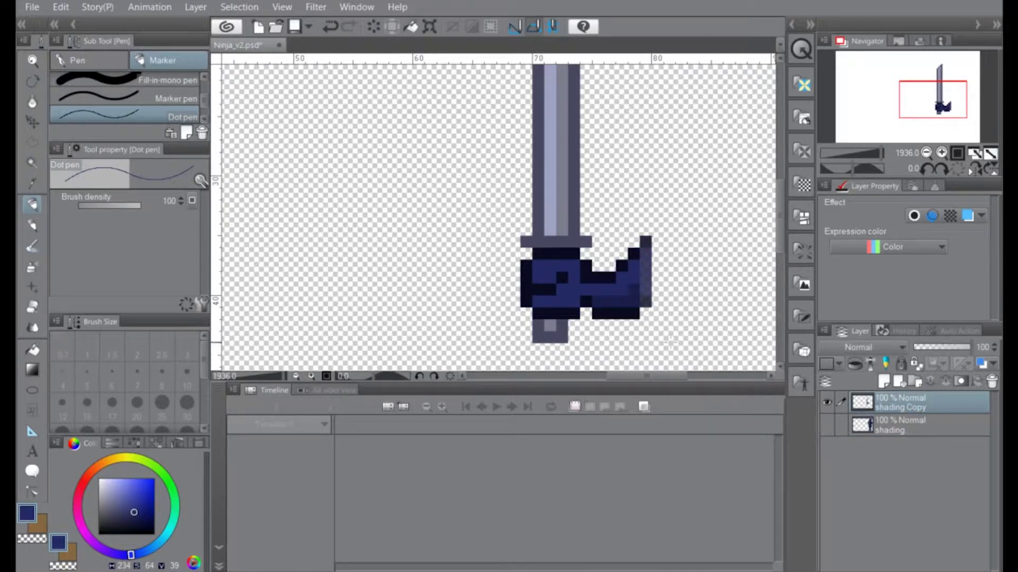
pyautogui.moveTo(647, 252); pyautogui.dragTo(639, 274)
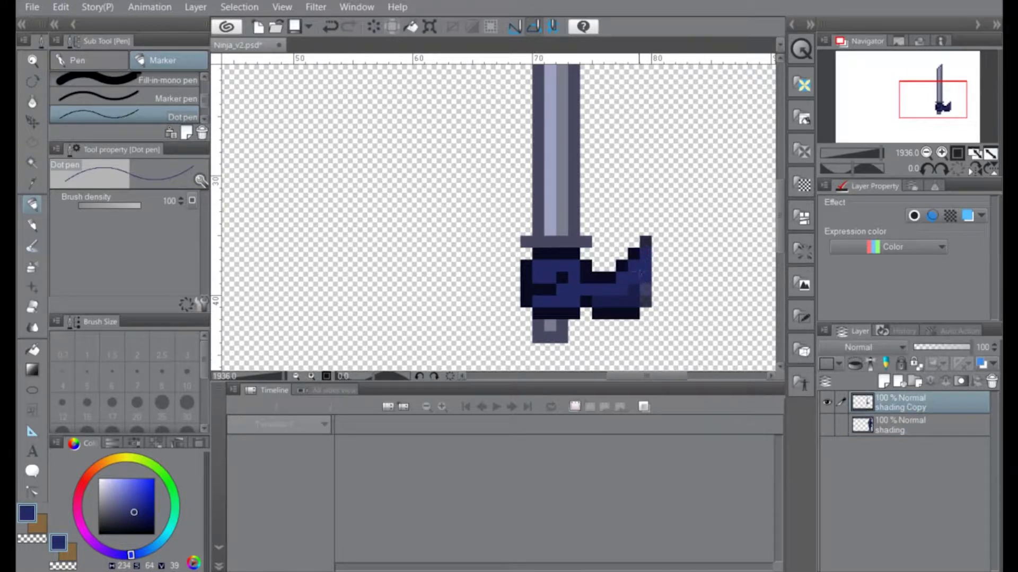
# - Repaint the remaining faded pixels at the arm's cut edge with the sampled darker blue shade and dark outline colour
pyautogui.press('i')
pyautogui.click(639, 305)
pyautogui.press('p')
pyautogui.press('i')
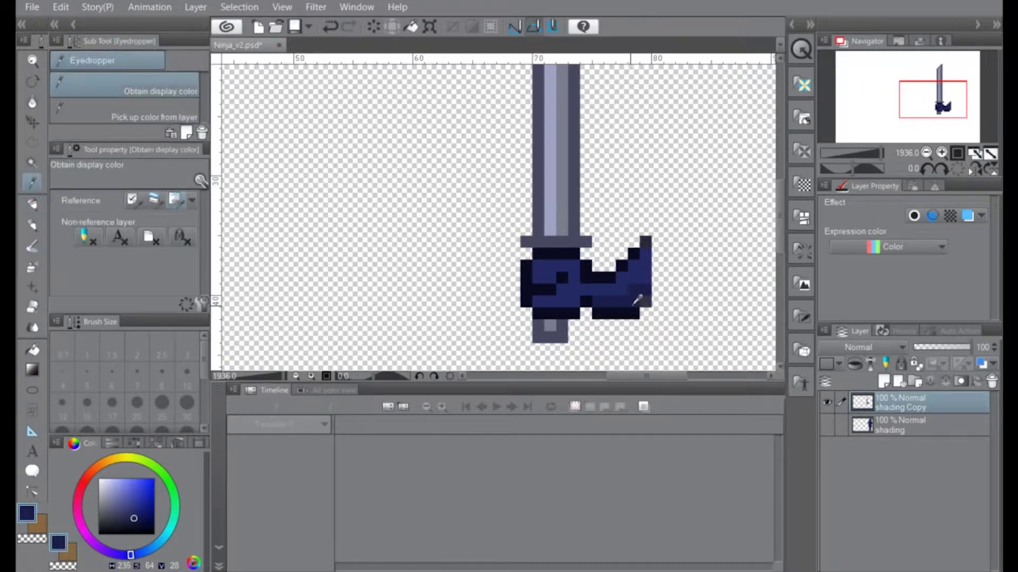
pyautogui.click(636, 308)
pyautogui.press('p')
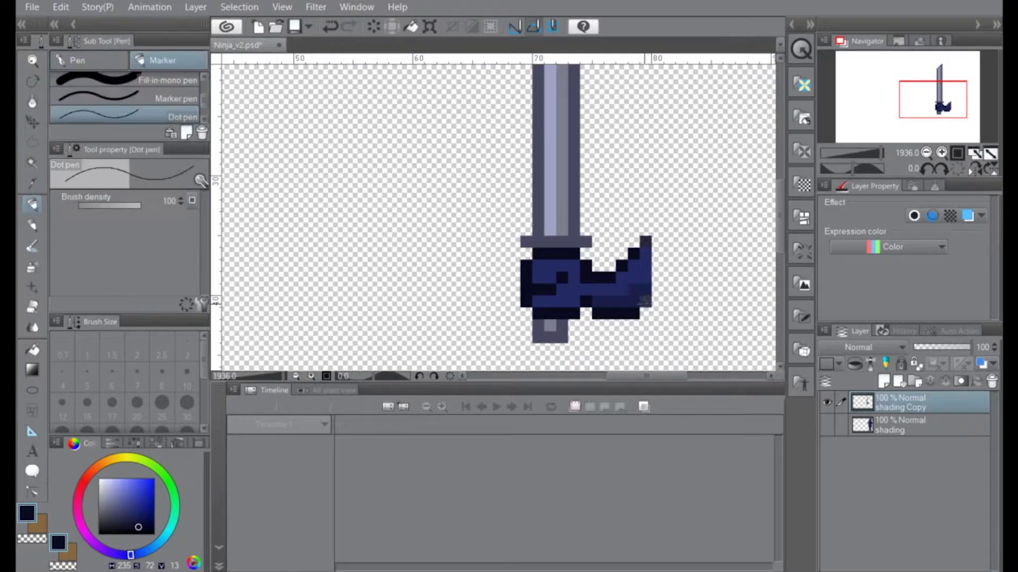
pyautogui.click(646, 301)
pyautogui.click(646, 241)
# - Show only the body layer and erase the faint leftover arm pixels along the torso's front edge with the size 1 hard eraser
pyautogui.click(826, 402)
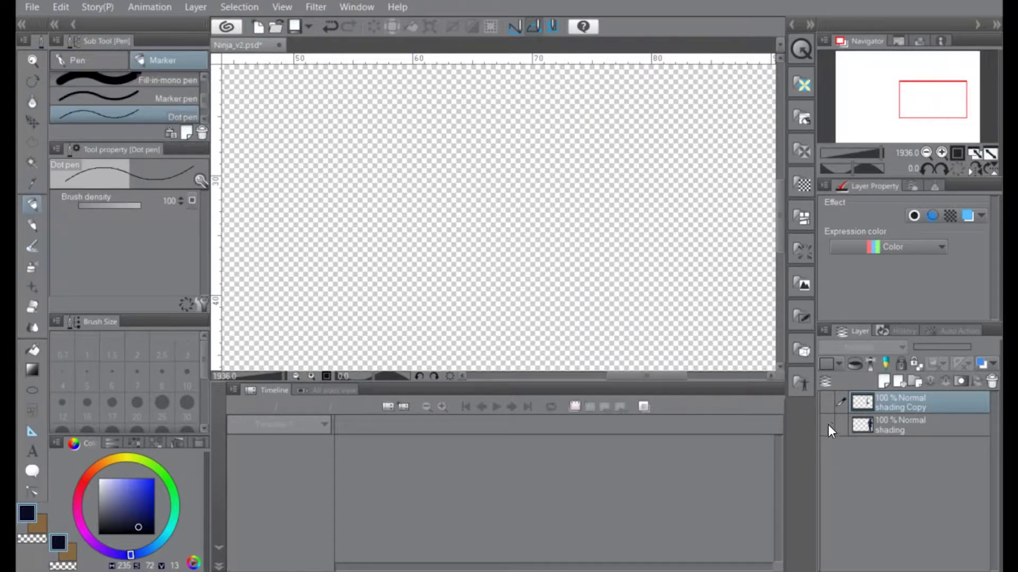
pyautogui.click(827, 425)
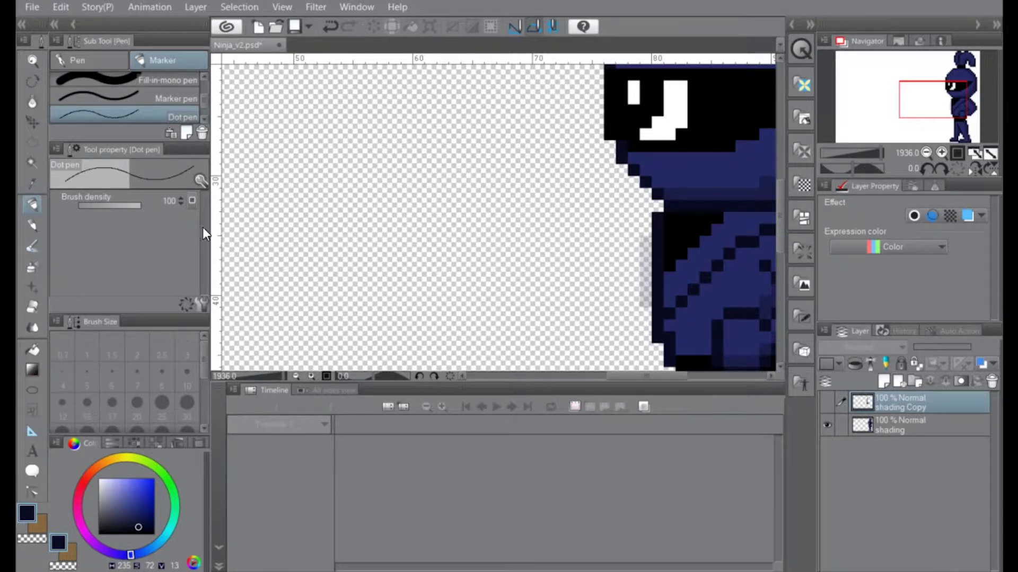
pyautogui.click(33, 306)
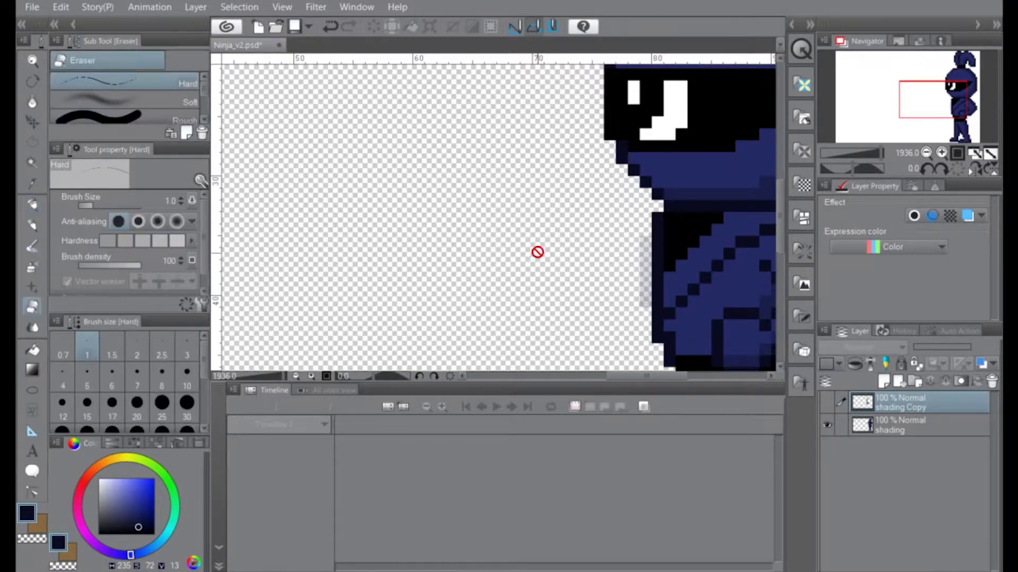
pyautogui.click(869, 425)
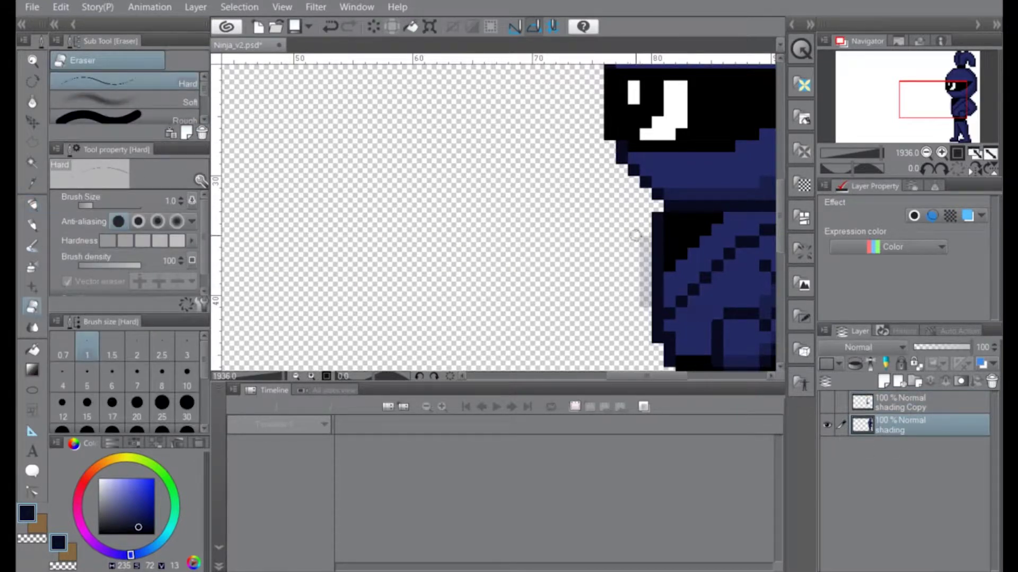
pyautogui.moveTo(636, 231); pyautogui.dragTo(640, 324)
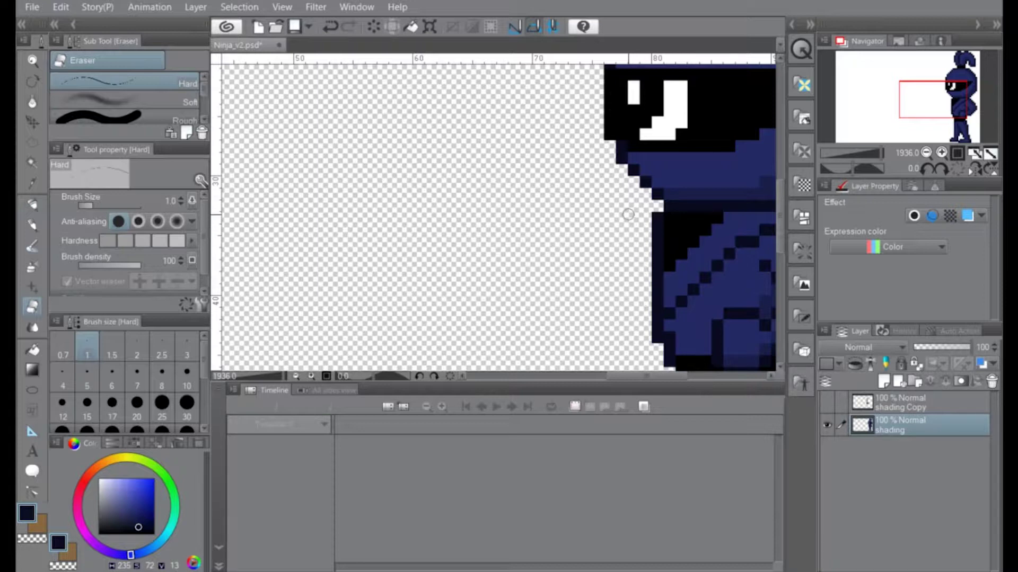
# - Show the sword arm layer again and toggle the body layer to check the cleaned joint within the whole figure
pyautogui.click(828, 403)
pyautogui.click(828, 424)
pyautogui.click(828, 427)
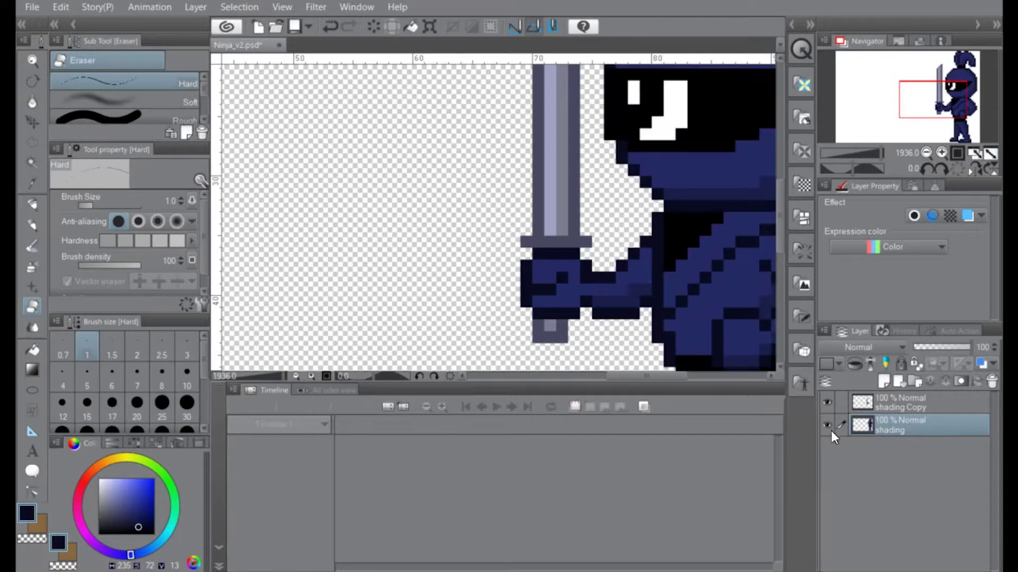
pyautogui.scroll(-3, 583, 201)
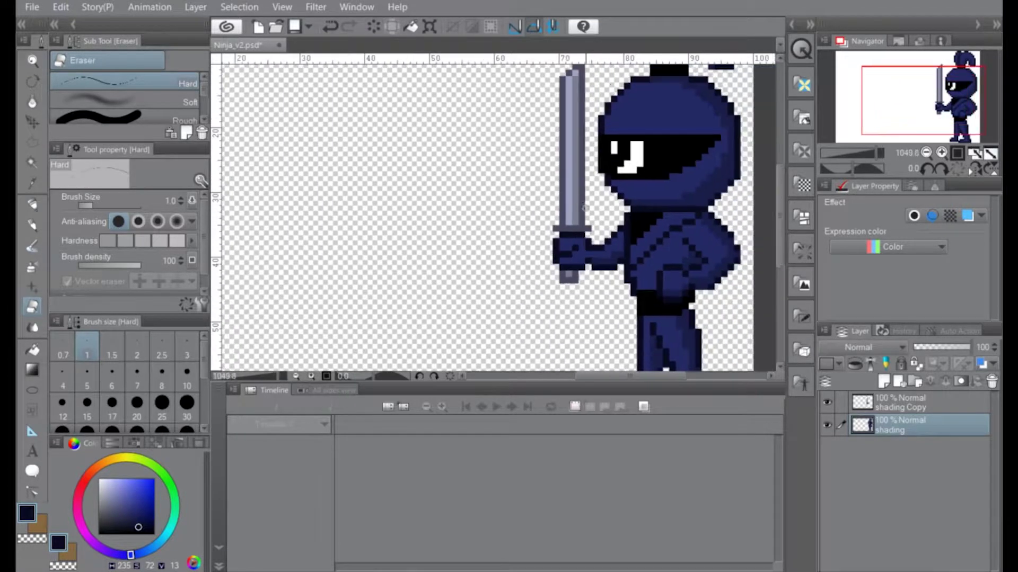
pyautogui.scroll(-2, 575, 197)
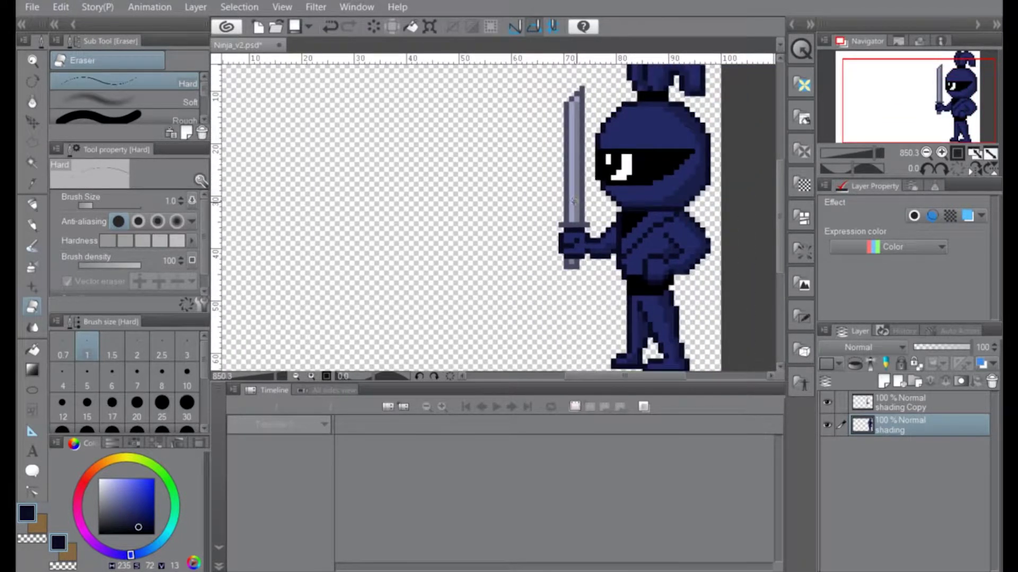
pyautogui.scroll(-1, 577, 205)
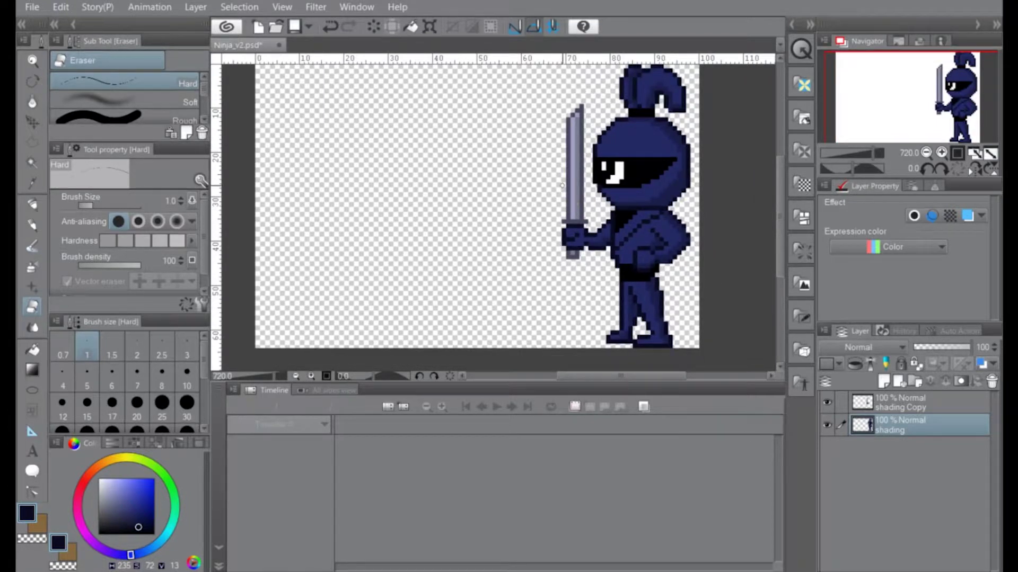
pyautogui.moveTo(518, 183)
pyautogui.mouseDown()
pyautogui.moveTo(537, 207)
pyautogui.moveTo(529, 191)
pyautogui.mouseUp()
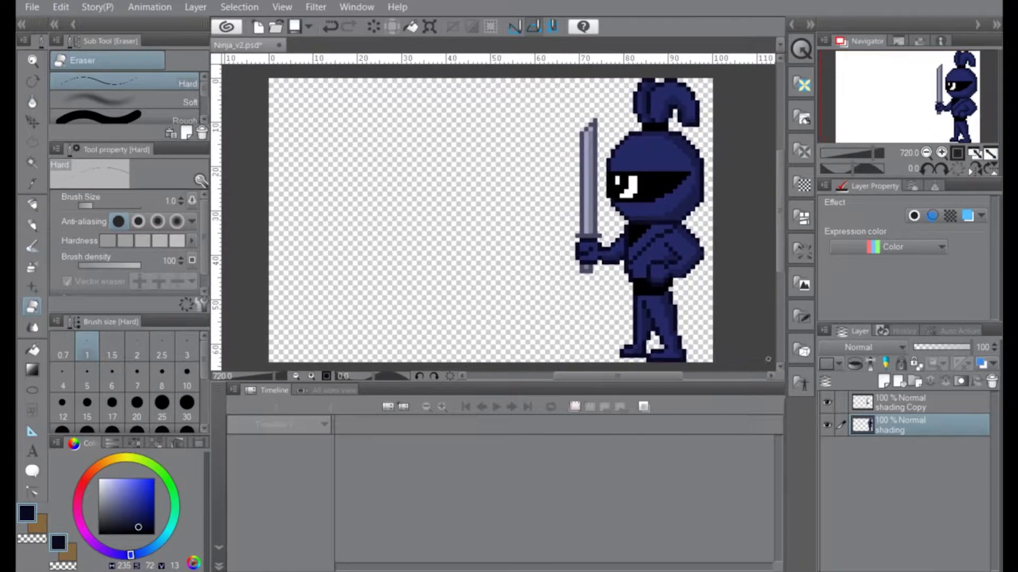
# - Rename the ninja's body layer to Body and the sword arm layer to Arm, leaving Body selected
pyautogui.doubleClick(888, 427)
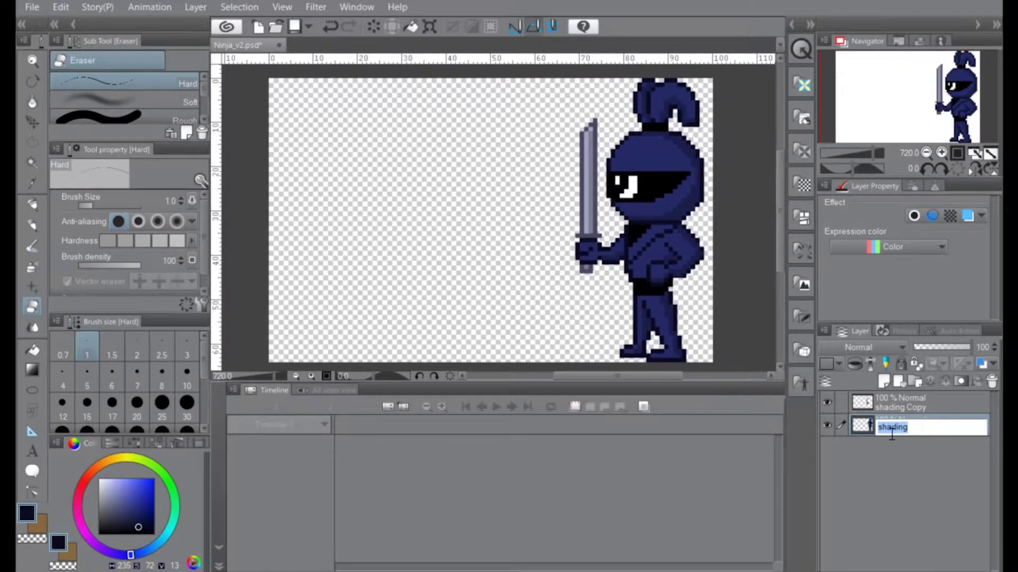
pyautogui.write('Body')
pyautogui.doubleClick(889, 401)
pyautogui.write('Arm')
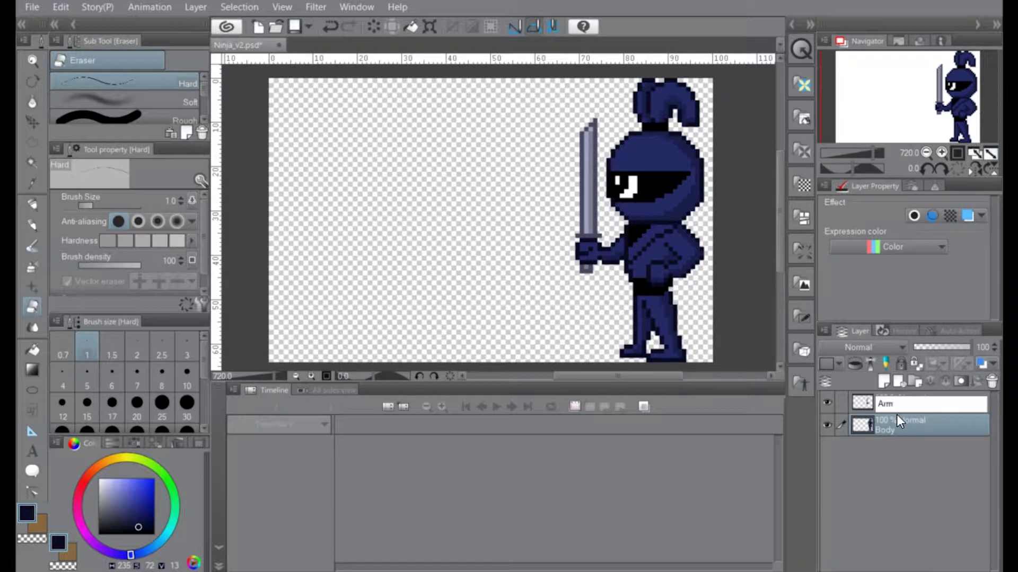
pyautogui.press('Return')
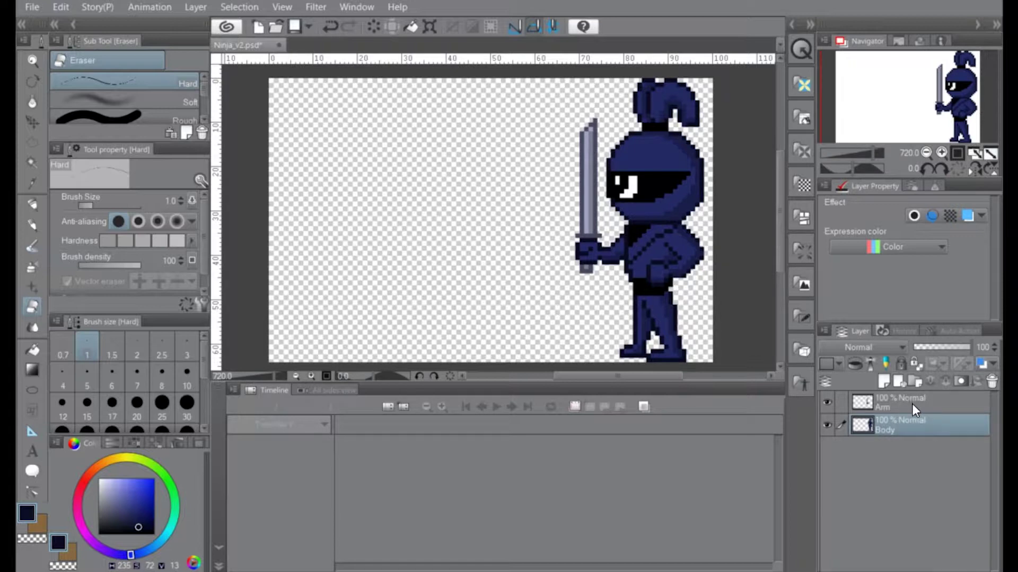
pyautogui.click(911, 404)
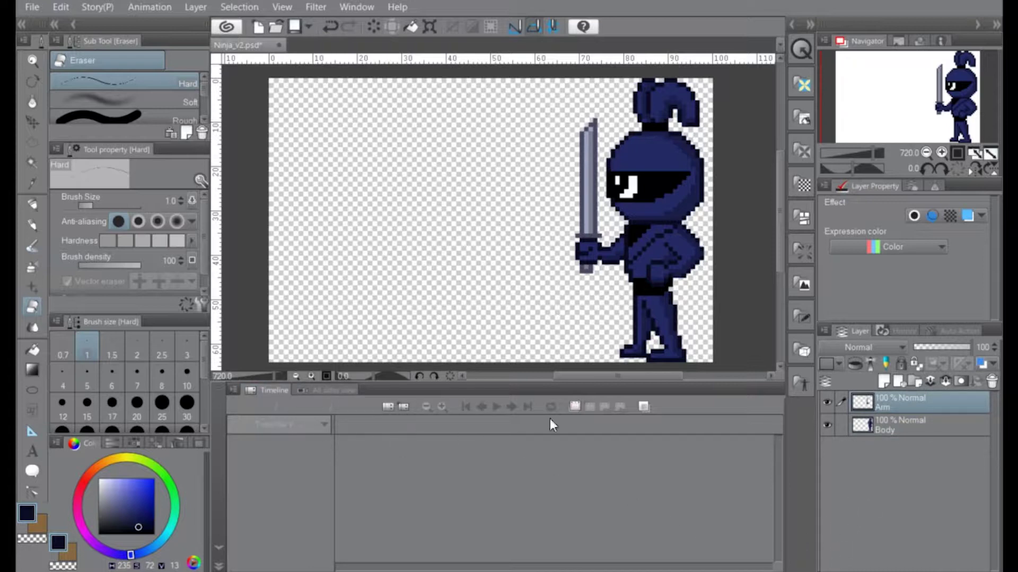
pyautogui.click(887, 425)
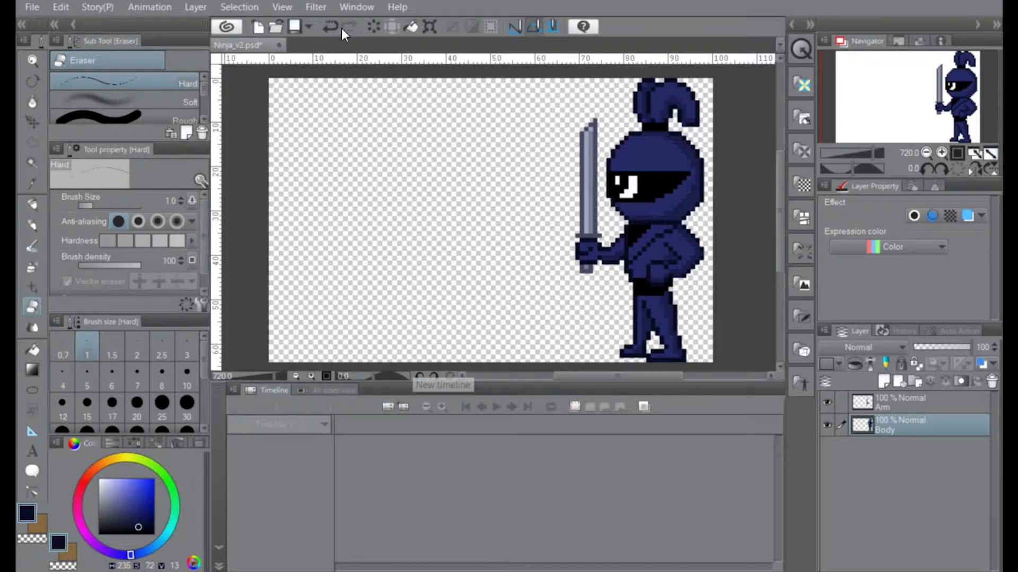
# - Hide the Timeline palette and show it again
pyautogui.click(350, 3)
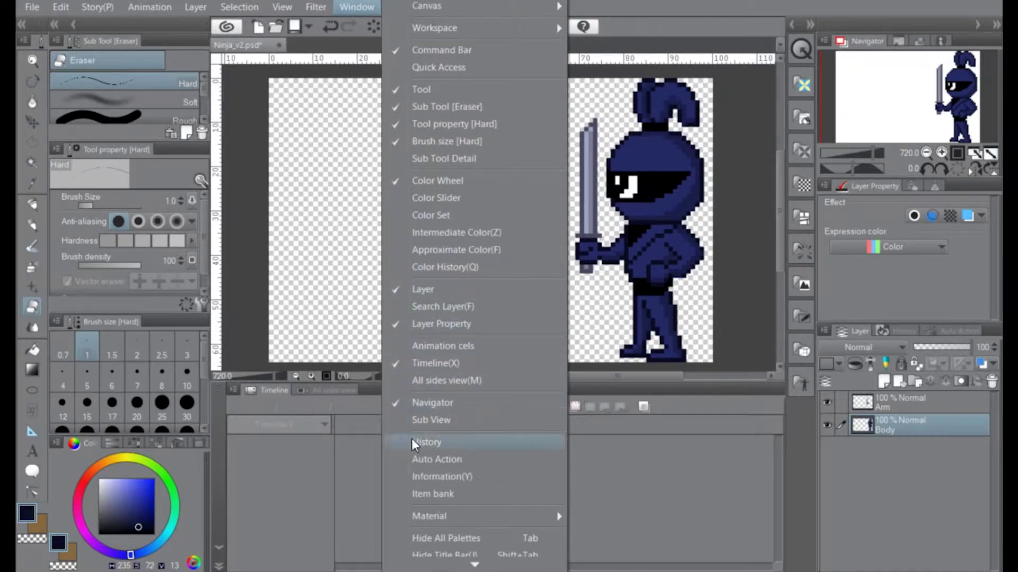
pyautogui.click(418, 365)
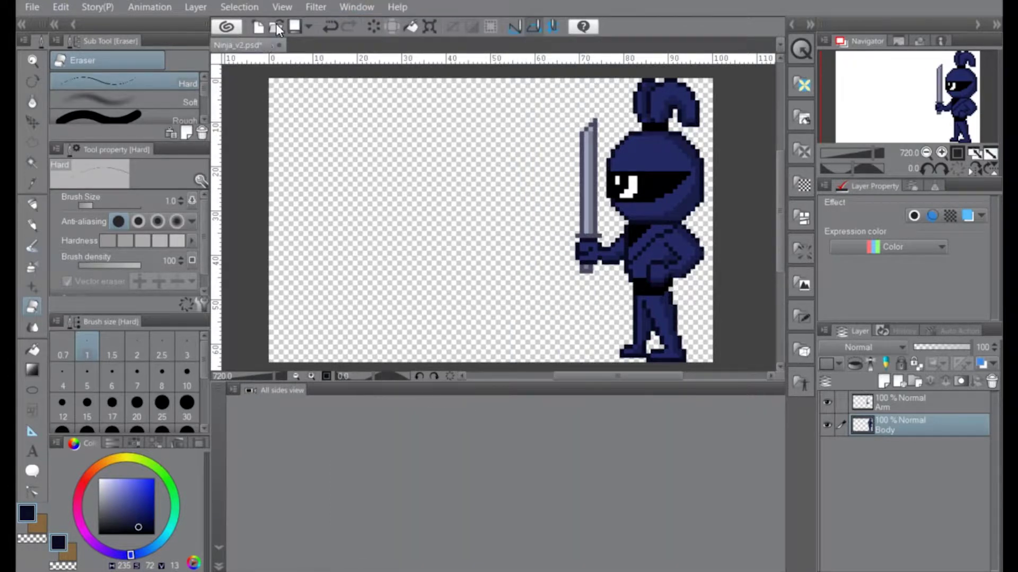
pyautogui.click(351, 6)
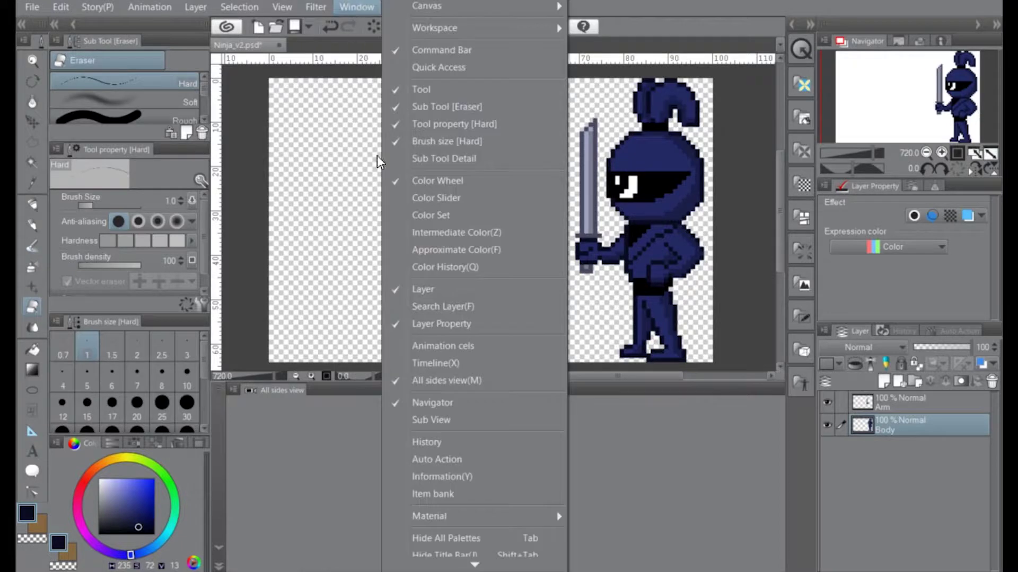
pyautogui.click(419, 364)
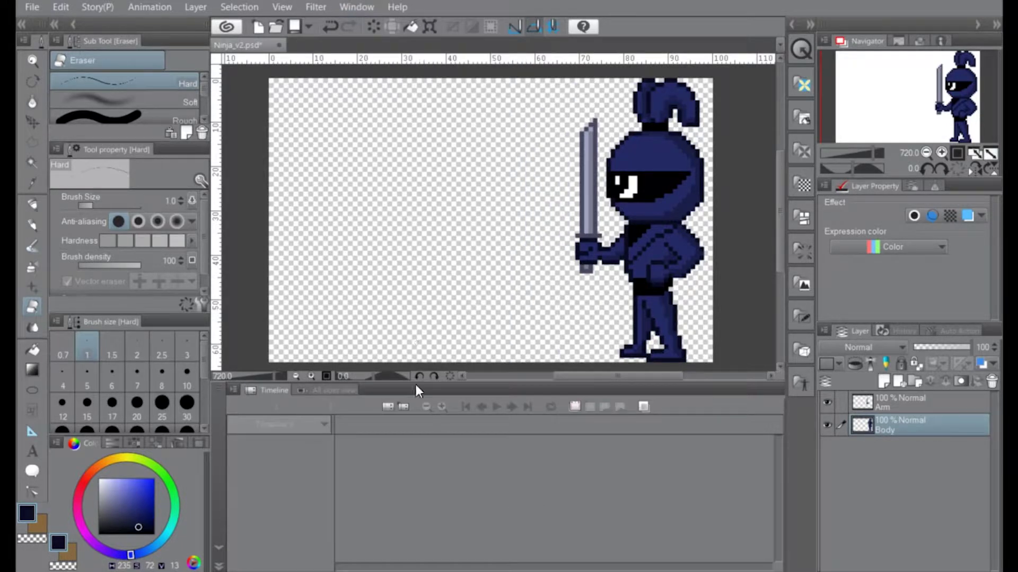
# - Create a new timeline named Timeline 1 with a frame rate of 15 and a playback time of 120 frames
pyautogui.click(403, 408)
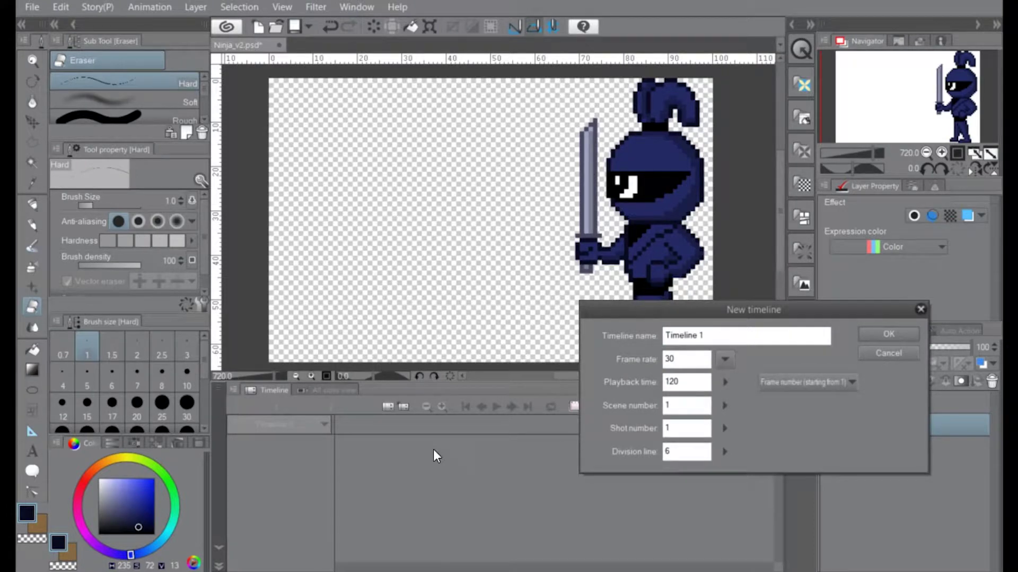
pyautogui.doubleClick(669, 359)
pyautogui.write('15')
pyautogui.click(880, 333)
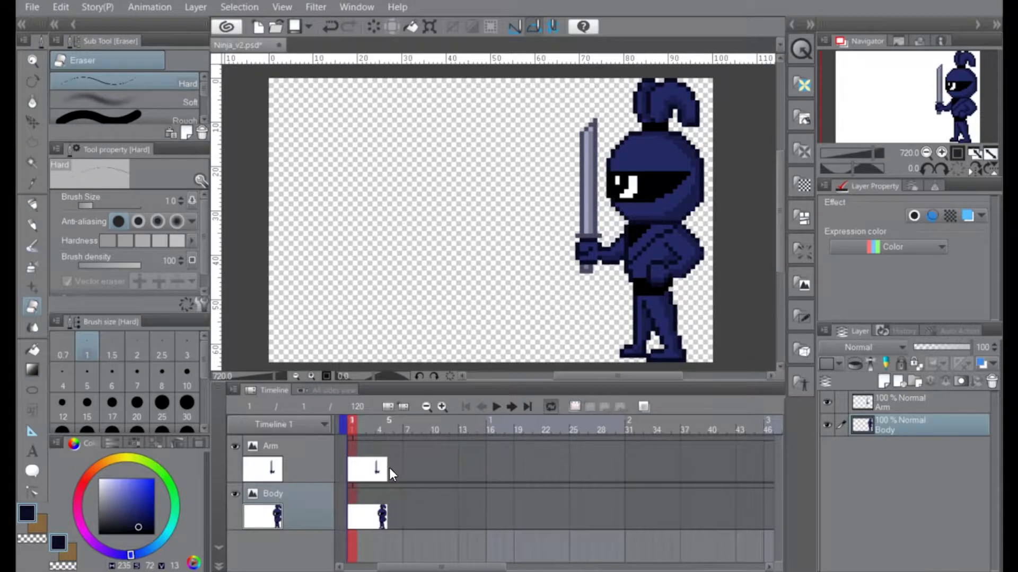
# - Try duplicating the Arm layer with frame 7 selected on its track, and undo the duplication
pyautogui.click(408, 480)
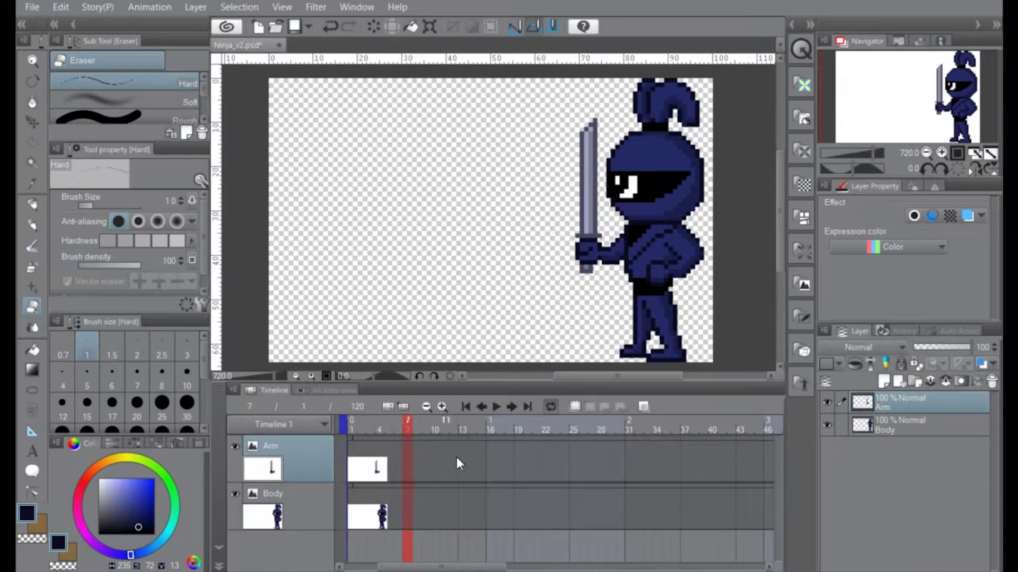
pyautogui.rightClick(909, 407)
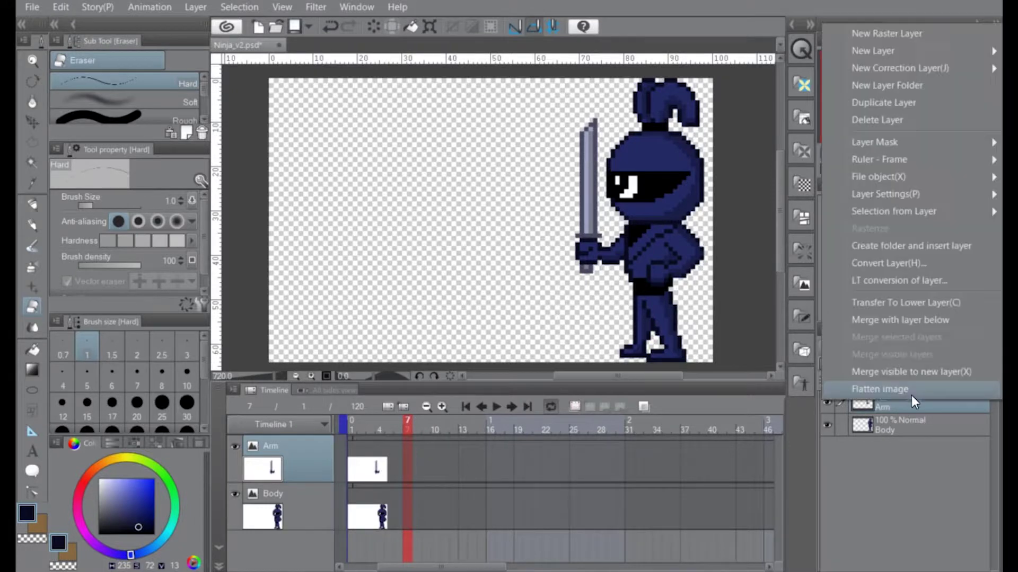
pyautogui.click(859, 104)
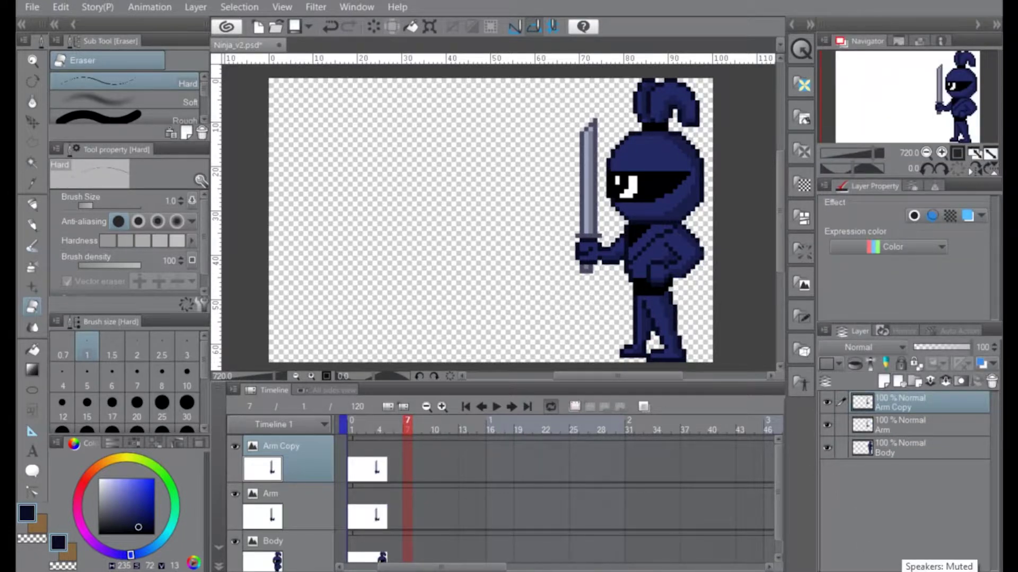
pyautogui.hotkey('ctrl', 'z')
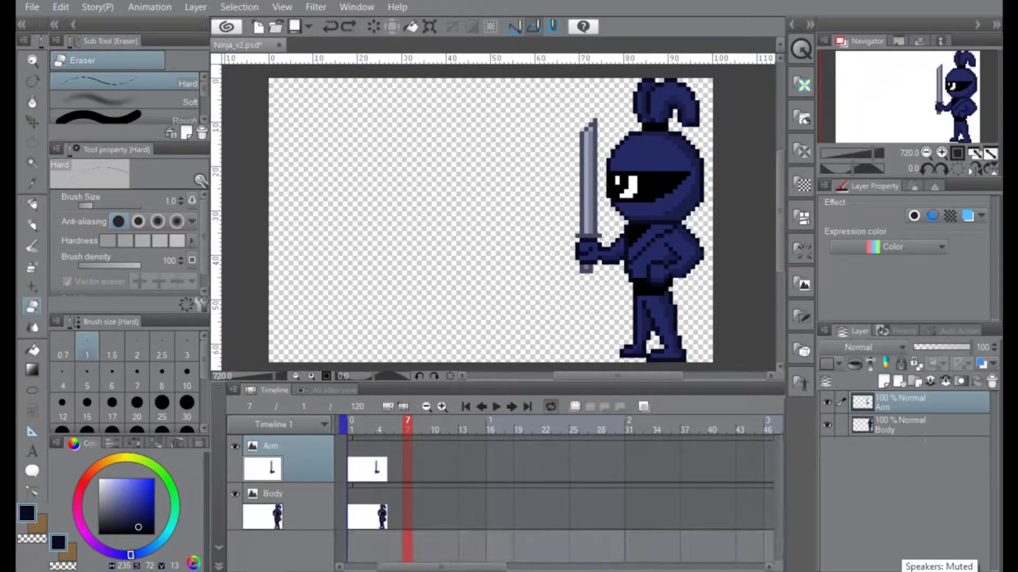
# - Add a new animation folder above the Body layer with frame 1 of the timeline selected
pyautogui.click(351, 517)
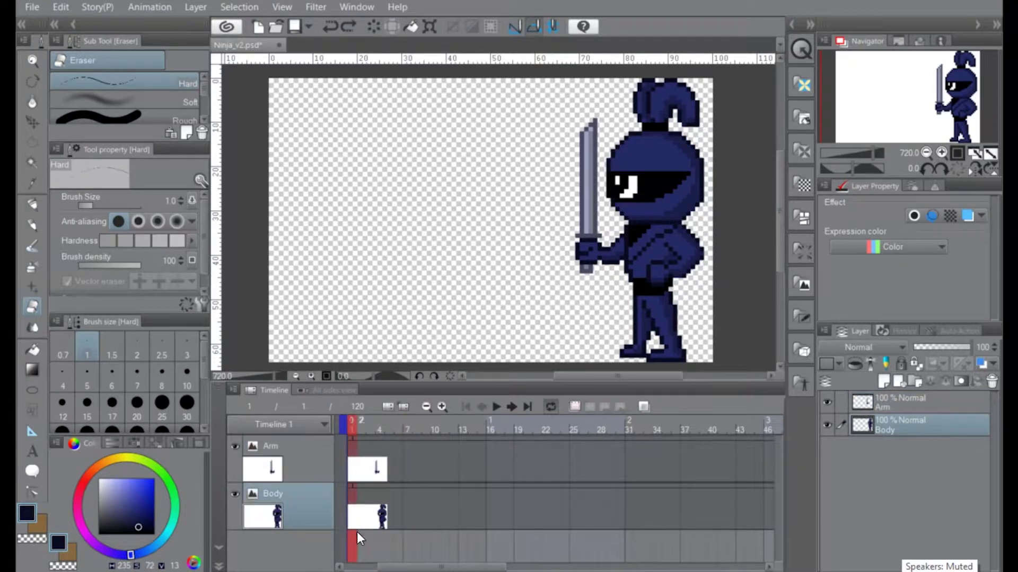
pyautogui.click(574, 407)
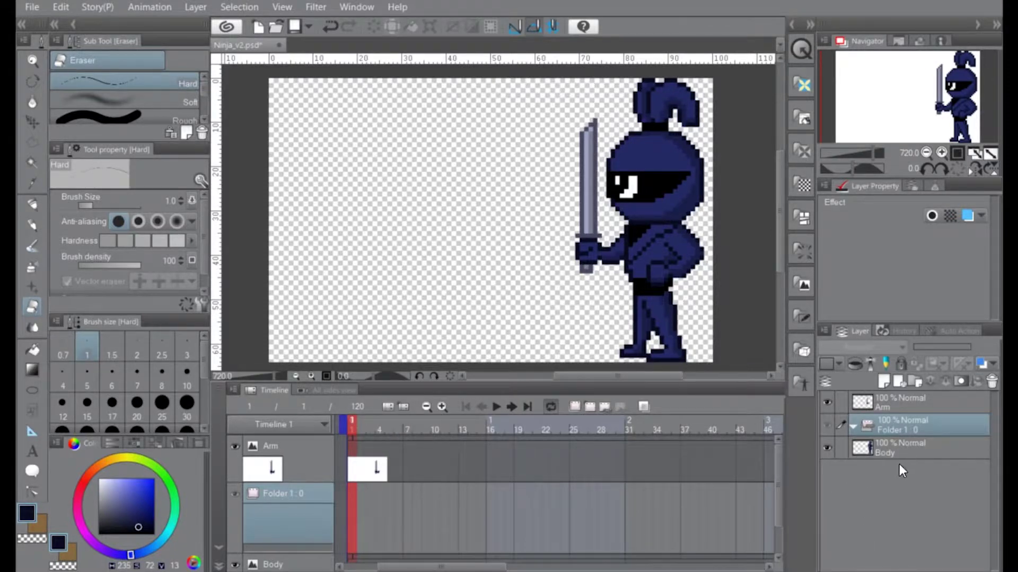
# - Move the Body layer into the existing animation folder and place the Arm layer inside a second new animation folder
pyautogui.moveTo(895, 453); pyautogui.dragTo(895, 431)
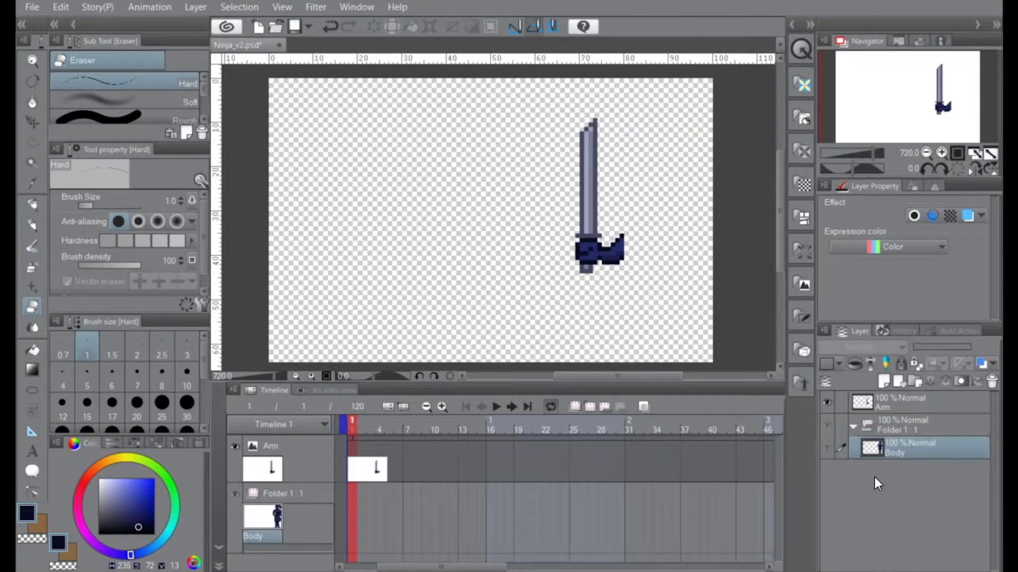
pyautogui.click(888, 405)
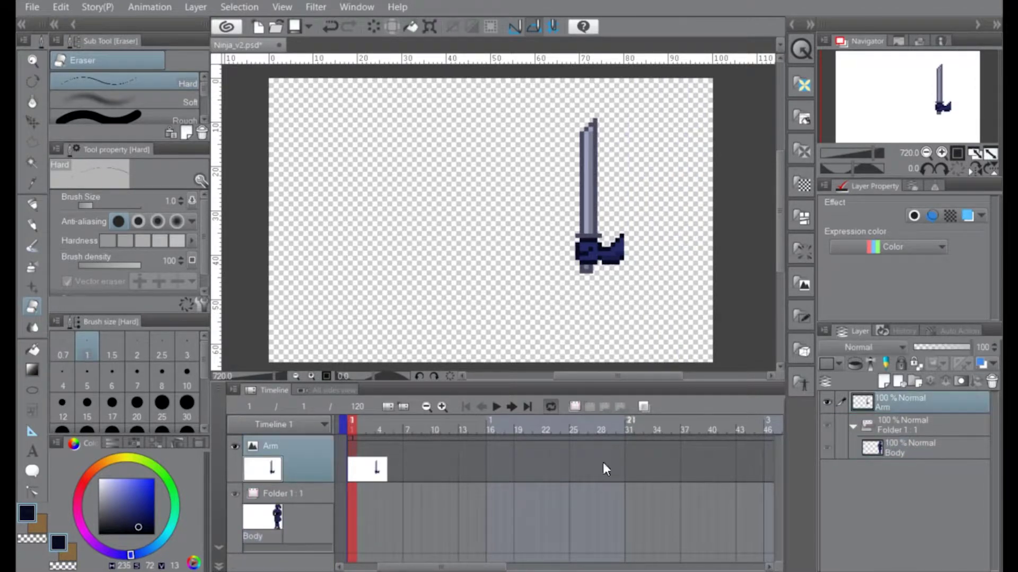
pyautogui.click(575, 406)
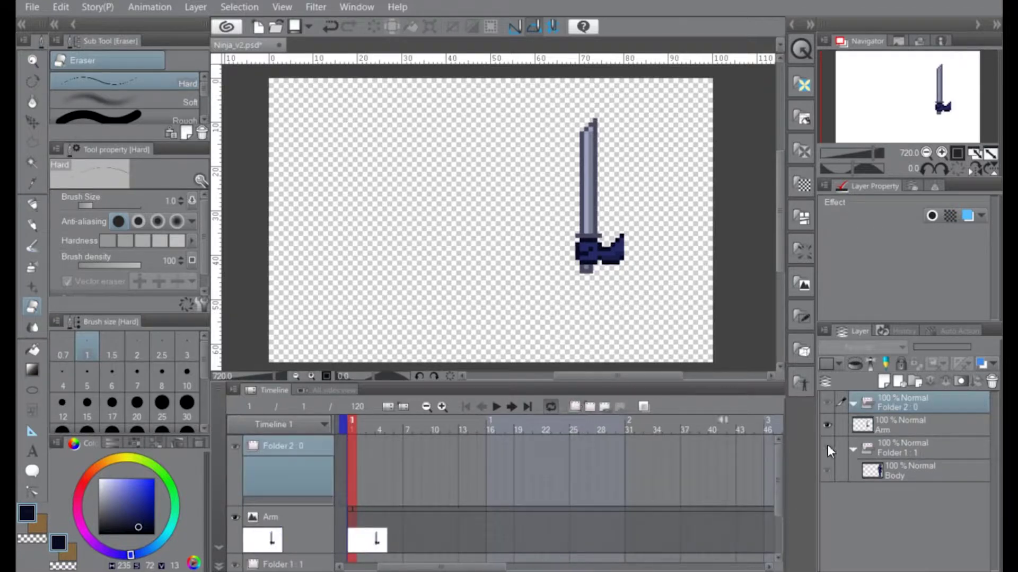
pyautogui.moveTo(888, 417); pyautogui.dragTo(887, 405)
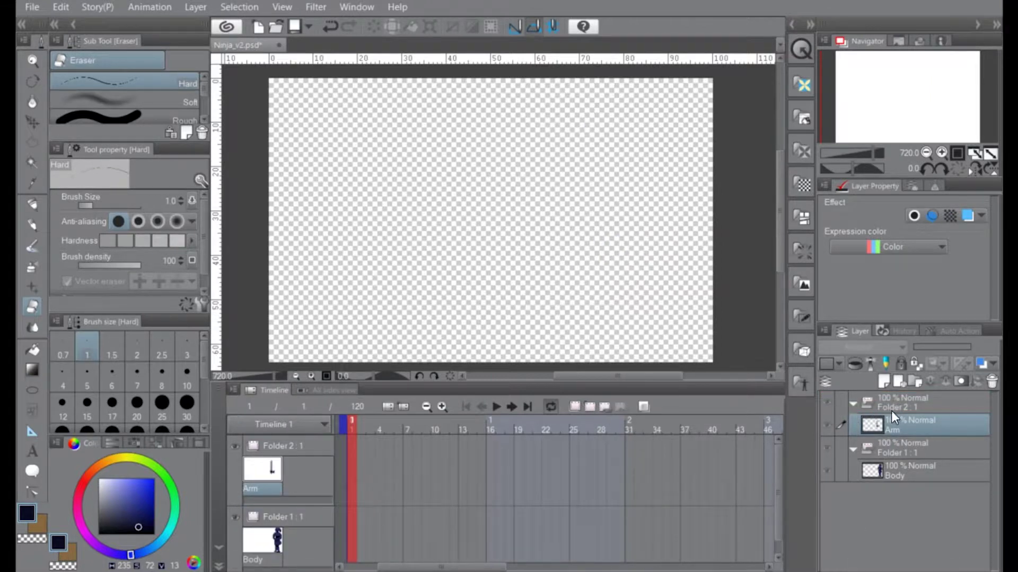
# - Move the animation folder holding the Arm layer below the folder holding Body, leaving both folders expanded
pyautogui.click(852, 404)
pyautogui.click(852, 426)
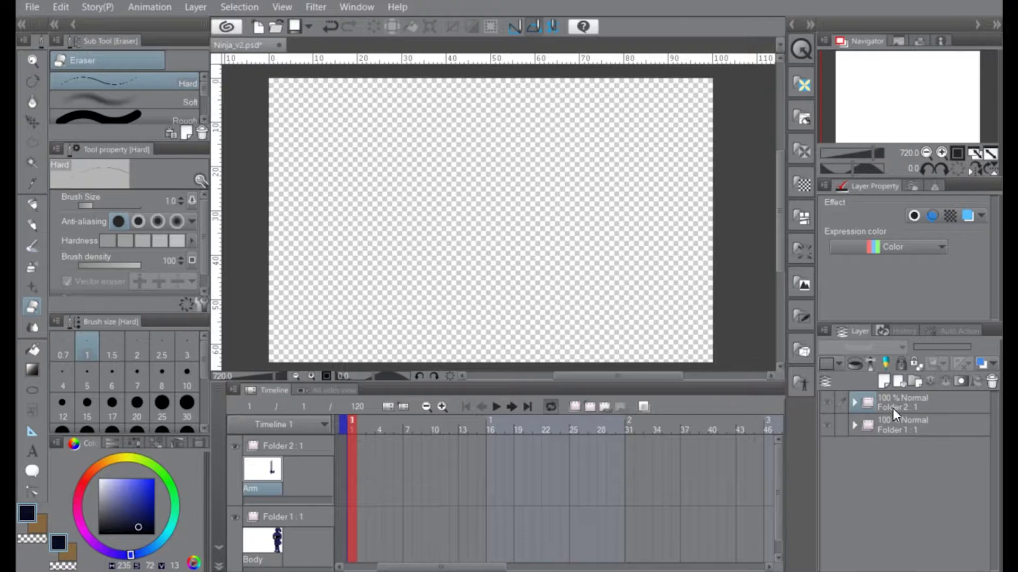
pyautogui.moveTo(898, 409); pyautogui.dragTo(898, 445)
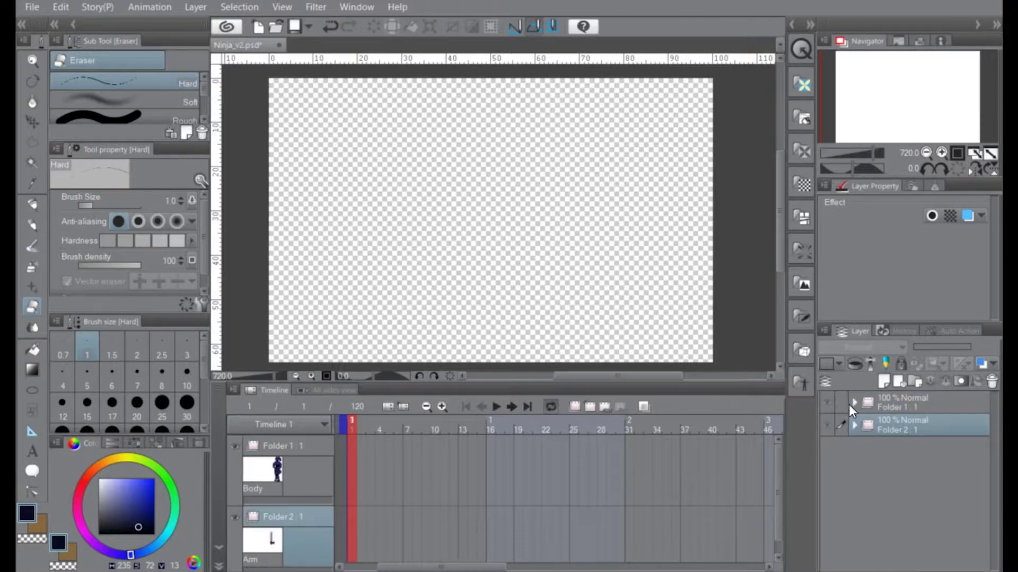
pyautogui.click(854, 425)
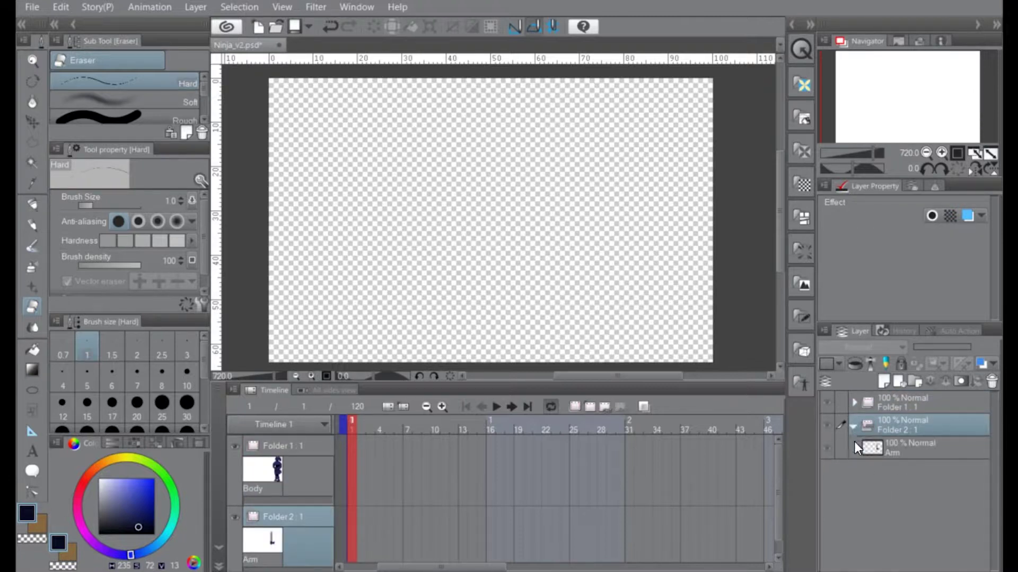
pyautogui.click(852, 403)
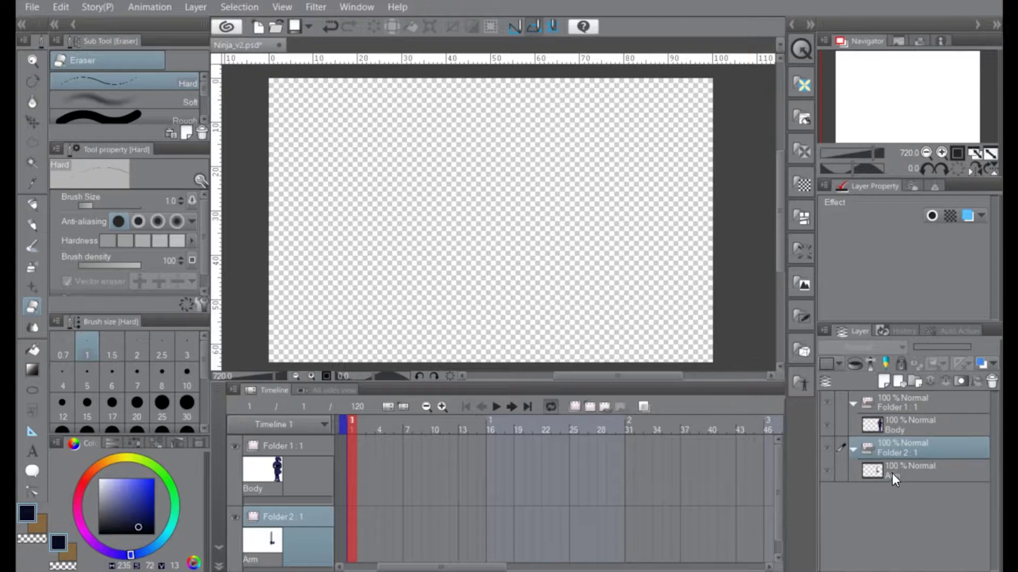
# - Rename the lower animation folder as Arm and the layer inside it as 1
pyautogui.doubleClick(888, 452)
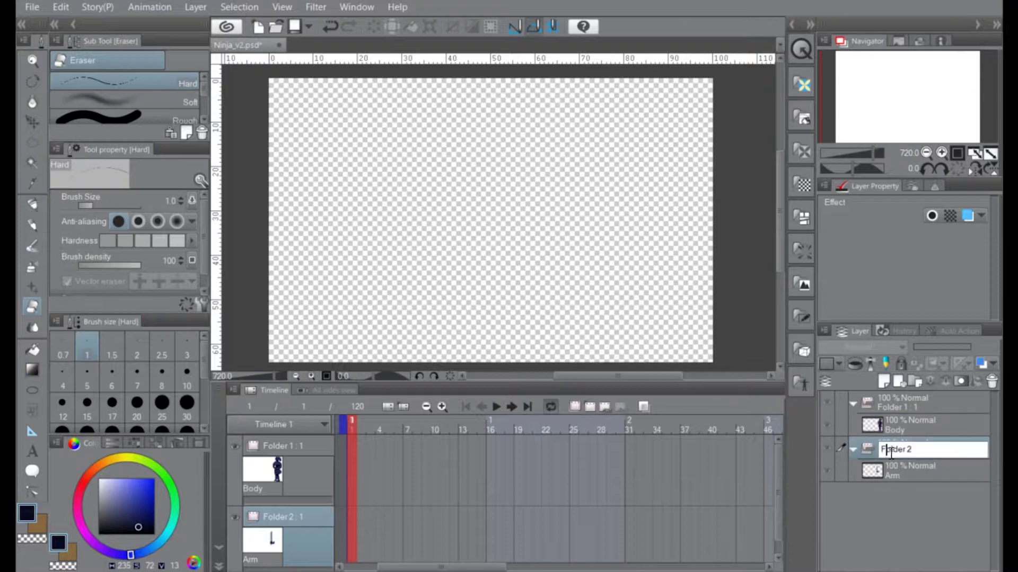
pyautogui.moveTo(920, 450); pyautogui.dragTo(861, 449)
pyautogui.write('Arm')
pyautogui.press('Return')
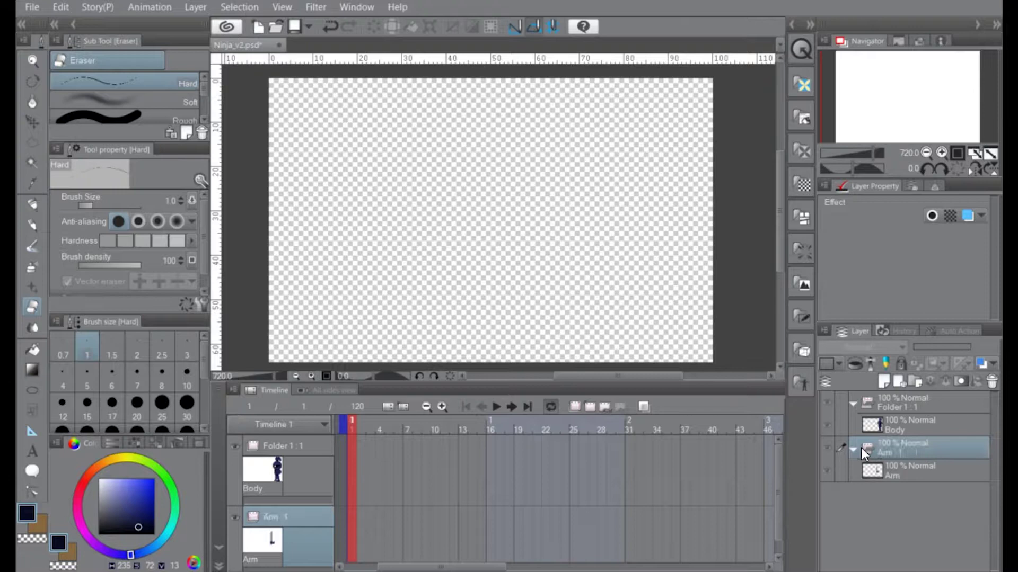
pyautogui.doubleClick(889, 474)
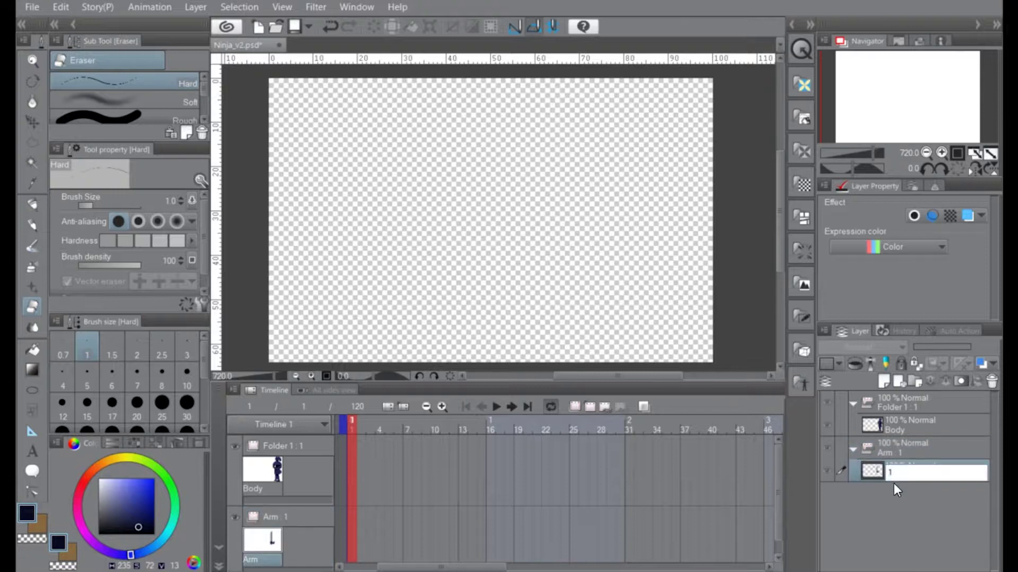
pyautogui.press('Return')
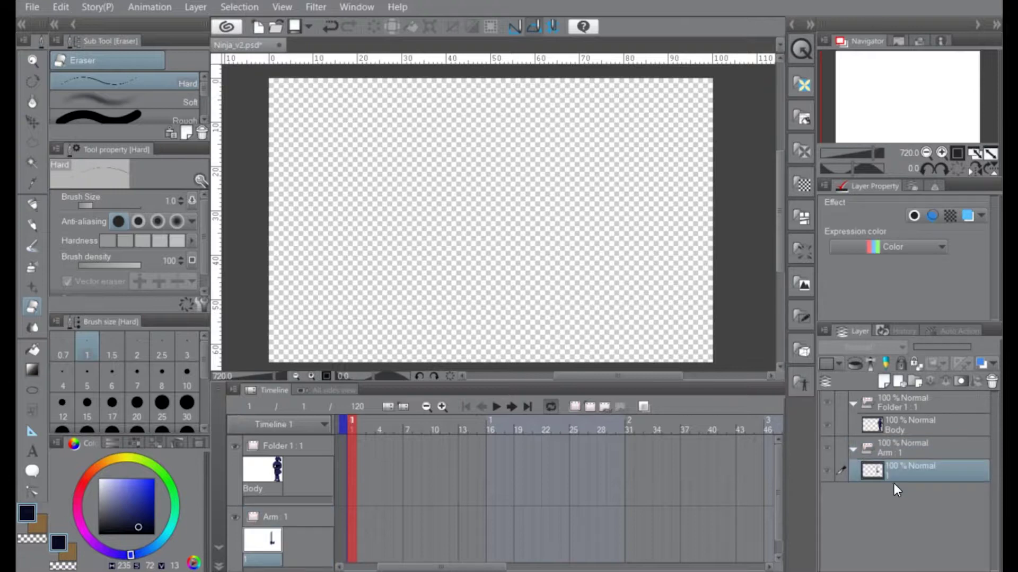
# - Duplicate layer 1 inside the Arm folder and enlarge the Timeline palette upward
pyautogui.rightClick(909, 472)
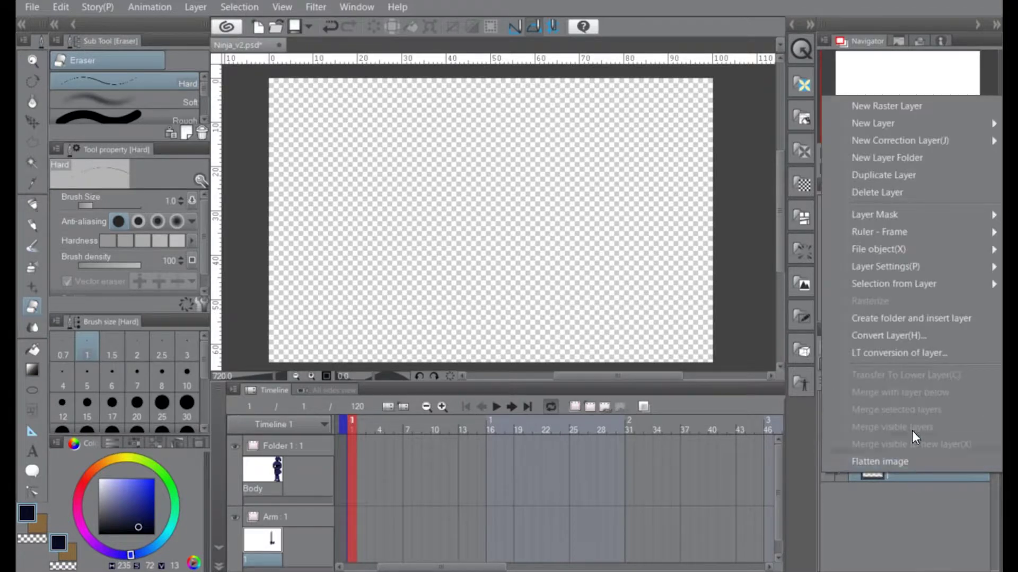
pyautogui.click(860, 176)
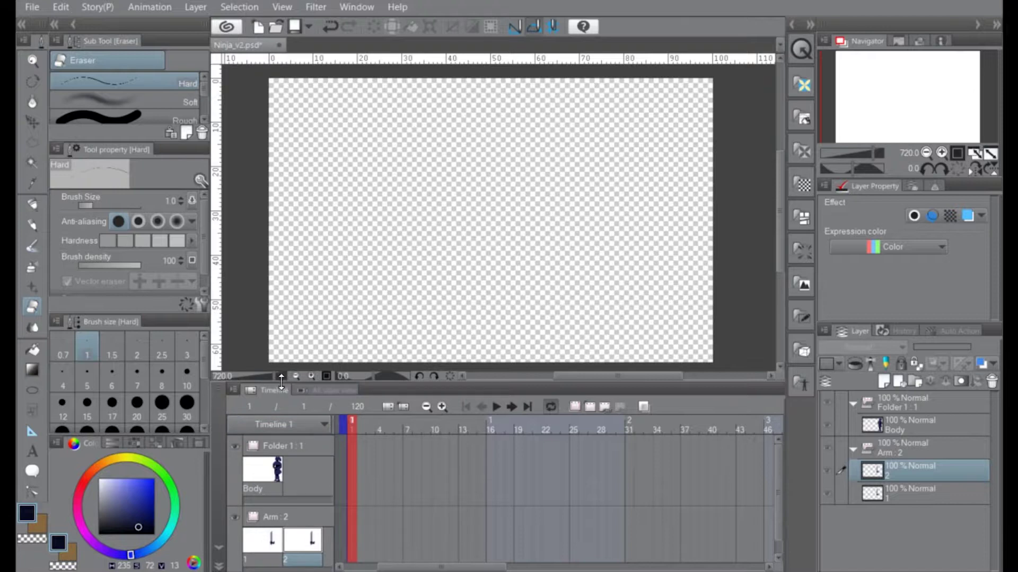
pyautogui.moveTo(277, 382); pyautogui.dragTo(277, 347)
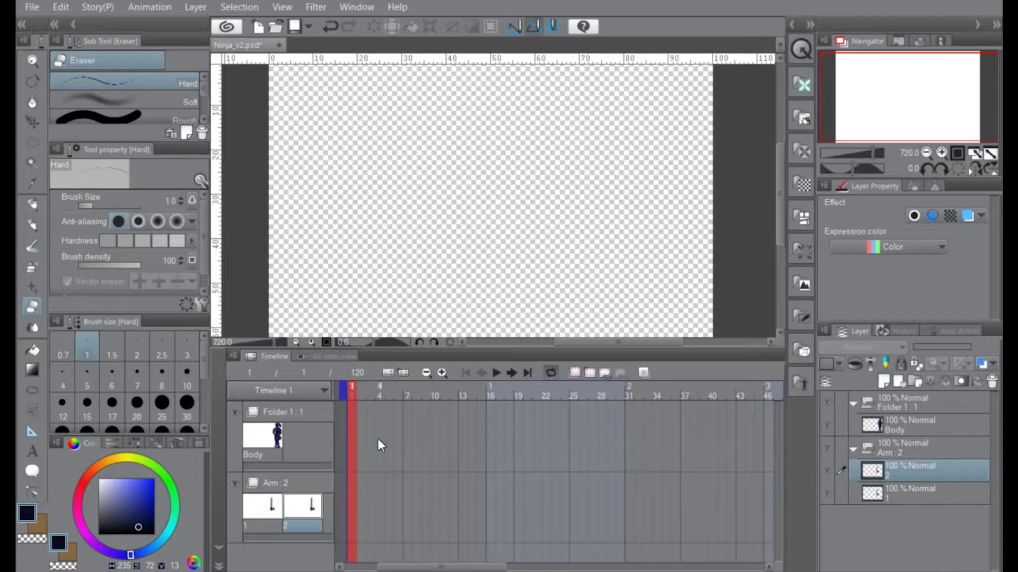
# - Assign the Body cel to frame 1 of its track and cel 1 to frame 1 of the Arm track
pyautogui.click(352, 455)
pyautogui.click(352, 452)
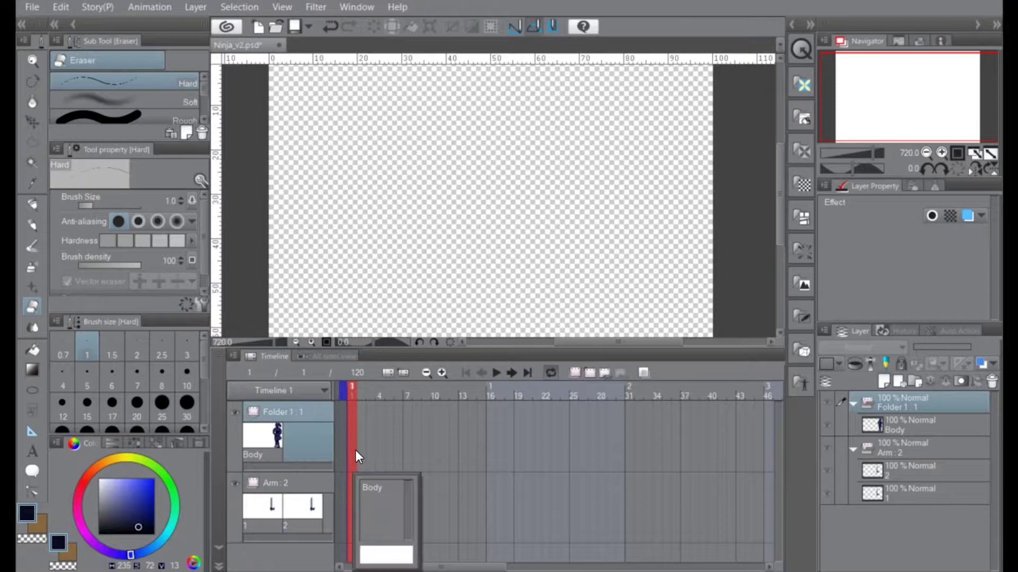
pyautogui.click(374, 488)
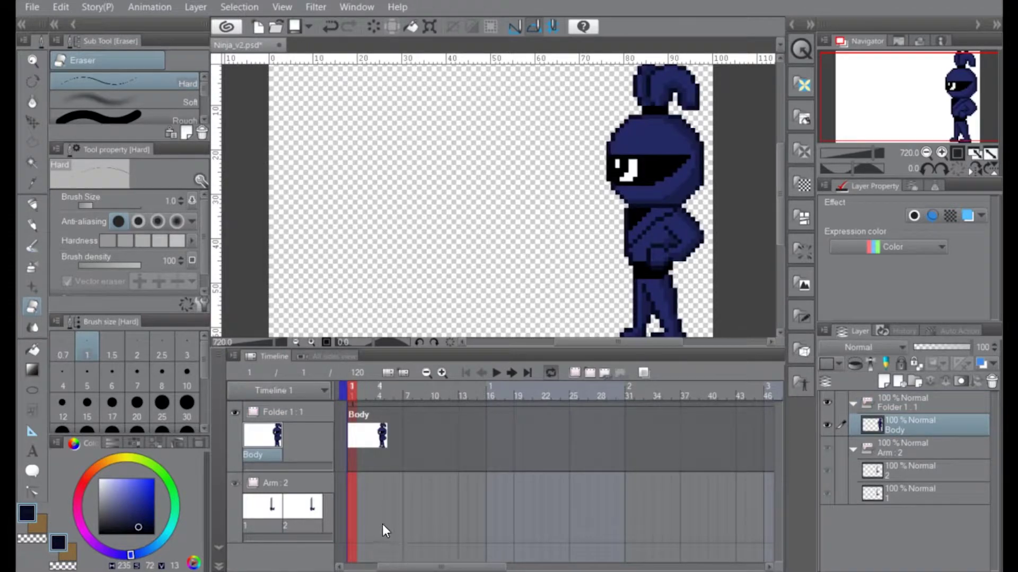
pyautogui.click(354, 524)
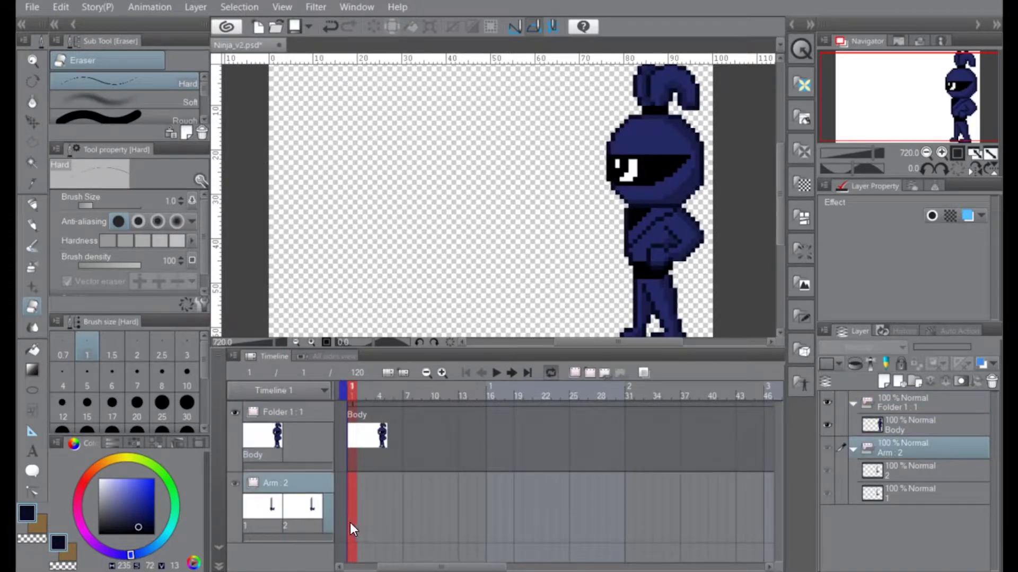
pyautogui.click(351, 522)
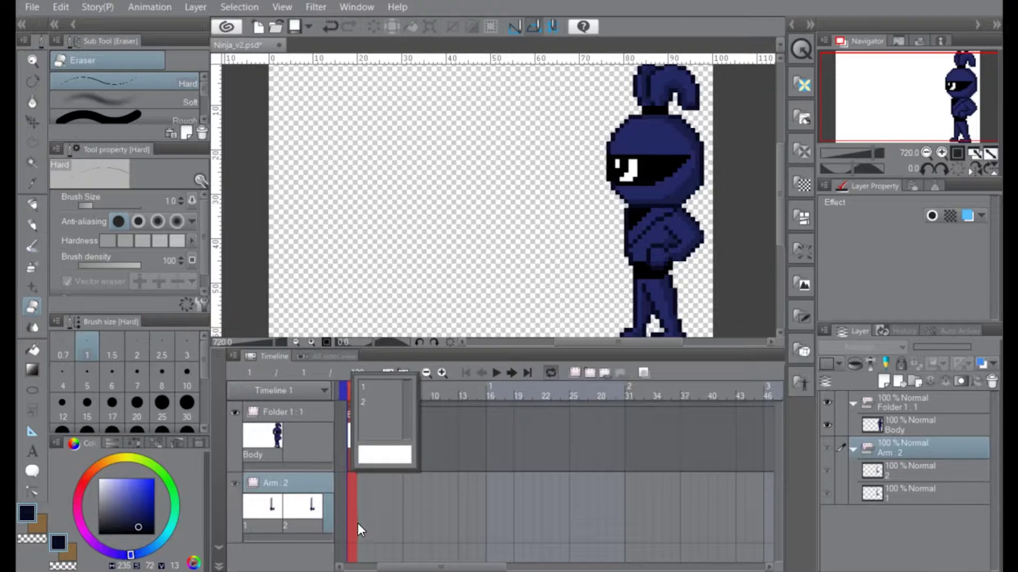
pyautogui.click(362, 387)
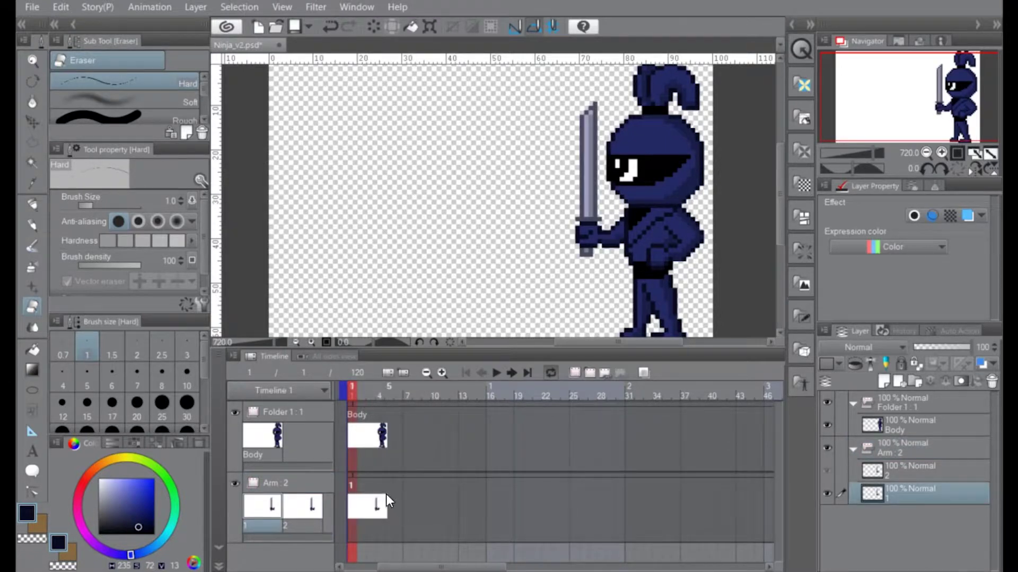
# - Assign cel 2 to frame 7 of the Arm track
pyautogui.click(406, 507)
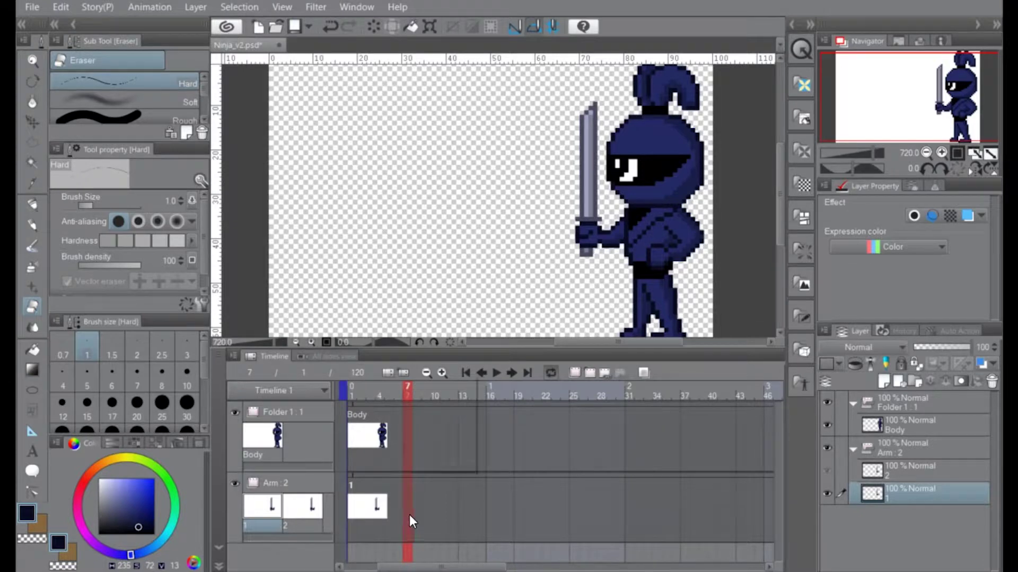
pyautogui.click(409, 513)
pyautogui.click(422, 404)
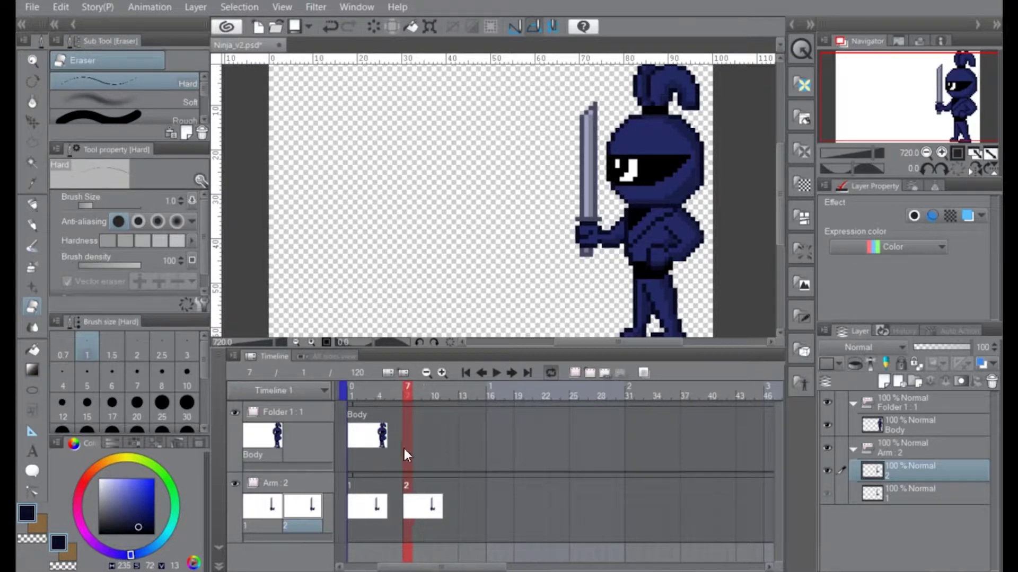
# - Enclose the arm and sword of cel 2 in a Polyline selection and start transforming the selected area
pyautogui.click(32, 142)
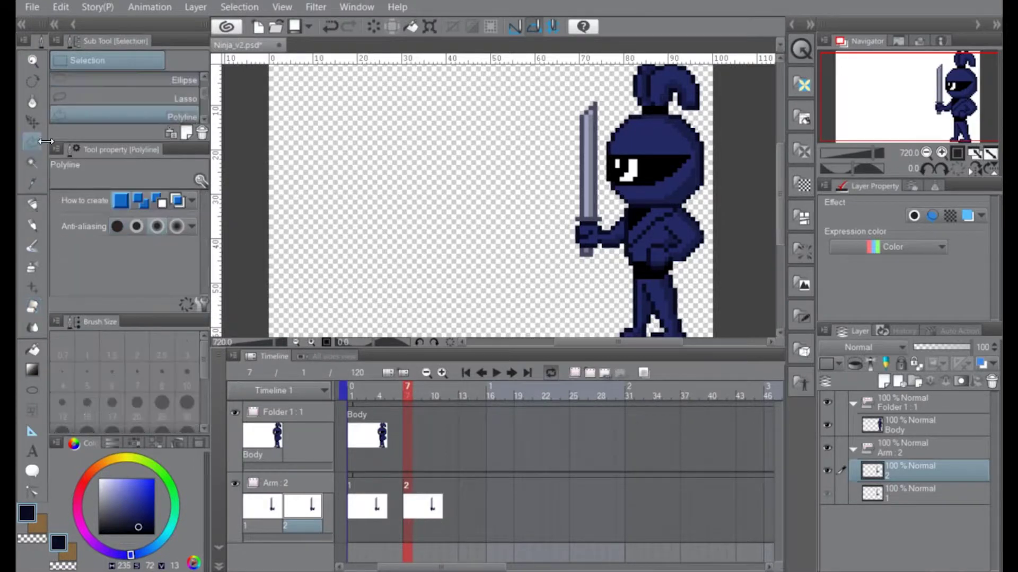
pyautogui.click(656, 119)
pyautogui.scroll(1, 575, 58)
pyautogui.click(579, 94)
pyautogui.click(493, 164)
pyautogui.click(517, 321)
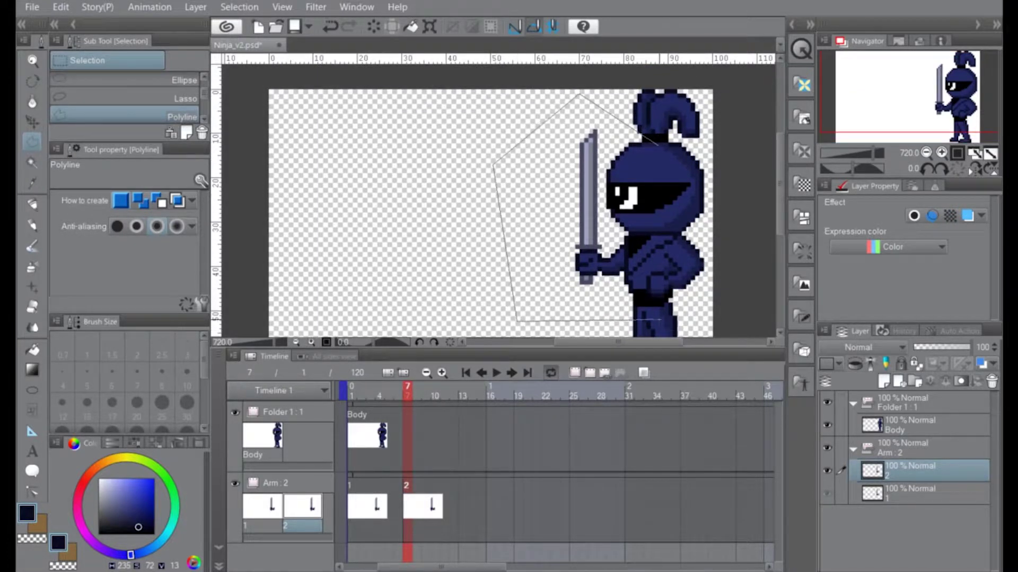
pyautogui.click(660, 320)
pyautogui.click(658, 141)
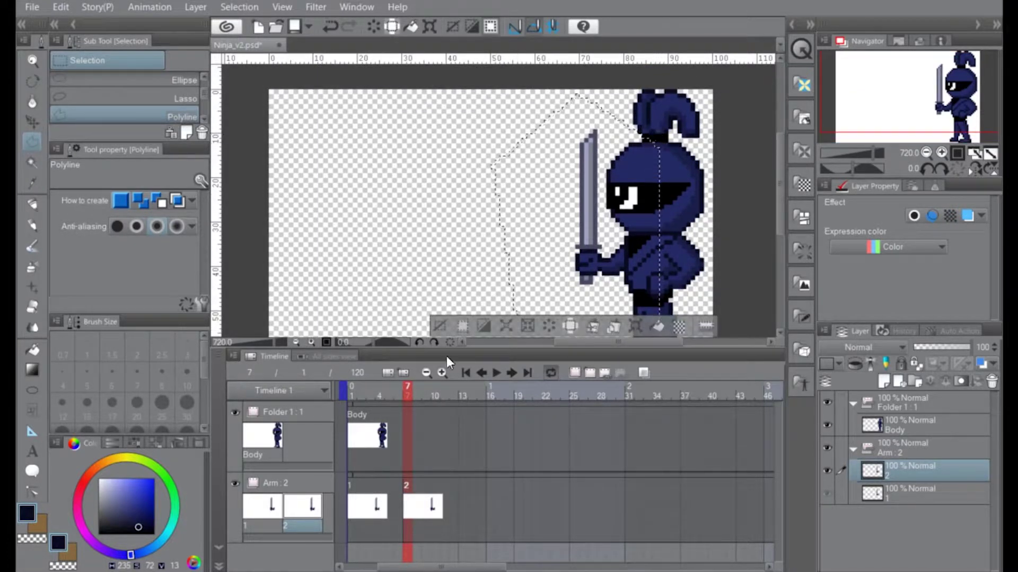
pyautogui.click(635, 329)
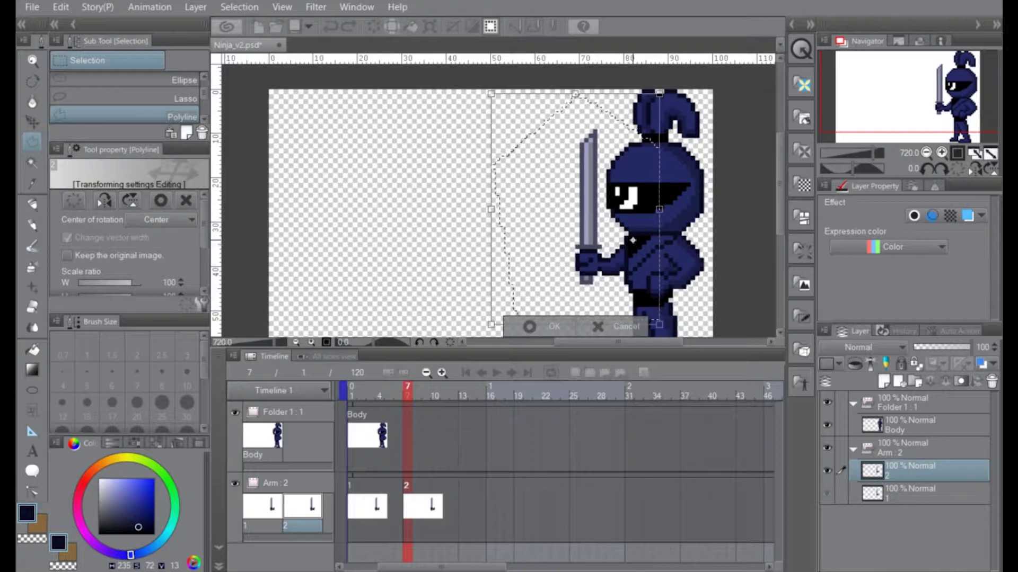
# - Try rotating the arm and sword about the shoulder and about the selection's center, undoing each rotation
pyautogui.moveTo(634, 243); pyautogui.dragTo(632, 242)
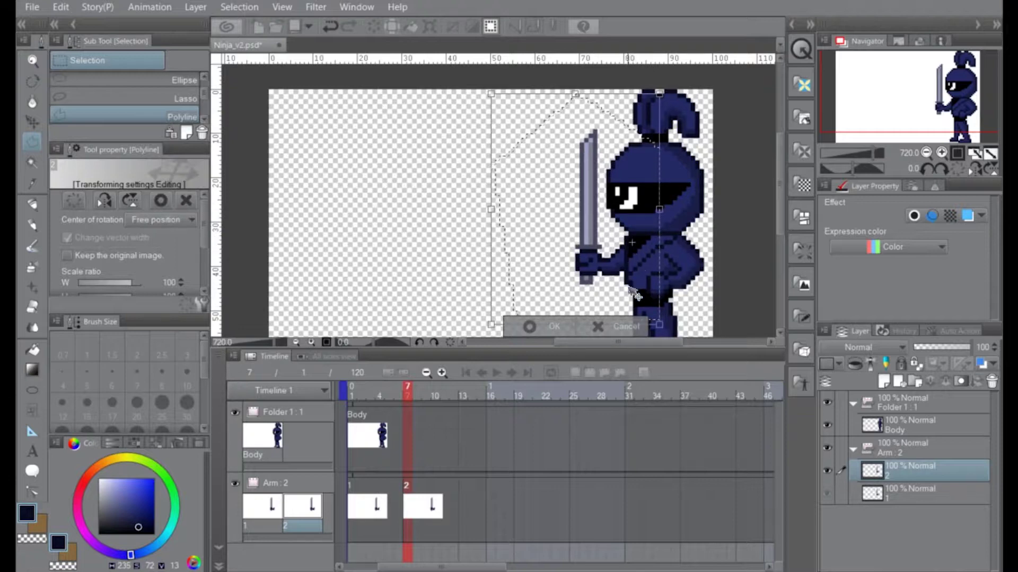
pyautogui.moveTo(475, 328); pyautogui.dragTo(480, 208)
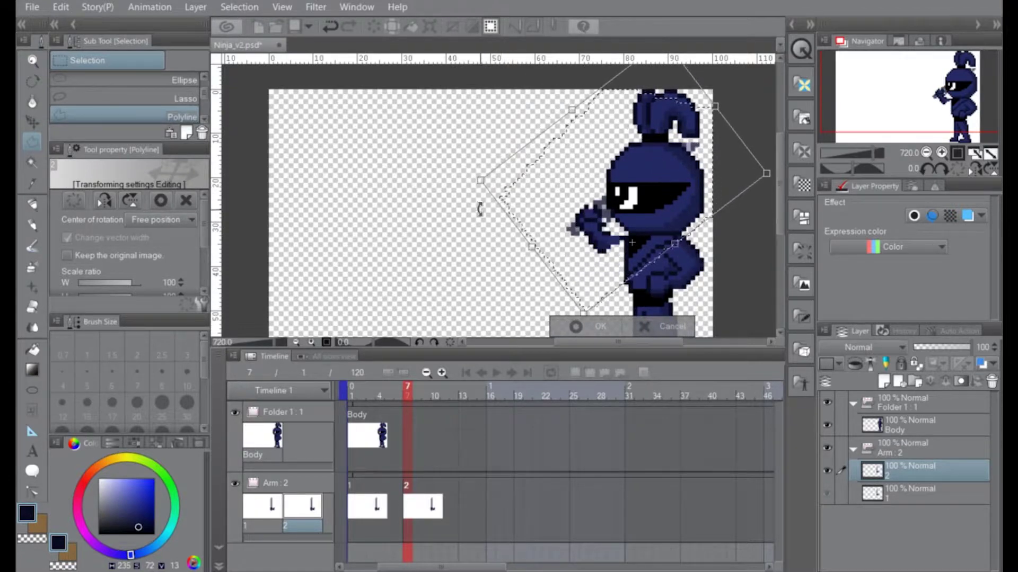
pyautogui.hotkey('ctrl', 'z')
pyautogui.hotkey('ctrl', 'z')
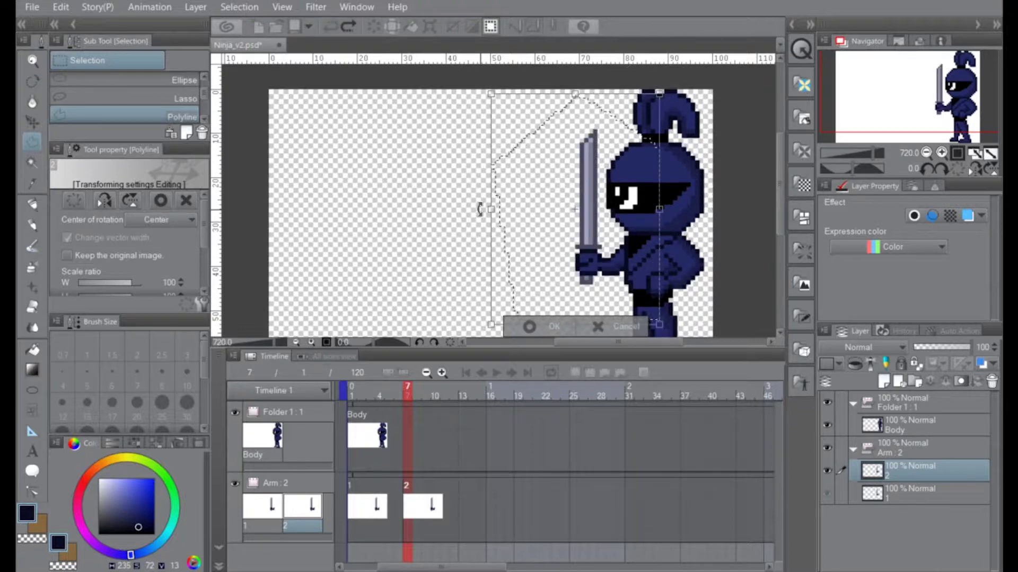
pyautogui.moveTo(466, 325); pyautogui.dragTo(450, 164)
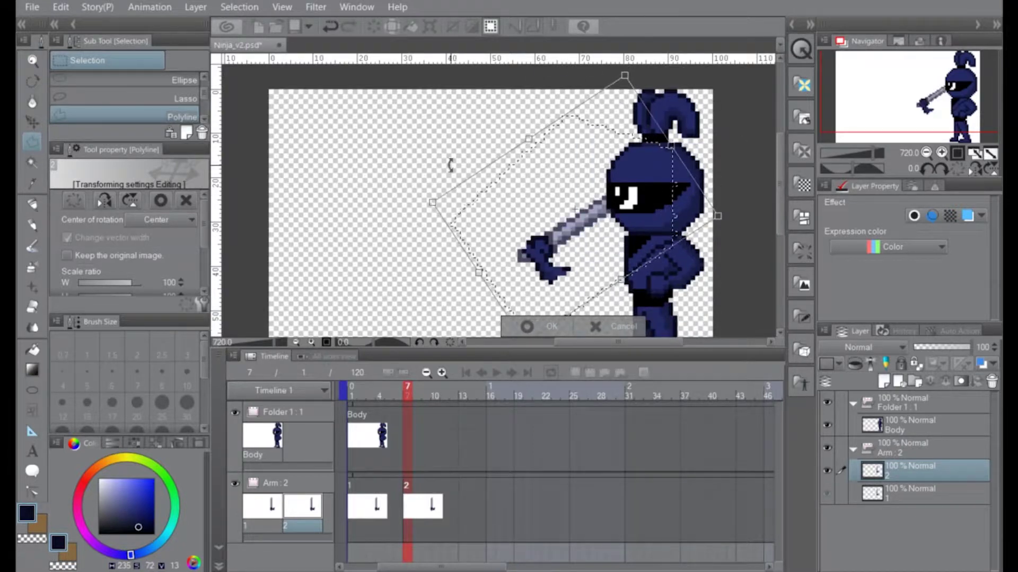
pyautogui.hotkey('ctrl', 'z')
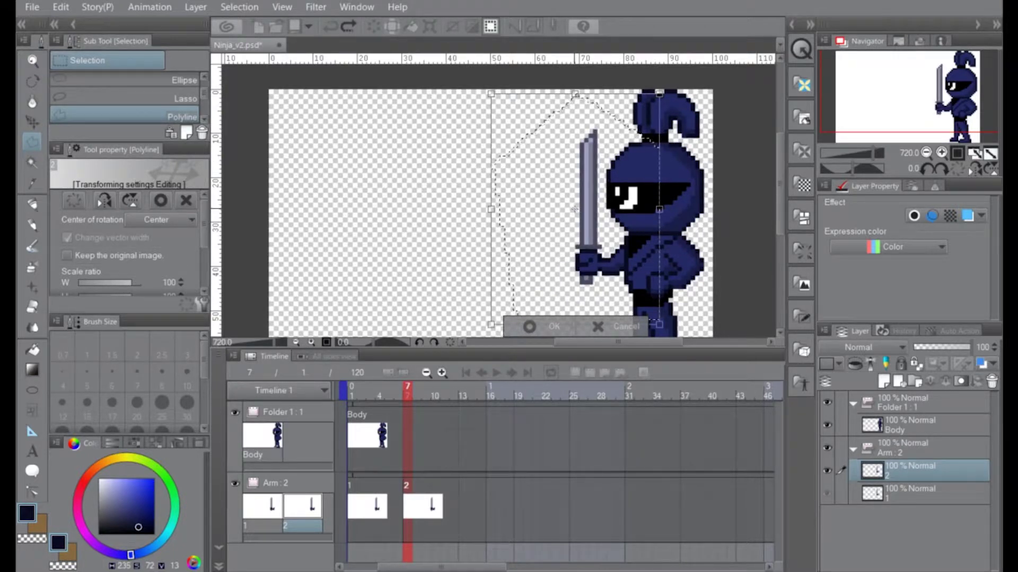
# - Place the rotation center at the shoulder and rotate the arm and sword clockwise so the blade points back behind the head
pyautogui.click(632, 242)
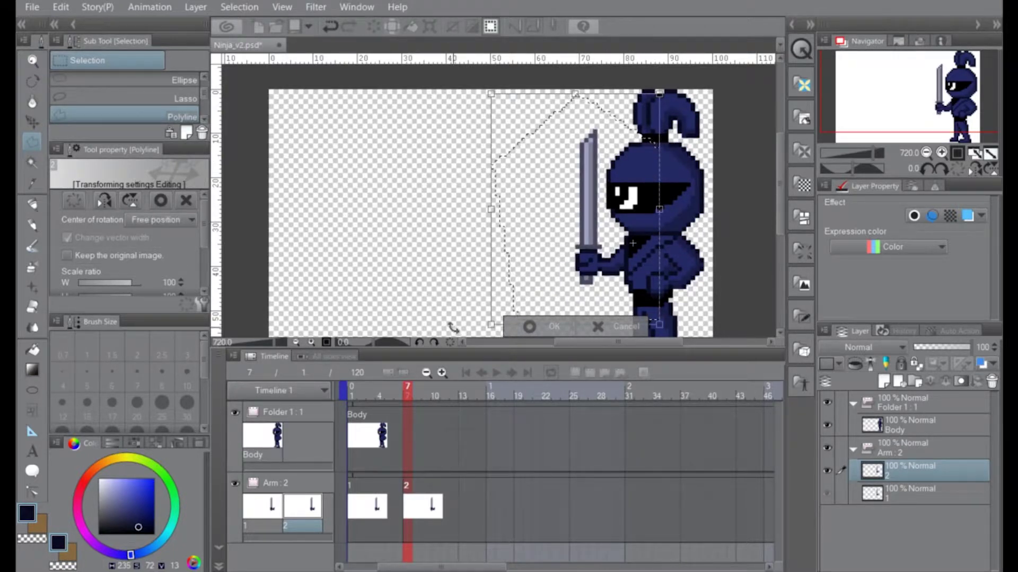
pyautogui.moveTo(476, 329)
pyautogui.mouseDown()
pyautogui.moveTo(461, 286)
pyautogui.moveTo(490, 163)
pyautogui.mouseUp()
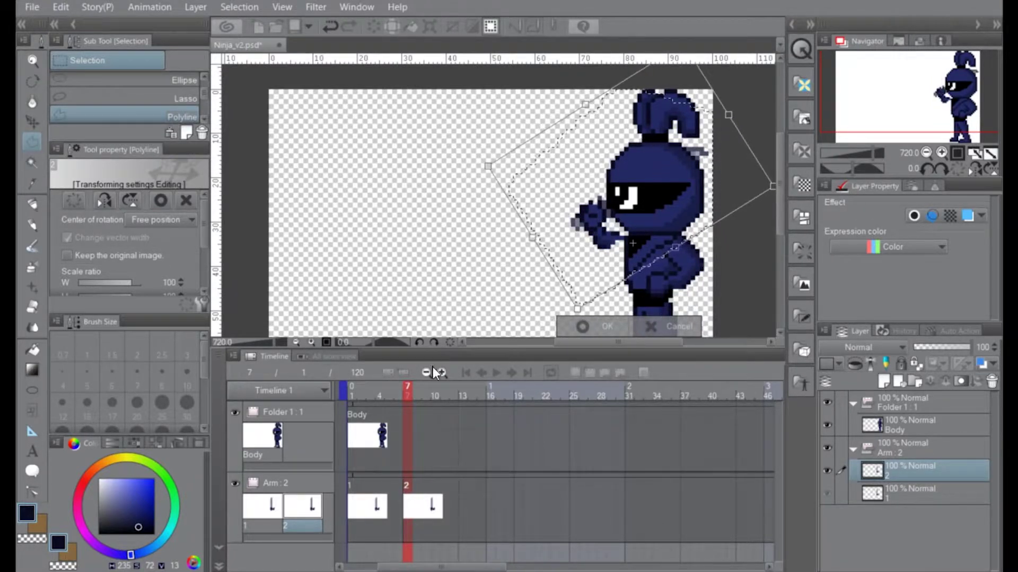
pyautogui.click(596, 326)
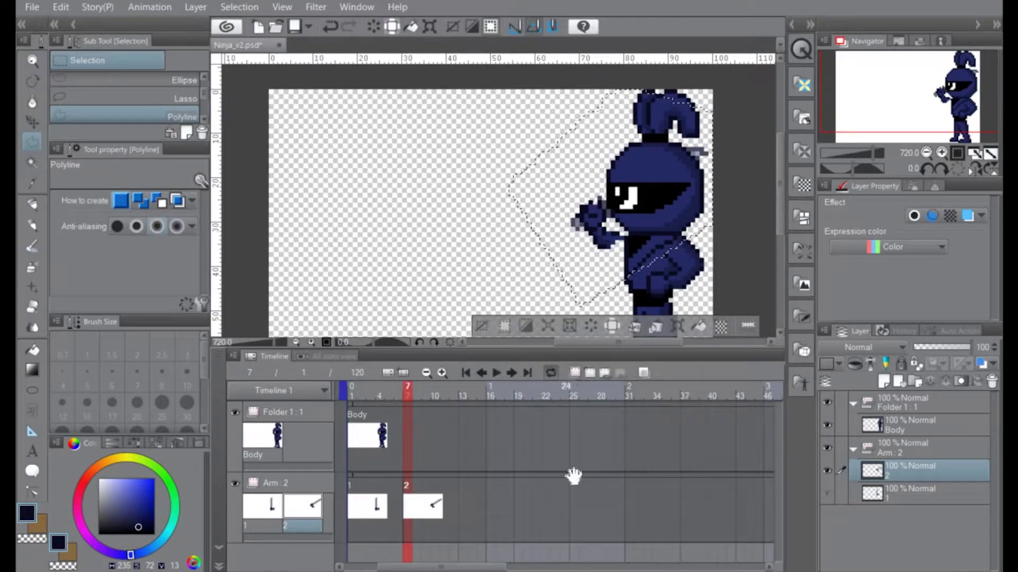
# - Duplicate cel 1 in the Arm folder, naming the copy 3 and placing it above cel 2
pyautogui.click(899, 496)
pyautogui.rightClick(899, 497)
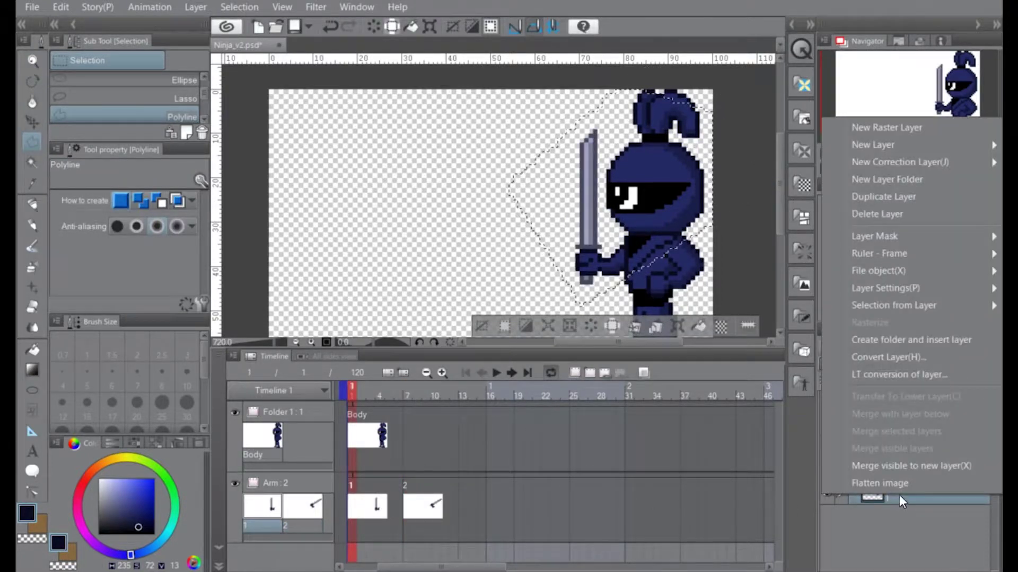
pyautogui.click(861, 199)
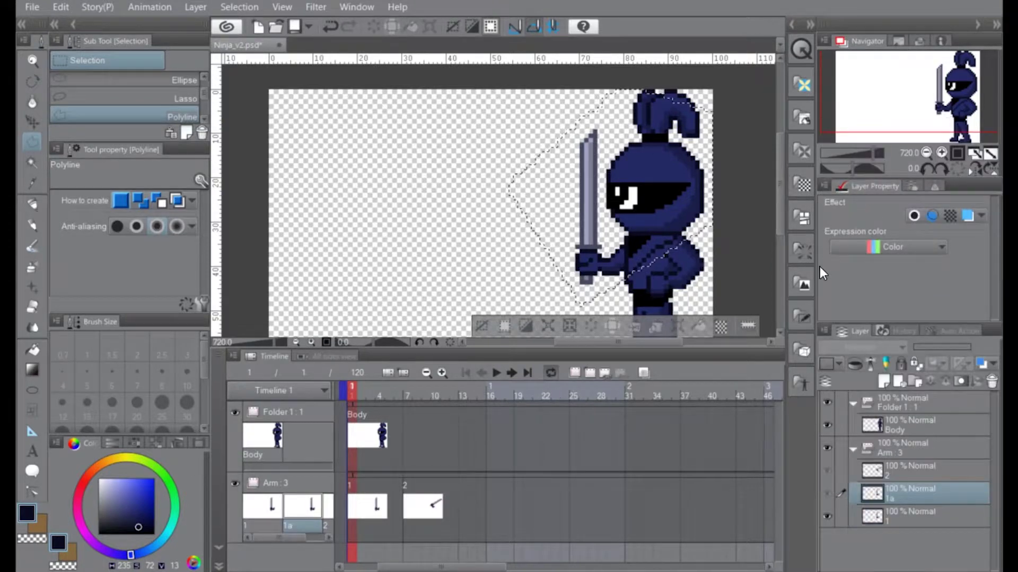
pyautogui.doubleClick(889, 498)
pyautogui.write('3')
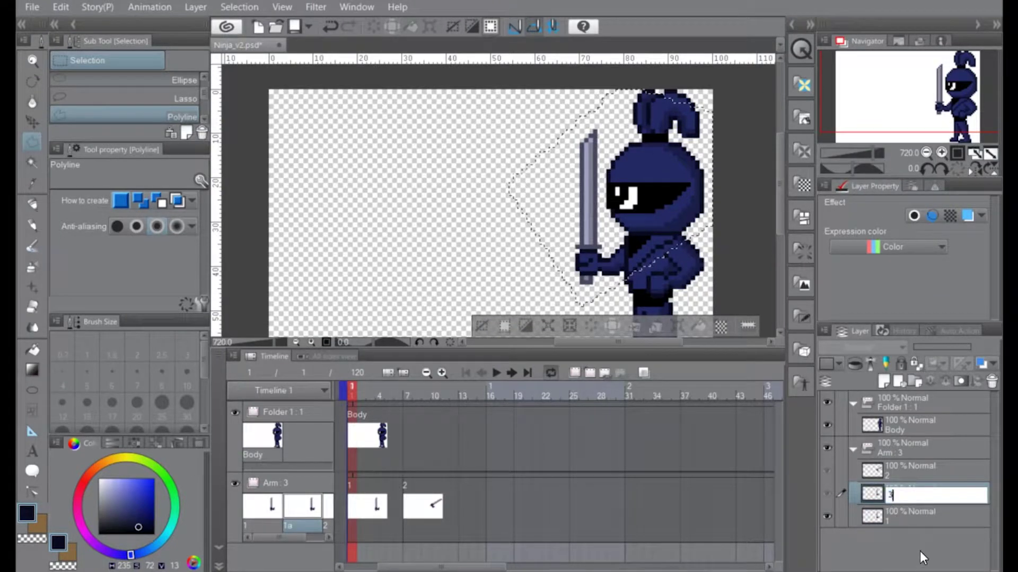
pyautogui.press('Return')
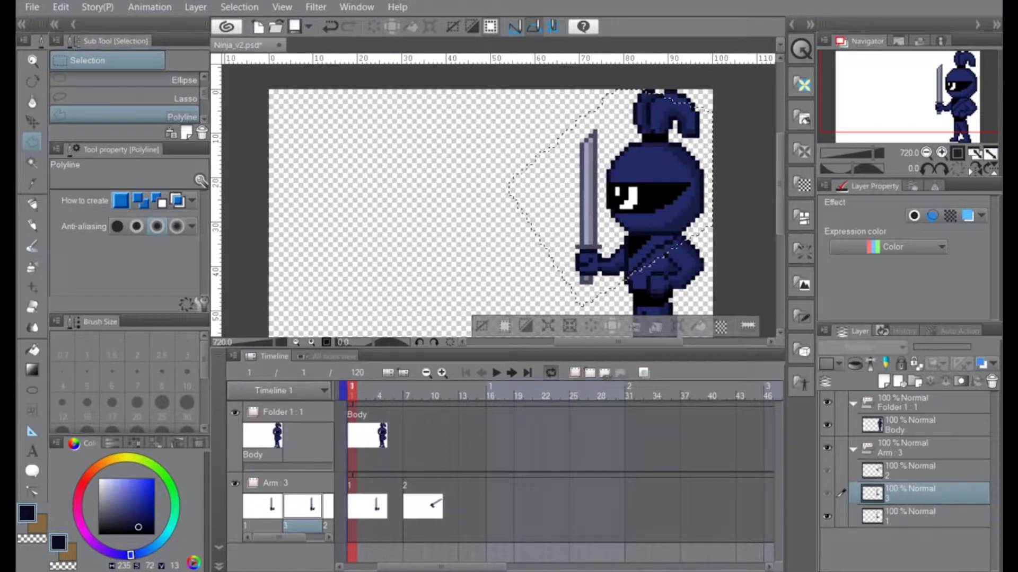
pyautogui.moveTo(901, 469); pyautogui.dragTo(901, 504)
# - Assign cel 3 to frame 13 of the Arm track
pyautogui.click(896, 471)
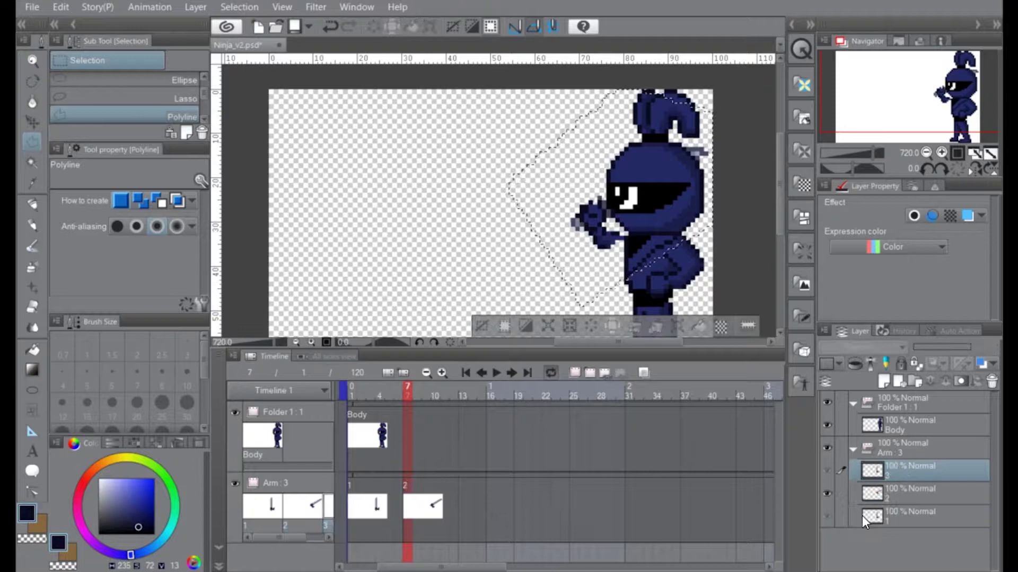
pyautogui.click(463, 508)
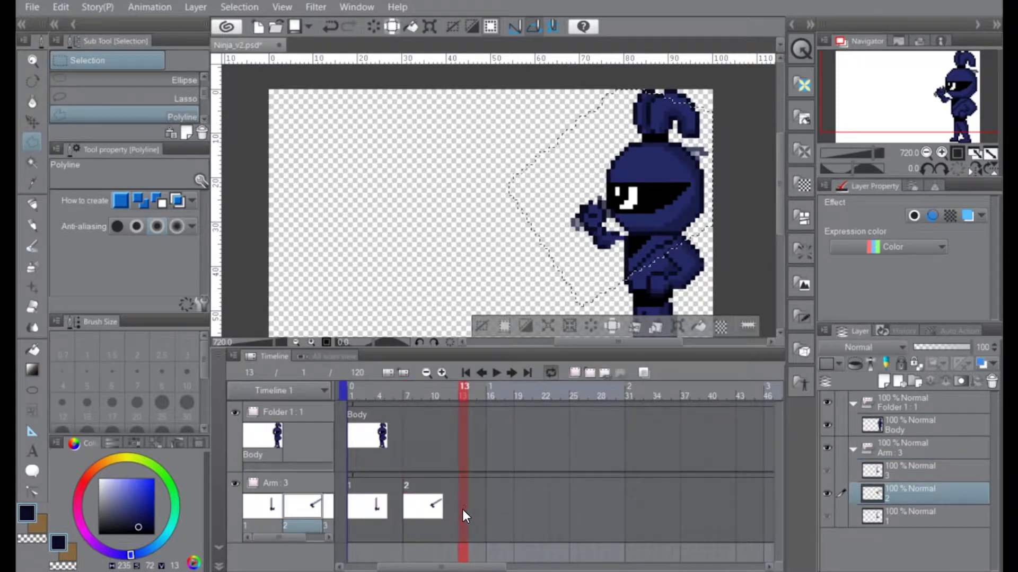
pyautogui.click(468, 506)
pyautogui.click(477, 416)
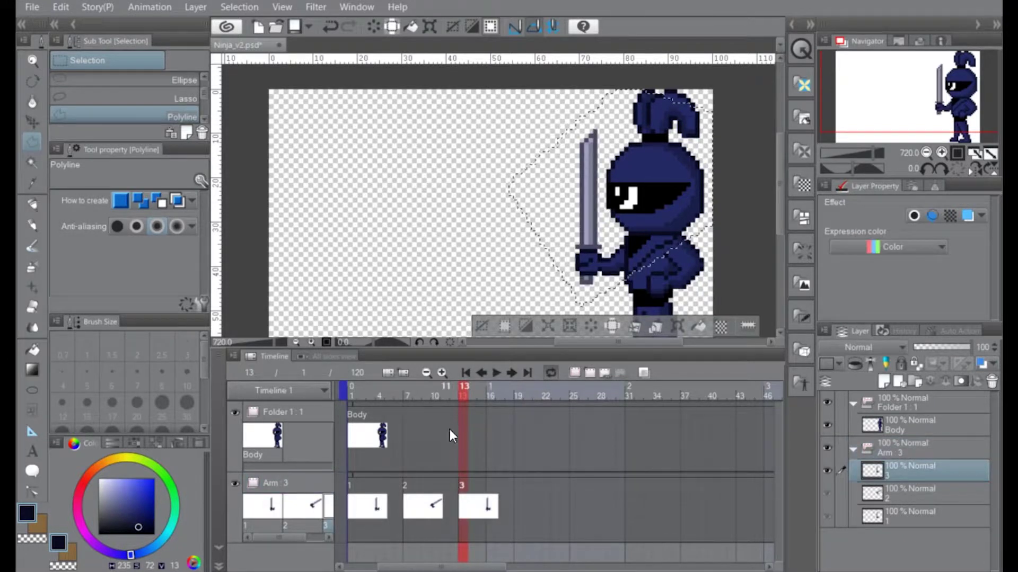
# - Rotate the arm and sword of cel 3 counterclockwise about the shoulder until the blade points horizontally forward at waist height
pyautogui.click(678, 322)
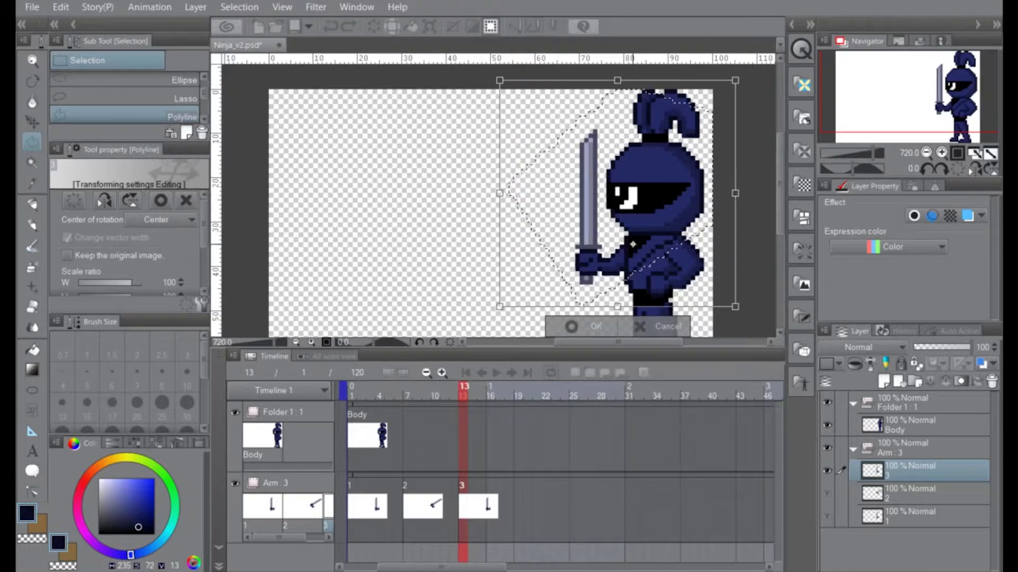
pyautogui.moveTo(634, 248); pyautogui.dragTo(632, 243)
pyautogui.moveTo(486, 318)
pyautogui.mouseDown()
pyautogui.moveTo(593, 400)
pyautogui.moveTo(641, 384)
pyautogui.moveTo(660, 356)
pyautogui.moveTo(655, 366)
pyautogui.moveTo(659, 355)
pyautogui.moveTo(648, 357)
pyautogui.moveTo(693, 373)
pyautogui.mouseUp()
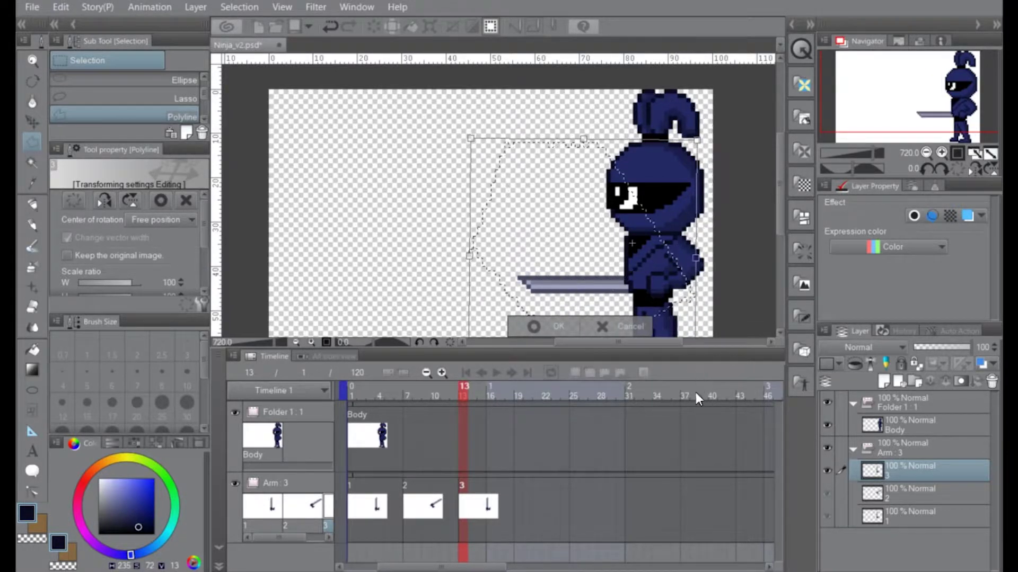
pyautogui.click(538, 326)
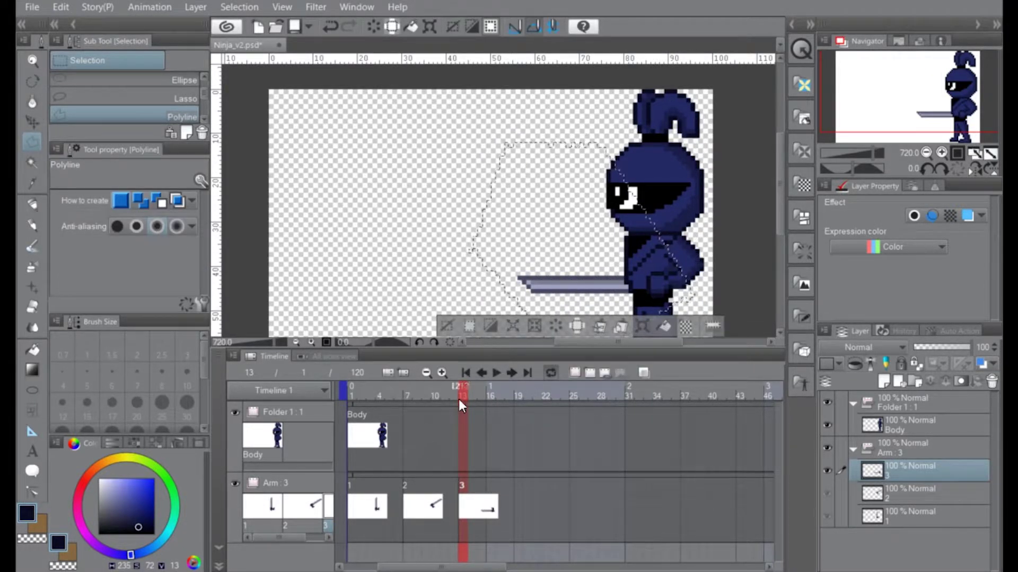
# - Clear the selection and play back the sword attack from the first frame
pyautogui.moveTo(463, 392); pyautogui.dragTo(365, 451)
pyautogui.click(447, 326)
pyautogui.click(496, 372)
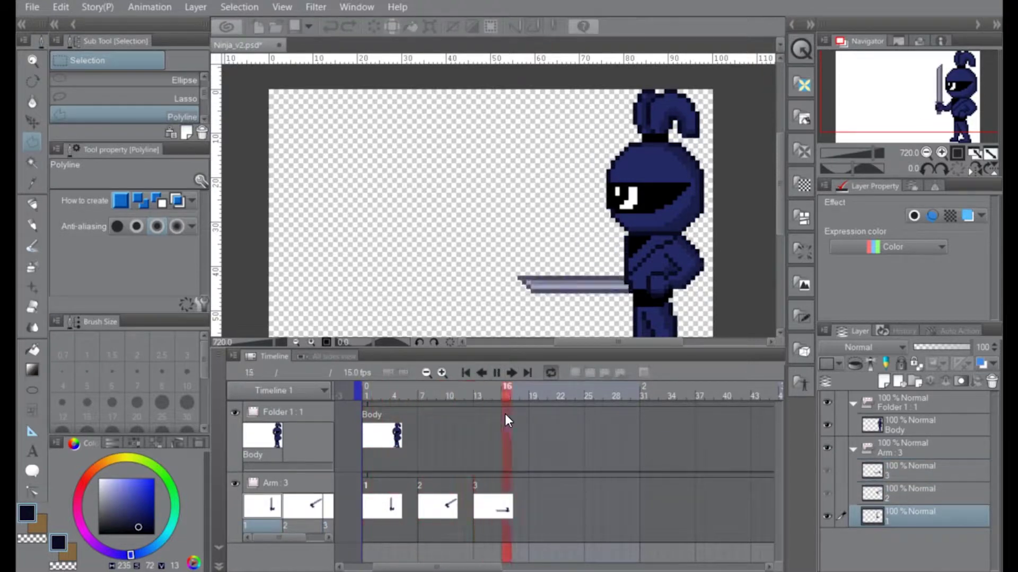
pyautogui.press('space')
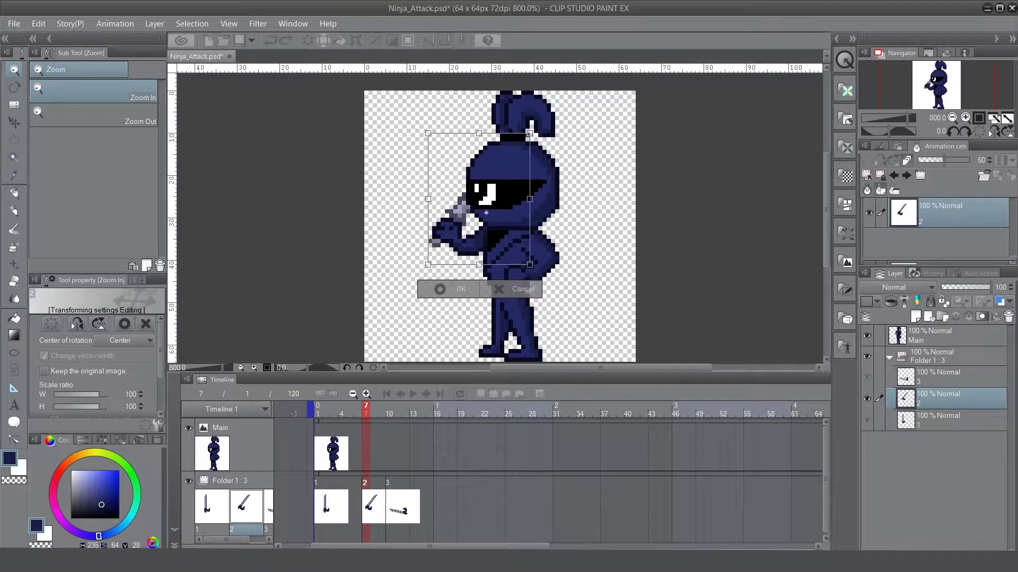
# - In Ninja_Attack.psd, rotate cel 2's arm and sword clockwise about the shoulder so the blade passes behind the head, and nudge them into place
pyautogui.moveTo(497, 230); pyautogui.dragTo(493, 230)
pyautogui.moveTo(415, 271); pyautogui.dragTo(397, 195)
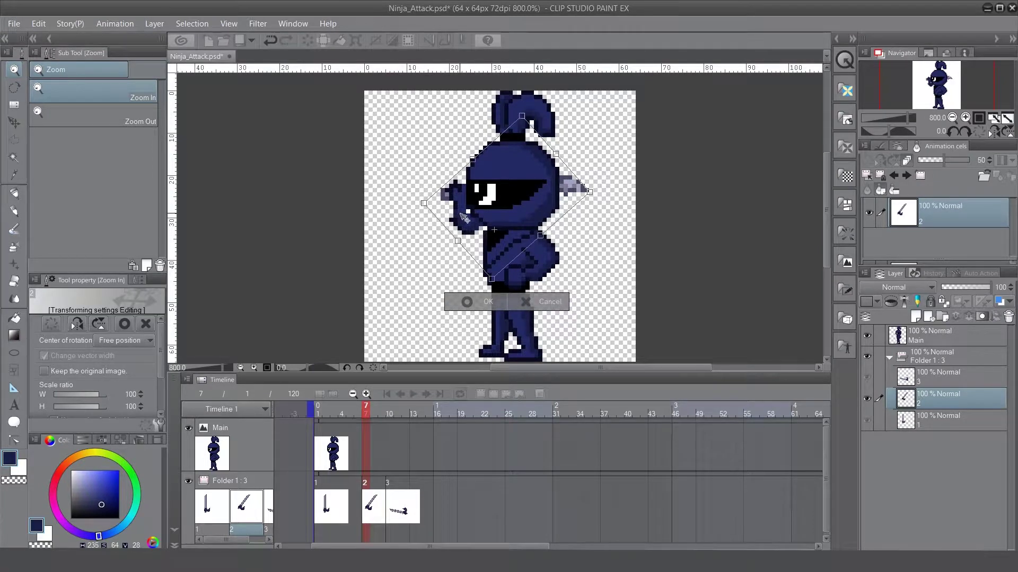
pyautogui.moveTo(462, 217); pyautogui.dragTo(460, 222)
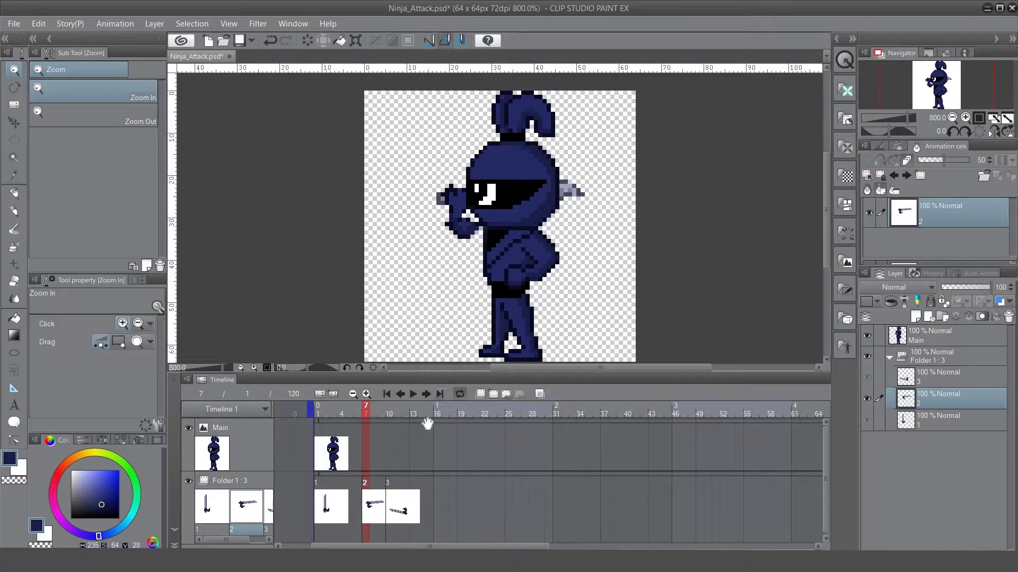
pyautogui.click(469, 307)
# - Duplicate cel 3 in the animation folder as cel 4
pyautogui.moveTo(365, 410); pyautogui.dragTo(431, 434)
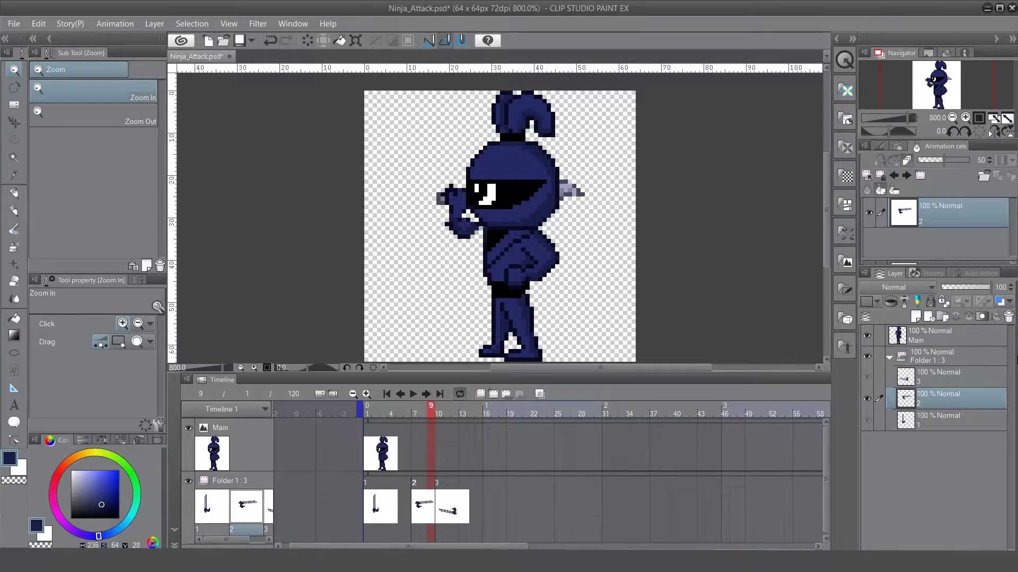
pyautogui.click(974, 383)
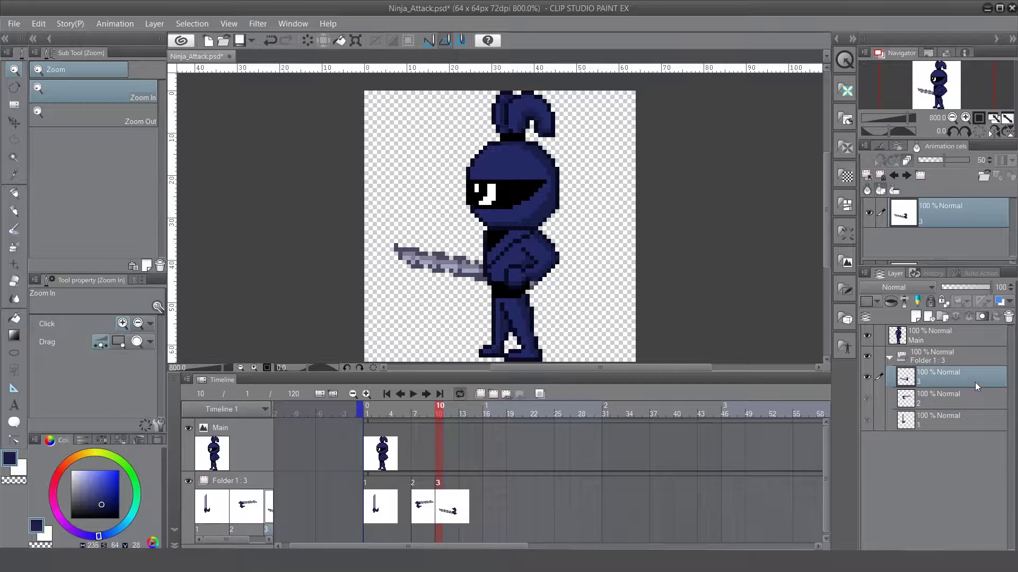
pyautogui.rightClick(947, 390)
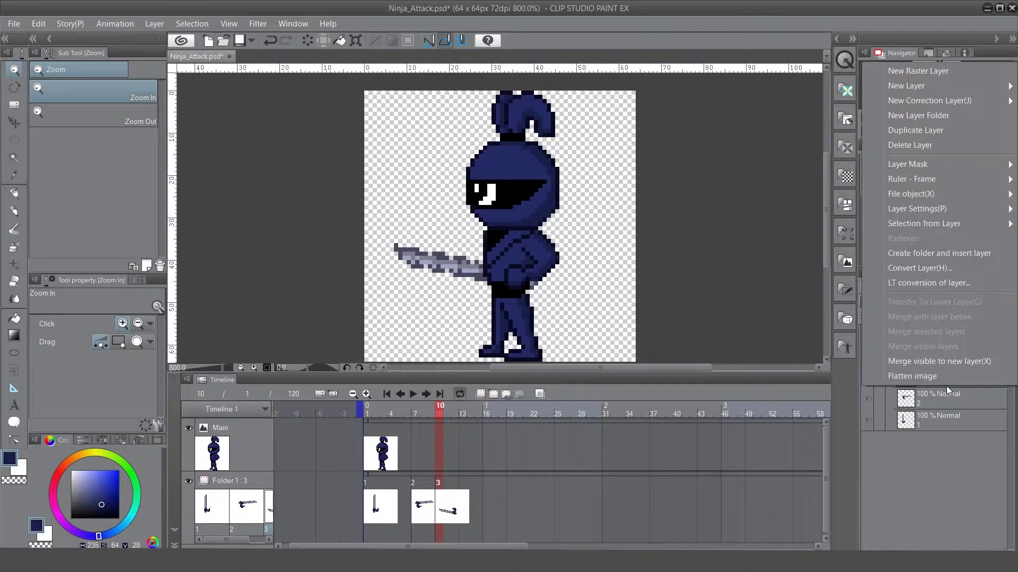
pyautogui.click(909, 129)
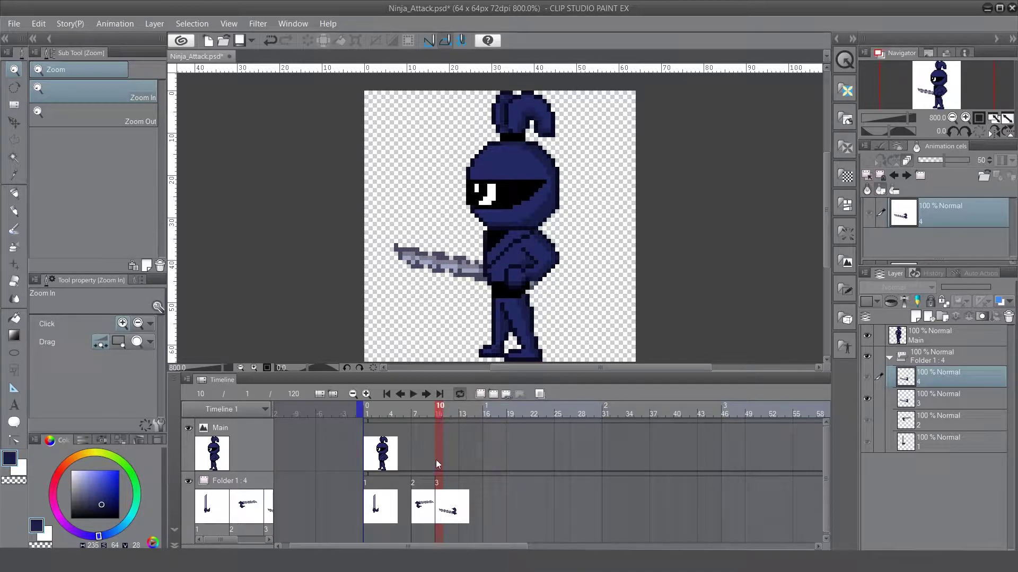
# - Assign cel 4 to frame 10 and cel 3 to frame 12 of the sword arm track, ending on frame 10
pyautogui.click(438, 503)
pyautogui.click(448, 434)
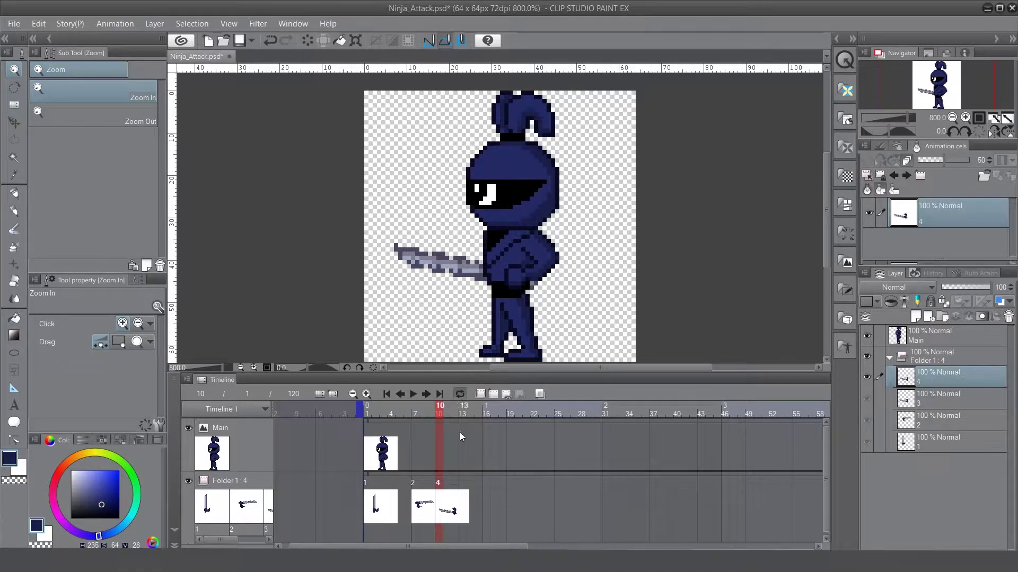
pyautogui.click(456, 414)
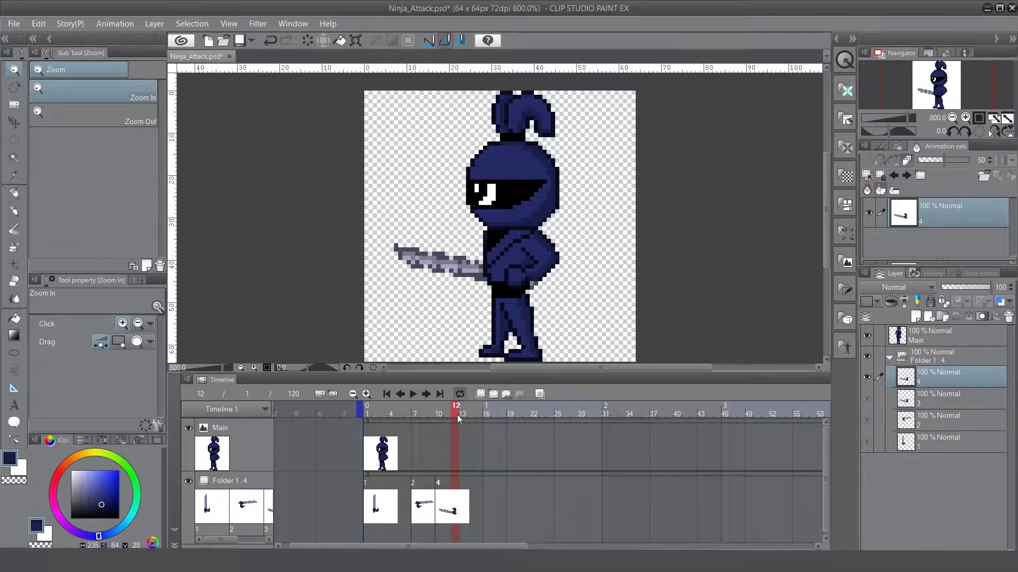
pyautogui.click(458, 485)
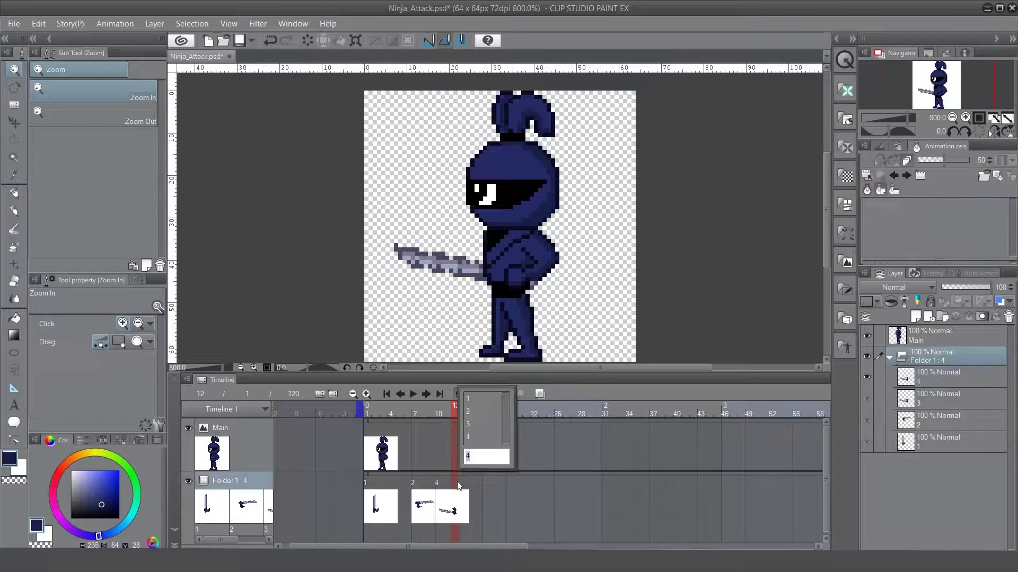
pyautogui.click(470, 424)
pyautogui.click(438, 412)
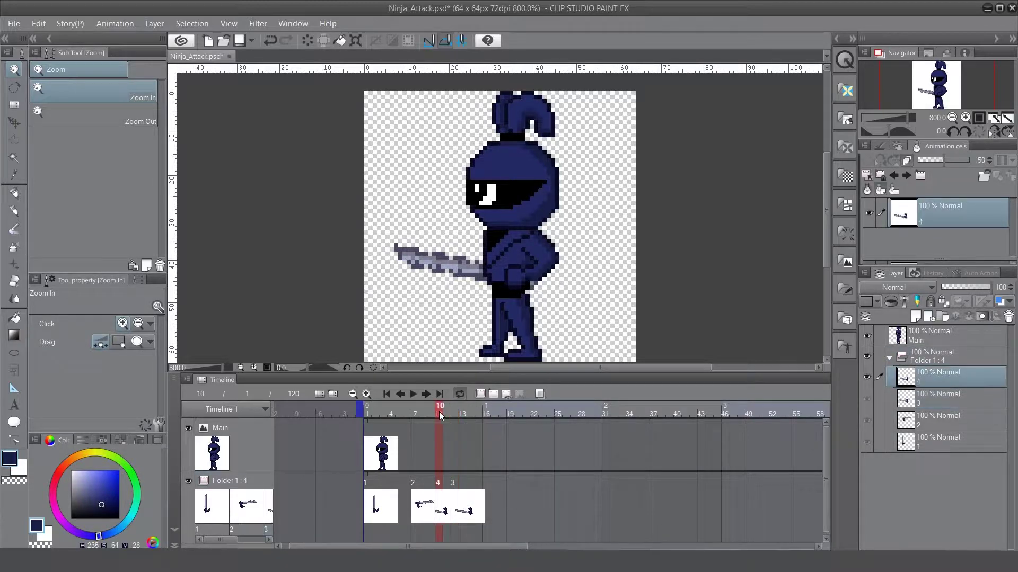
pyautogui.hotkey('ctrl', 't')
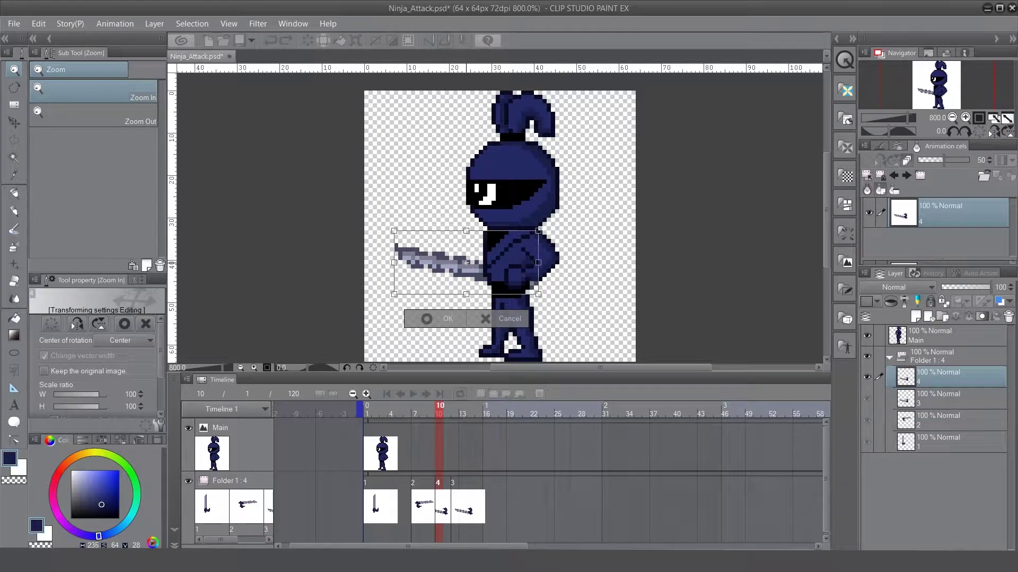
pyautogui.moveTo(390, 303); pyautogui.dragTo(358, 135)
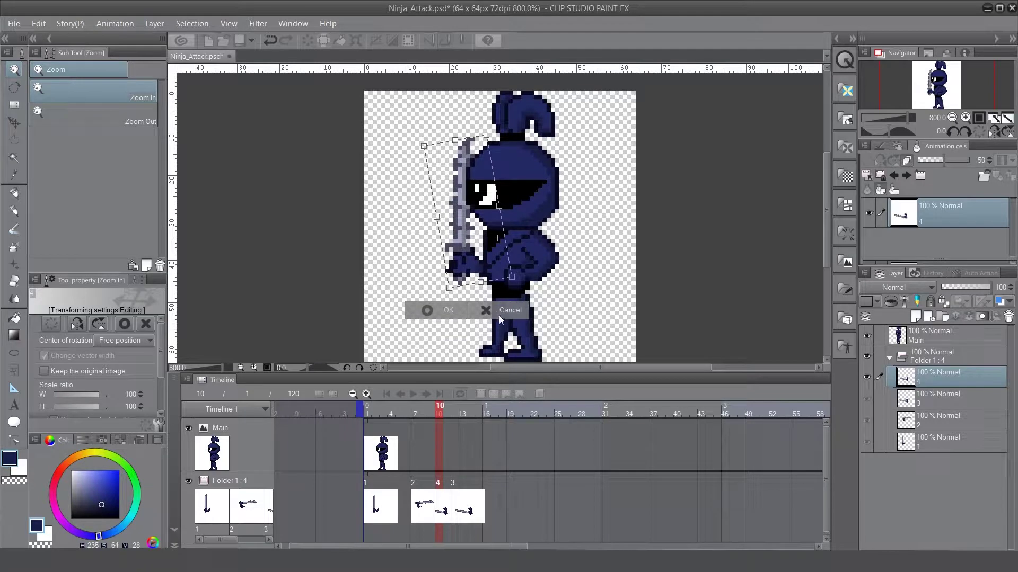
pyautogui.press('Escape')
# - Enclose the arm and sword of cel 4 in a Polyline selection, erase them, and clear the selection
pyautogui.press('m')
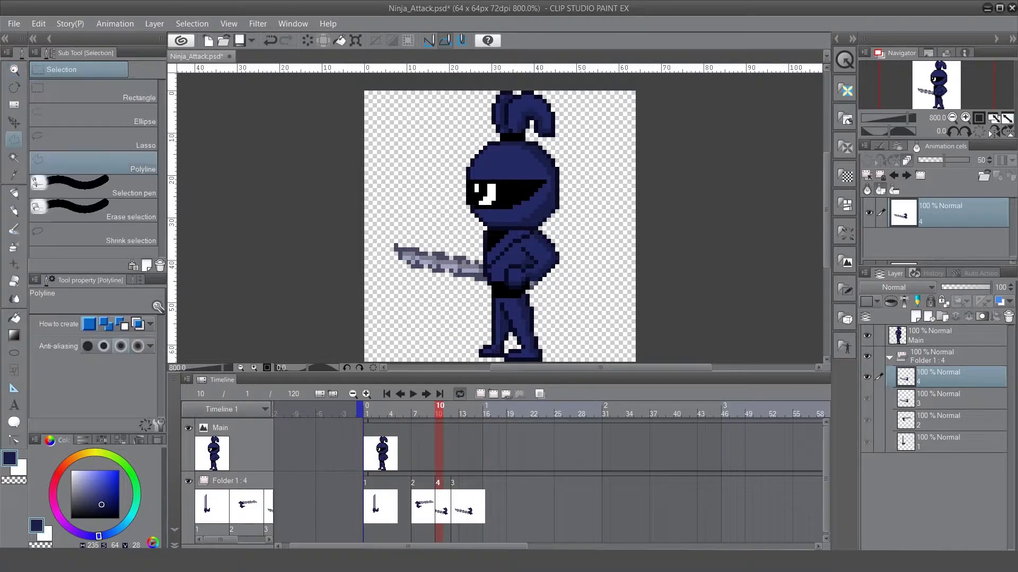
pyautogui.click(382, 160)
pyautogui.scroll(-3, 382, 161)
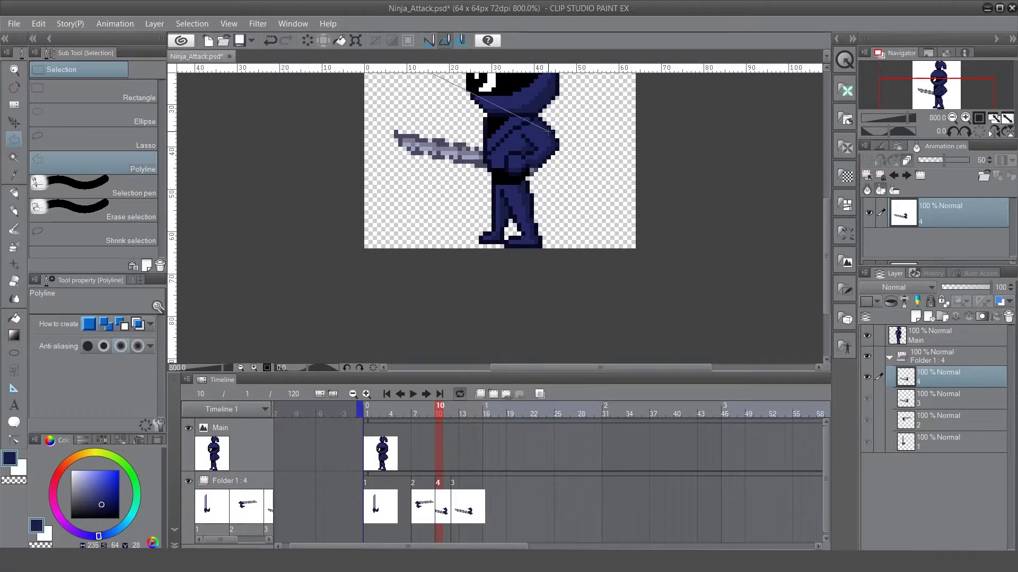
pyautogui.click(597, 113)
pyautogui.click(548, 217)
pyautogui.click(359, 219)
pyautogui.scroll(6, 359, 219)
pyautogui.click(381, 289)
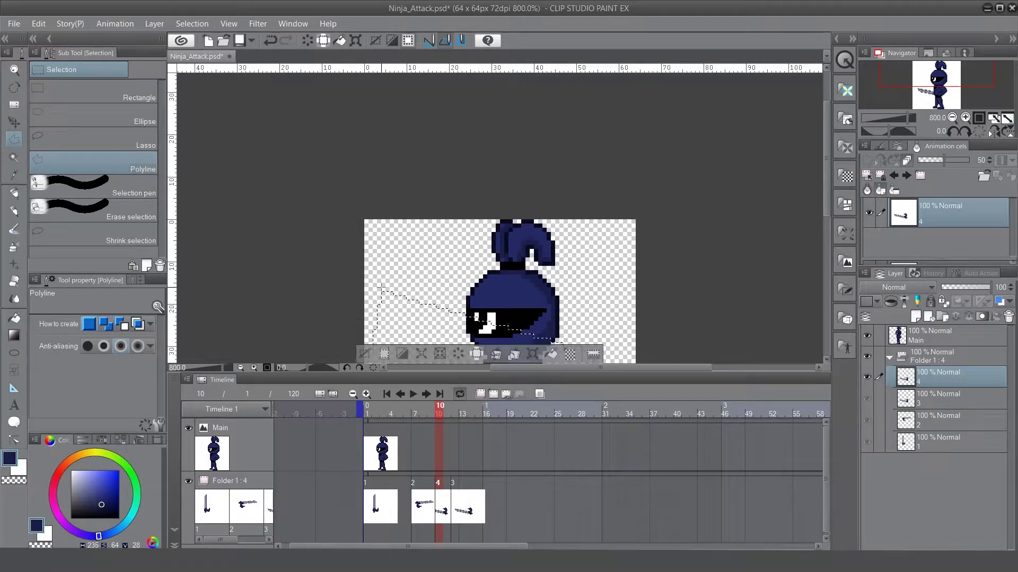
pyautogui.hotkey('ctrl', 'd')
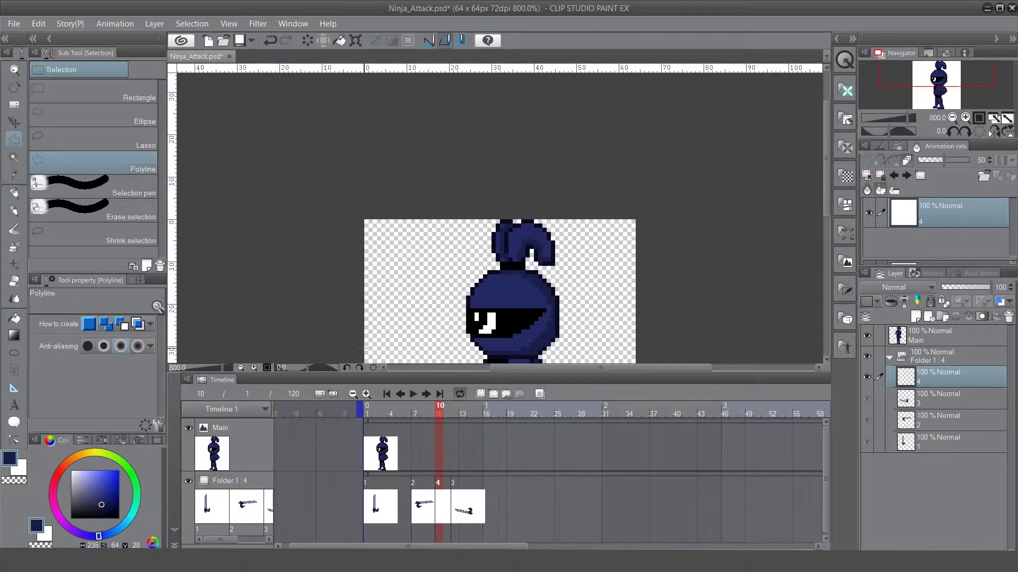
# - Enable onion skin so the neighbouring arm cels show around the empty cel 4 at frame 10
pyautogui.hotkey('ctrl', 'alt', '0')
pyautogui.press('/')
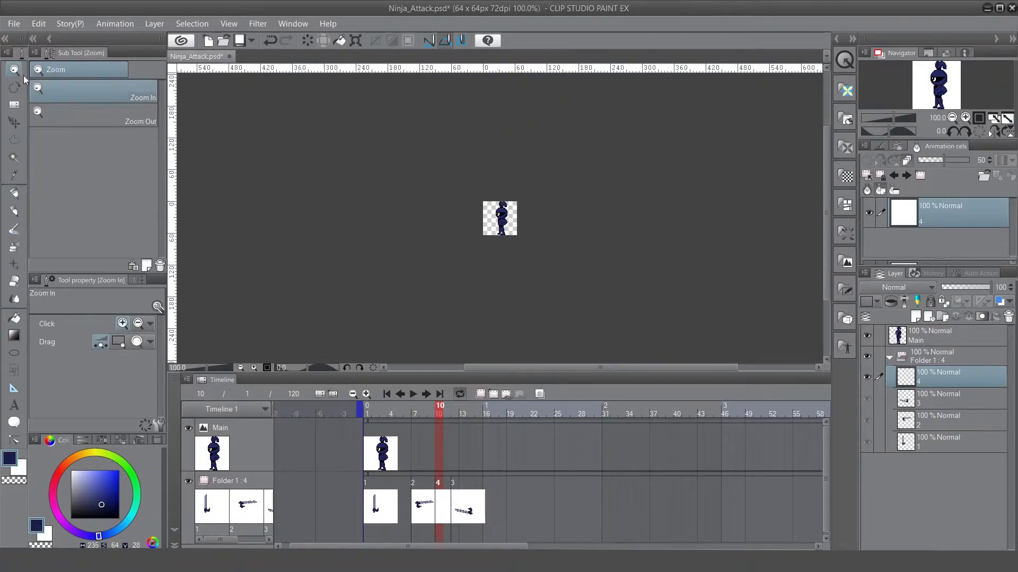
pyautogui.click(517, 224)
pyautogui.click(442, 194)
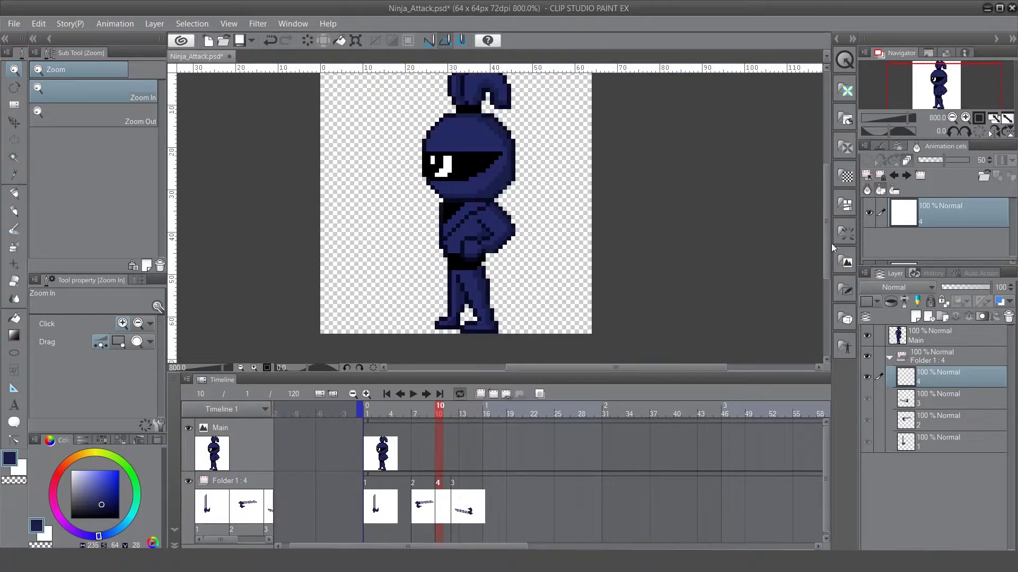
pyautogui.click(577, 247)
pyautogui.keyDown('alt'); pyautogui.click(535, 206); pyautogui.keyUp('alt')
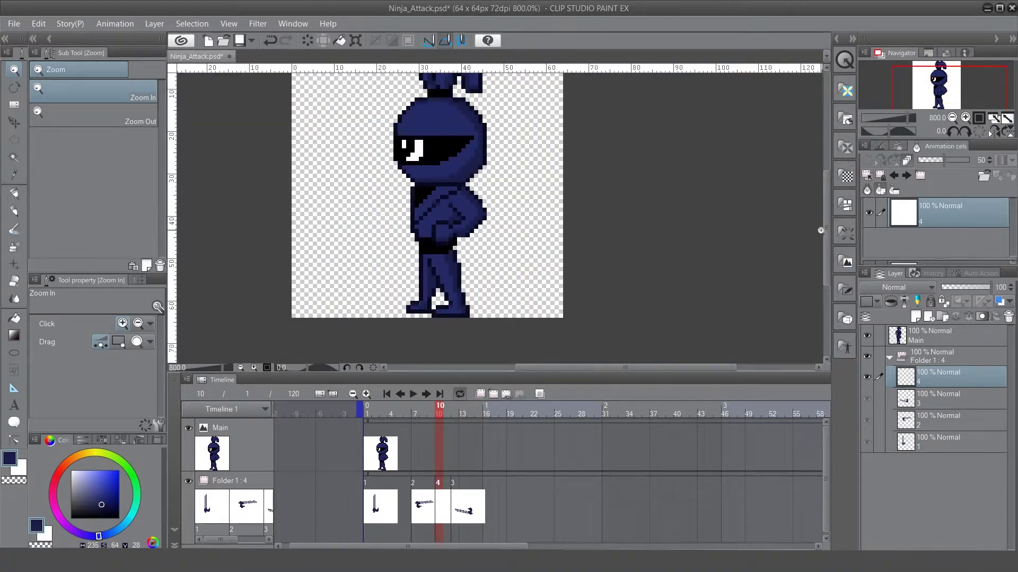
pyautogui.moveTo(826, 230); pyautogui.dragTo(819, 216)
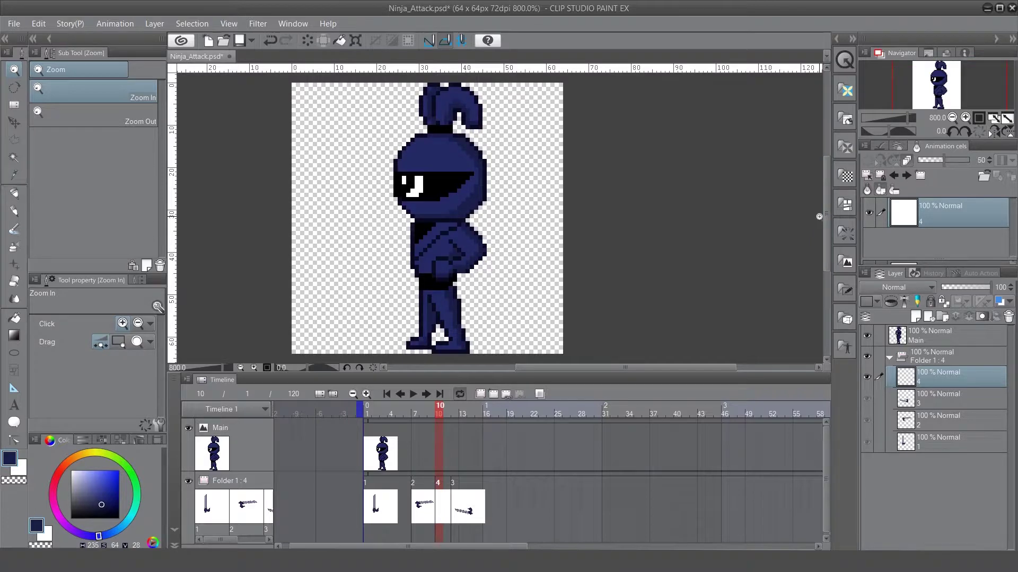
pyautogui.moveTo(401, 161); pyautogui.dragTo(277, 166)
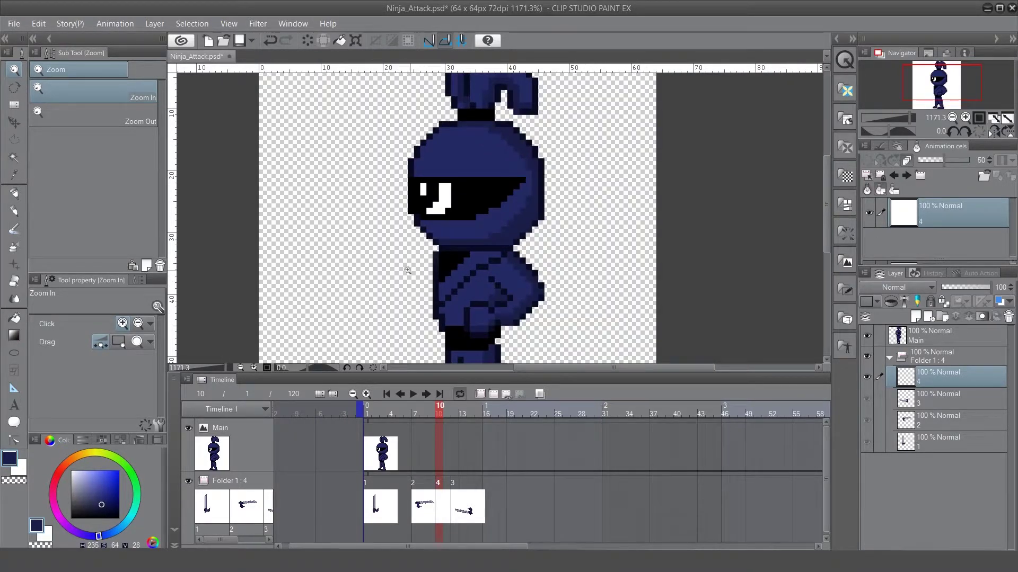
pyautogui.moveTo(408, 270); pyautogui.dragTo(256, 266)
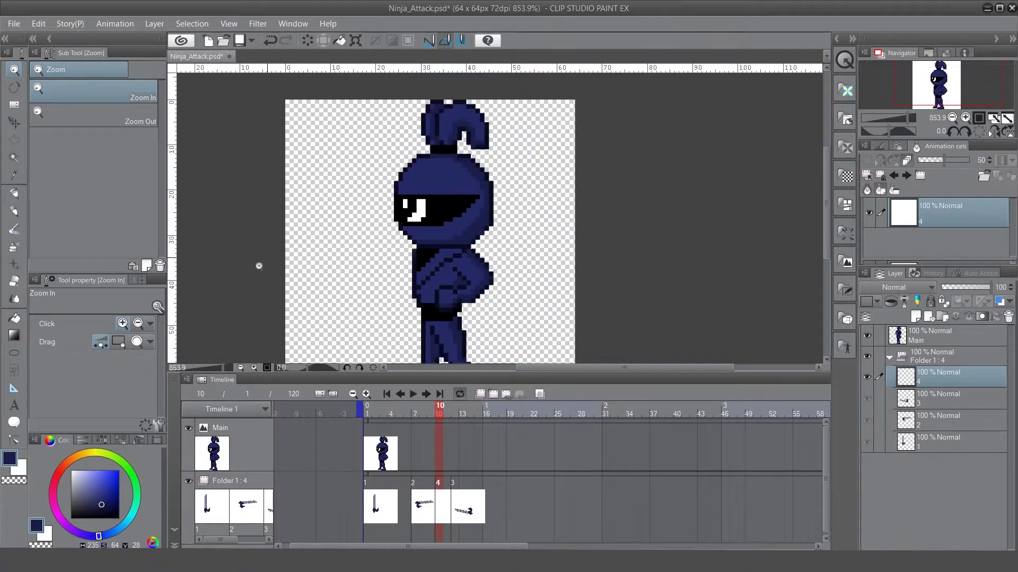
pyautogui.click(539, 395)
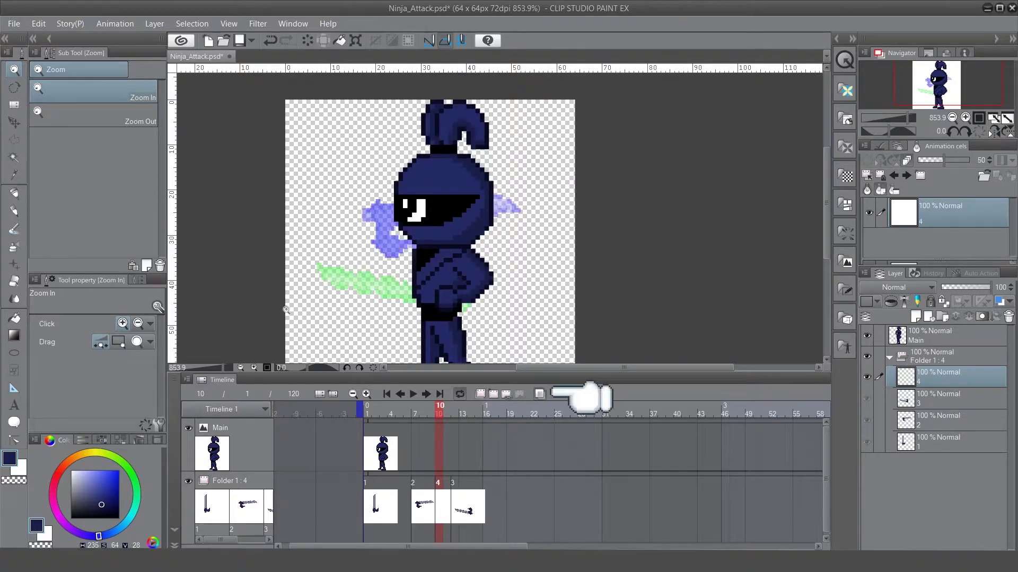
# - Sample the ninja's darkest outline colour and outline an outstretched arm and fist on cel 4 with the Dot pen
pyautogui.click(14, 174)
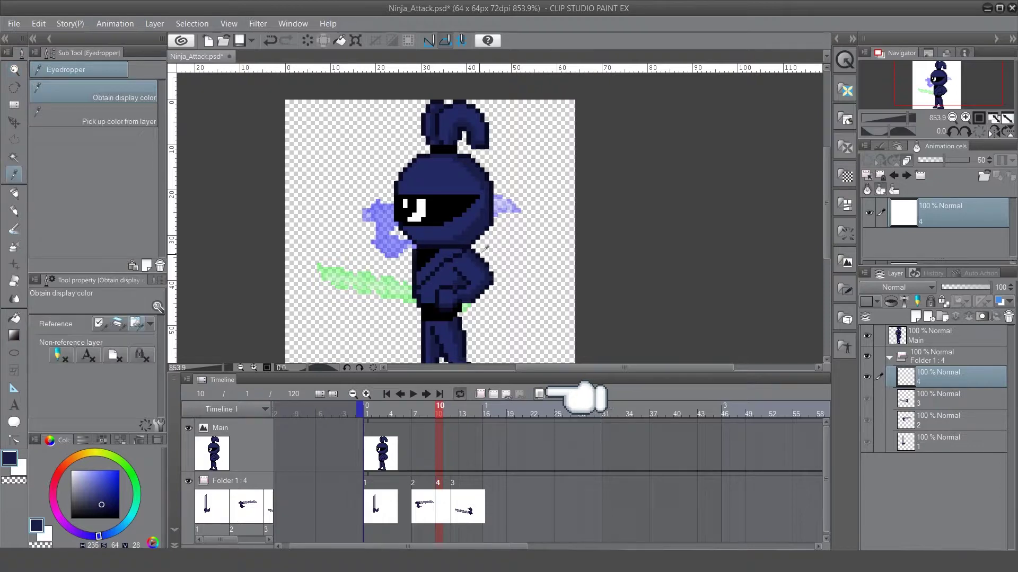
pyautogui.click(495, 214)
pyautogui.press('p')
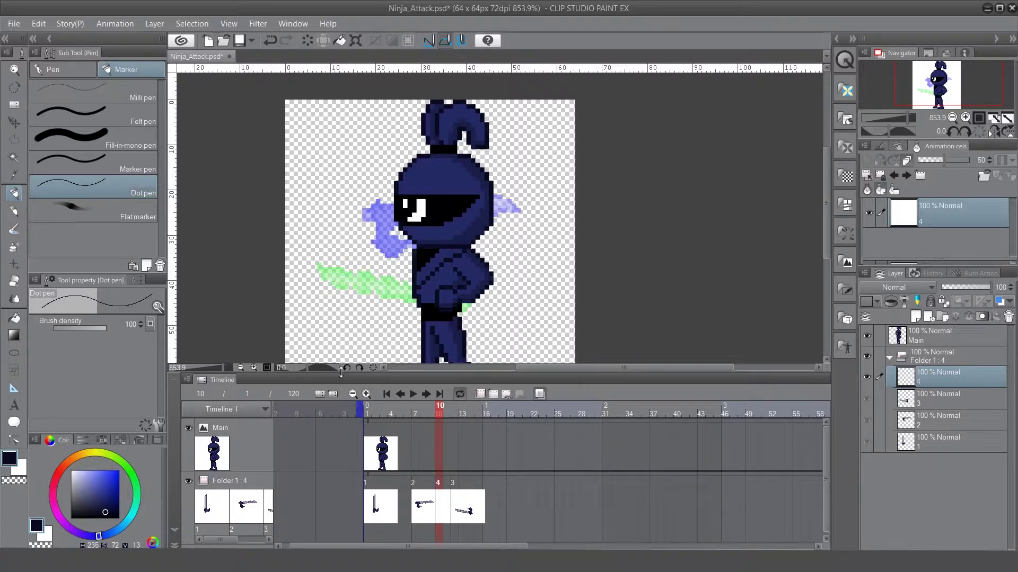
pyautogui.moveTo(341, 373); pyautogui.dragTo(341, 467)
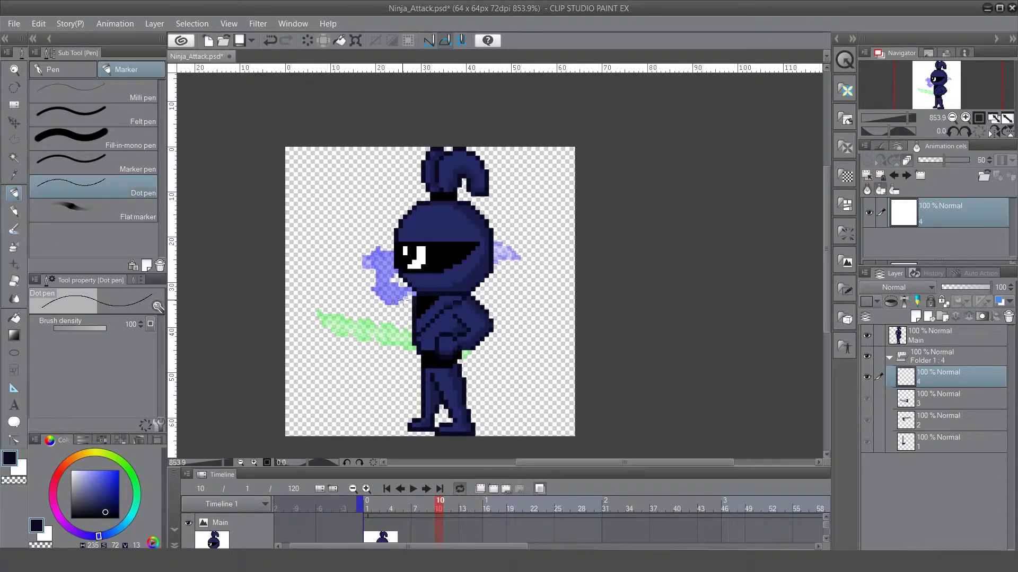
pyautogui.moveTo(408, 298); pyautogui.dragTo(303, 280)
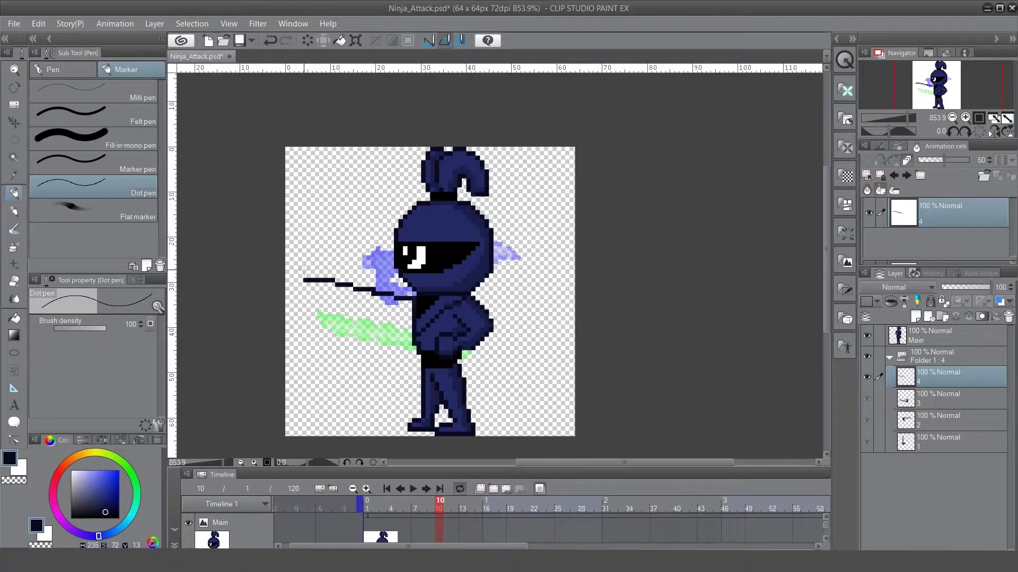
pyautogui.hotkey('ctrl', 'z')
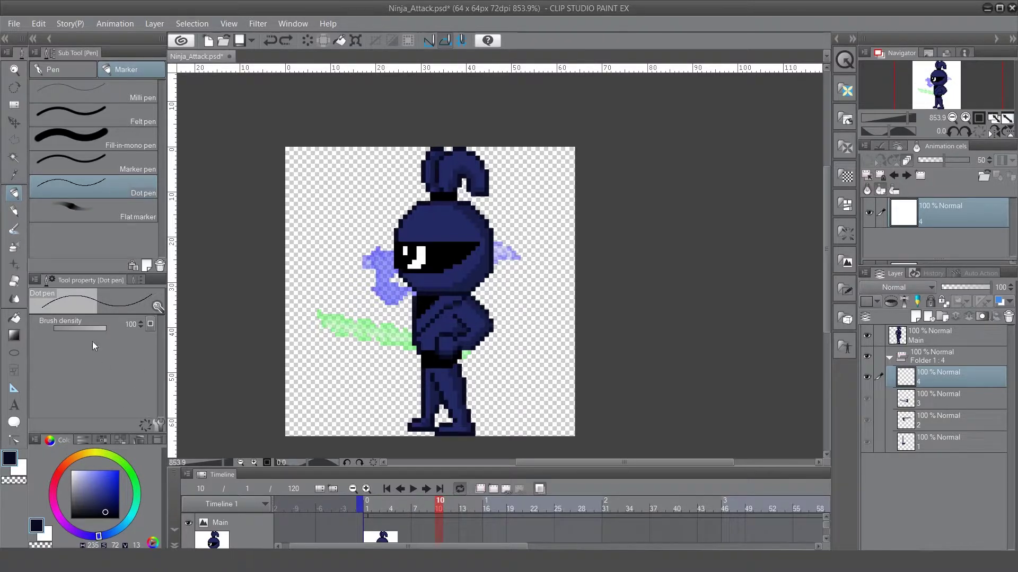
pyautogui.moveTo(410, 298)
pyautogui.mouseDown()
pyautogui.moveTo(334, 303)
pyautogui.moveTo(413, 320)
pyautogui.mouseUp()
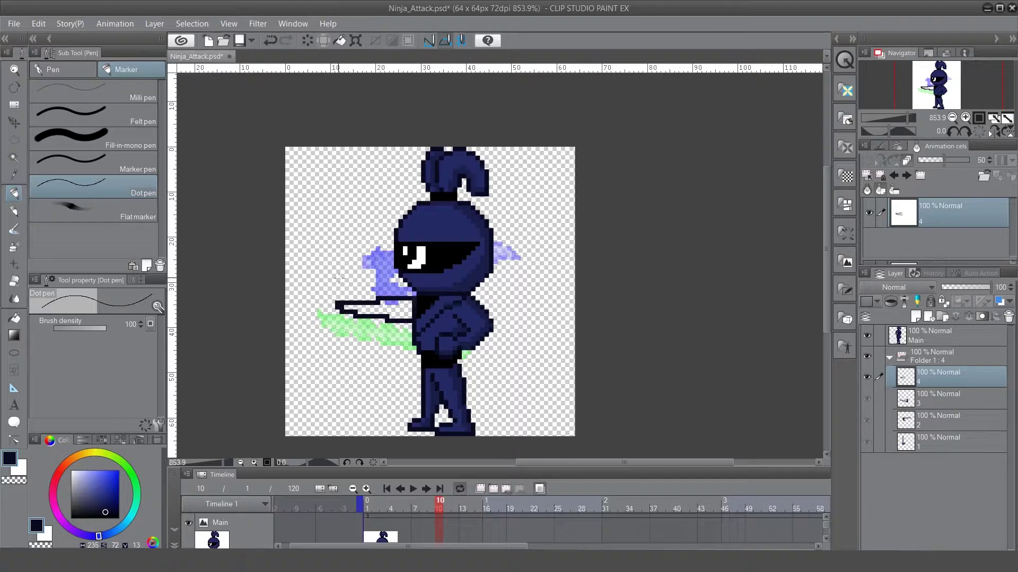
pyautogui.moveTo(360, 302)
pyautogui.mouseDown()
pyautogui.moveTo(337, 301)
pyautogui.moveTo(351, 317)
pyautogui.mouseUp()
pyautogui.moveTo(281, 562)
# - Set the Hard eraser's brush size to 1.0 and erase stray pixels at the fist on cel 4
pyautogui.press('e')
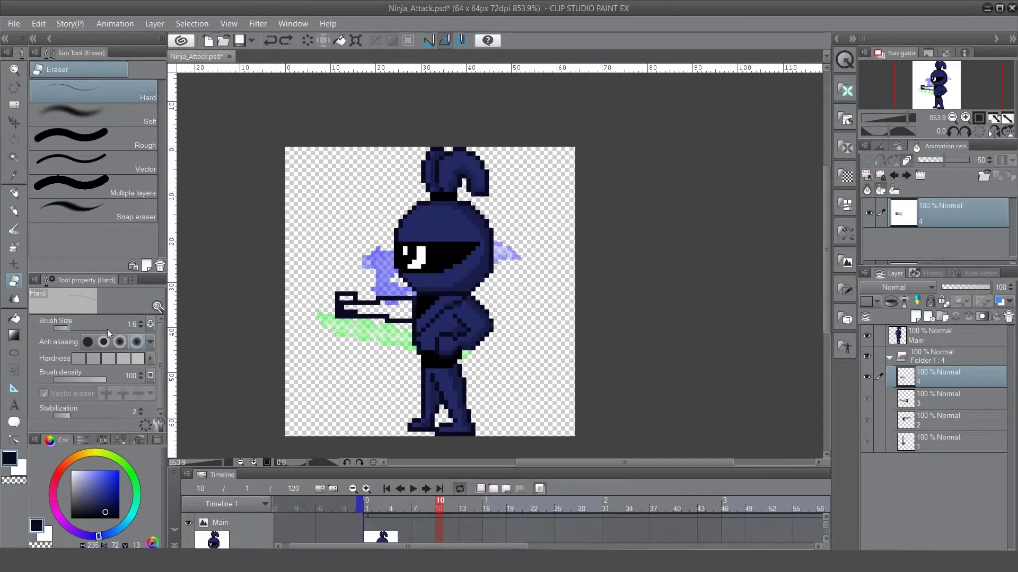
pyautogui.click(121, 320)
pyautogui.write('1')
pyautogui.press('Return')
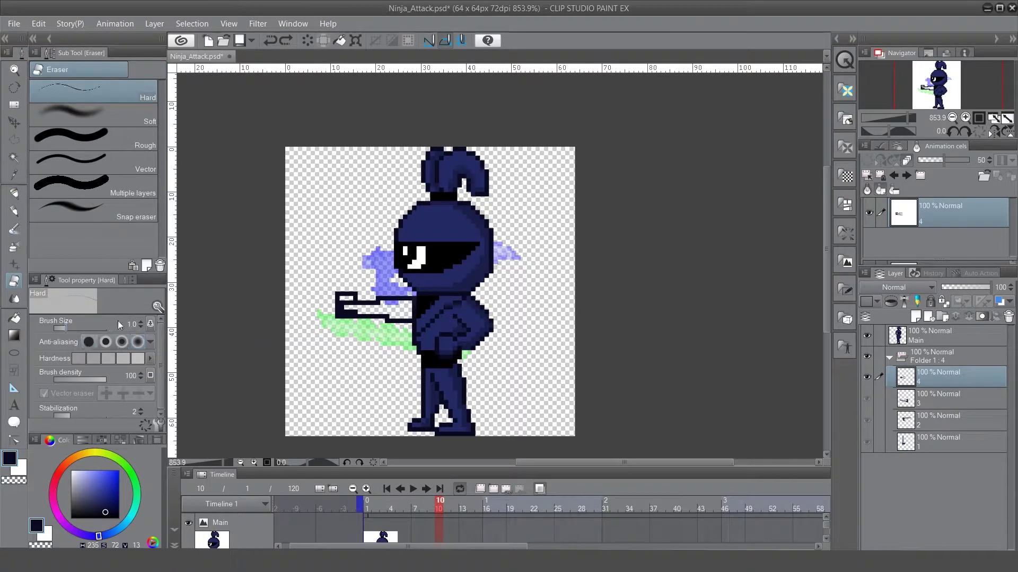
pyautogui.click(353, 315)
# - Widen the canvas to 100 px using the middle-right reference point, adding the extra space in front of the ninja
pyautogui.click(39, 25)
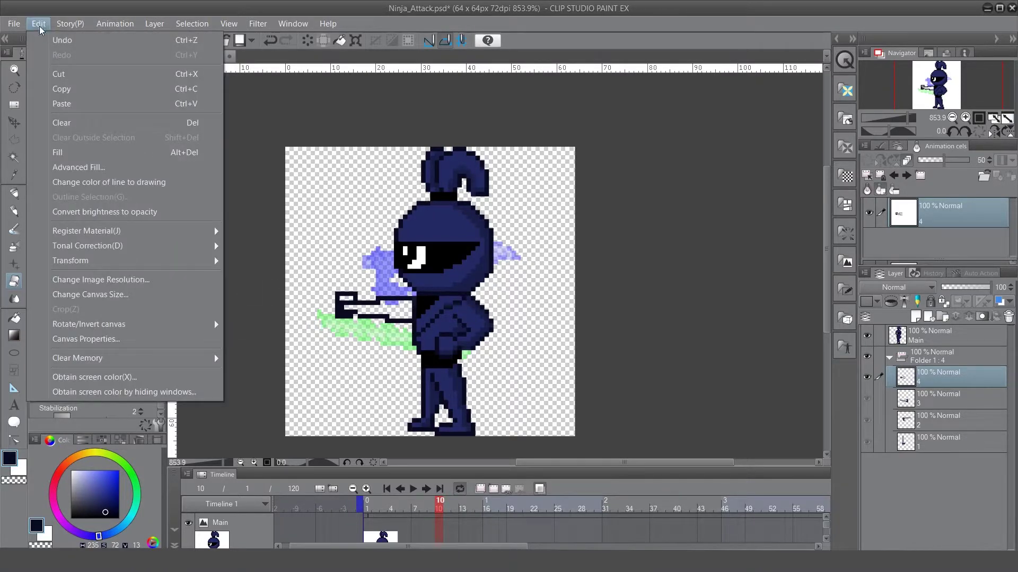
pyautogui.click(90, 295)
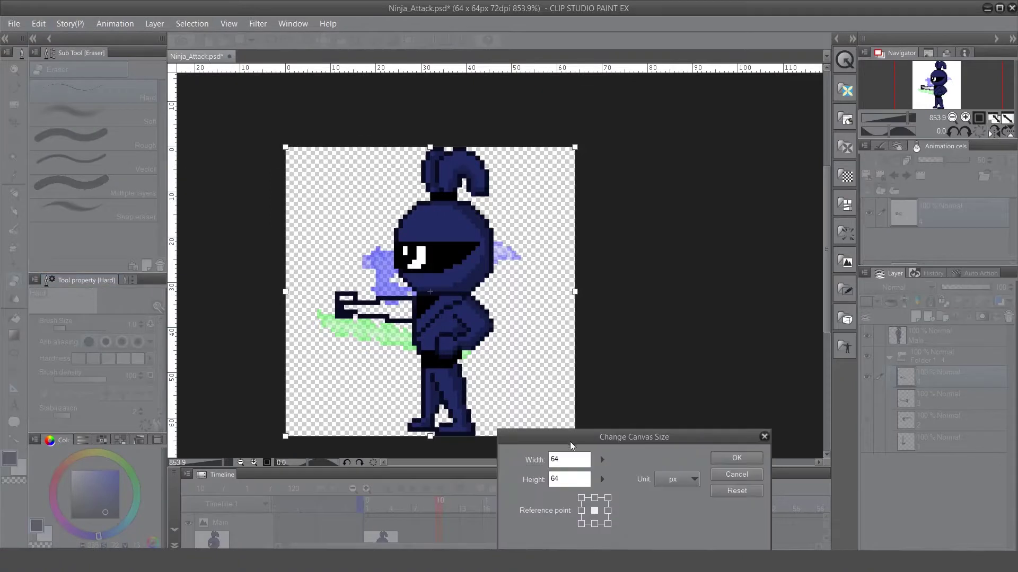
pyautogui.moveTo(571, 445); pyautogui.dragTo(607, 267)
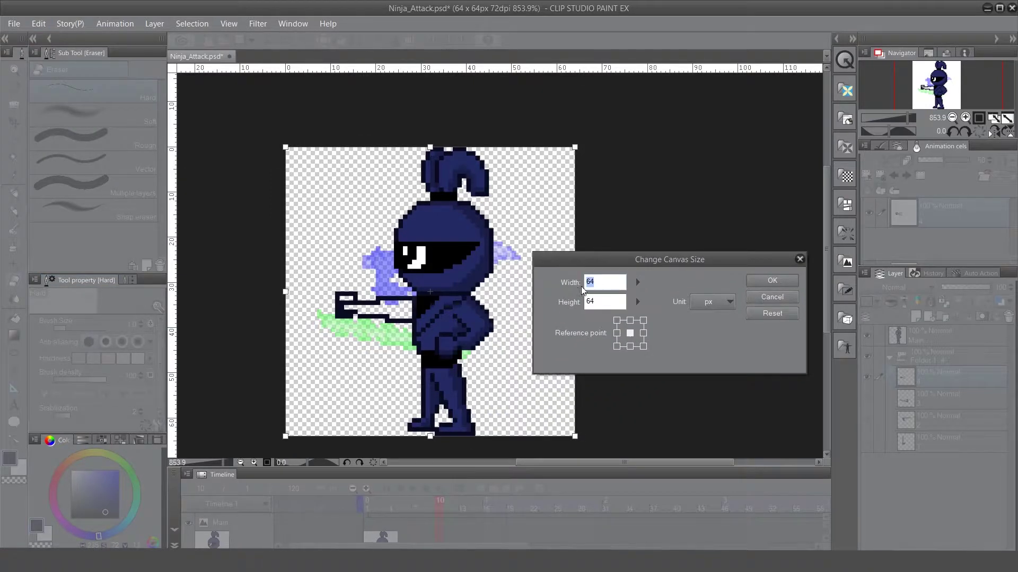
pyautogui.click(643, 332)
pyautogui.write('74')
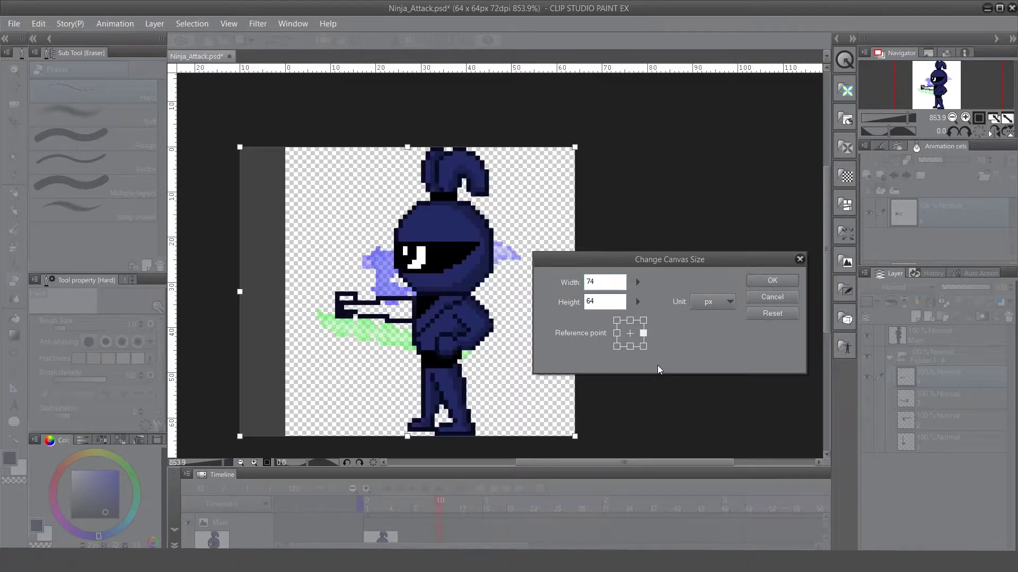
pyautogui.press('BackSpace')
pyautogui.press('BackSpace')
pyautogui.write('1')
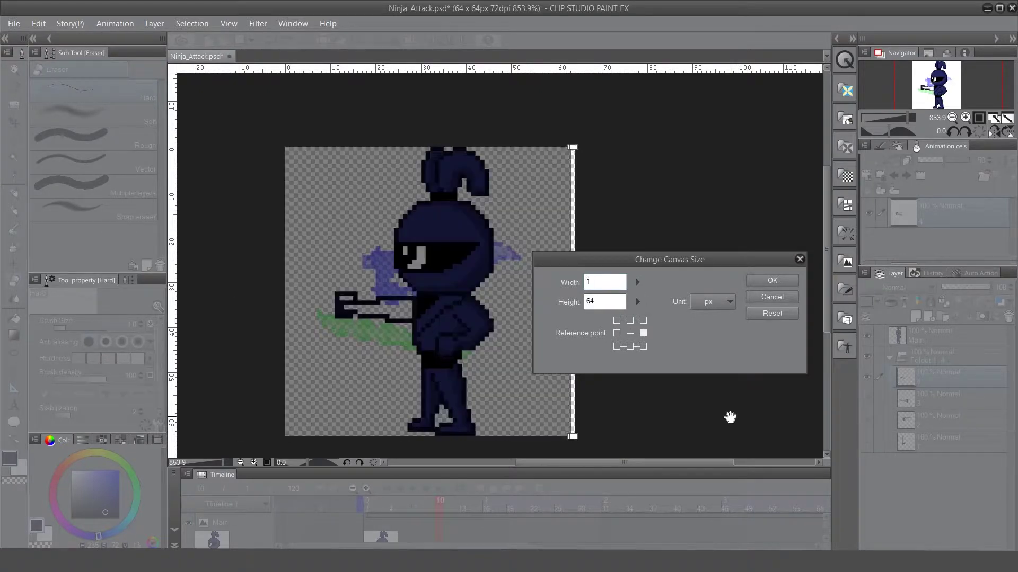
pyautogui.write('00')
pyautogui.click(772, 281)
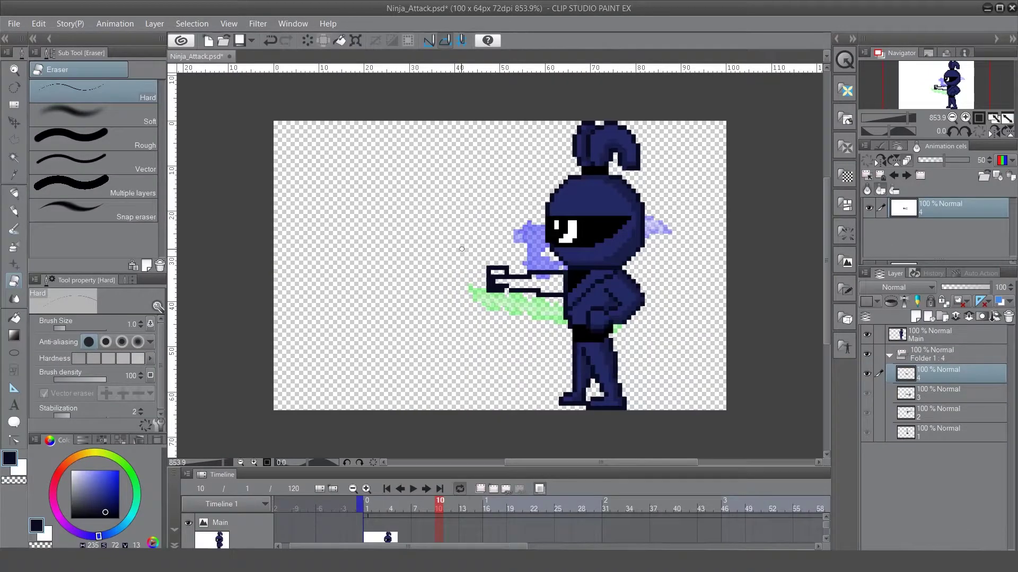
# - Replace the fist outline on cel 4 with a solid dark sword and grip slanting up from the arm, undoing the last strokes
pyautogui.press('p')
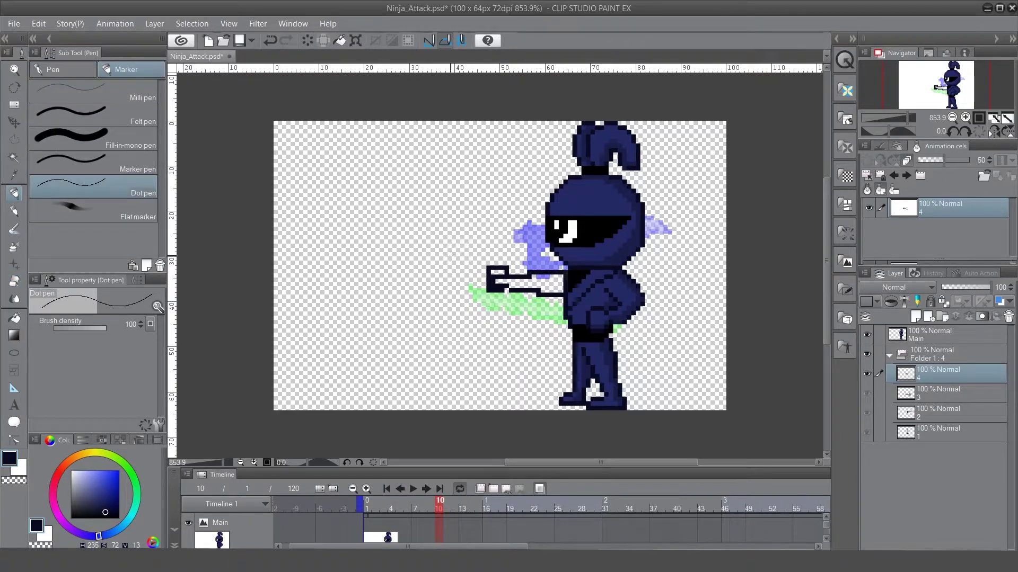
pyautogui.moveTo(504, 266)
pyautogui.mouseDown()
pyautogui.moveTo(503, 299)
pyautogui.moveTo(486, 280)
pyautogui.mouseUp()
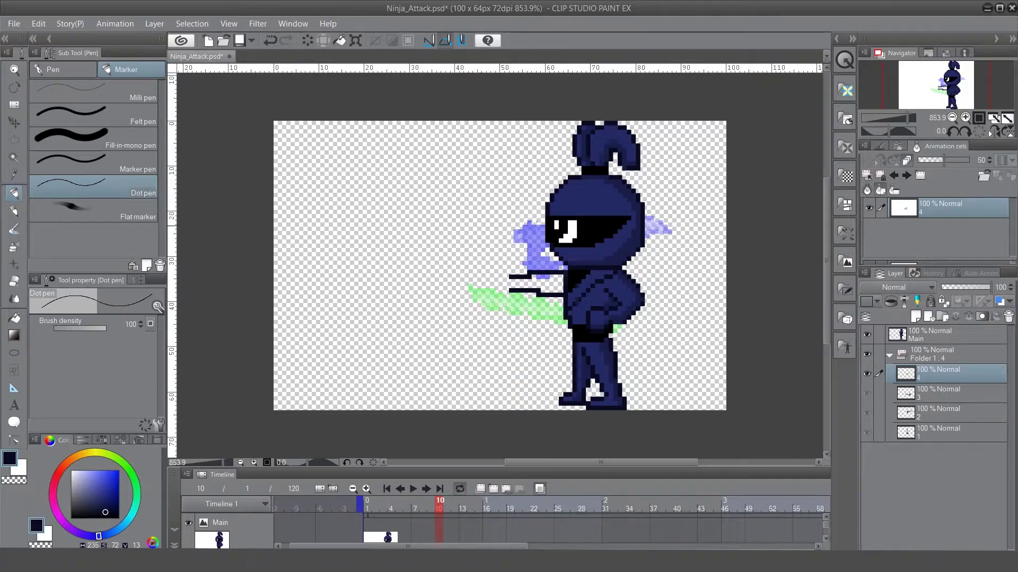
pyautogui.click(510, 278)
pyautogui.moveTo(379, 213); pyautogui.dragTo(543, 314)
pyautogui.moveTo(379, 211)
pyautogui.mouseDown()
pyautogui.moveTo(485, 272)
pyautogui.moveTo(394, 237)
pyautogui.moveTo(485, 280)
pyautogui.moveTo(381, 214)
pyautogui.mouseUp()
pyautogui.moveTo(420, 241)
pyautogui.mouseDown()
pyautogui.moveTo(517, 309)
pyautogui.moveTo(504, 286)
pyautogui.mouseUp()
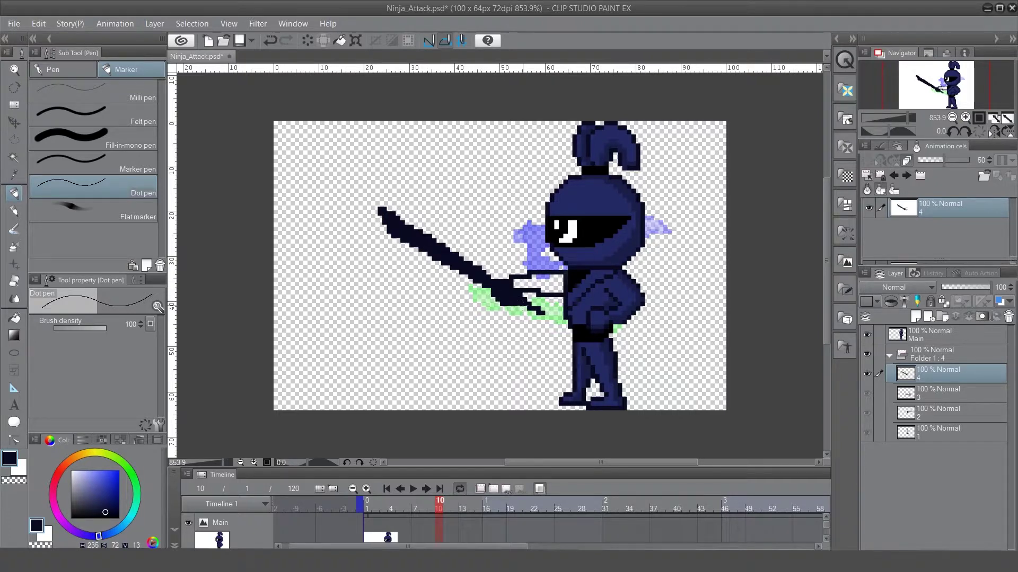
pyautogui.hotkey('ctrl', 'z')
pyautogui.hotkey('ctrl', 'z')
# - Sample the sword's light lavender and dark grey from cel 3 as the two drawing colours, and return to cel 4
pyautogui.click(938, 393)
pyautogui.press('i')
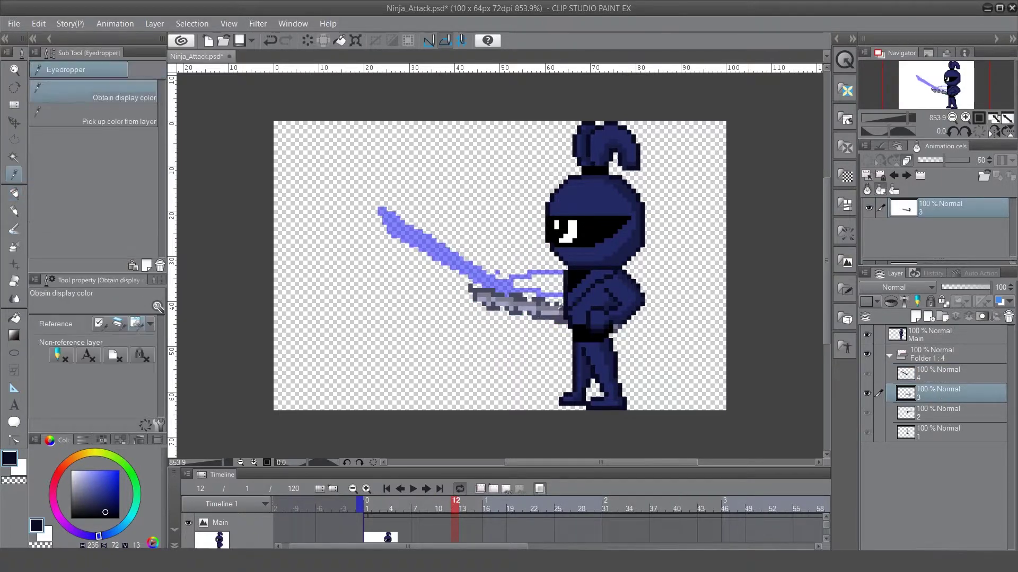
pyautogui.click(556, 308)
pyautogui.click(20, 470)
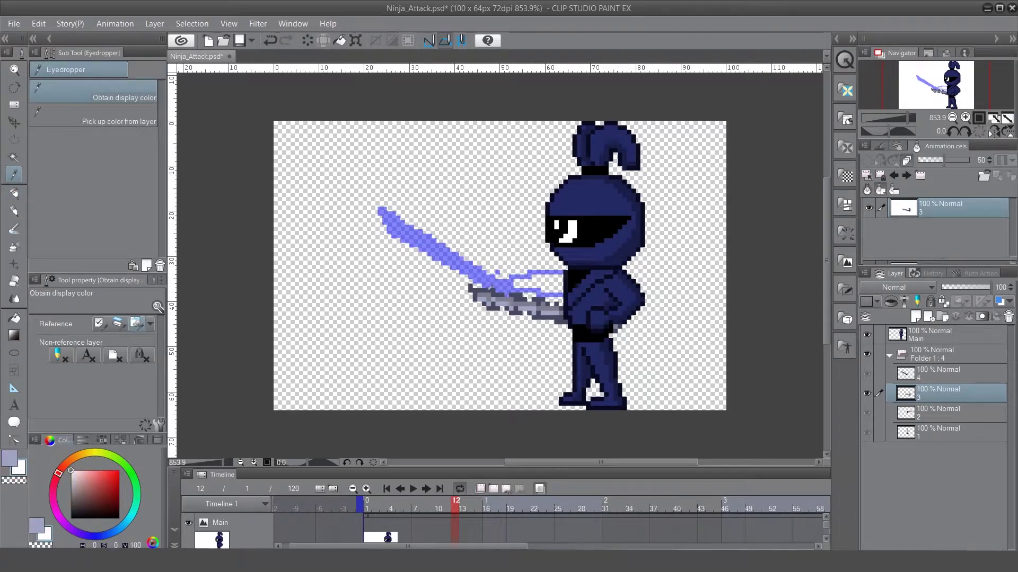
pyautogui.click(522, 285)
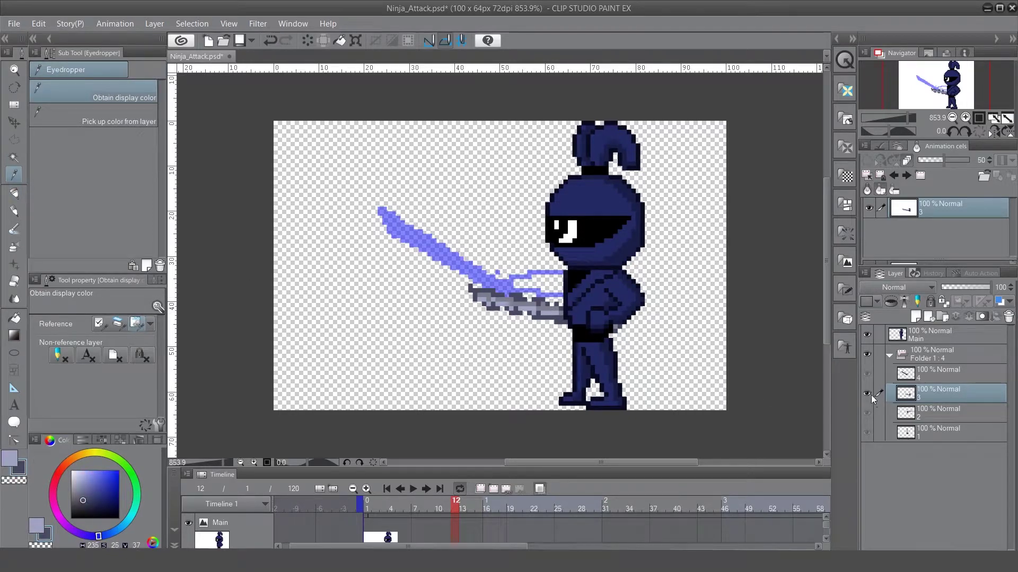
pyautogui.click(867, 376)
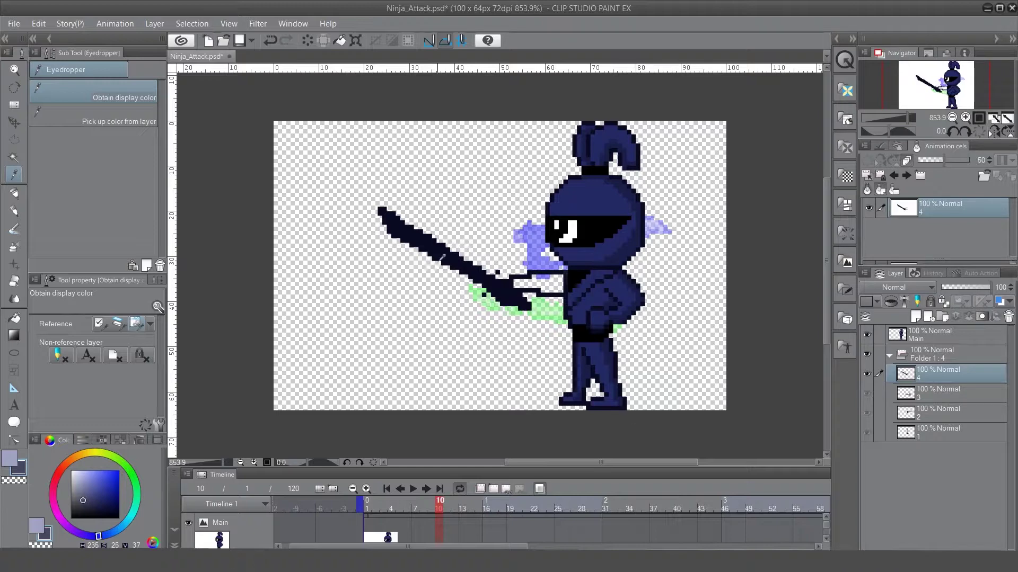
# - Draw the sword guard in dark grey on cel 4 and fill the dark blade with light lavender
pyautogui.scroll(2, 473, 262)
pyautogui.press('p')
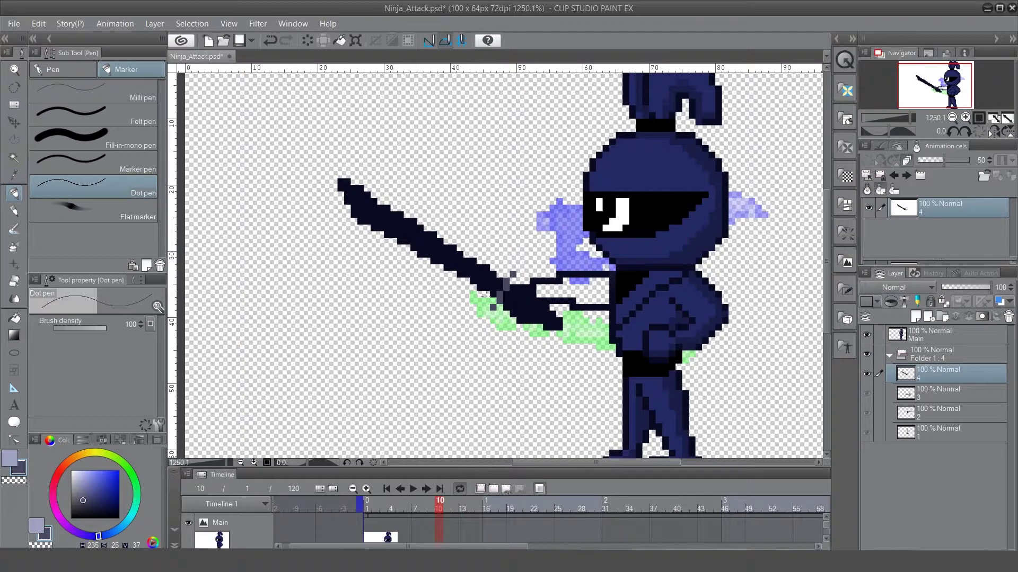
pyautogui.moveTo(341, 186)
pyautogui.mouseDown()
pyautogui.moveTo(361, 220)
pyautogui.moveTo(401, 241)
pyautogui.mouseUp()
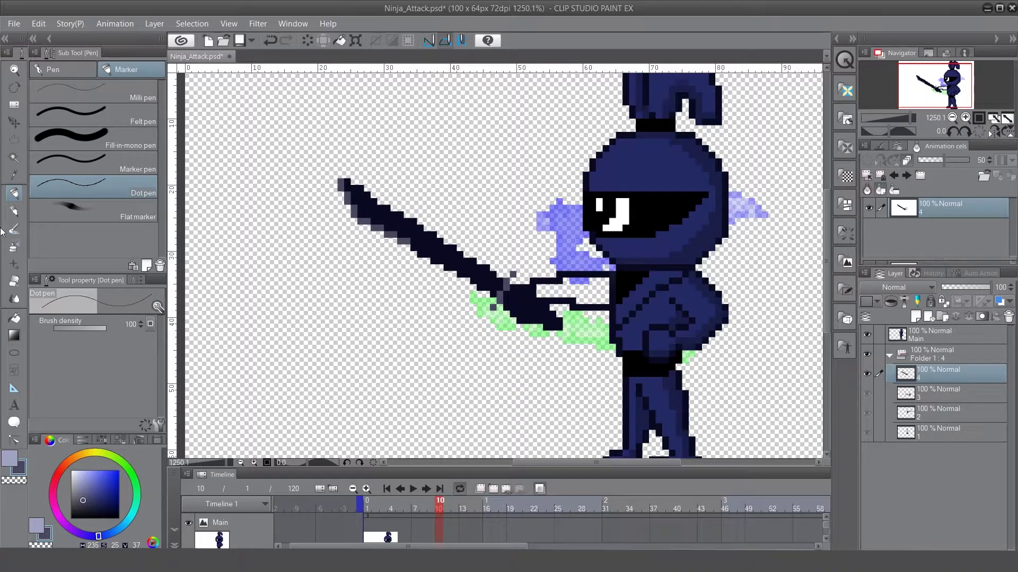
pyautogui.click(13, 318)
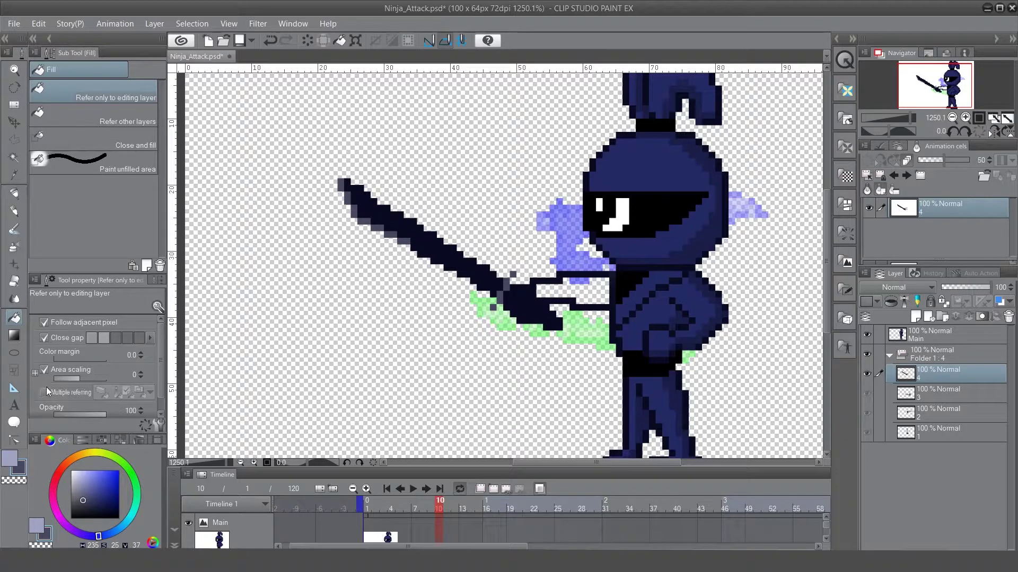
pyautogui.click(430, 237)
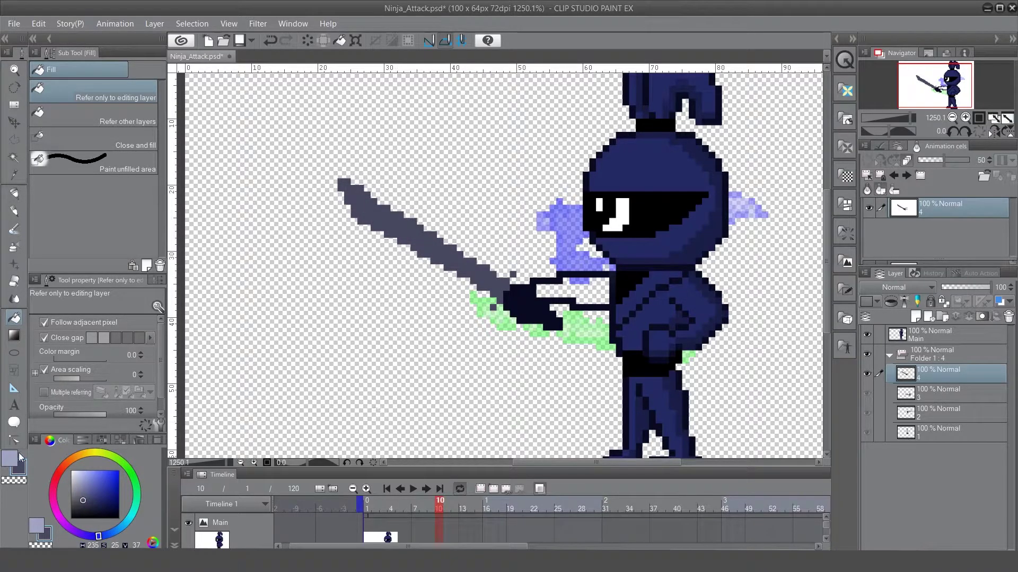
pyautogui.click(447, 252)
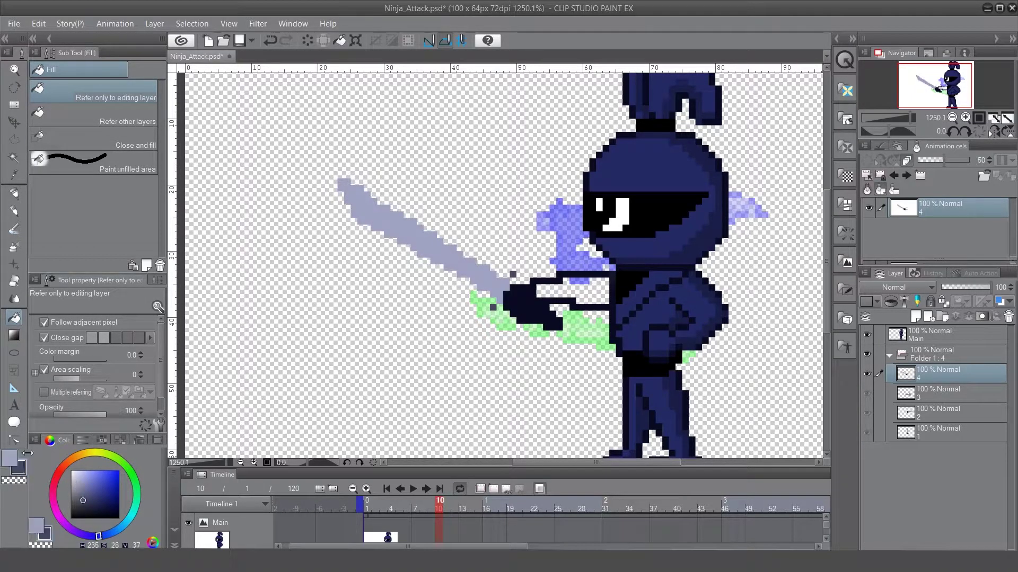
# - Trace dark grey edges along both sides and the tip of cel 4's blade, and touch up the guard and pommel
pyautogui.press('p')
pyautogui.click(498, 298)
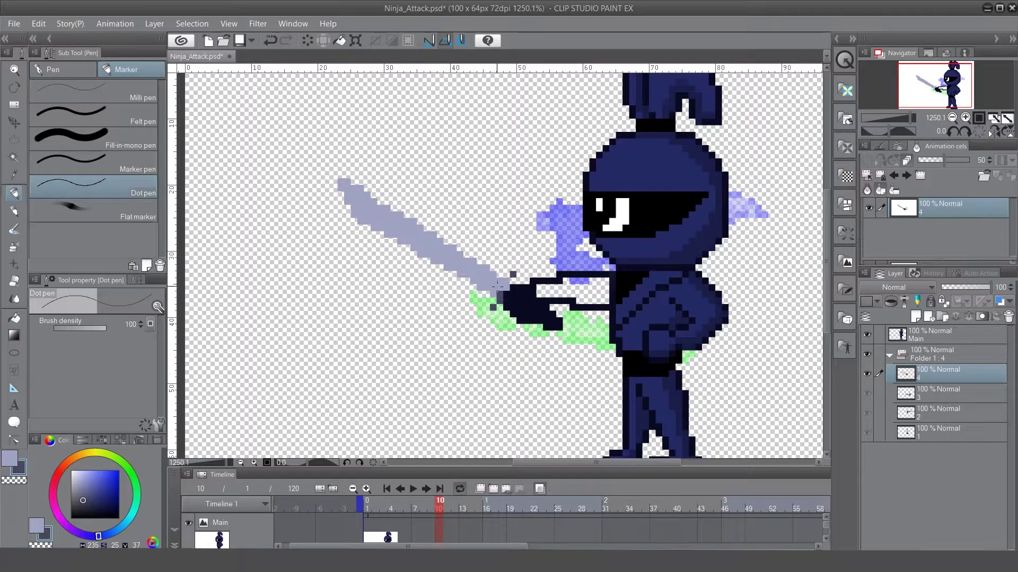
pyautogui.click(506, 283)
pyautogui.click(341, 184)
pyautogui.moveTo(352, 212); pyautogui.dragTo(489, 287)
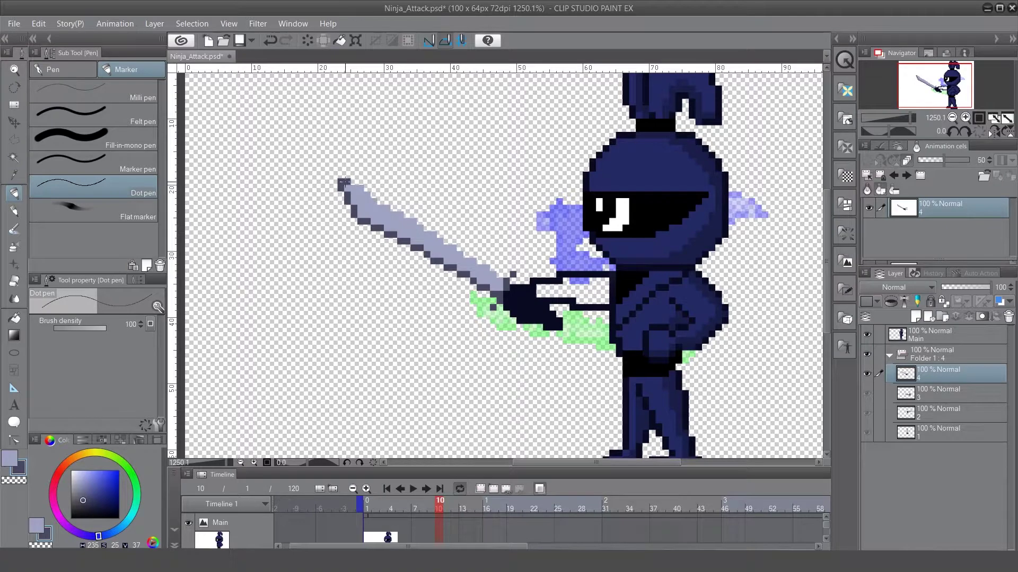
pyautogui.moveTo(343, 183); pyautogui.dragTo(503, 284)
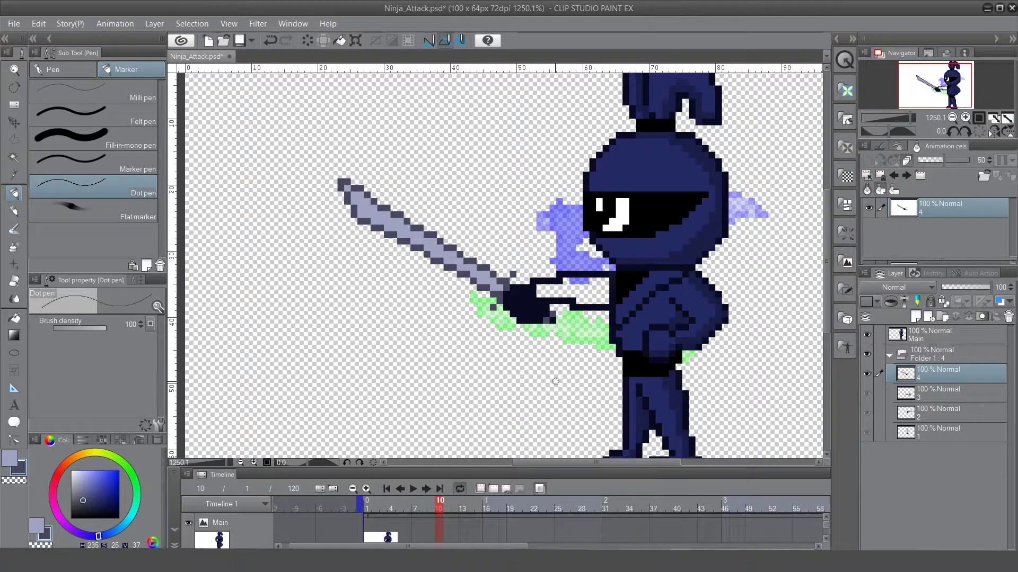
pyautogui.click(552, 324)
# - Sample the ninja's blue and paint the inside of the fist on cel 4, undoing the unwanted strokes
pyautogui.press('i')
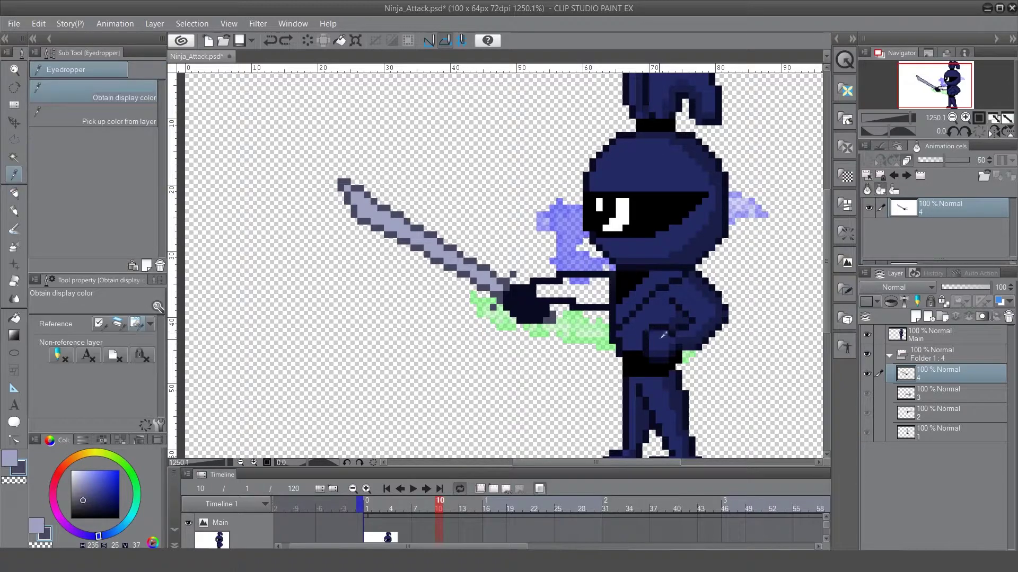
pyautogui.click(506, 289)
pyautogui.press('p')
pyautogui.moveTo(537, 305)
pyautogui.mouseDown()
pyautogui.moveTo(506, 293)
pyautogui.moveTo(517, 292)
pyautogui.moveTo(510, 298)
pyautogui.moveTo(500, 282)
pyautogui.moveTo(534, 296)
pyautogui.moveTo(511, 295)
pyautogui.moveTo(521, 330)
pyautogui.moveTo(532, 300)
pyautogui.mouseUp()
pyautogui.hotkey('ctrl', 'z')
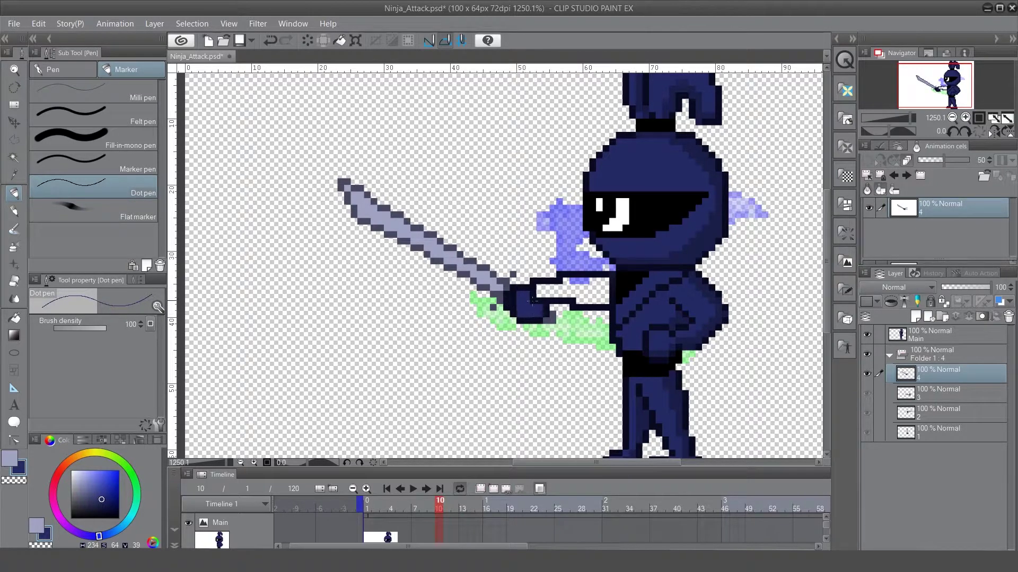
pyautogui.hotkey('ctrl', 'z')
# - Add dark finger lines to the fist and fill the outstretched arm with the ninja's blue, undoing the last stroke
pyautogui.keyDown('alt'); pyautogui.click(535, 318); pyautogui.keyUp('alt')
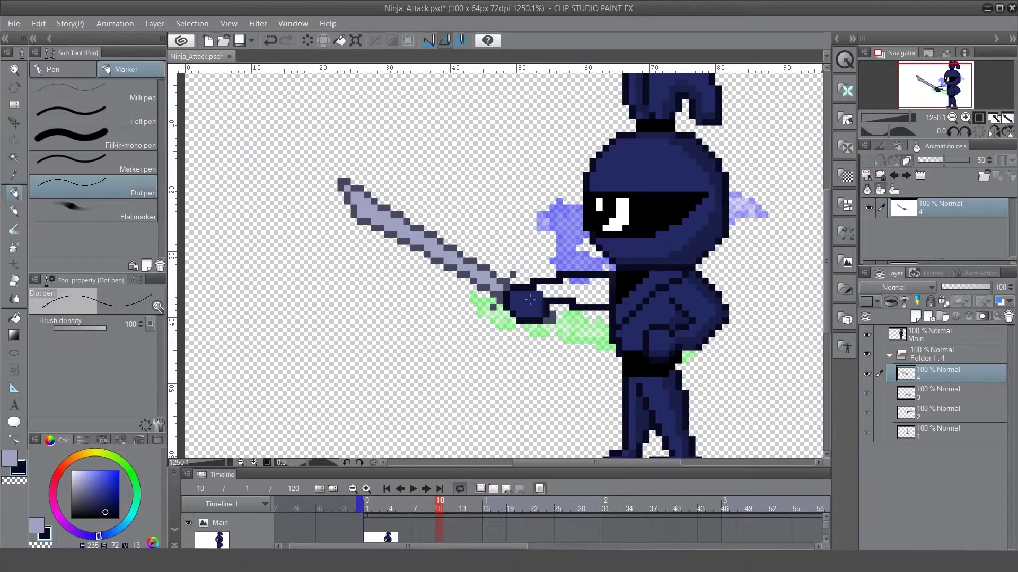
pyautogui.click(520, 300)
pyautogui.moveTo(522, 301)
pyautogui.mouseDown()
pyautogui.moveTo(588, 298)
pyautogui.moveTo(569, 281)
pyautogui.moveTo(584, 291)
pyautogui.moveTo(540, 288)
pyautogui.mouseUp()
pyautogui.keyDown('alt'); pyautogui.click(654, 295); pyautogui.keyUp('alt')
pyautogui.keyDown('alt'); pyautogui.click(500, 295); pyautogui.keyUp('alt')
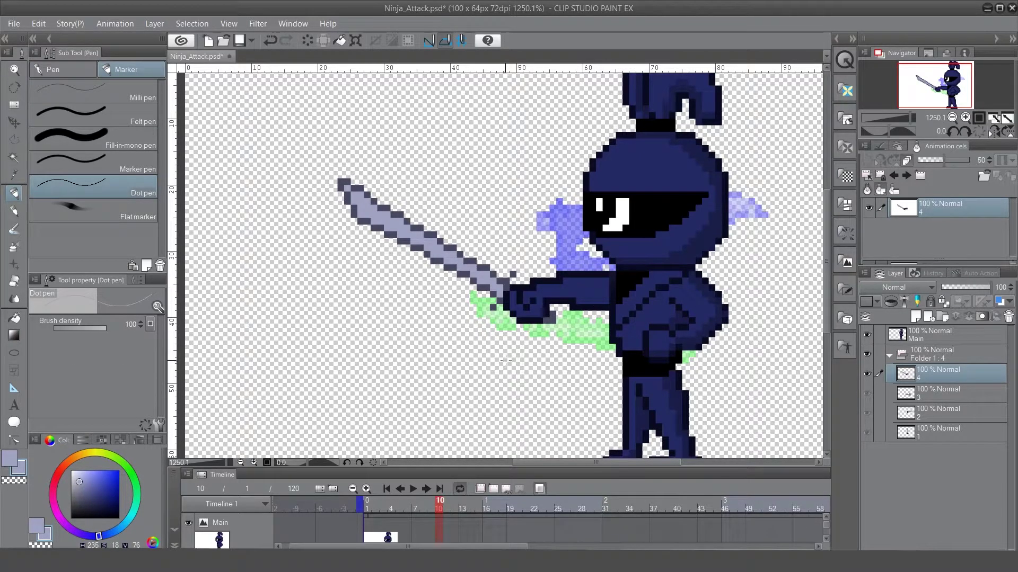
pyautogui.hotkey('ctrl', 'z')
# - Flip between frames 10 and 12 to compare the arm and sword of cels 4 and 3, ending on cel 4
pyautogui.scroll(1, 244, 280)
pyautogui.press('Right')
pyautogui.keyDown('alt'); pyautogui.click(574, 383); pyautogui.keyUp('alt')
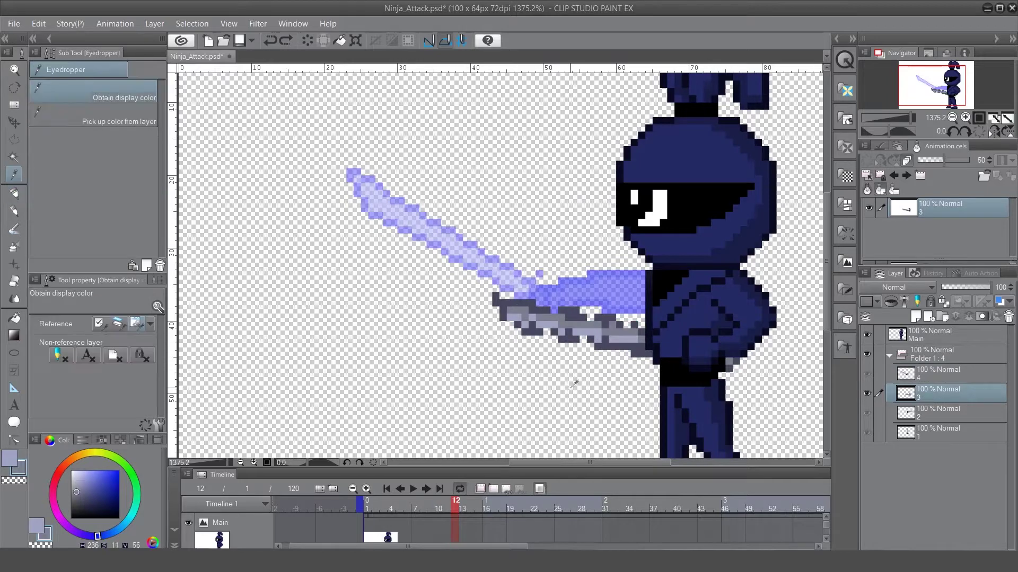
pyautogui.press('Left')
pyautogui.press('Right')
pyautogui.press('Left')
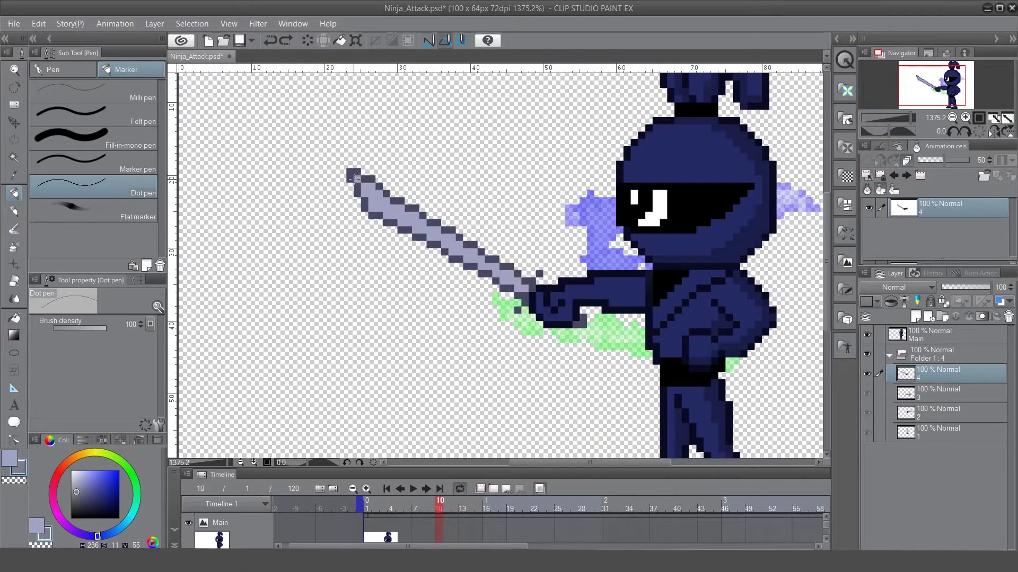
# - Shade the upper half of cel 4's blade with mid-grey and extend its tip with a dark grey pixel
pyautogui.moveTo(372, 186); pyautogui.dragTo(398, 202)
pyautogui.moveTo(436, 229); pyautogui.dragTo(506, 272)
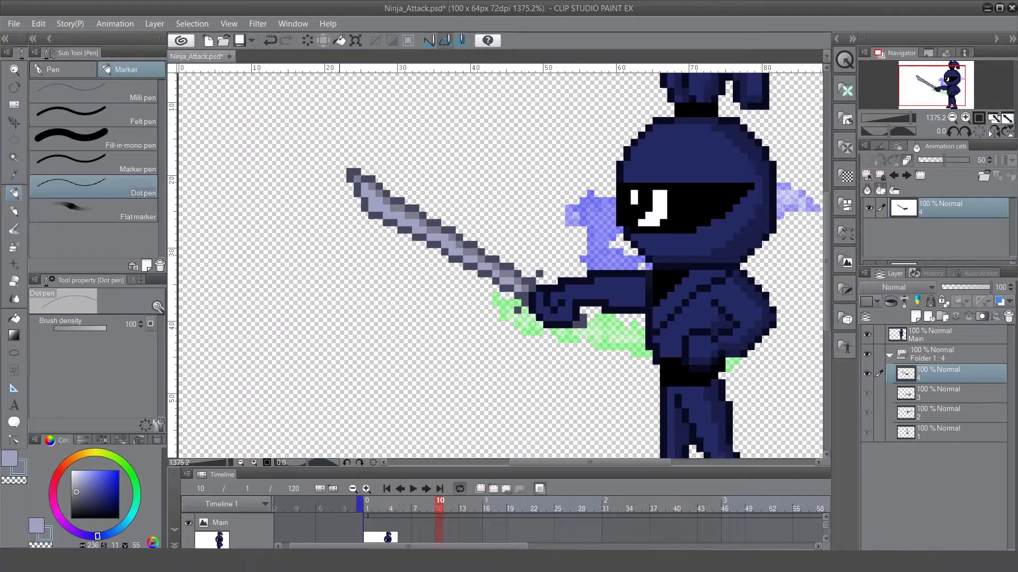
pyautogui.click(363, 180)
pyautogui.keyDown('alt'); pyautogui.click(353, 172); pyautogui.keyUp('alt')
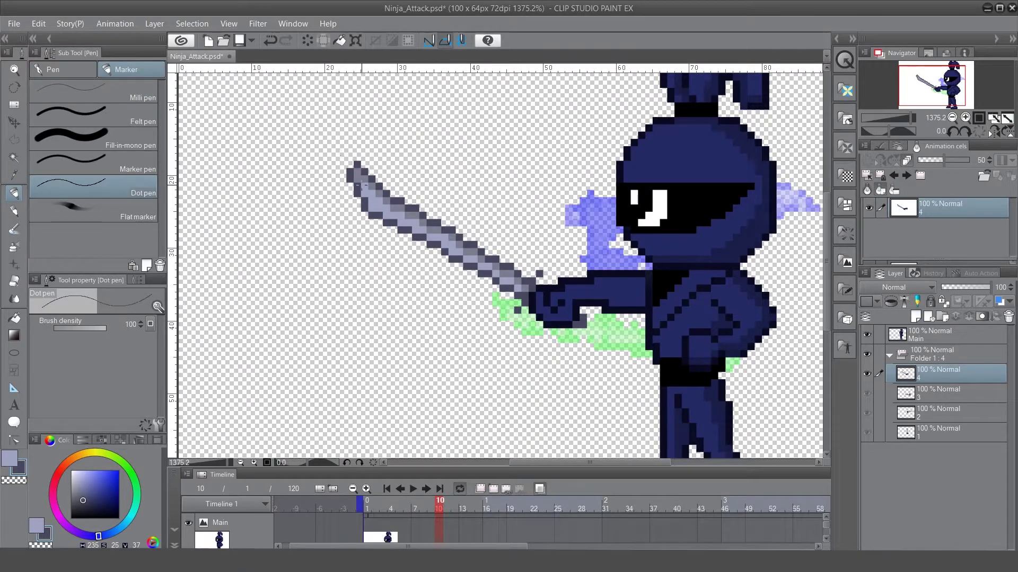
pyautogui.keyDown('alt'); pyautogui.click(356, 176); pyautogui.keyUp('alt')
pyautogui.moveTo(439, 507)
pyautogui.mouseDown()
pyautogui.moveTo(413, 515)
pyautogui.moveTo(439, 517)
pyautogui.moveTo(448, 525)
pyautogui.moveTo(427, 520)
pyautogui.moveTo(438, 526)
pyautogui.mouseUp()
# - On cel 2 at frame 9, extend the bent arm to the shoulder with a dark navy outline and the ninja's blue
pyautogui.keyDown('alt'); pyautogui.click(634, 294); pyautogui.keyUp('alt')
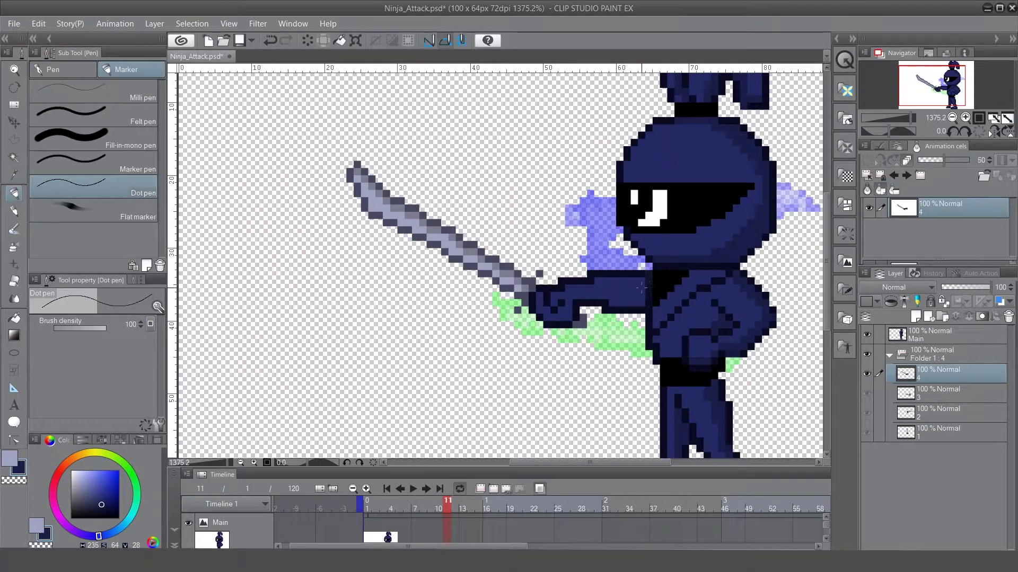
pyautogui.click(559, 317)
pyautogui.click(430, 509)
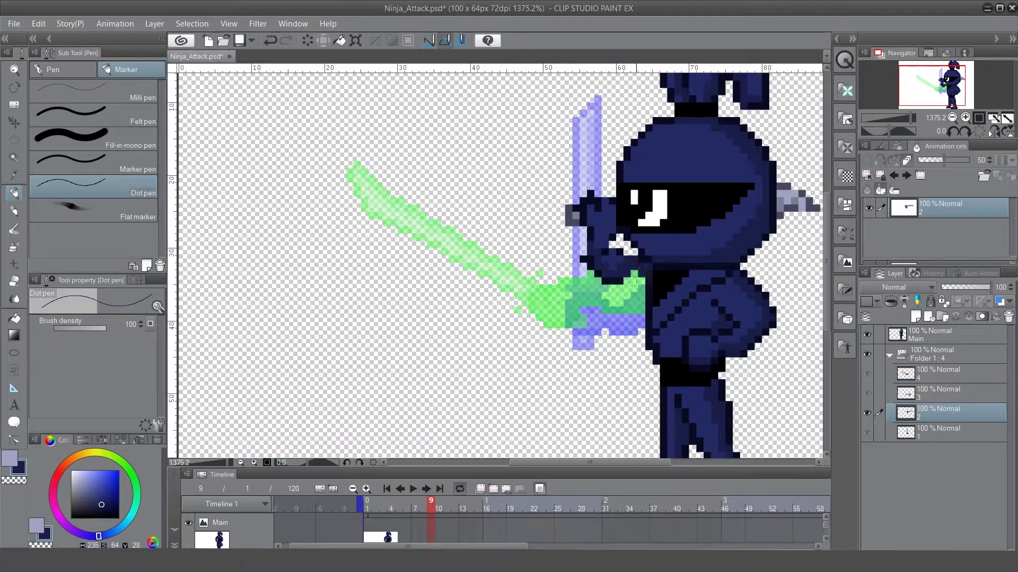
pyautogui.click(639, 278)
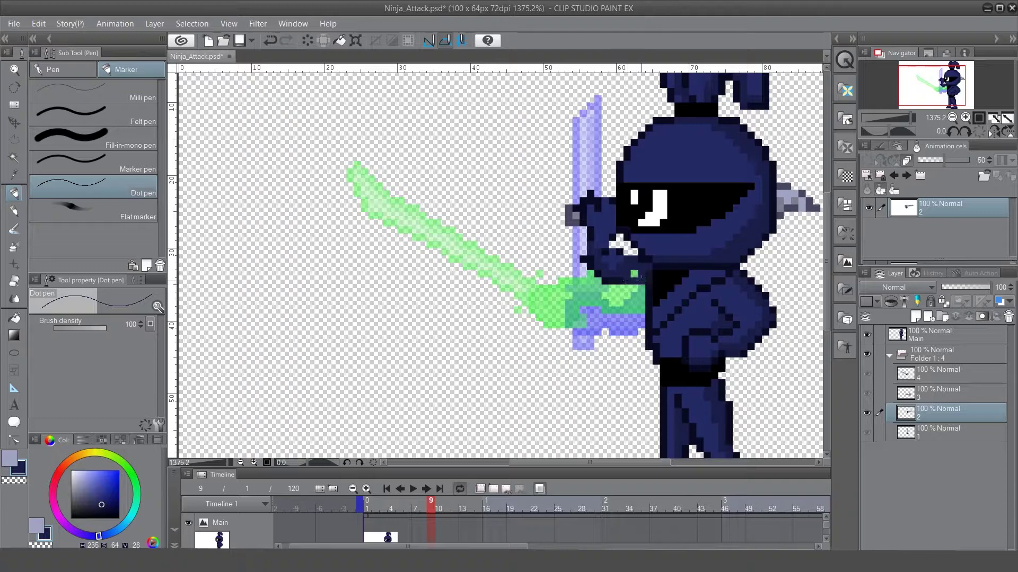
pyautogui.keyDown('alt'); pyautogui.click(652, 307); pyautogui.keyUp('alt')
pyautogui.moveTo(623, 291); pyautogui.dragTo(635, 287)
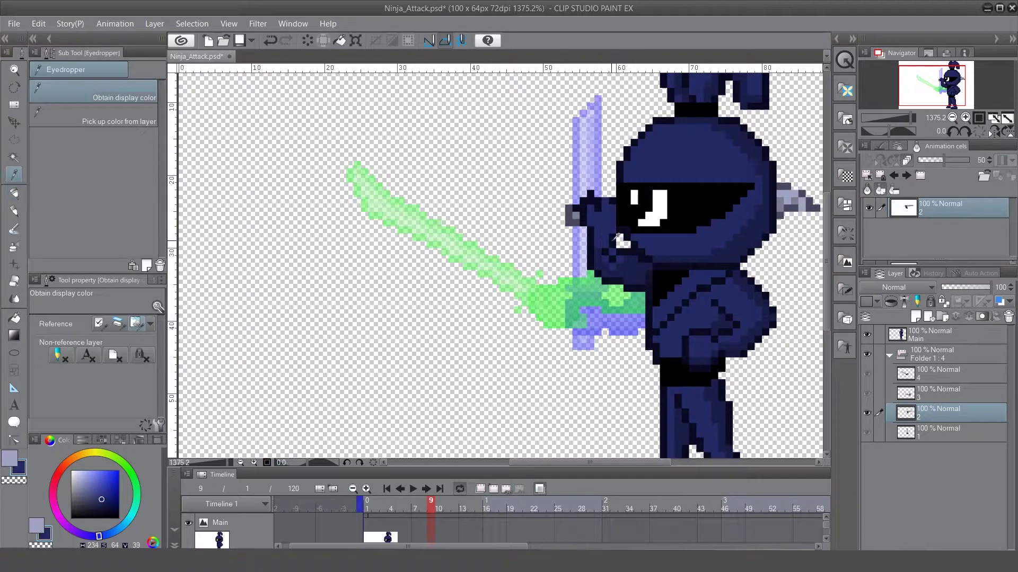
# - Play the animation from frame 1 with the whole canvas in view, and stop playback
pyautogui.hotkey('ctrl', '0')
pyautogui.moveTo(427, 506); pyautogui.dragTo(356, 520)
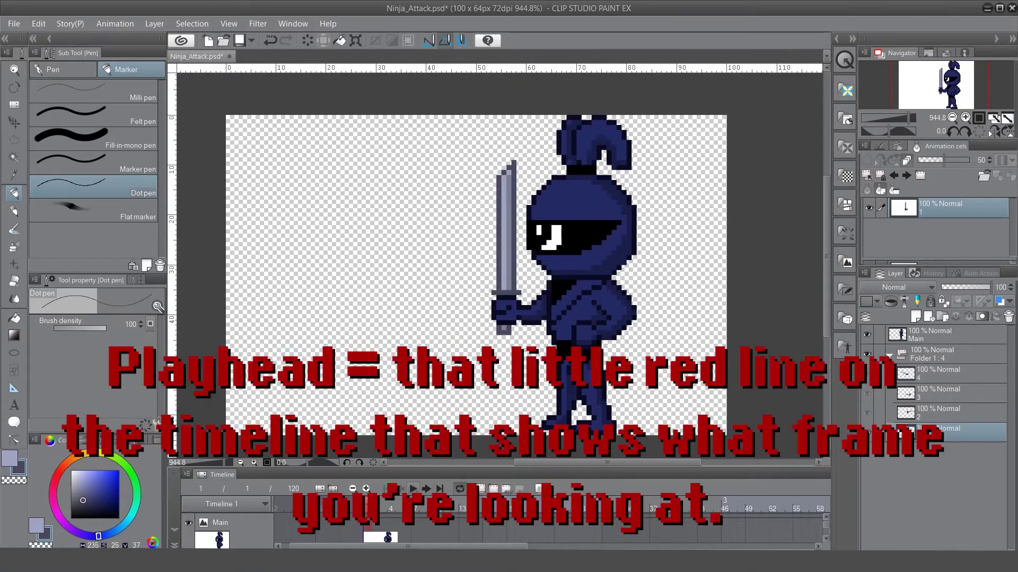
pyautogui.click(414, 488)
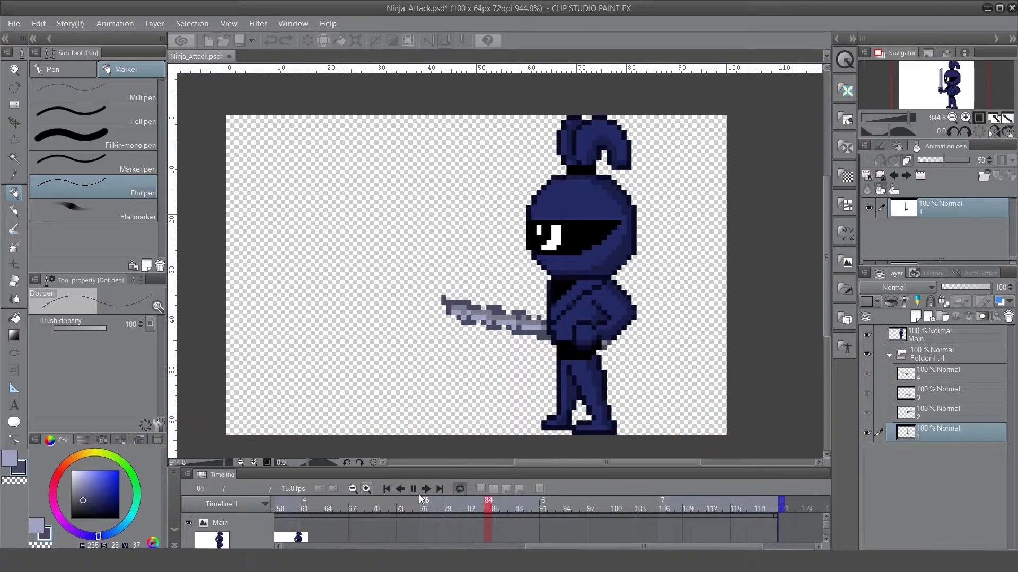
pyautogui.click(413, 489)
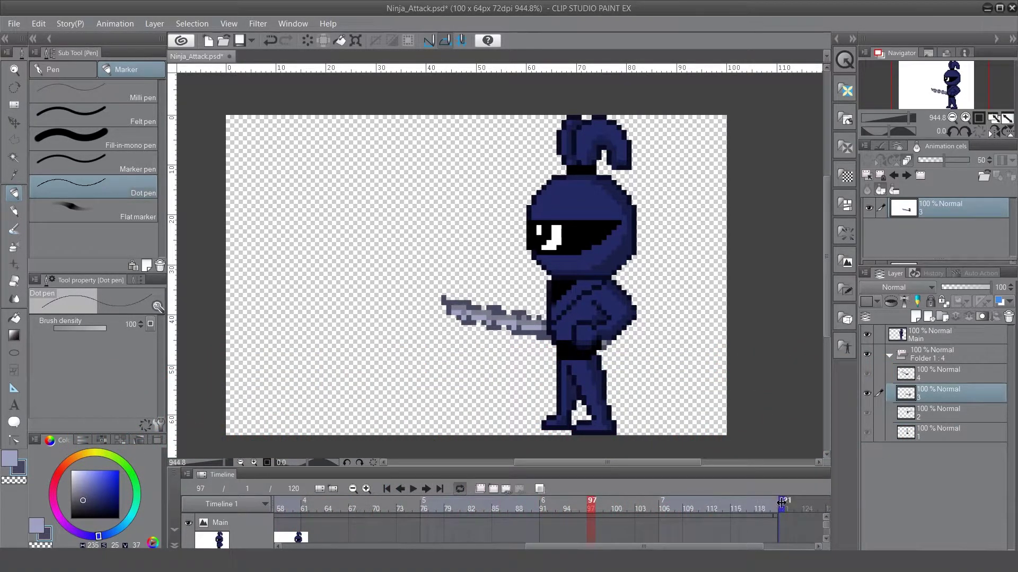
# - Bring the timeline's end back to frame 65 and float the Timeline palette, enlarged to show both tracks
pyautogui.click(340, 510)
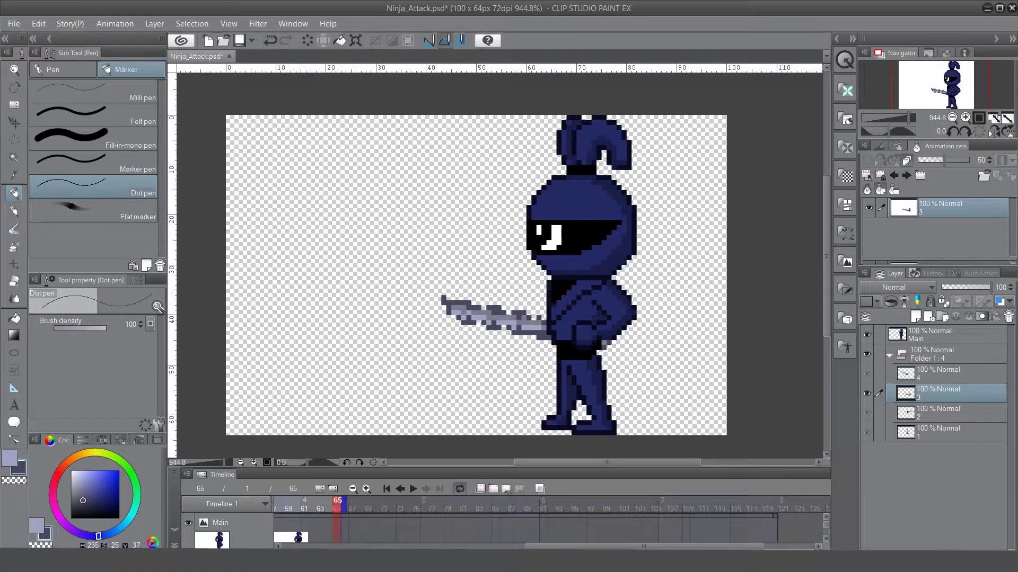
pyautogui.hscroll(-5, 551, 523)
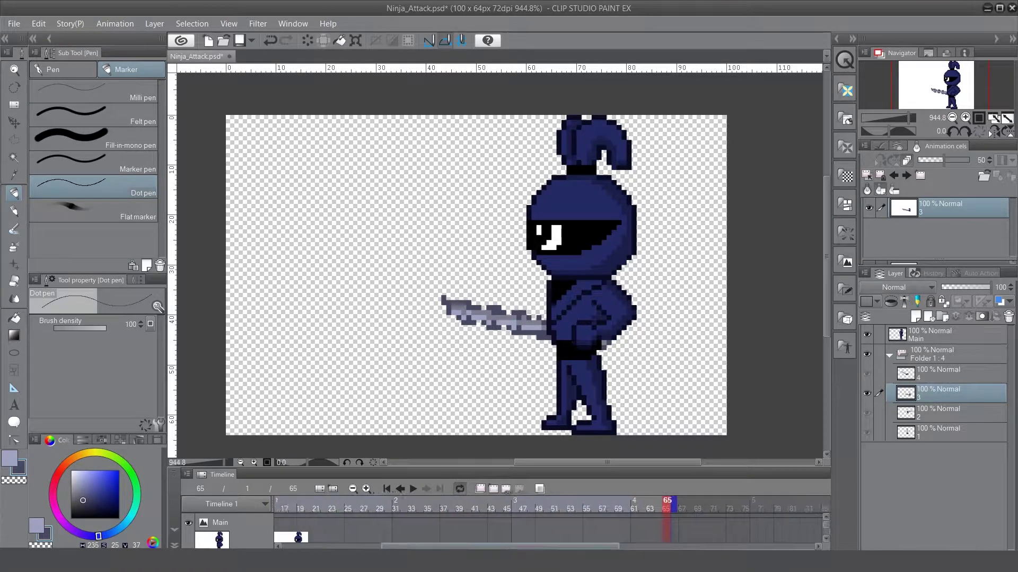
pyautogui.hscroll(-2, 551, 522)
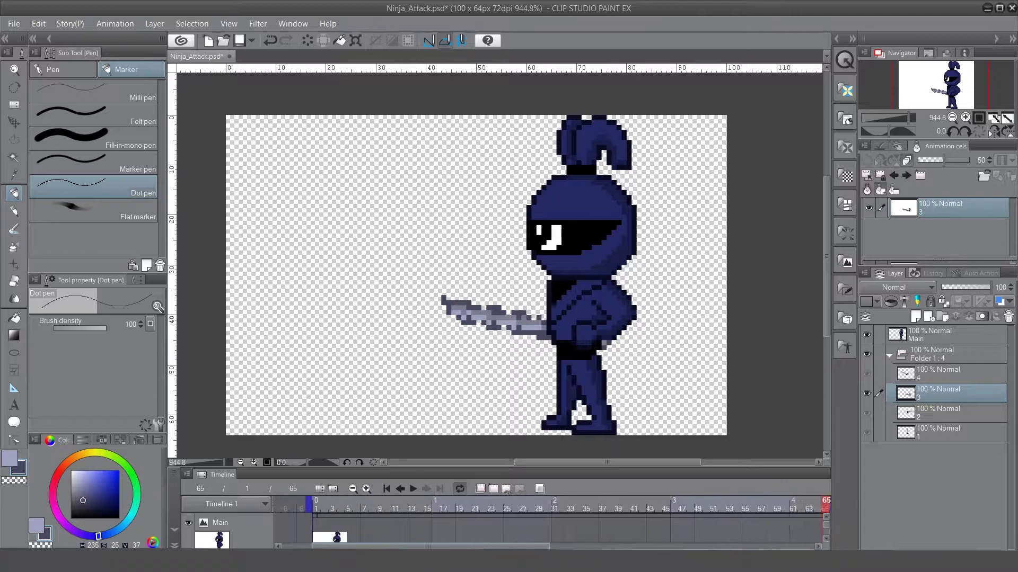
pyautogui.hscroll(-2, 300, 542)
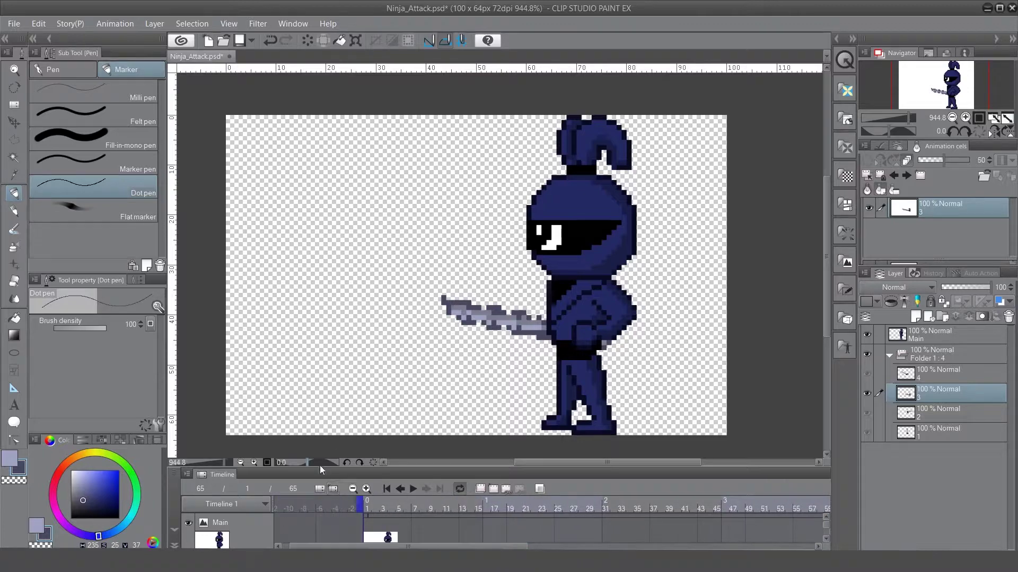
pyautogui.moveTo(324, 475); pyautogui.dragTo(342, 358)
pyautogui.moveTo(391, 437); pyautogui.dragTo(392, 517)
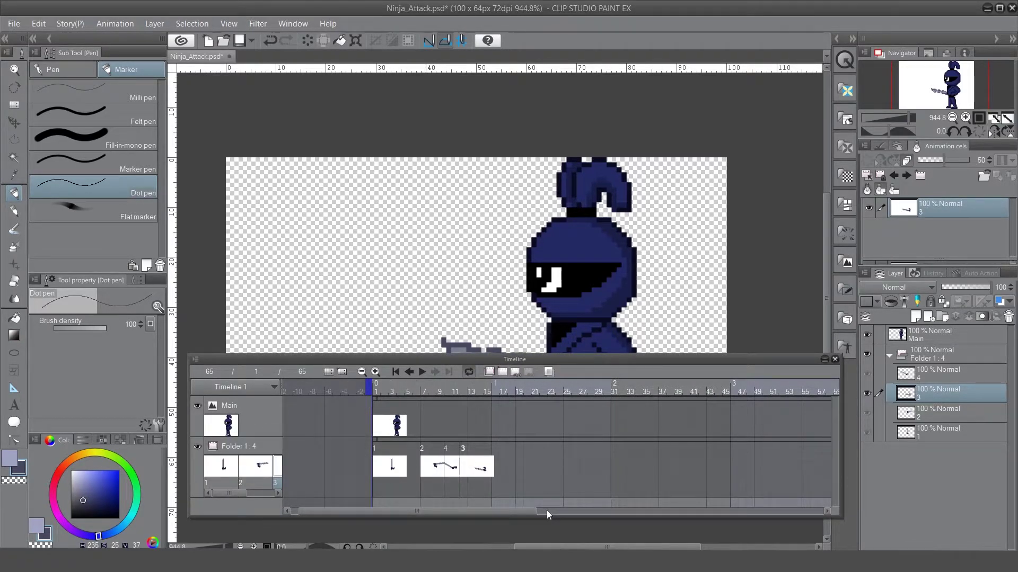
# - End the timeline at frame 15 and dock the taller Timeline palette back beneath the canvas
pyautogui.moveTo(539, 514); pyautogui.dragTo(610, 517)
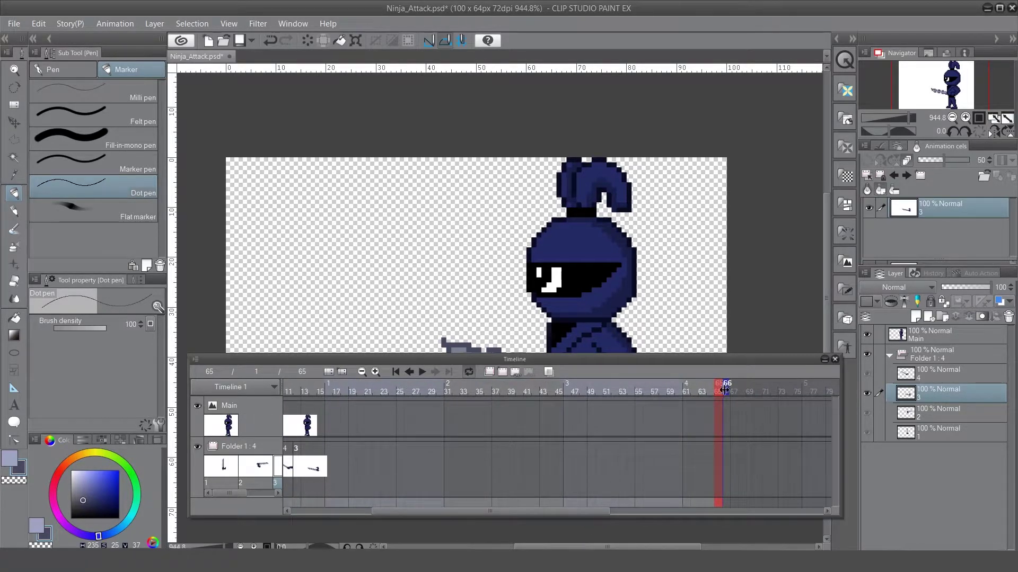
pyautogui.click(322, 433)
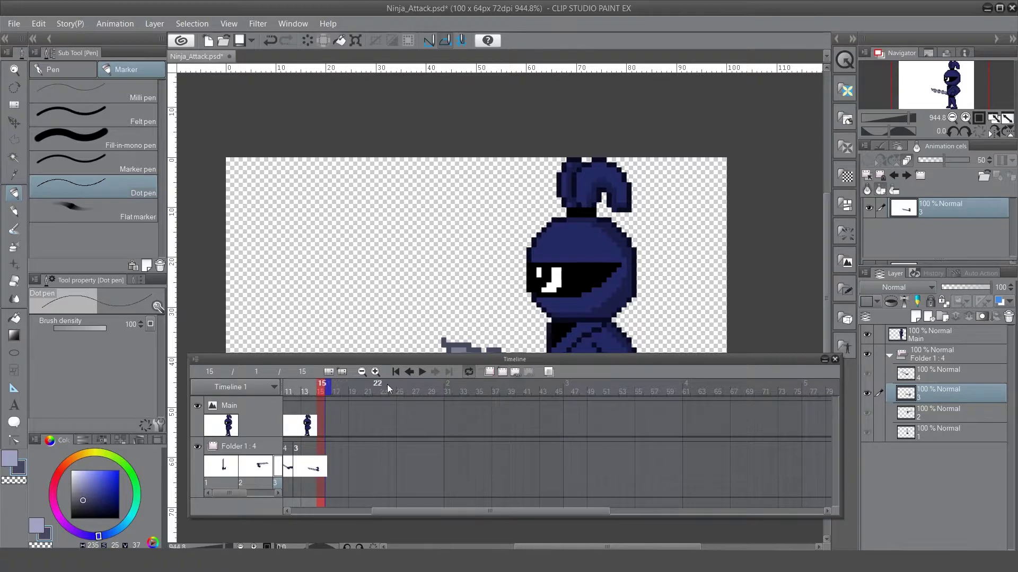
pyautogui.moveTo(429, 358); pyautogui.dragTo(428, 542)
pyautogui.click(427, 542)
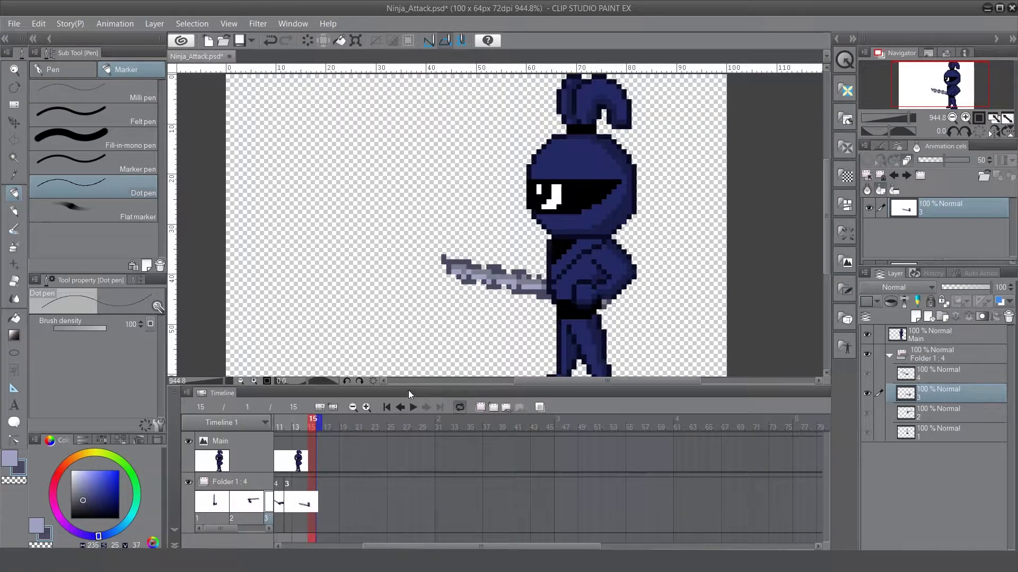
# - Play and stop the shortened animation loop, and save the file
pyautogui.click(413, 407)
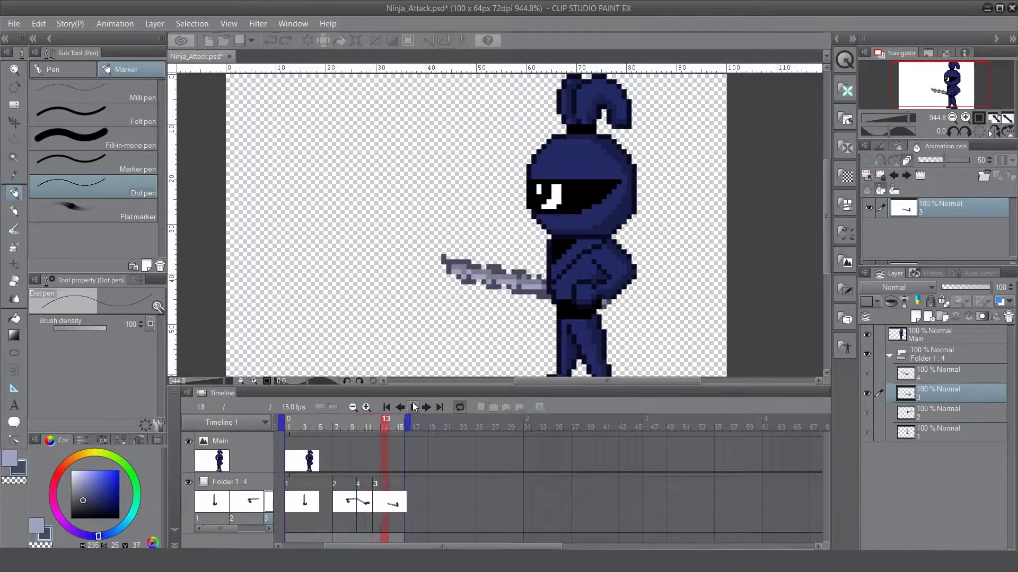
pyautogui.click(414, 407)
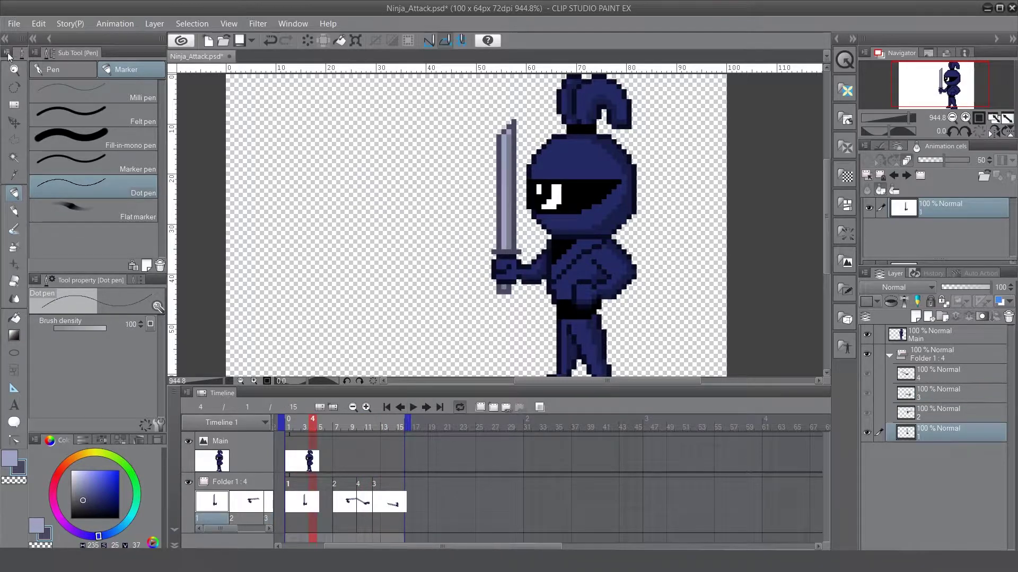
pyautogui.click(14, 23)
pyautogui.click(35, 120)
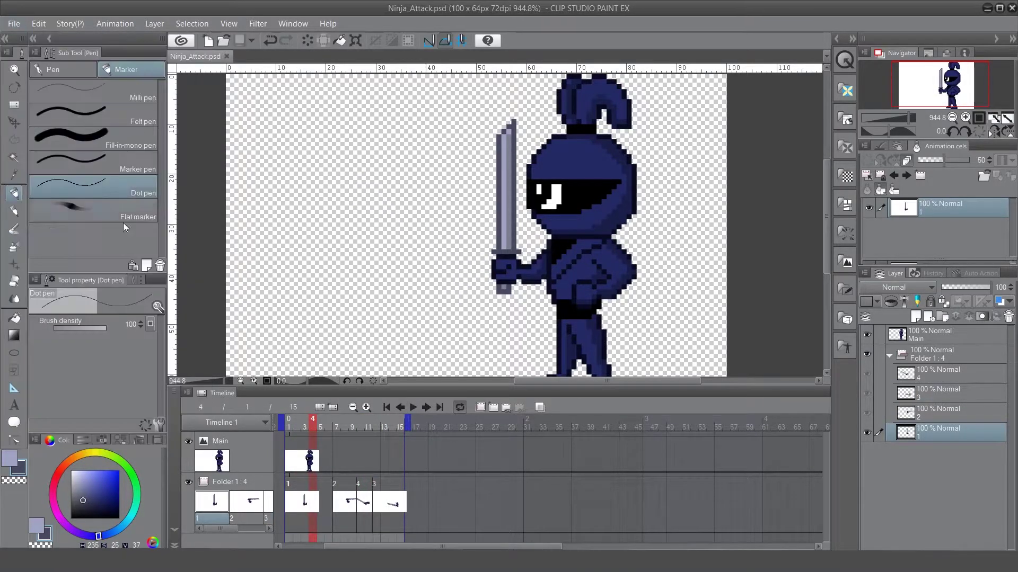
# - On cel 3 at frame 14, sample the blade's light lavender and paint it evenly along the middle of the blade
pyautogui.click(397, 430)
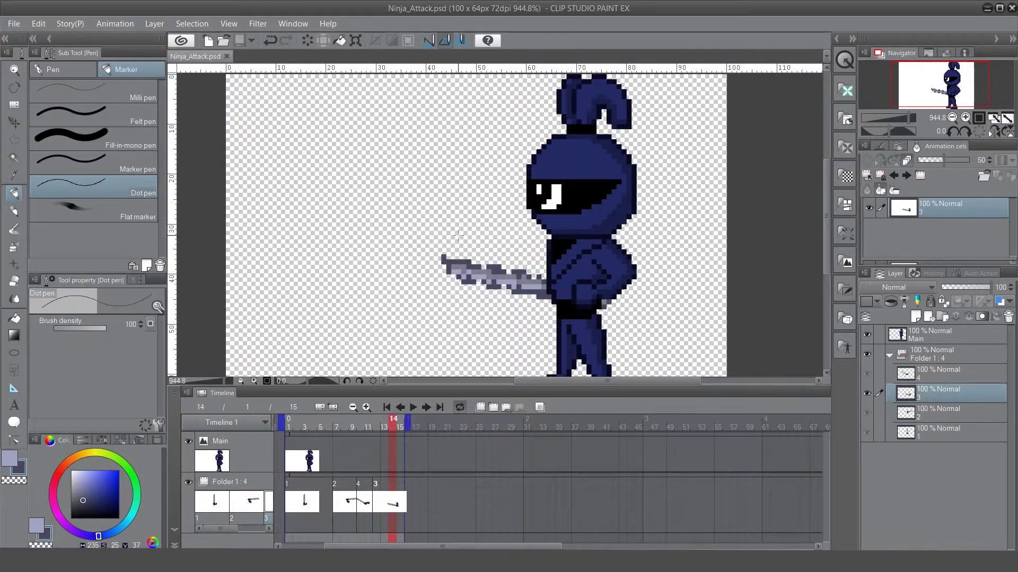
pyautogui.press('i')
pyautogui.click(511, 283)
pyautogui.scroll(2, 509, 277)
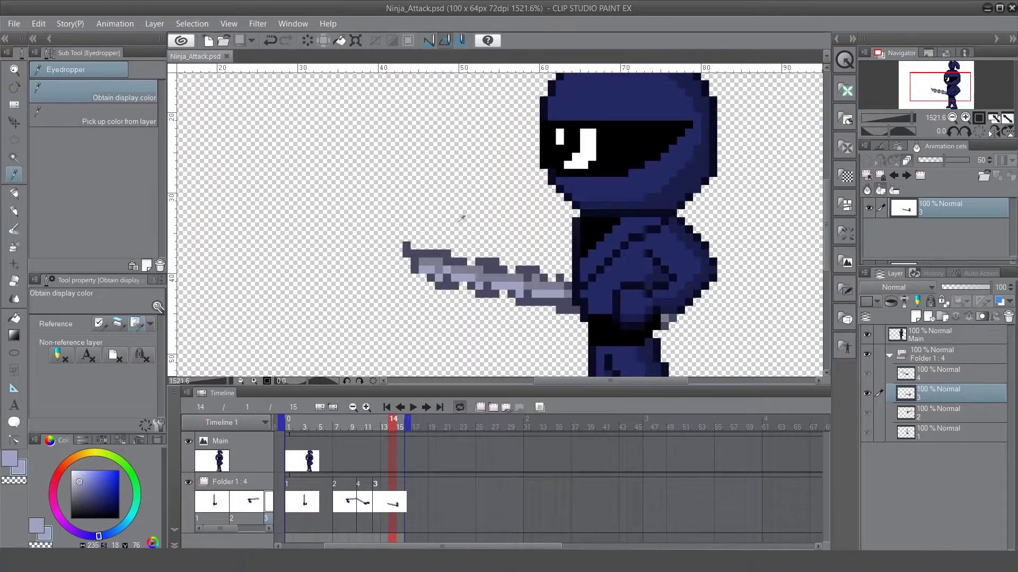
pyautogui.moveTo(461, 218); pyautogui.dragTo(302, 138)
pyautogui.press('p')
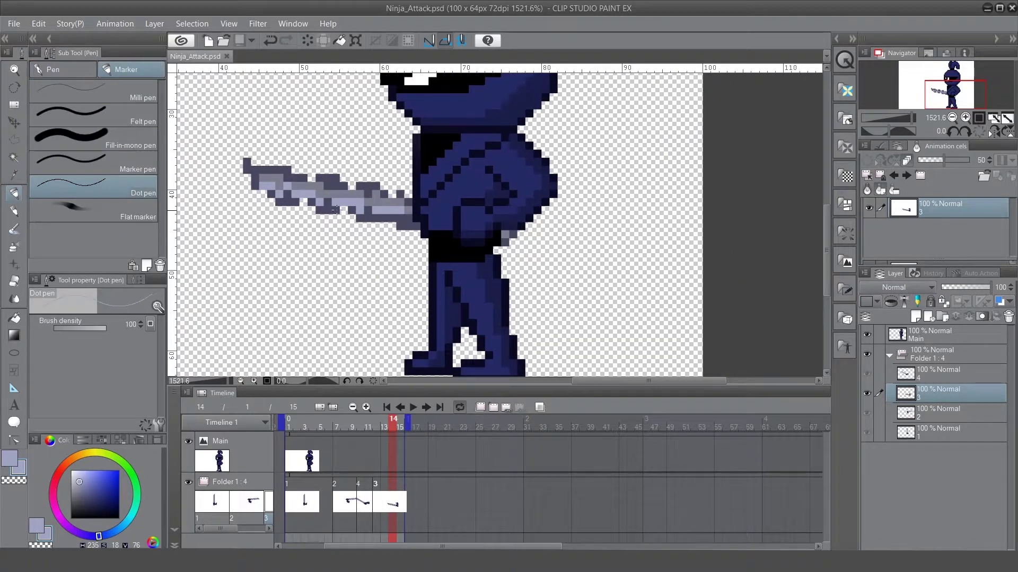
pyautogui.press('i')
pyautogui.press('p')
pyautogui.moveTo(380, 206); pyautogui.dragTo(359, 203)
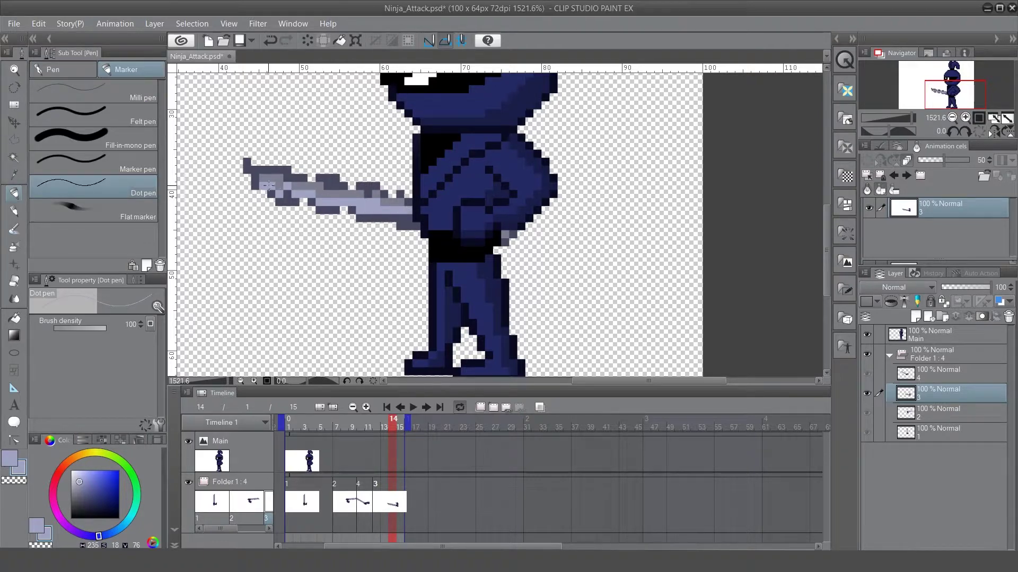
pyautogui.moveTo(268, 186); pyautogui.dragTo(316, 199)
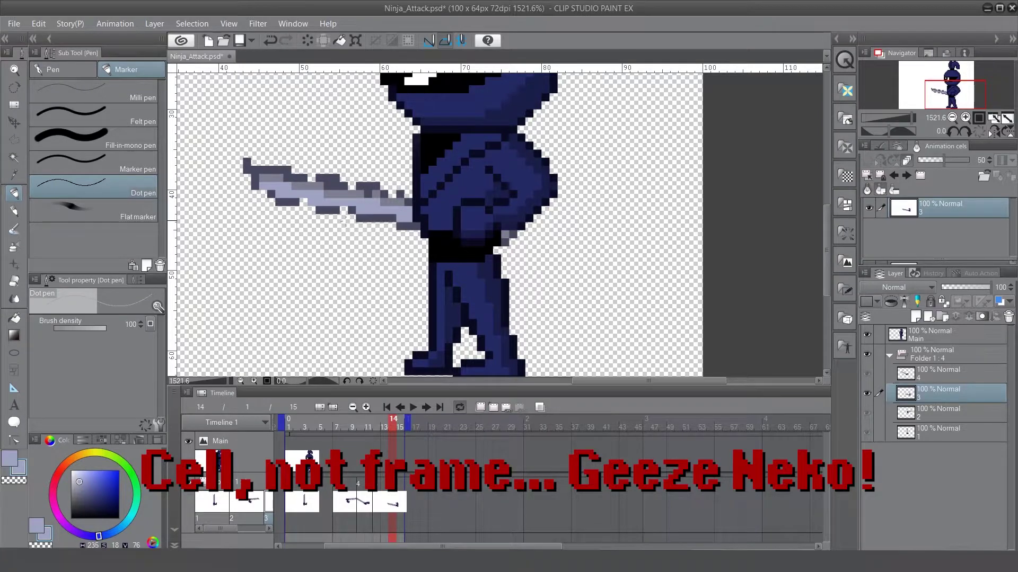
# - Smooth cel 3's jagged blade outline with sampled dark grey and even out the mid-grey shading beneath its upper edge
pyautogui.keyDown('alt'); pyautogui.click(343, 210); pyautogui.keyUp('alt')
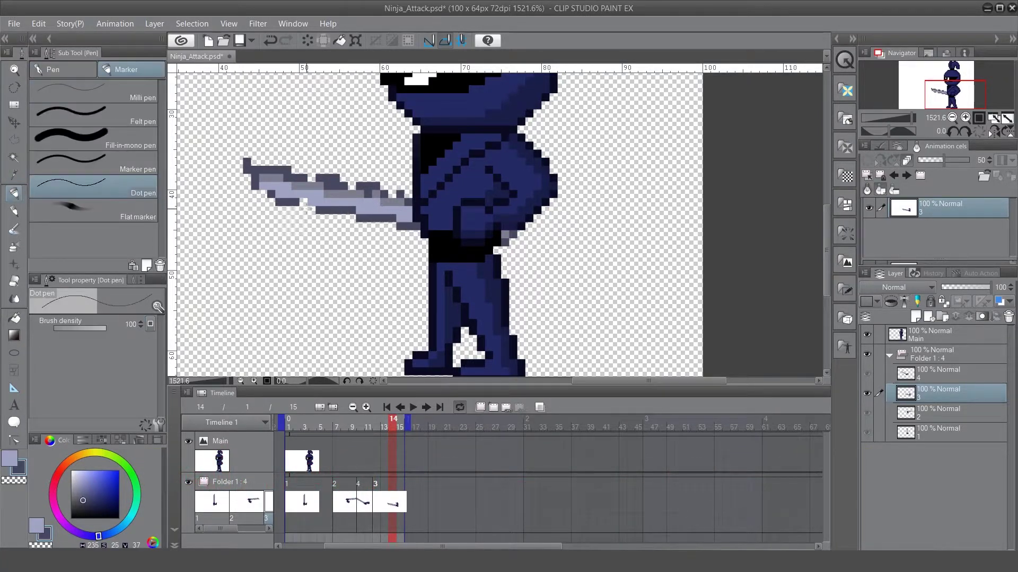
pyautogui.click(306, 207)
pyautogui.hotkey('ctrl', 'z')
pyautogui.press('alt')
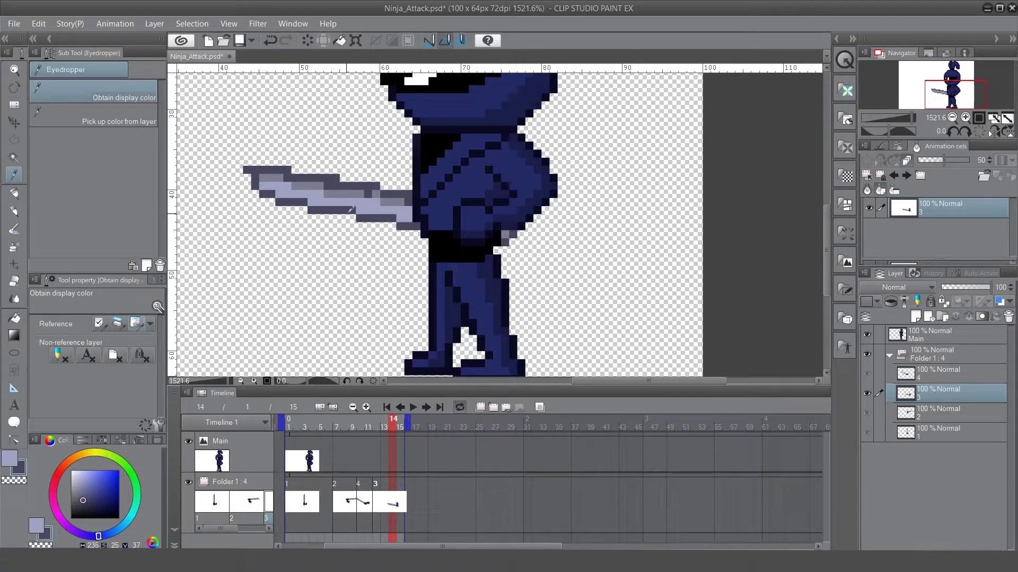
pyautogui.keyDown('alt'); pyautogui.click(369, 196); pyautogui.keyUp('alt')
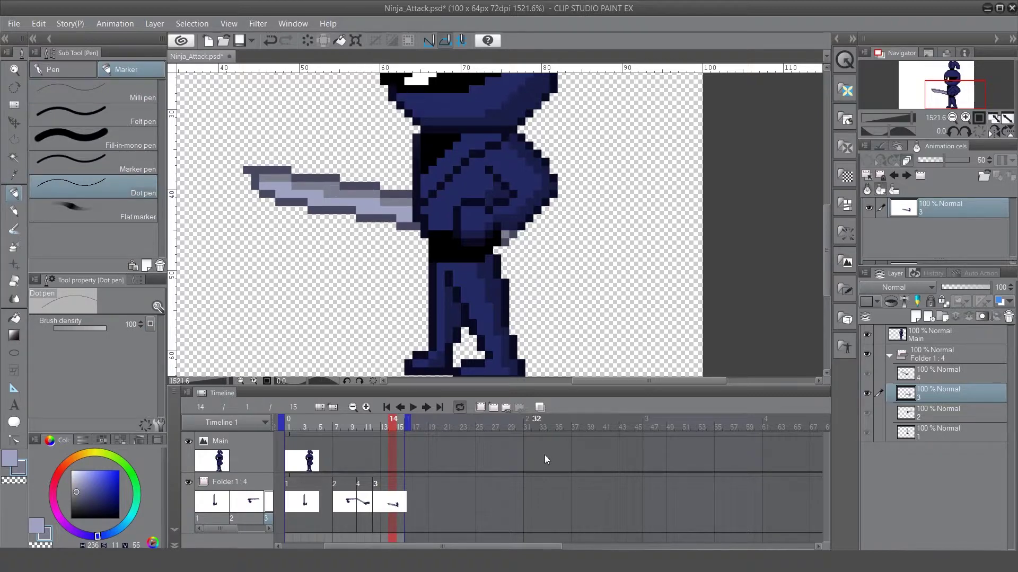
# - Erase the blade's top edge on cel 3 and redraw it one pixel lower in dark grey, making the blade thinner
pyautogui.moveTo(400, 427); pyautogui.dragTo(380, 444)
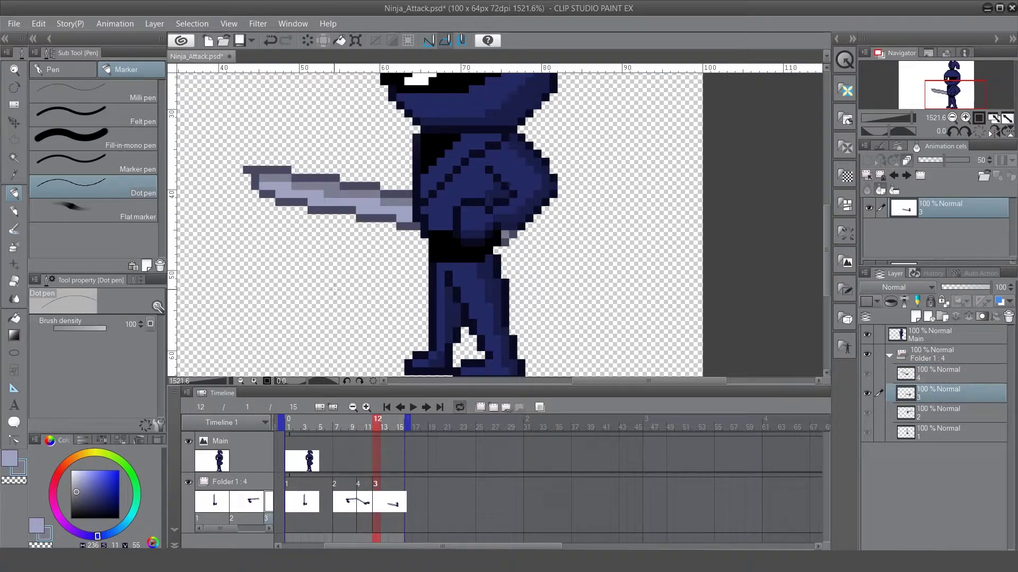
pyautogui.moveTo(236, 168)
pyautogui.mouseDown()
pyautogui.moveTo(291, 167)
pyautogui.moveTo(261, 167)
pyautogui.moveTo(303, 177)
pyautogui.moveTo(289, 170)
pyautogui.moveTo(334, 169)
pyautogui.moveTo(375, 184)
pyautogui.moveTo(347, 184)
pyautogui.moveTo(382, 192)
pyautogui.mouseUp()
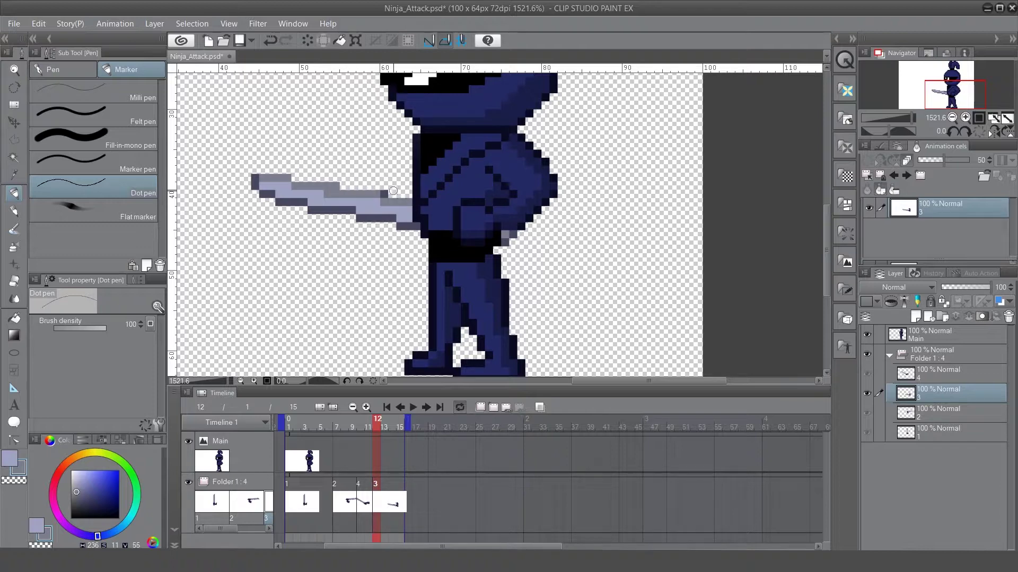
pyautogui.keyDown('alt'); pyautogui.click(257, 183); pyautogui.keyUp('alt')
pyautogui.press('p')
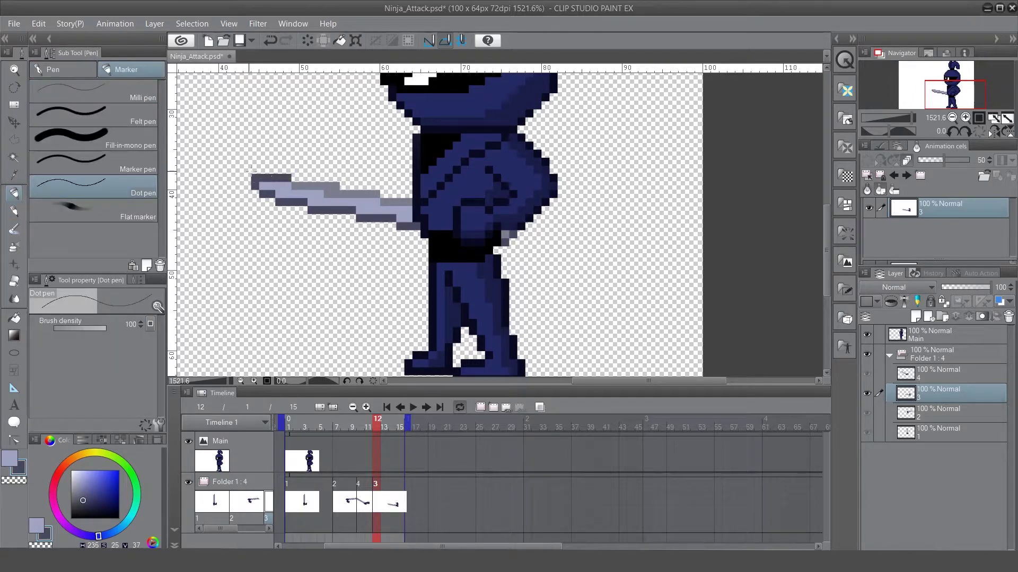
pyautogui.click(247, 177)
pyautogui.moveTo(300, 186); pyautogui.dragTo(407, 201)
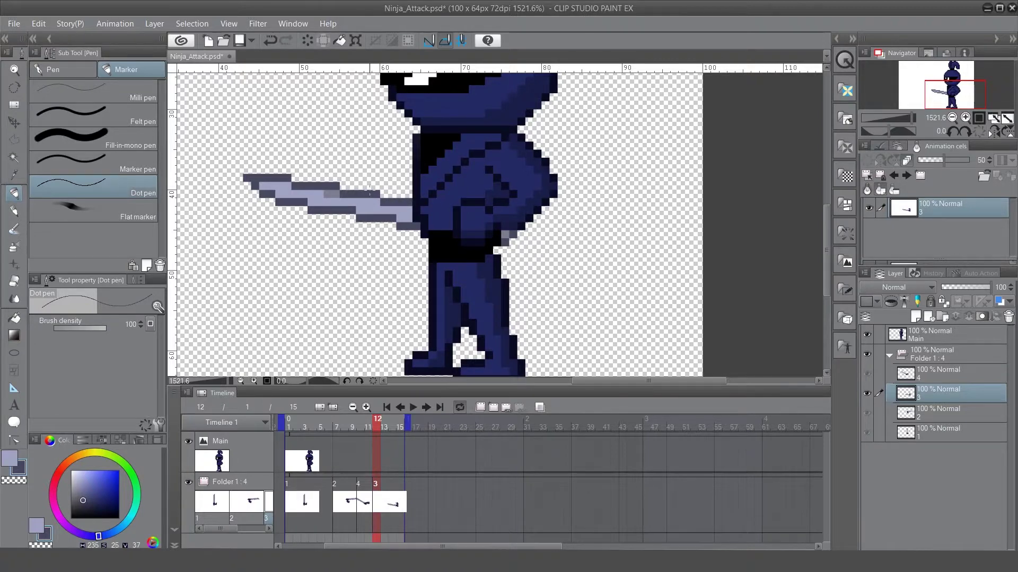
# - Shade the upper part of cel 3's thinned blade with sampled mid-grey and check it against the neighbouring frames
pyautogui.keyDown('alt'); pyautogui.click(346, 192); pyautogui.keyUp('alt')
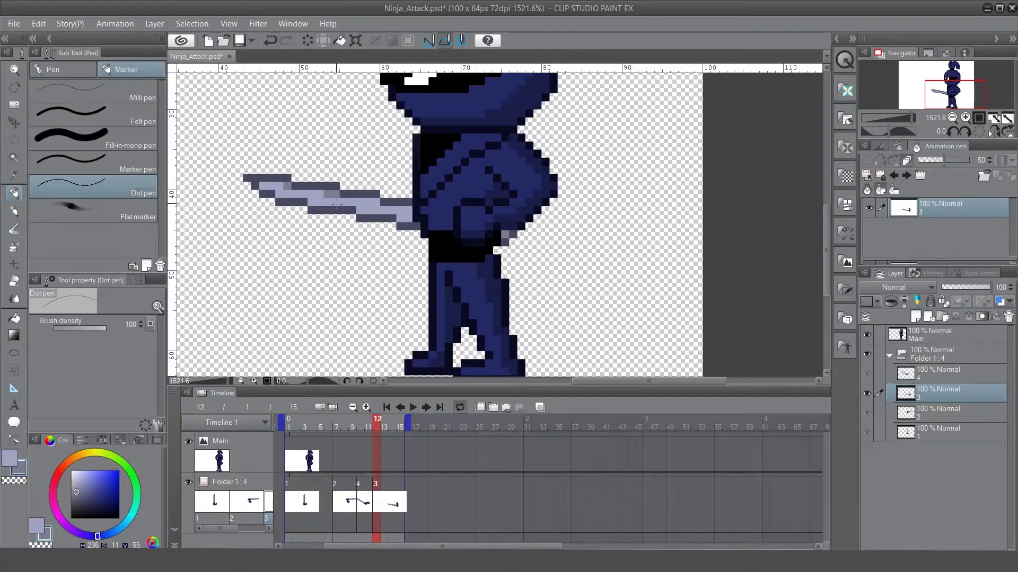
pyautogui.click(308, 193)
pyautogui.moveTo(372, 202); pyautogui.dragTo(358, 202)
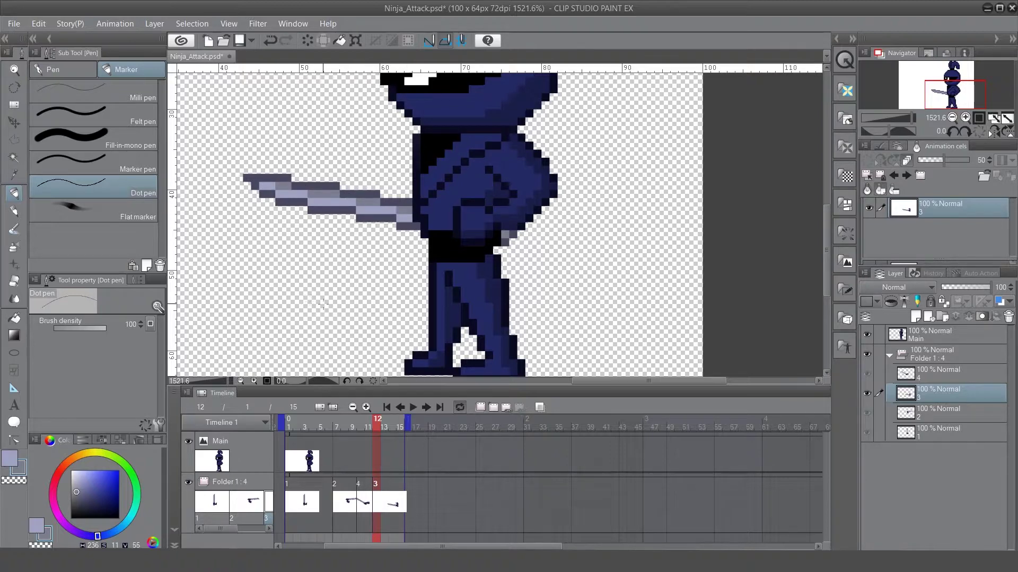
pyautogui.moveTo(378, 424)
pyautogui.mouseDown()
pyautogui.moveTo(386, 425)
pyautogui.moveTo(355, 434)
pyautogui.moveTo(381, 441)
pyautogui.mouseUp()
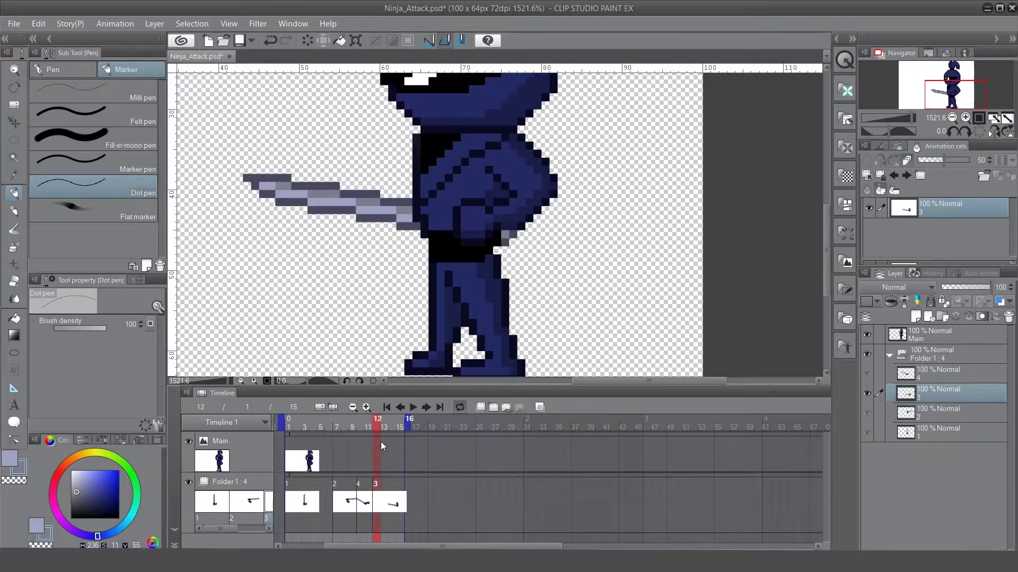
pyautogui.click(350, 202)
pyautogui.moveTo(393, 210); pyautogui.dragTo(380, 208)
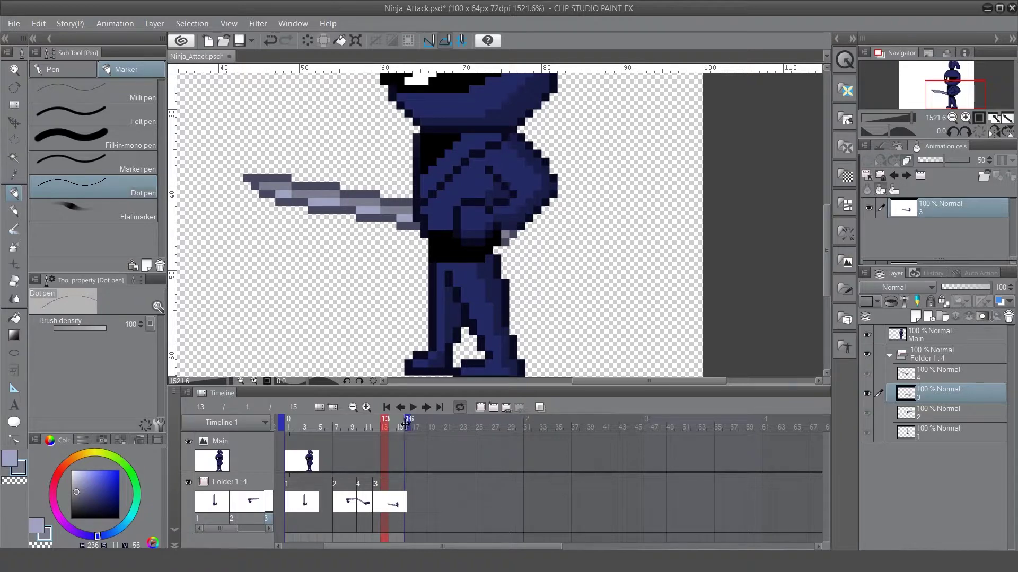
pyautogui.moveTo(406, 422)
pyautogui.mouseDown()
pyautogui.moveTo(350, 424)
pyautogui.moveTo(412, 442)
pyautogui.moveTo(406, 423)
pyautogui.moveTo(345, 430)
pyautogui.moveTo(383, 450)
pyautogui.moveTo(345, 440)
pyautogui.moveTo(385, 453)
pyautogui.mouseUp()
pyautogui.click(376, 431)
# - Assign cel 1 to frame 14 of the animation folder's track
pyautogui.hotkey('ctrl', '-')
pyautogui.hotkey('ctrl', '-')
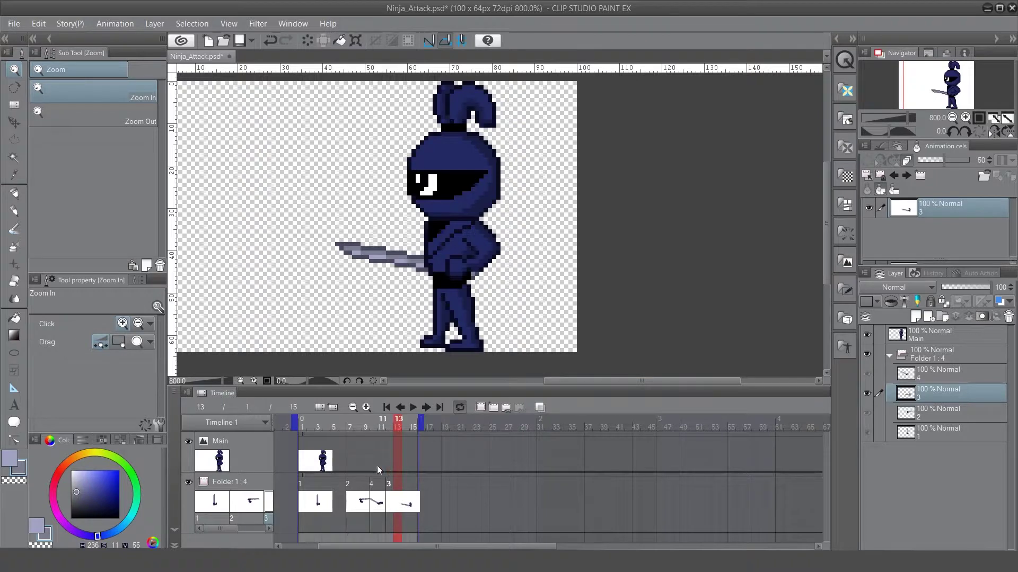
pyautogui.moveTo(349, 430); pyautogui.dragTo(402, 475)
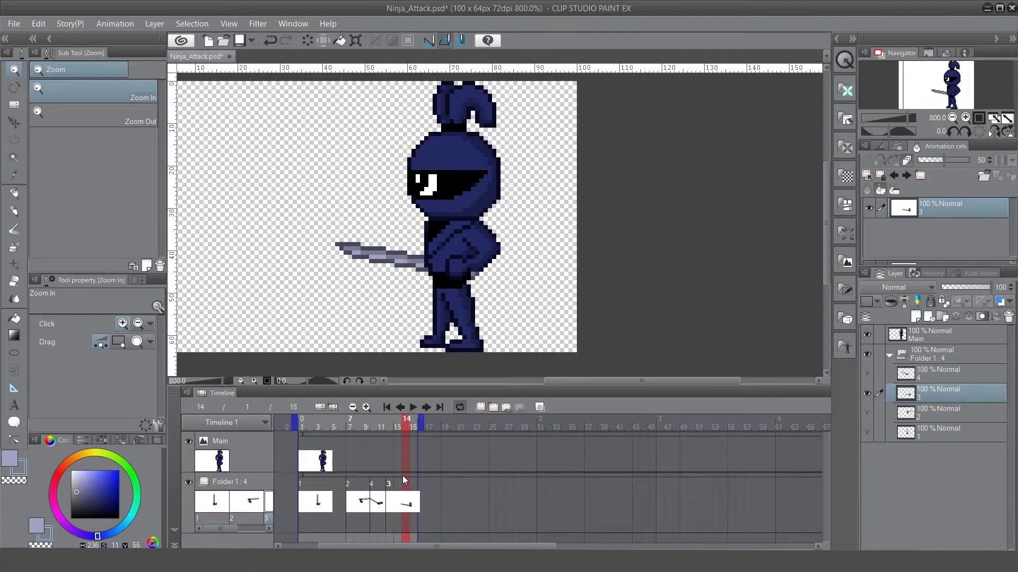
pyautogui.click(406, 508)
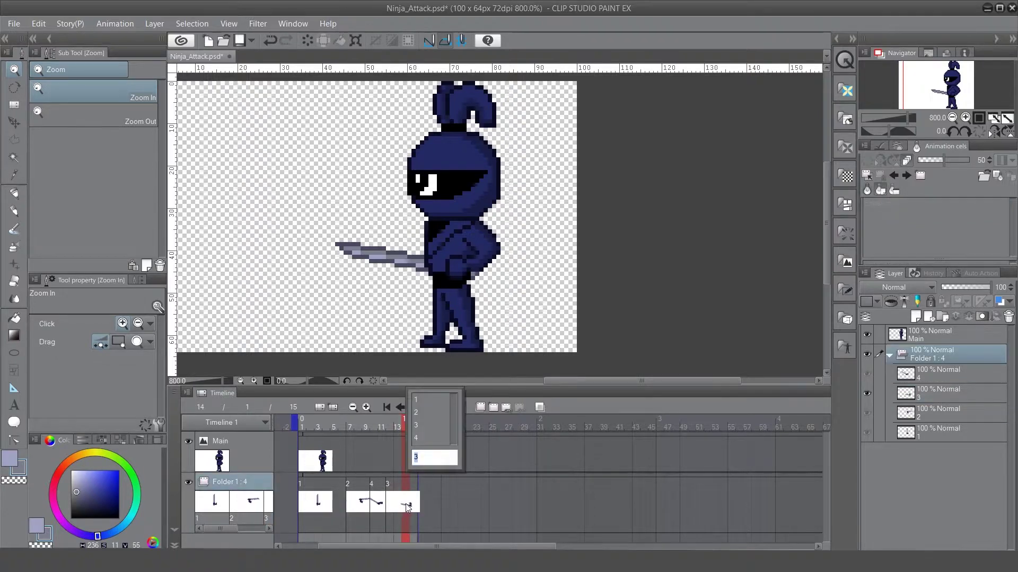
pyautogui.click(419, 400)
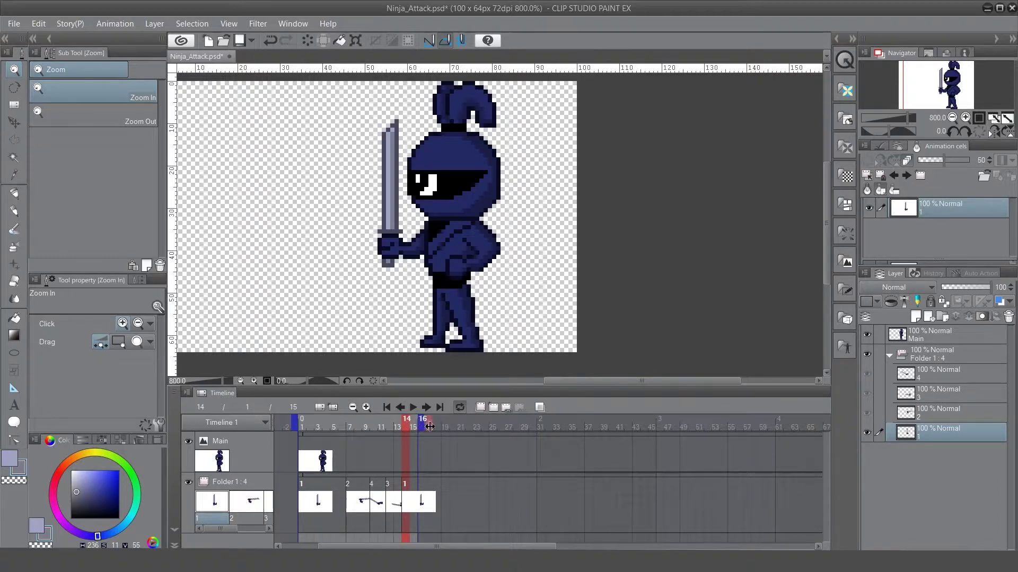
# - Extend the end of the timeline to frame 17, play the animation, and return to frame 1
pyautogui.moveTo(438, 428); pyautogui.dragTo(435, 428)
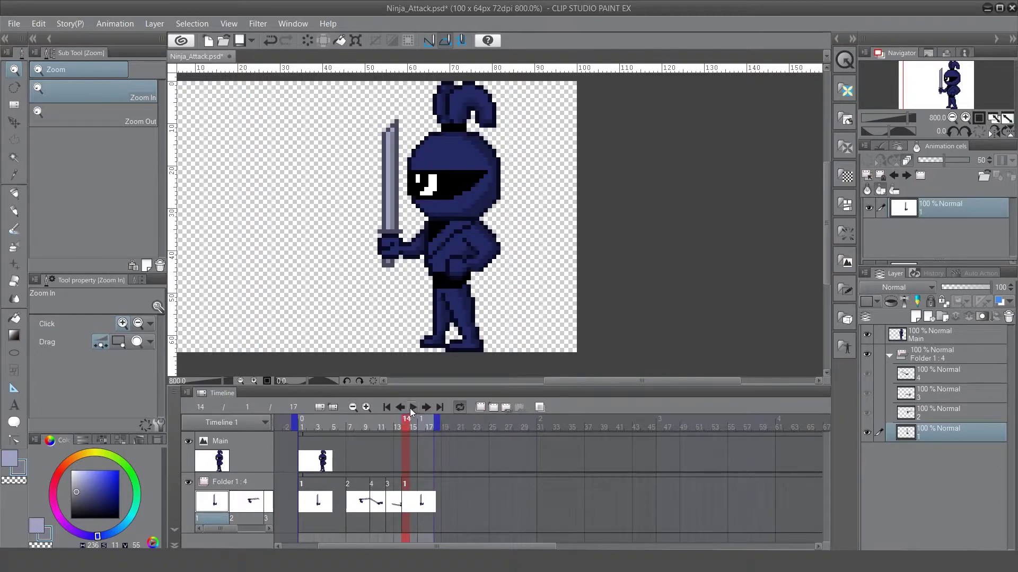
pyautogui.click(413, 407)
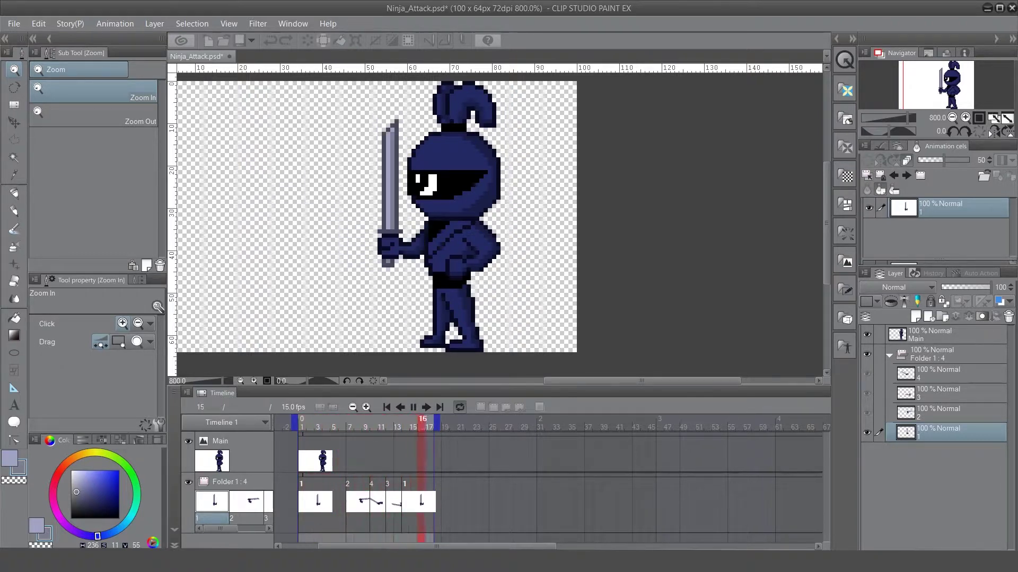
pyautogui.click(412, 407)
pyautogui.click(302, 426)
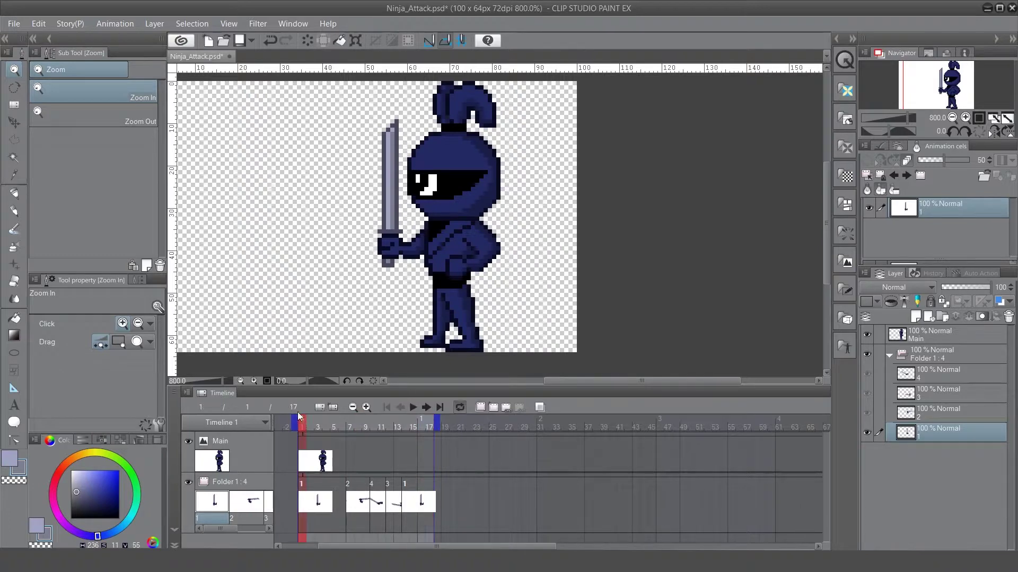
# - Change the frame rate of Timeline 1 to 30
pyautogui.click(234, 423)
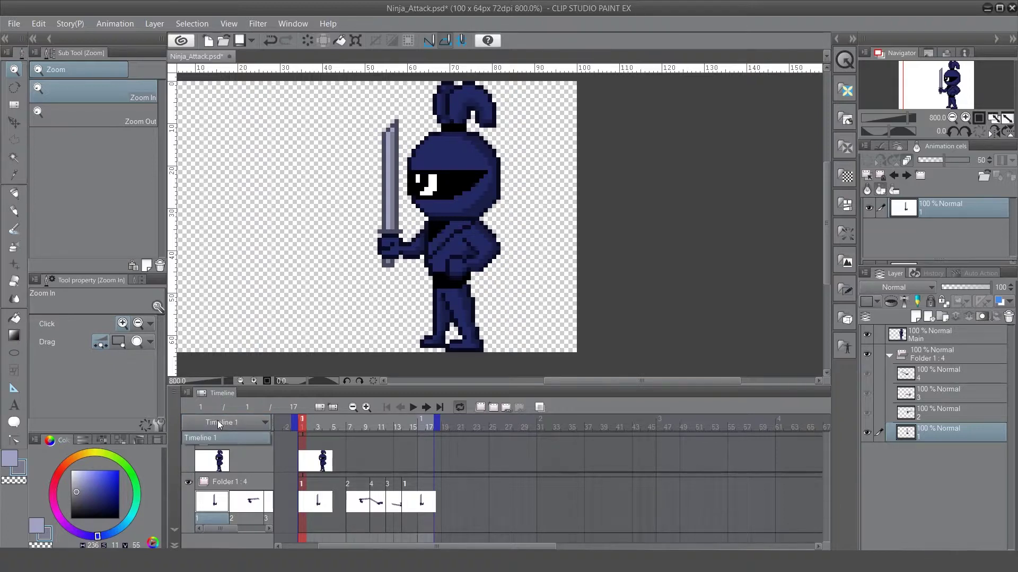
pyautogui.click(215, 422)
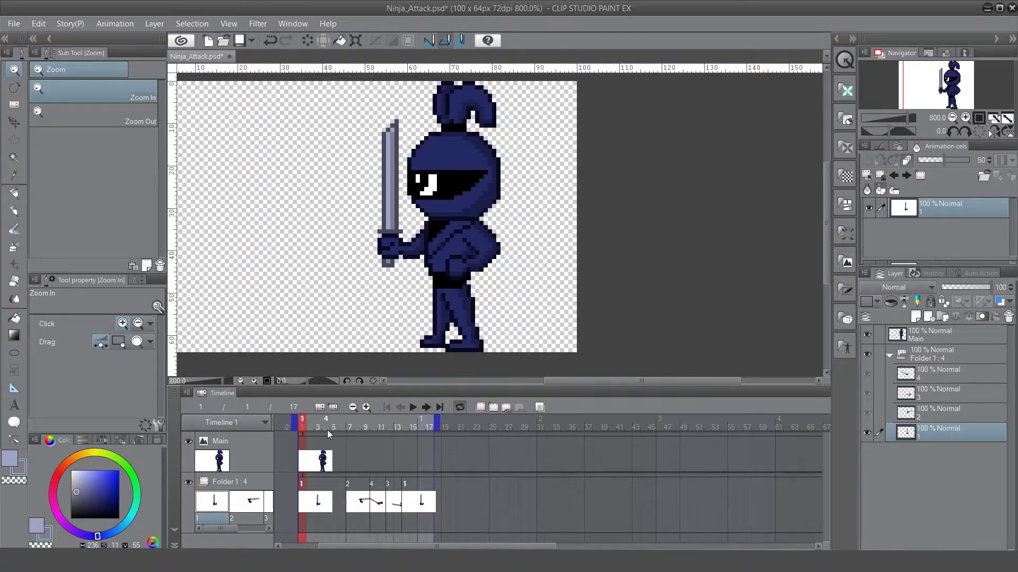
pyautogui.click(186, 392)
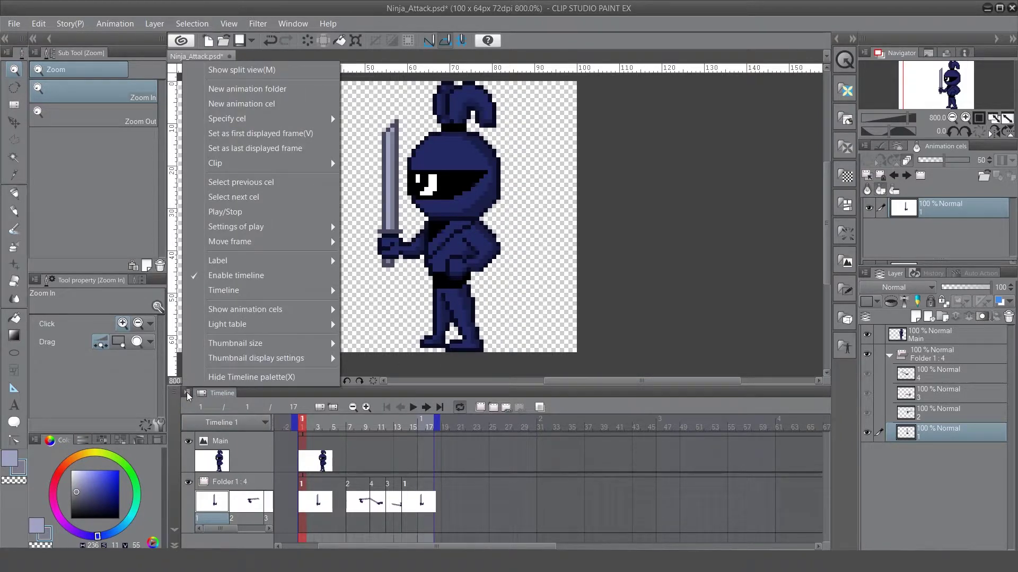
pyautogui.moveTo(283, 294)
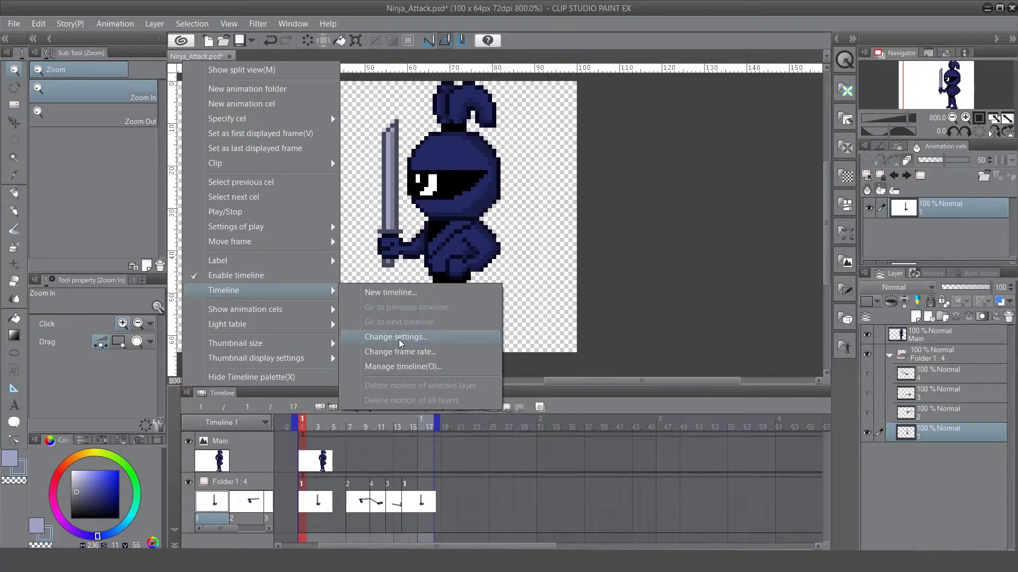
pyautogui.click(395, 356)
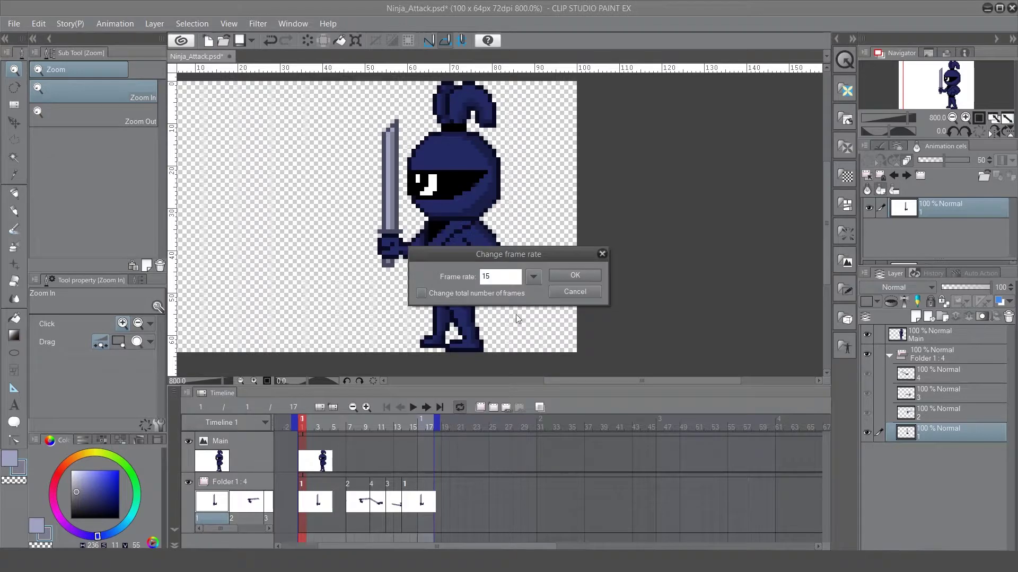
pyautogui.doubleClick(509, 276)
pyautogui.write('30')
pyautogui.click(582, 276)
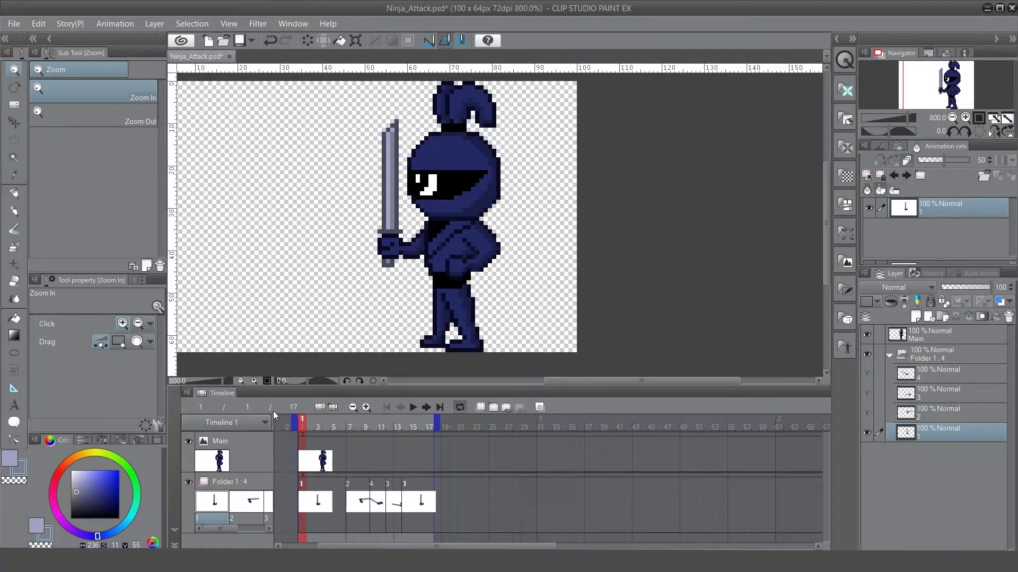
# - Play and stop the animation, and extend the end of the timeline to frame 30
pyautogui.click(414, 408)
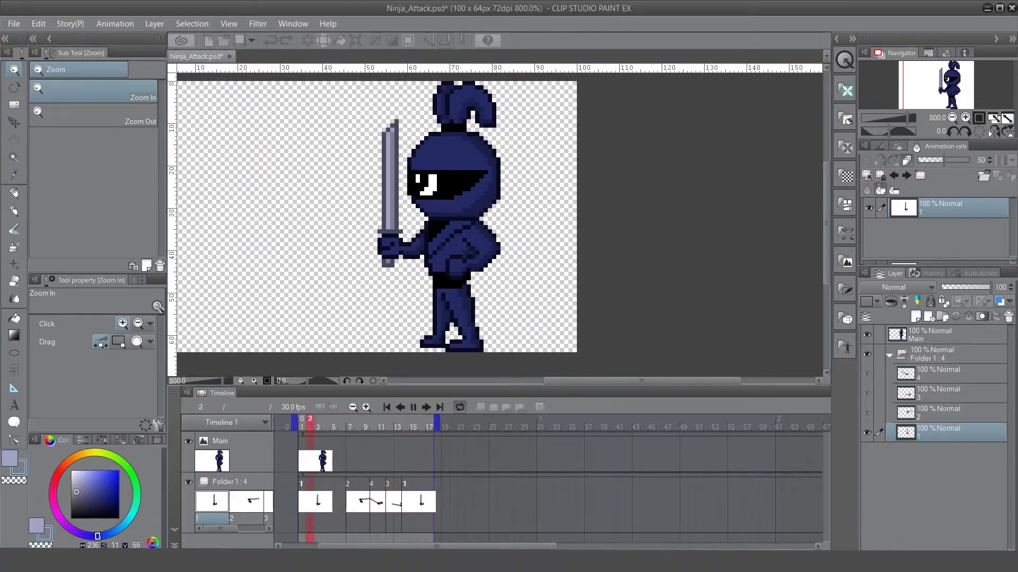
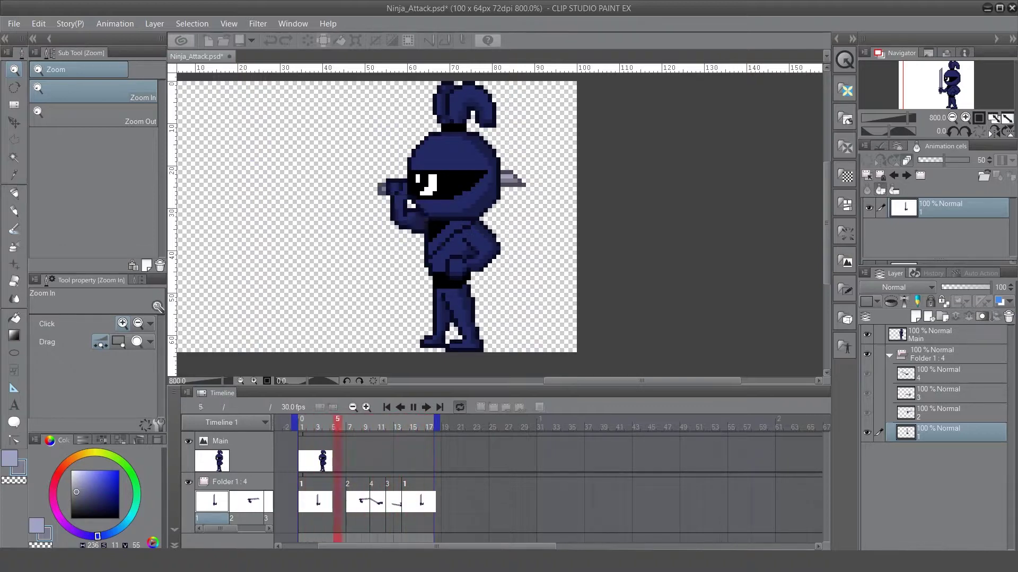
pyautogui.click(414, 407)
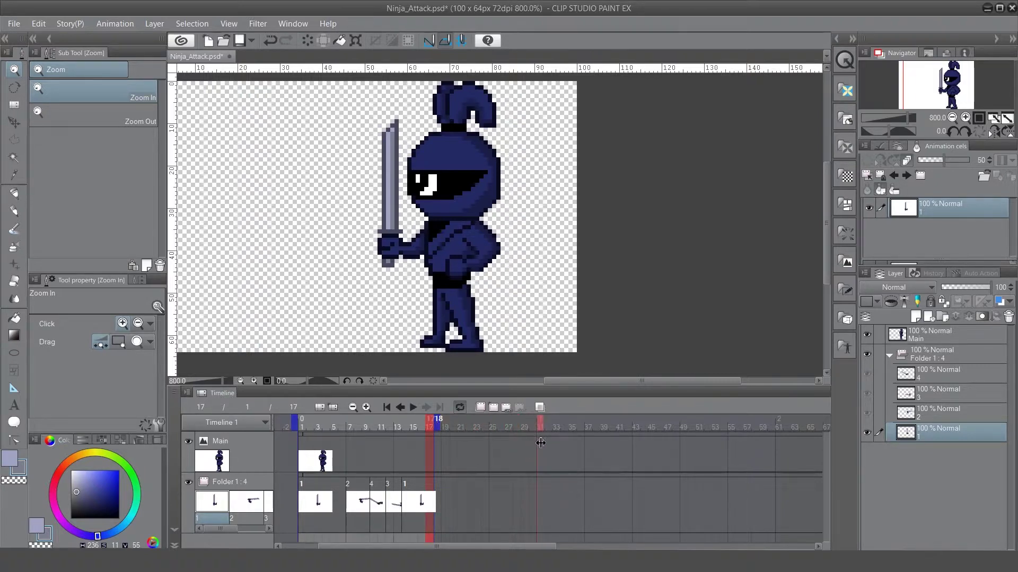
pyautogui.moveTo(540, 442); pyautogui.dragTo(531, 430)
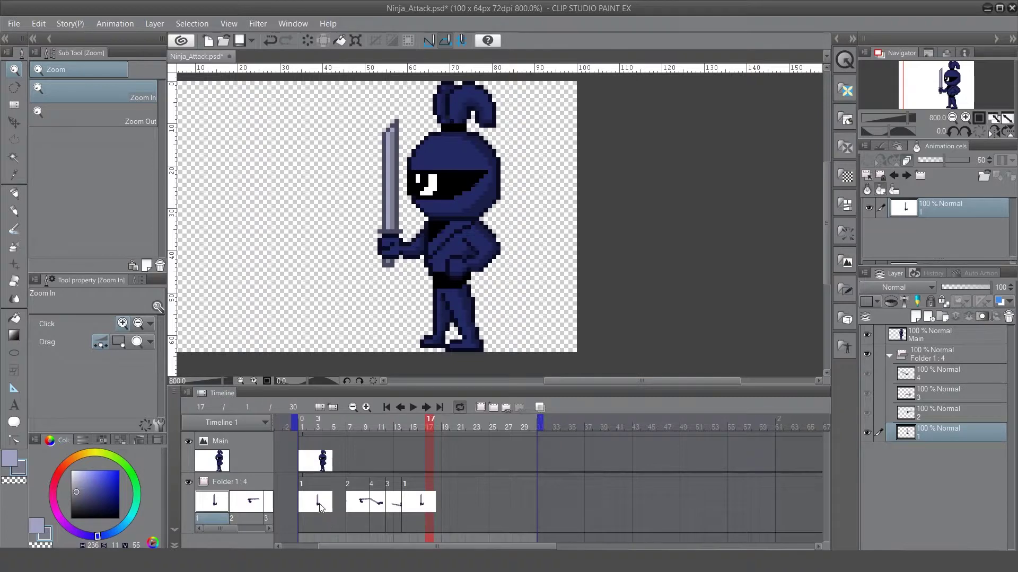
pyautogui.moveTo(303, 427); pyautogui.dragTo(367, 452)
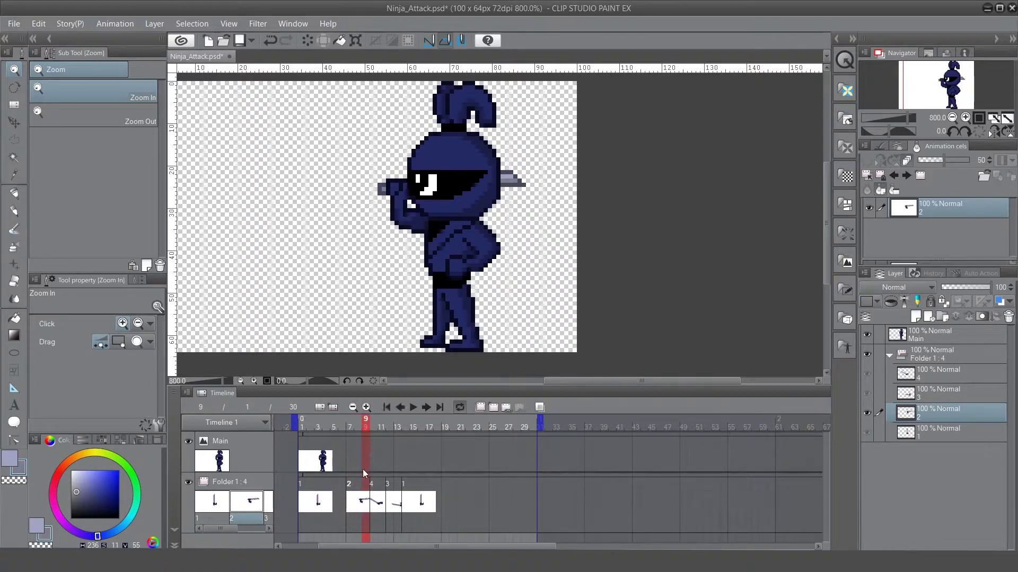
pyautogui.click(365, 507)
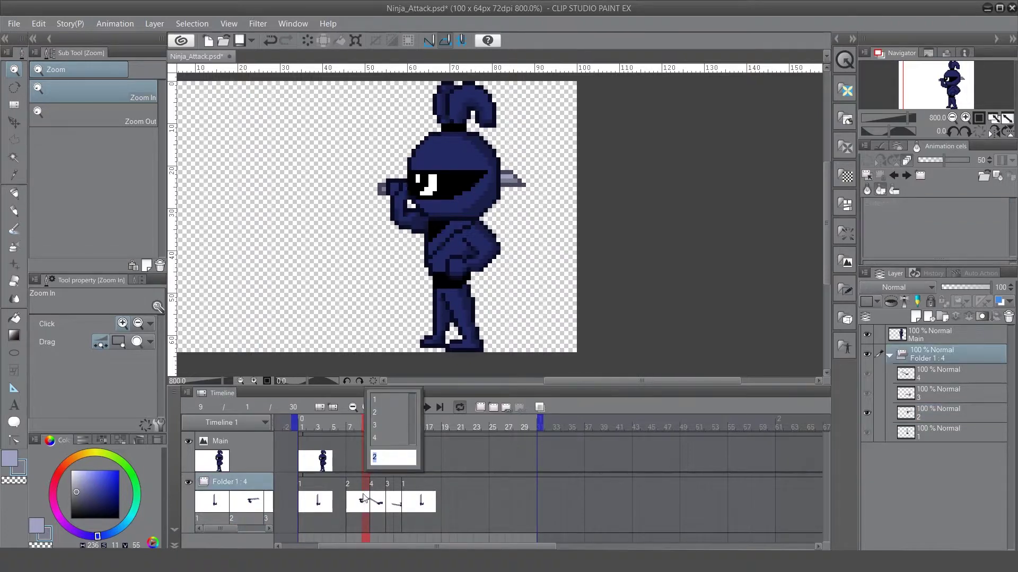
pyautogui.press('Return')
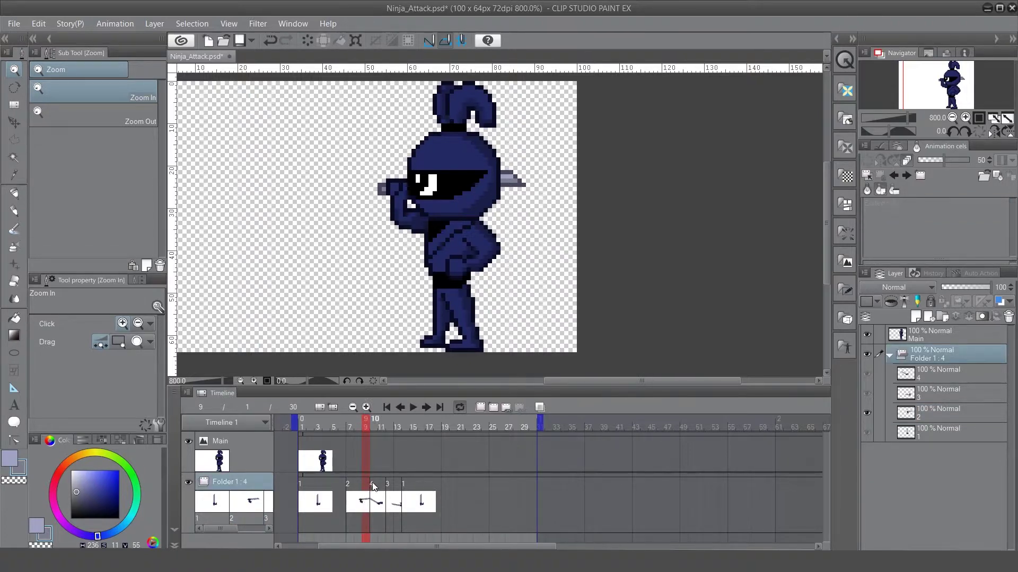
# - Make the Timeline palette taller and zoom in on its frames
pyautogui.moveTo(313, 386); pyautogui.dragTo(316, 257)
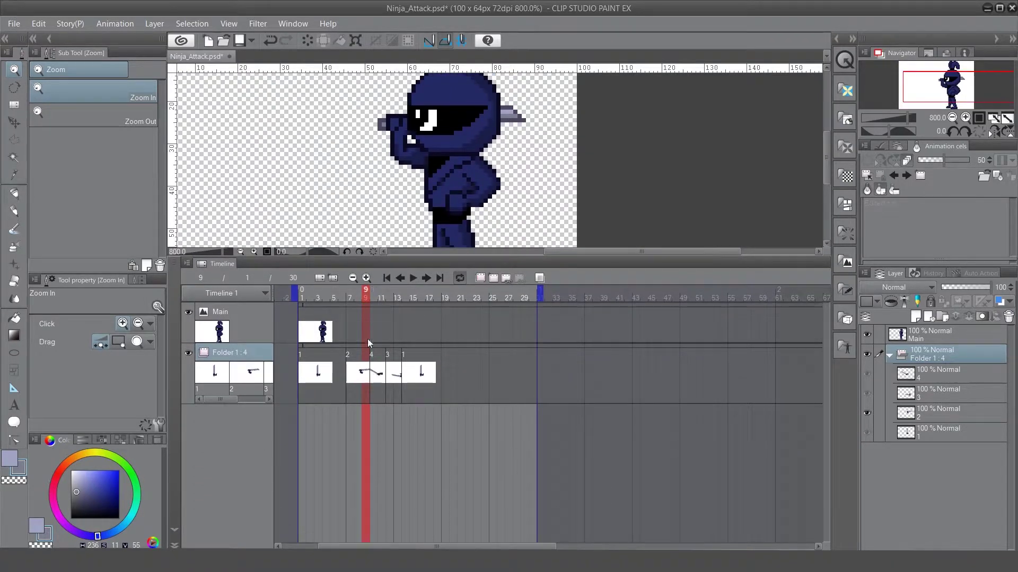
pyautogui.click(366, 279)
pyautogui.click(366, 278)
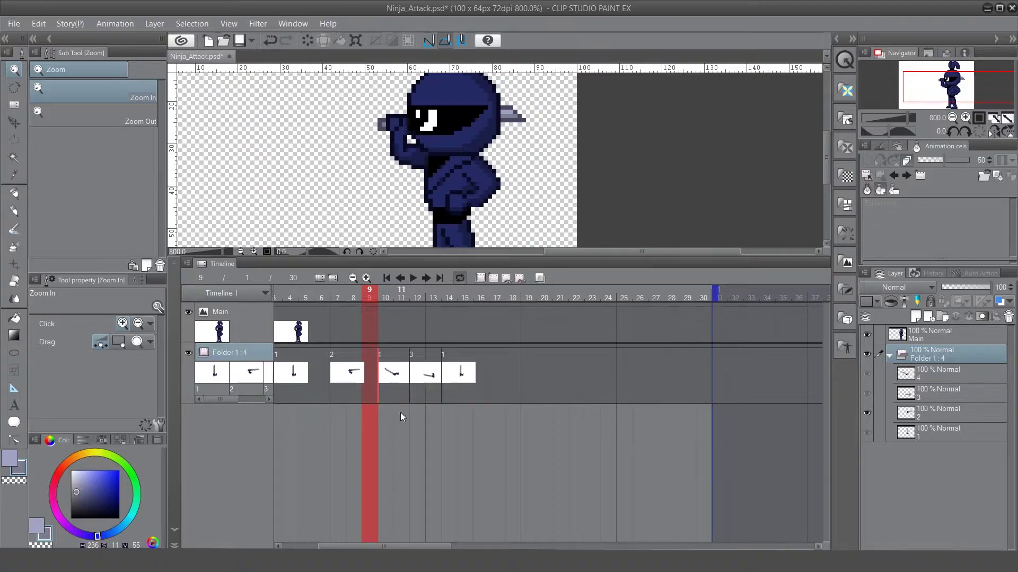
# - Move the closing cel 1 to frame 15 and cel 4 to frame 13, leaving cel 3 at frame 12
pyautogui.click(466, 419)
pyautogui.click(409, 400)
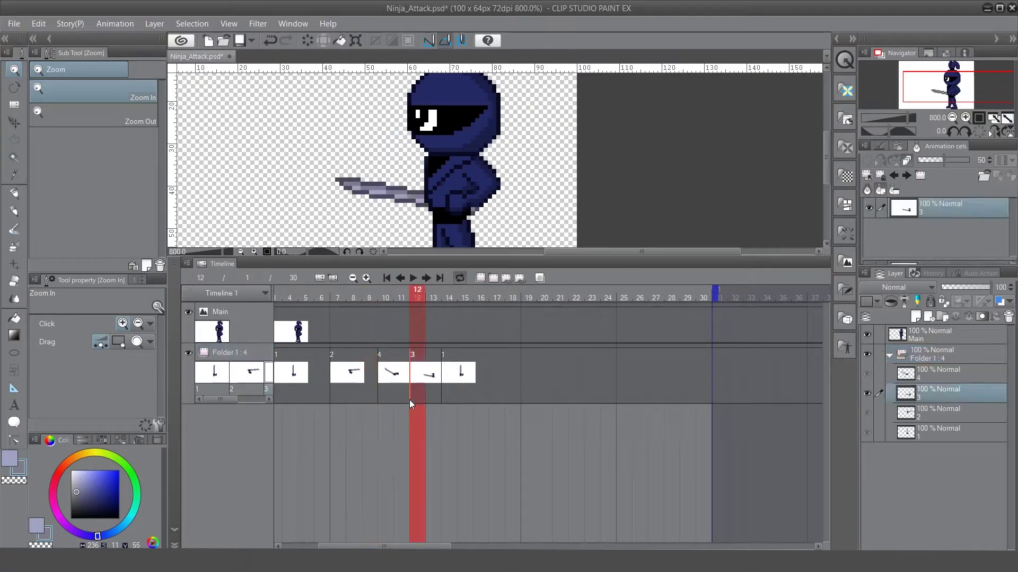
pyautogui.click(380, 394)
pyautogui.moveTo(395, 398); pyautogui.dragTo(459, 398)
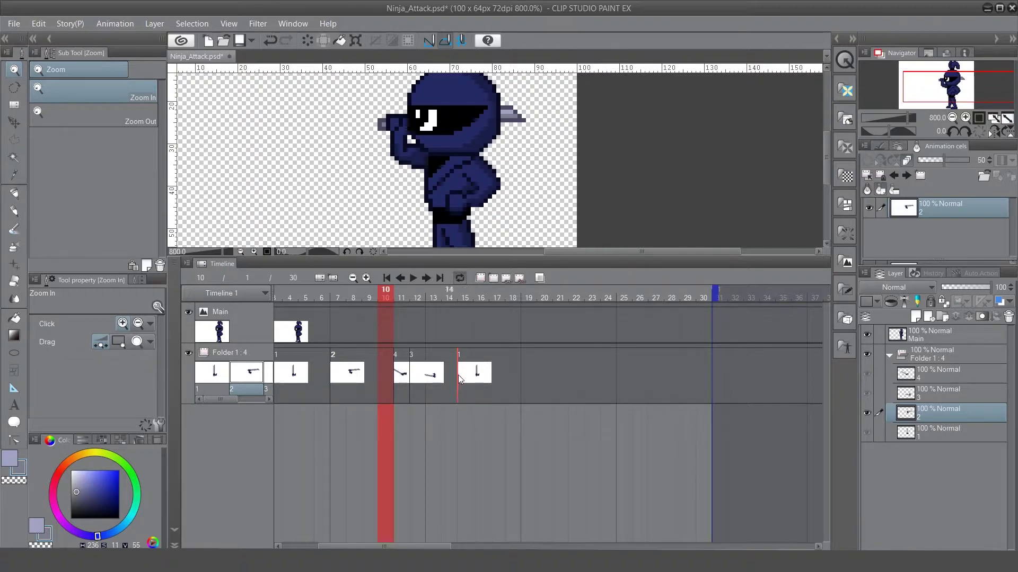
pyautogui.click(407, 395)
pyautogui.moveTo(442, 399); pyautogui.dragTo(430, 399)
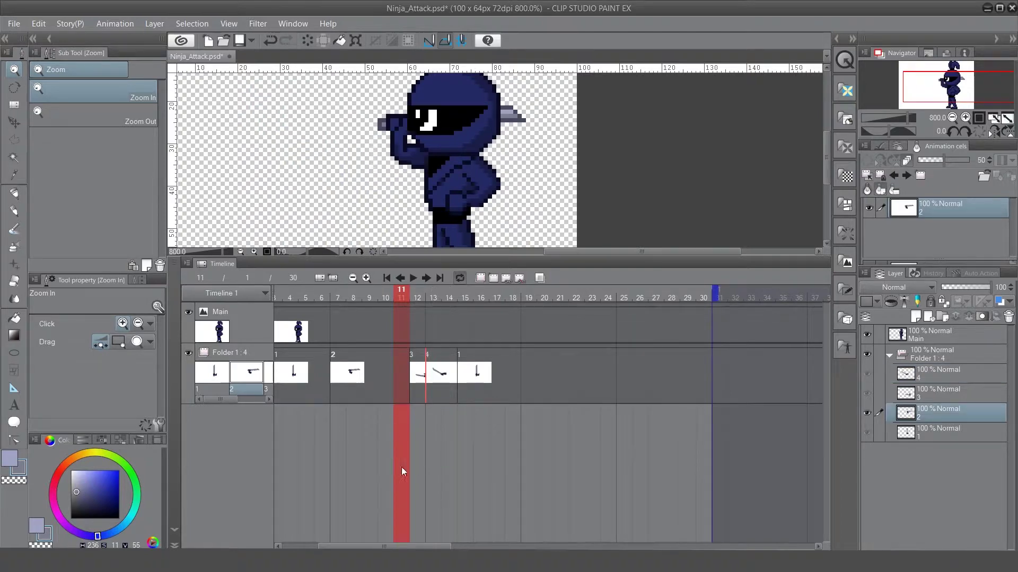
# - Remove the cel 3 assignment from frame 12 of the animation folder
pyautogui.click(373, 448)
pyautogui.moveTo(370, 300); pyautogui.dragTo(424, 386)
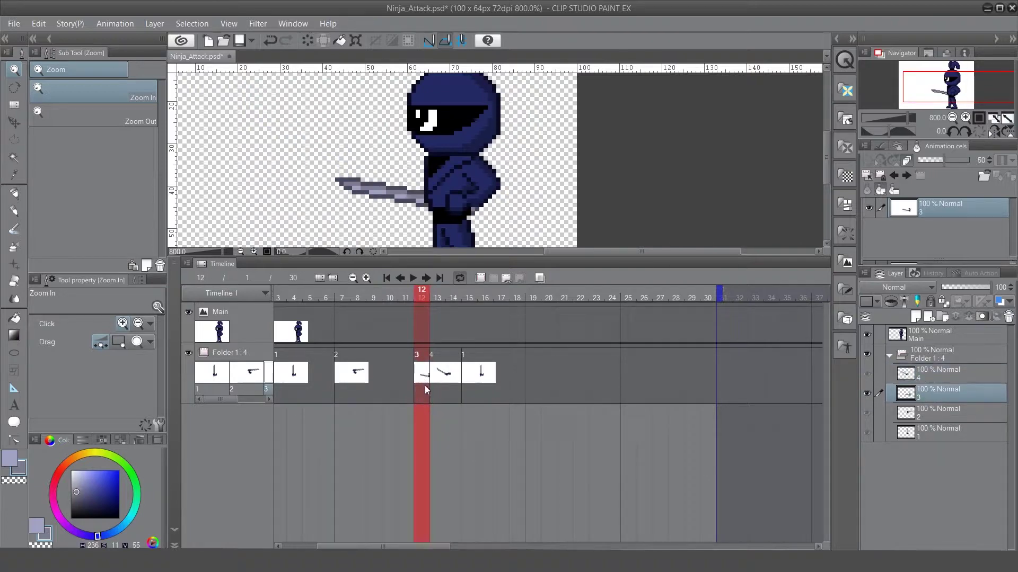
pyautogui.doubleClick(420, 376)
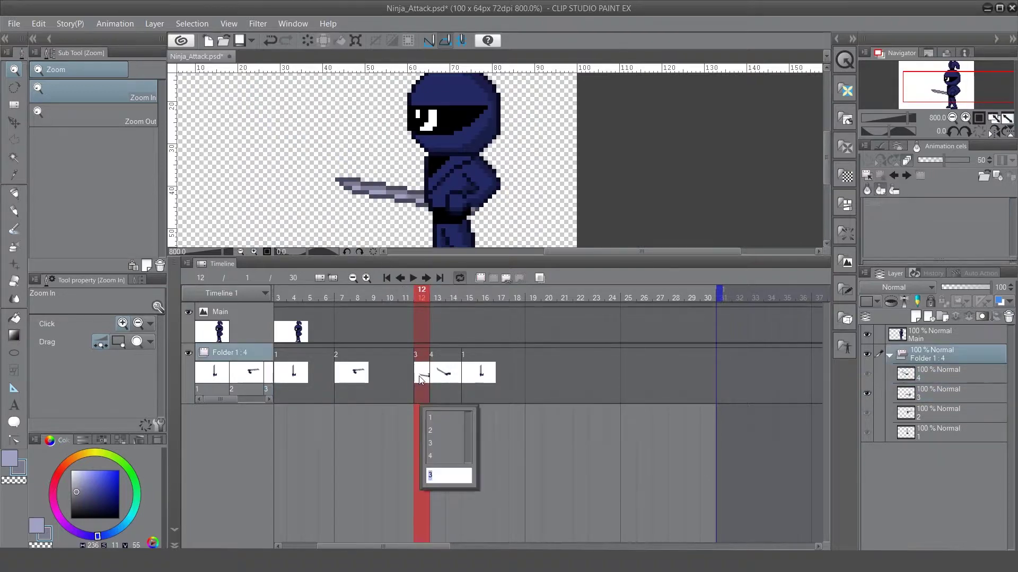
pyautogui.press('Return')
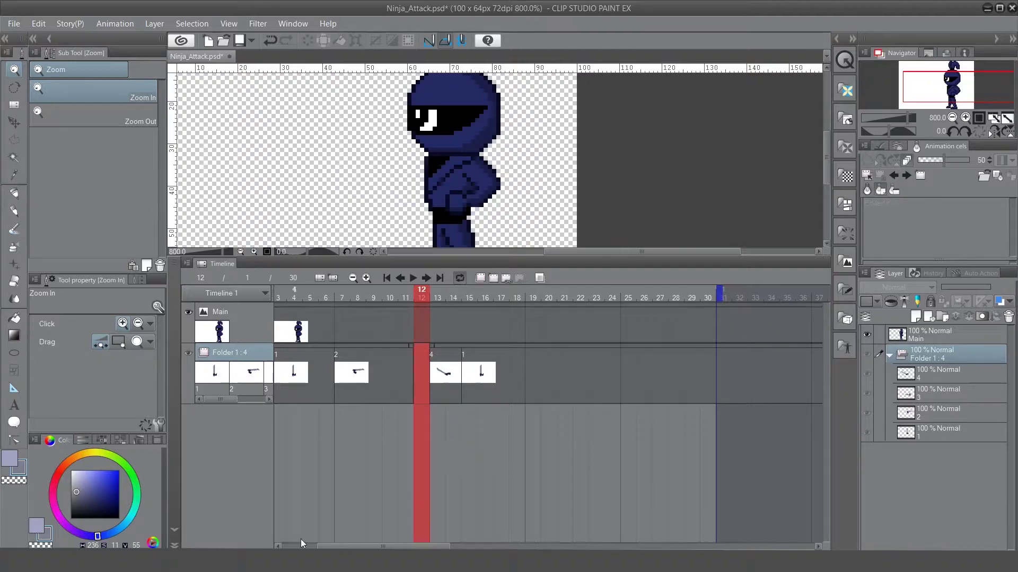
# - Extend the clip holding cel 4 back so that it starts at frame 12
pyautogui.click(431, 393)
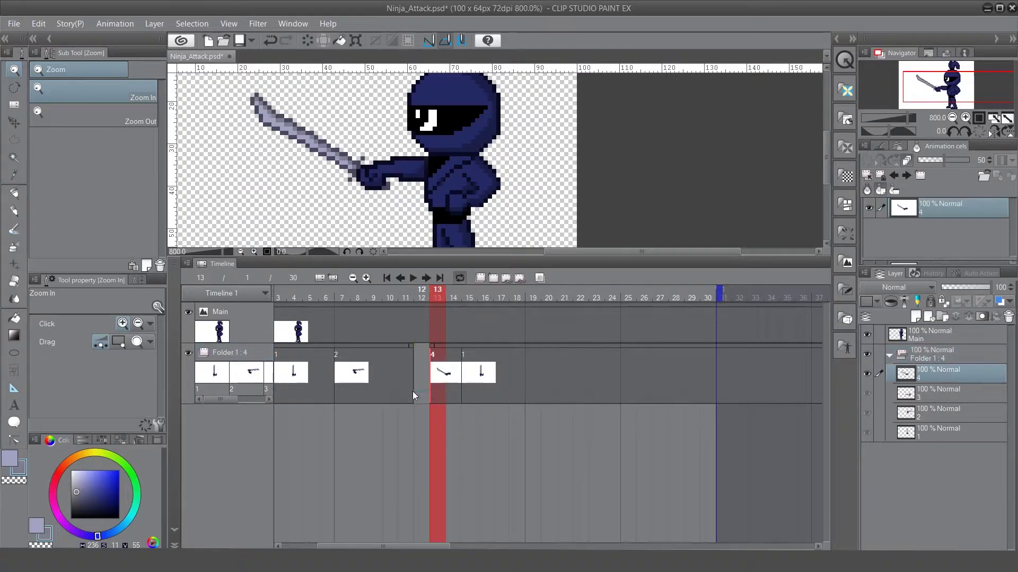
pyautogui.click(419, 350)
pyautogui.moveTo(418, 351); pyautogui.dragTo(404, 352)
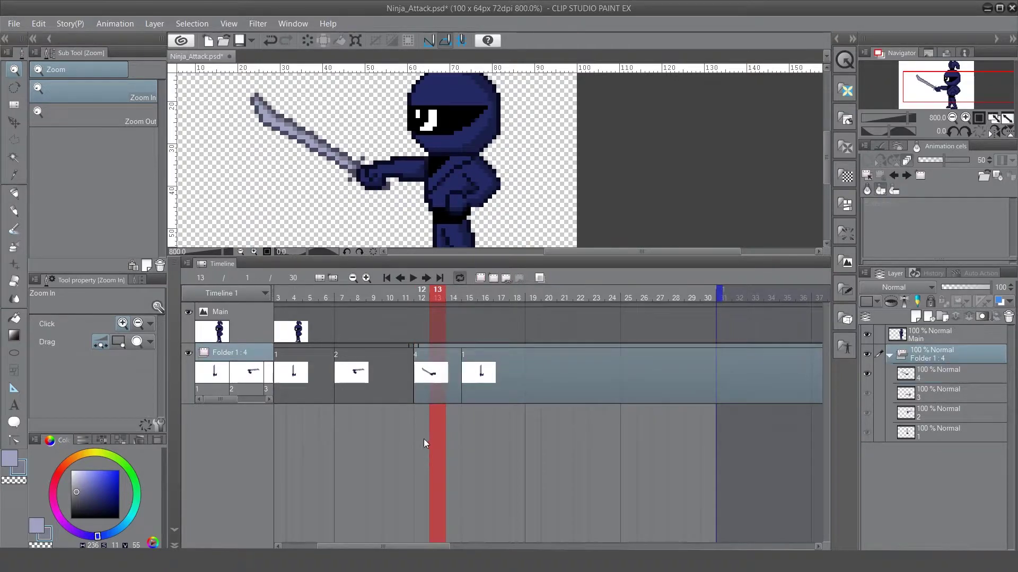
# - Assign cel 3 to frame 15 of the animation folder
pyautogui.moveTo(438, 297); pyautogui.dragTo(558, 399)
pyautogui.click(555, 393)
pyautogui.click(566, 449)
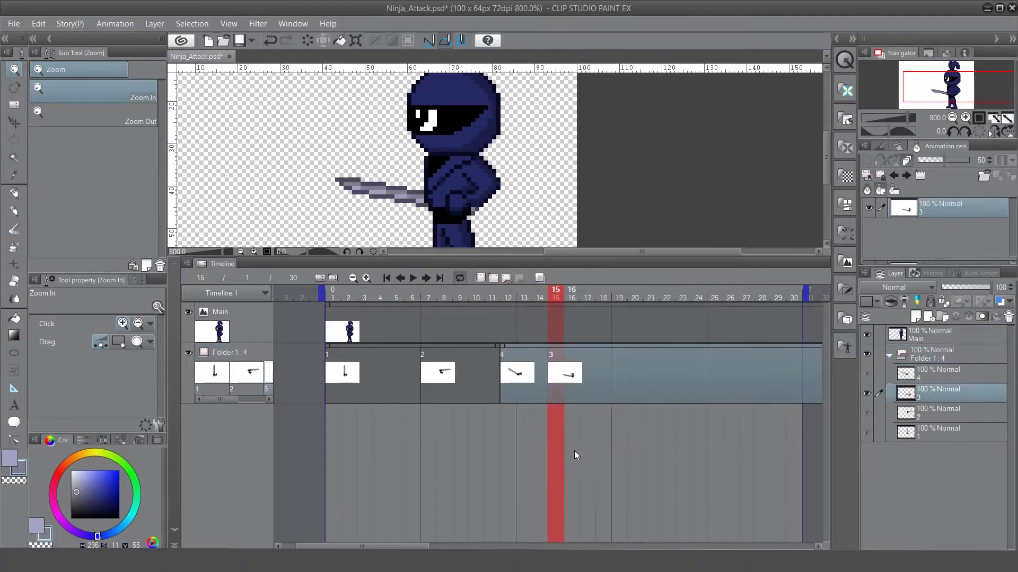
# - Assign cel 1 to frame 17 of the animation folder and play the animation
pyautogui.click(587, 298)
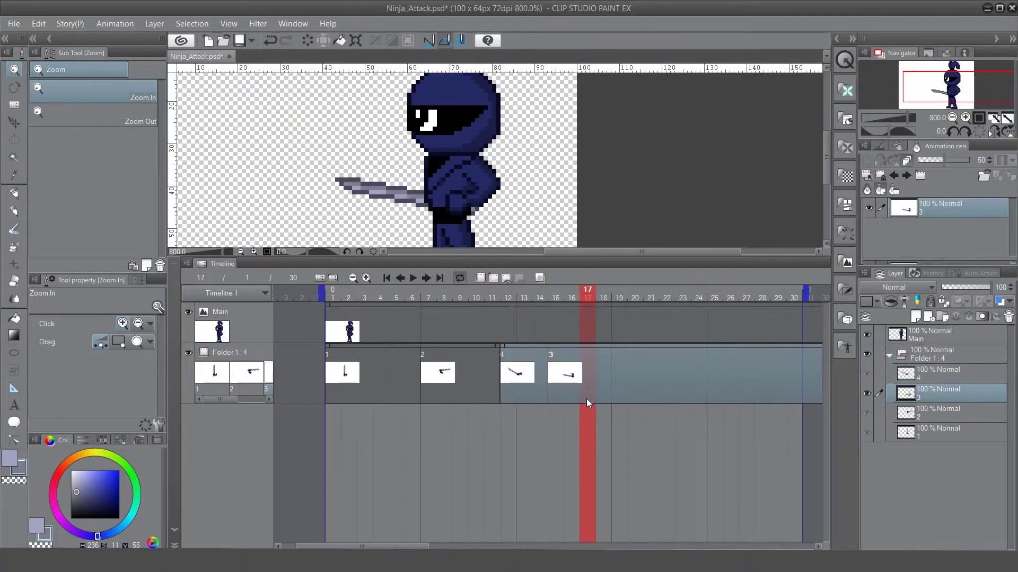
pyautogui.click(588, 390)
pyautogui.click(602, 452)
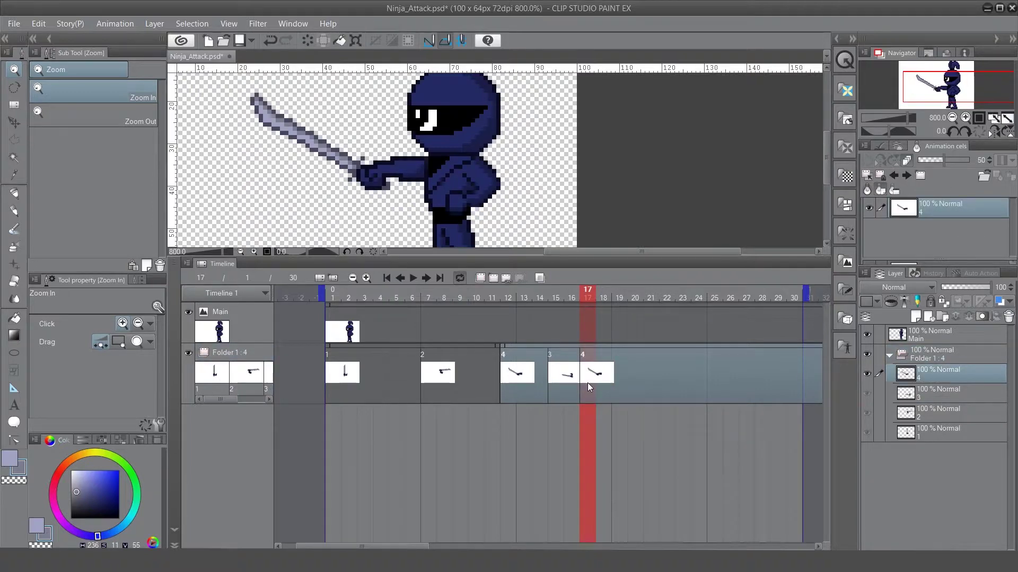
pyautogui.click(587, 383)
pyautogui.click(601, 419)
pyautogui.click(413, 278)
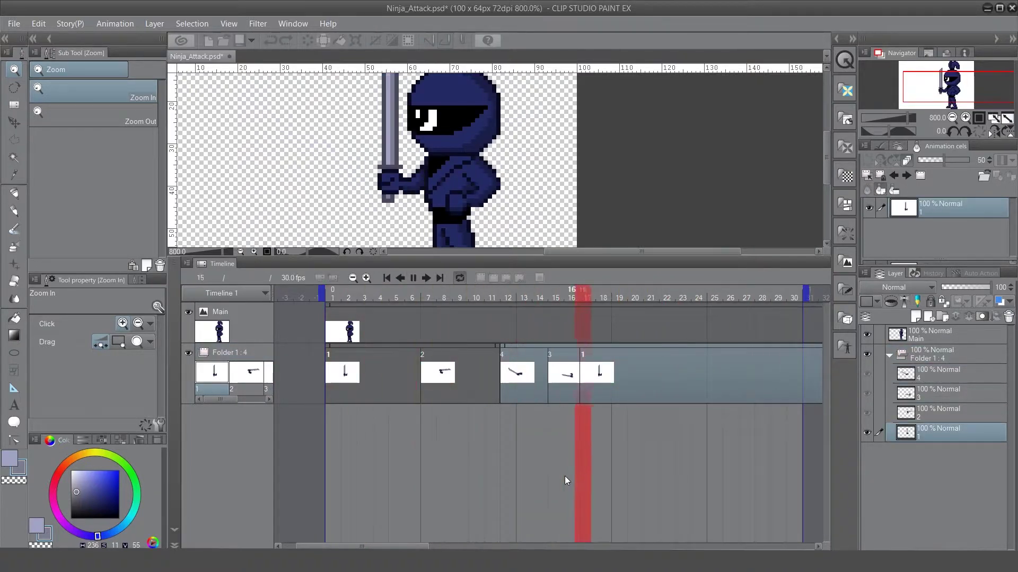
# - Retime cel 4 to start at frame 10 and cel 3 at frame 14, and play the animation
pyautogui.moveTo(487, 349); pyautogui.dragTo(473, 351)
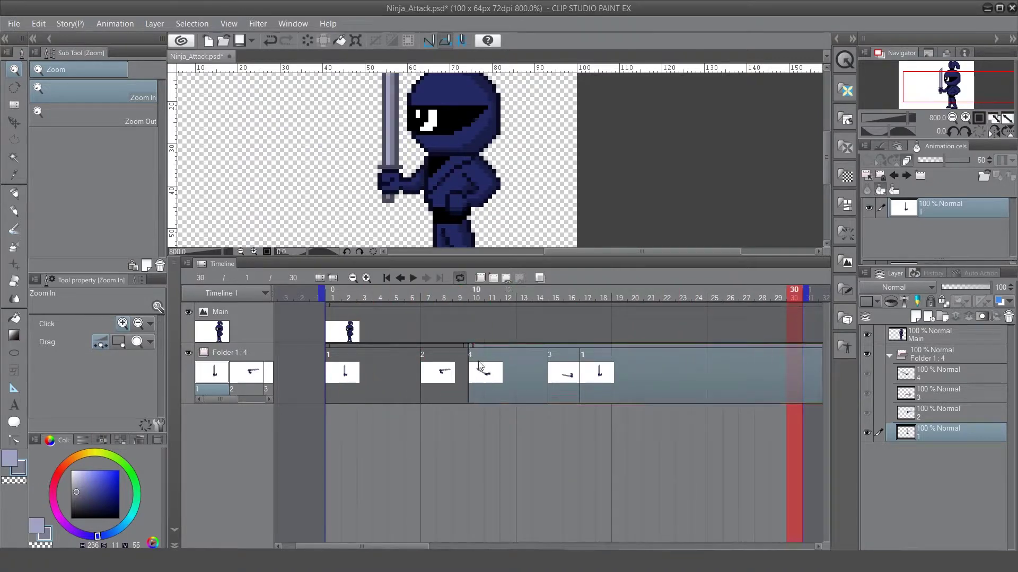
pyautogui.click(543, 336)
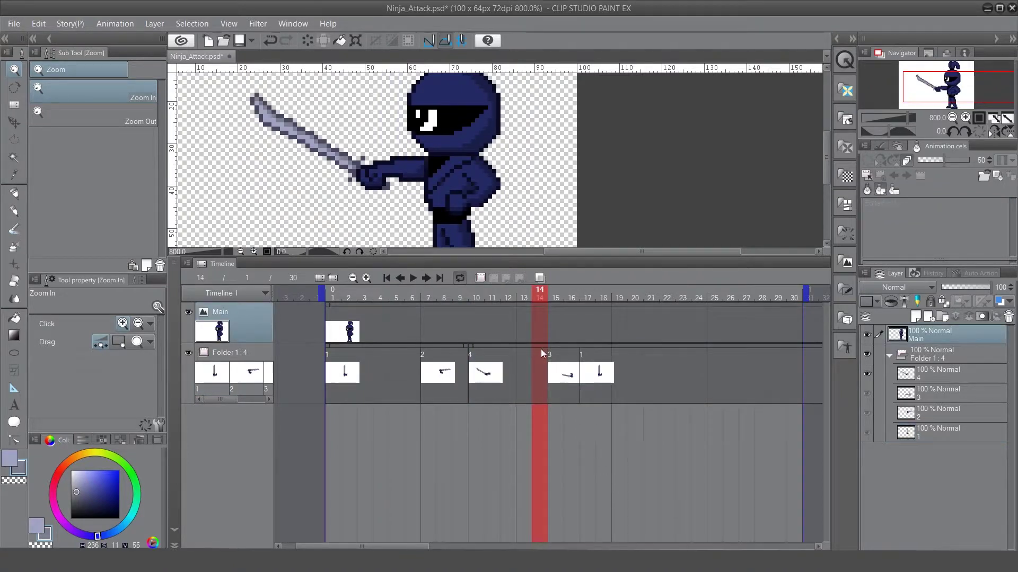
pyautogui.click(549, 380)
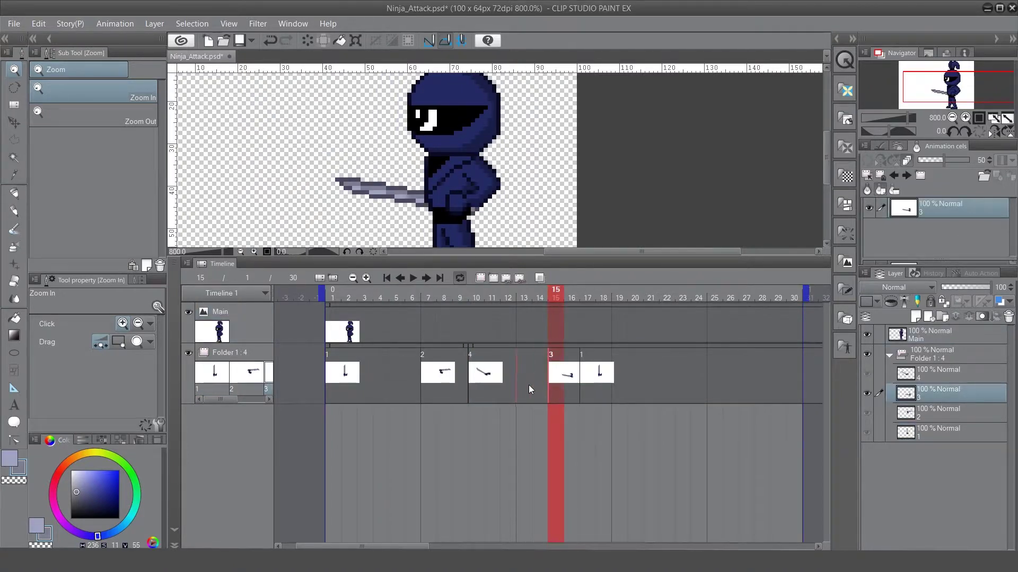
pyautogui.moveTo(542, 390); pyautogui.dragTo(535, 415)
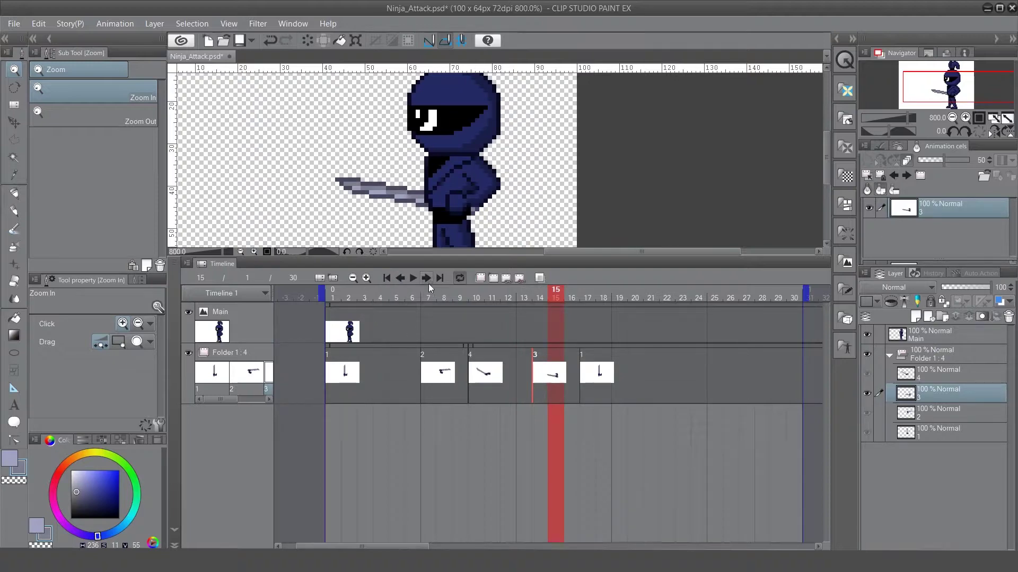
pyautogui.click(412, 282)
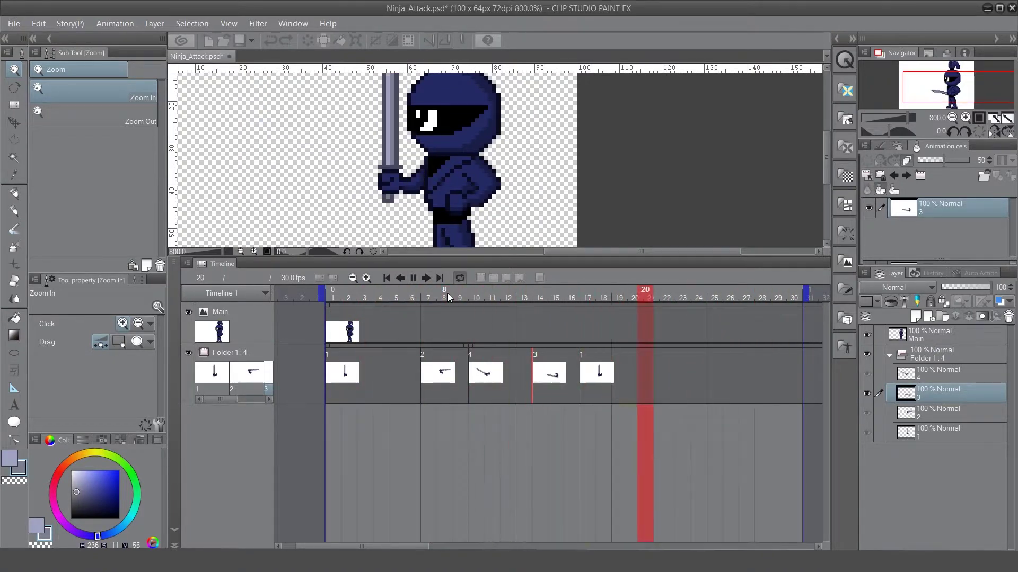
# - Stop the playback and shift cel 4 in the animation folder so that it starts at frame 11
pyautogui.press('space')
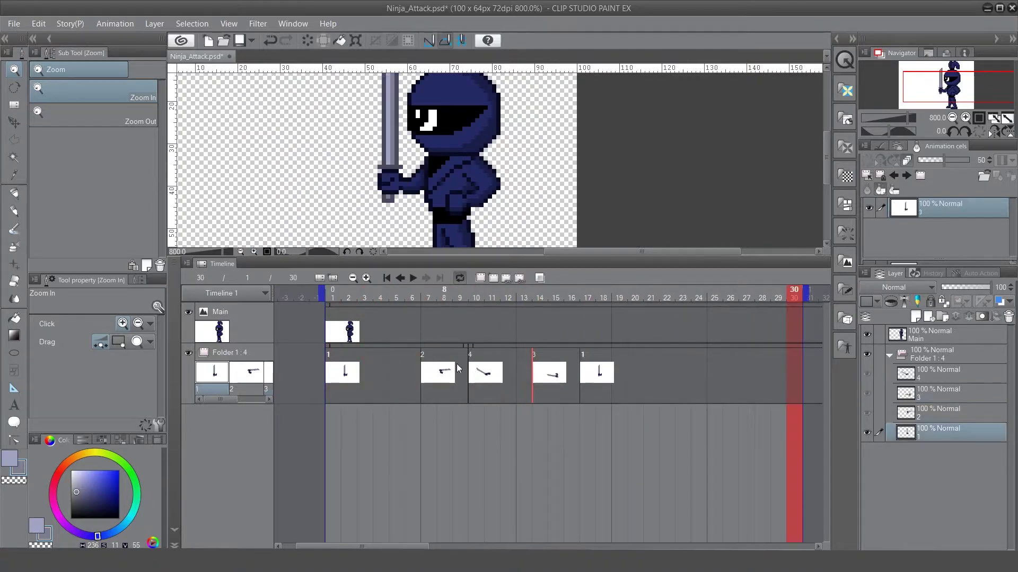
pyautogui.click(468, 393)
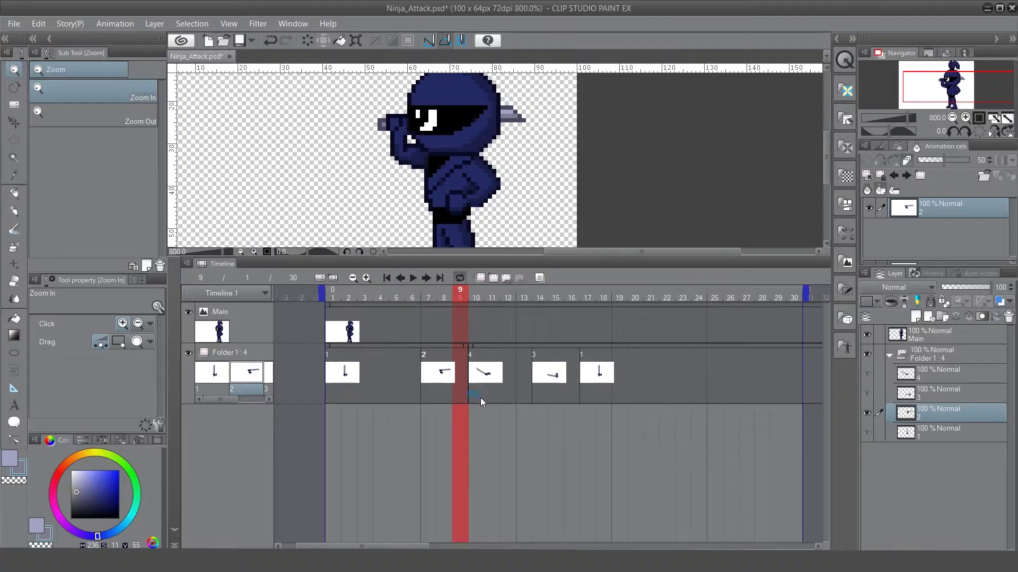
pyautogui.click(477, 353)
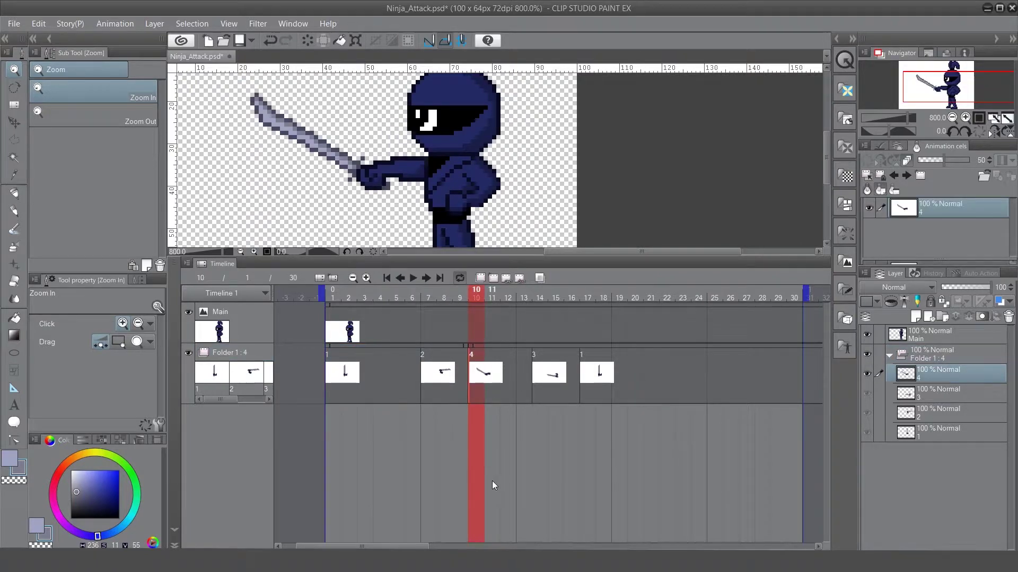
pyautogui.click(455, 424)
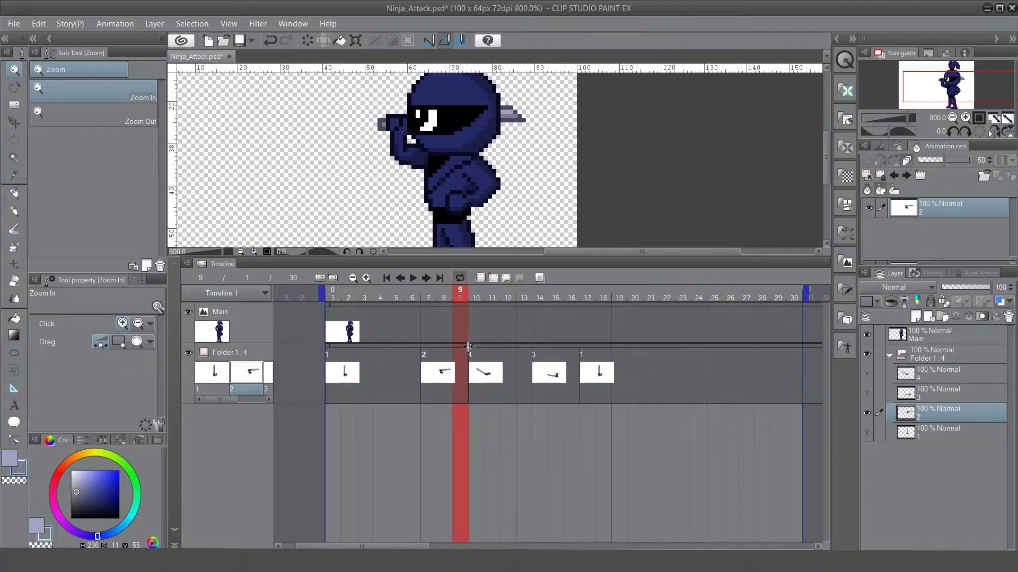
pyautogui.moveTo(468, 347)
pyautogui.mouseDown()
pyautogui.moveTo(490, 351)
pyautogui.moveTo(479, 389)
pyautogui.mouseUp()
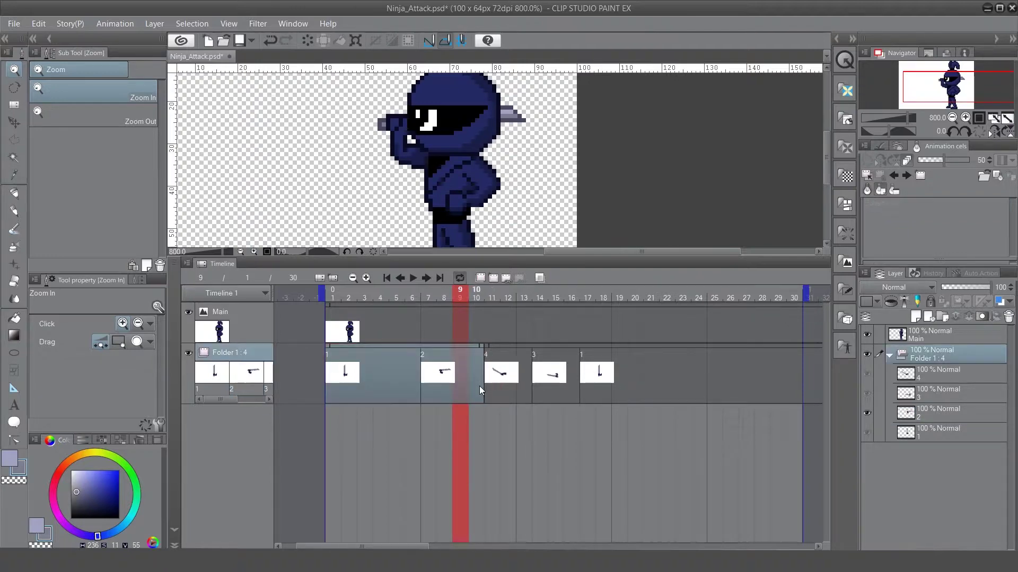
# - Play the animation to check the timing, stop it and save the file
pyautogui.click(413, 278)
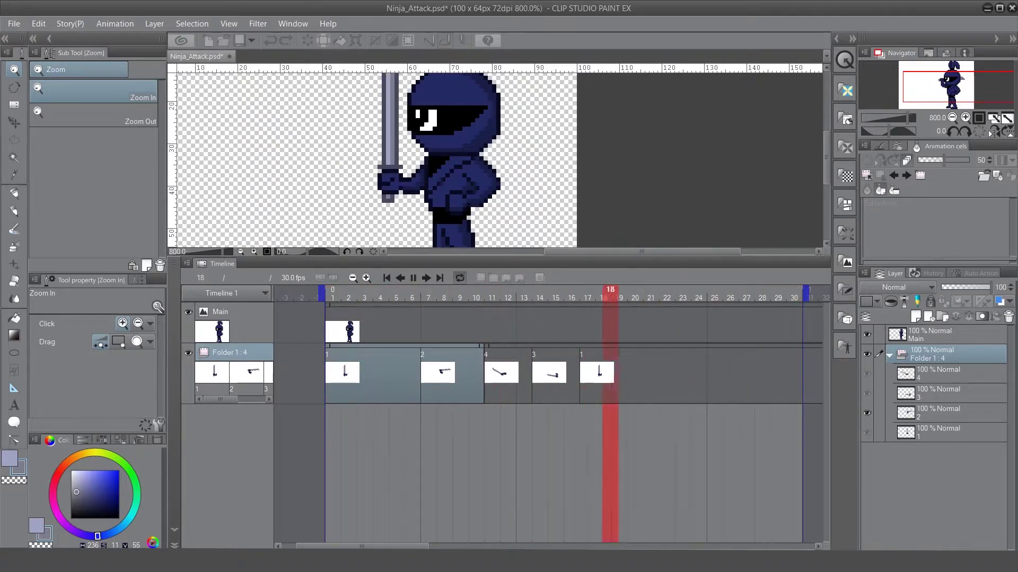
pyautogui.click(413, 278)
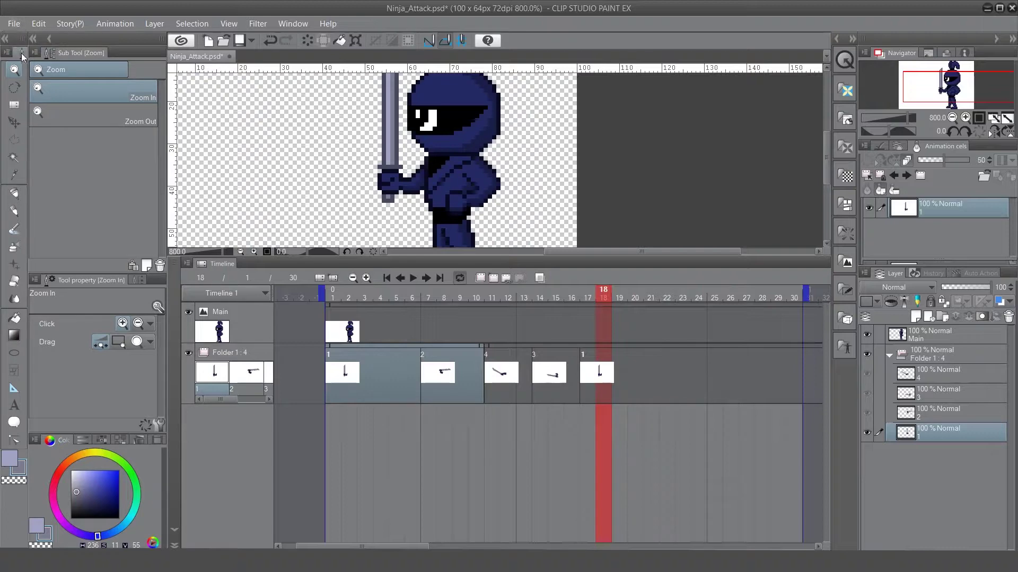
pyautogui.click(14, 23)
pyautogui.click(53, 121)
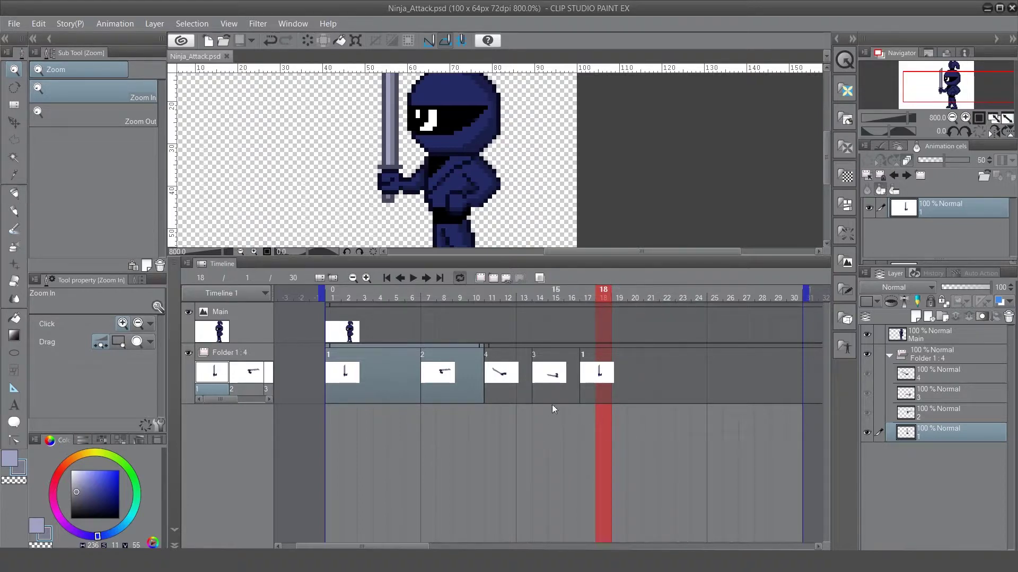
# - Assign cel 2 to frame 20 of the animation folder
pyautogui.click(618, 298)
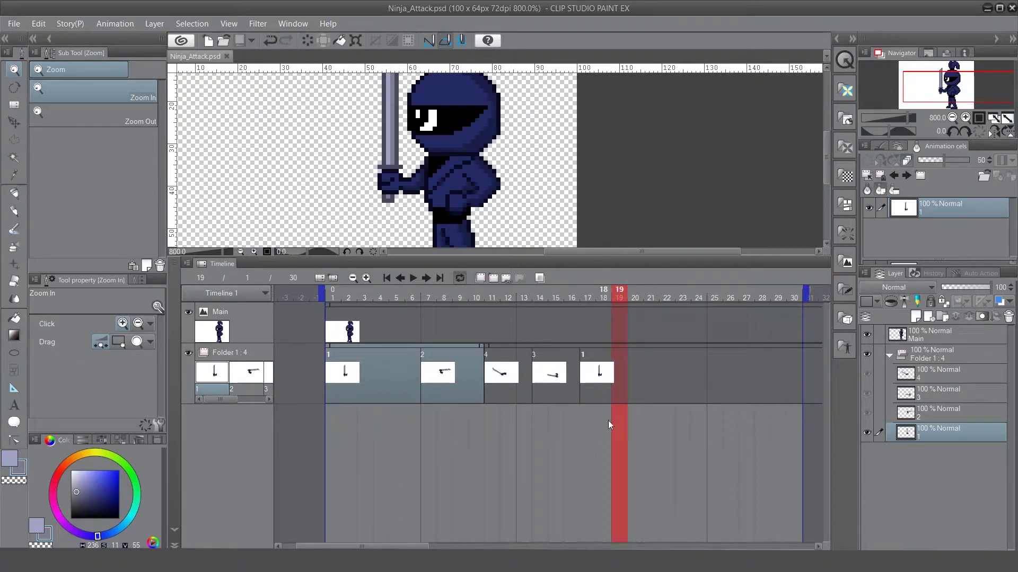
pyautogui.click(635, 298)
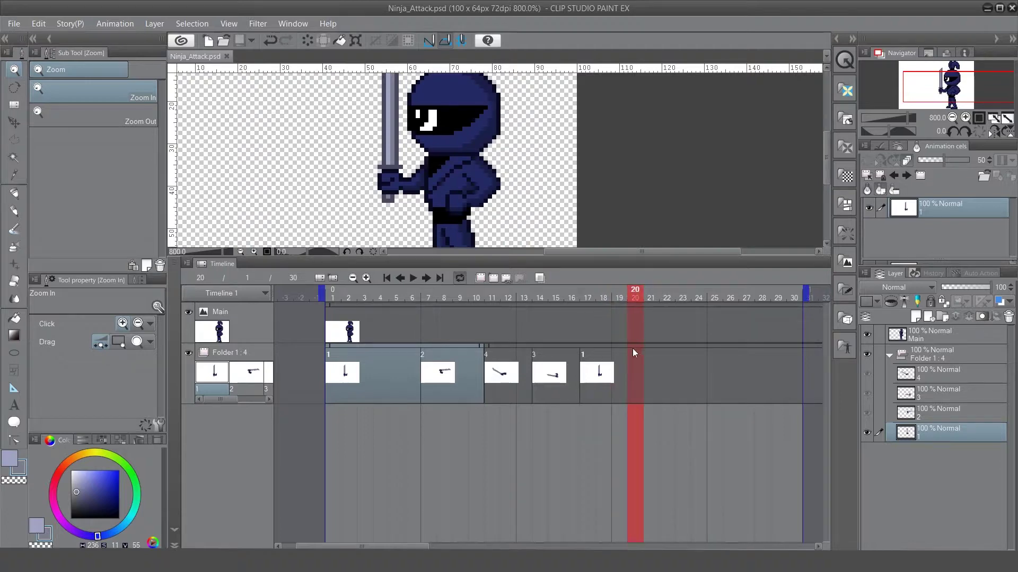
pyautogui.click(632, 388)
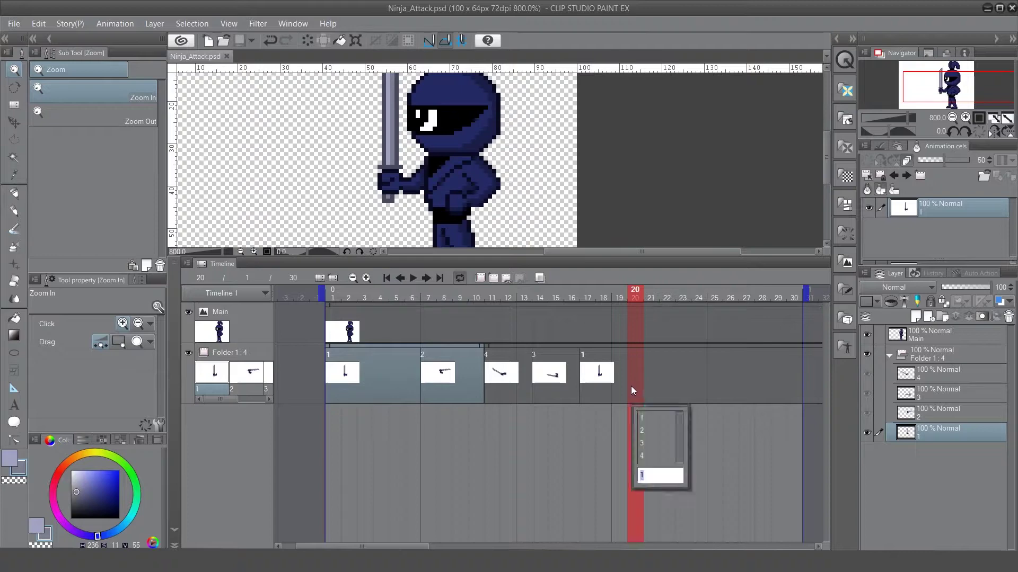
pyautogui.click(640, 430)
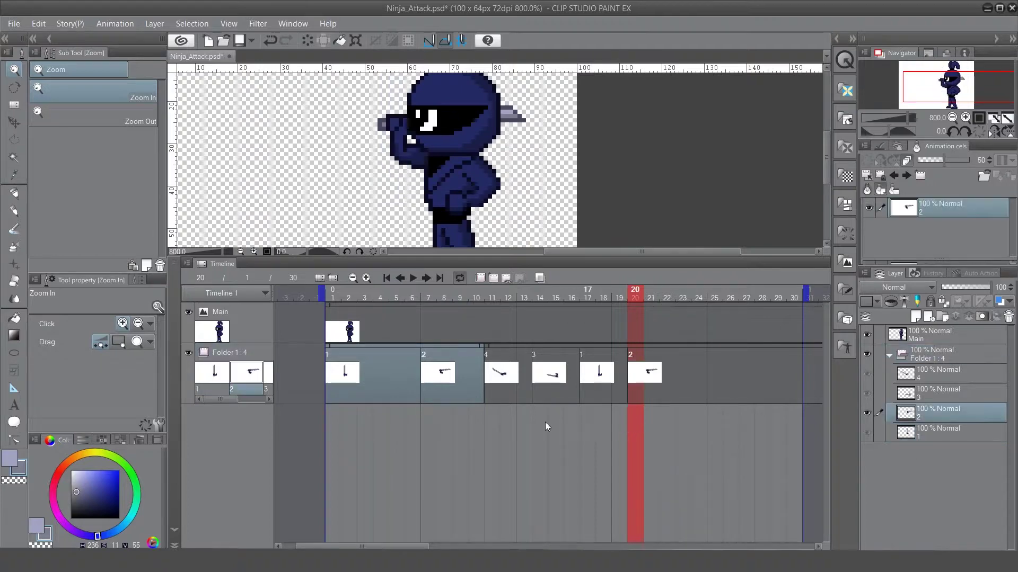
# - Check the first clip of cel 2 for its length and assign cel 4 to frame 24 of the animation folder
pyautogui.click(433, 387)
pyautogui.click(445, 399)
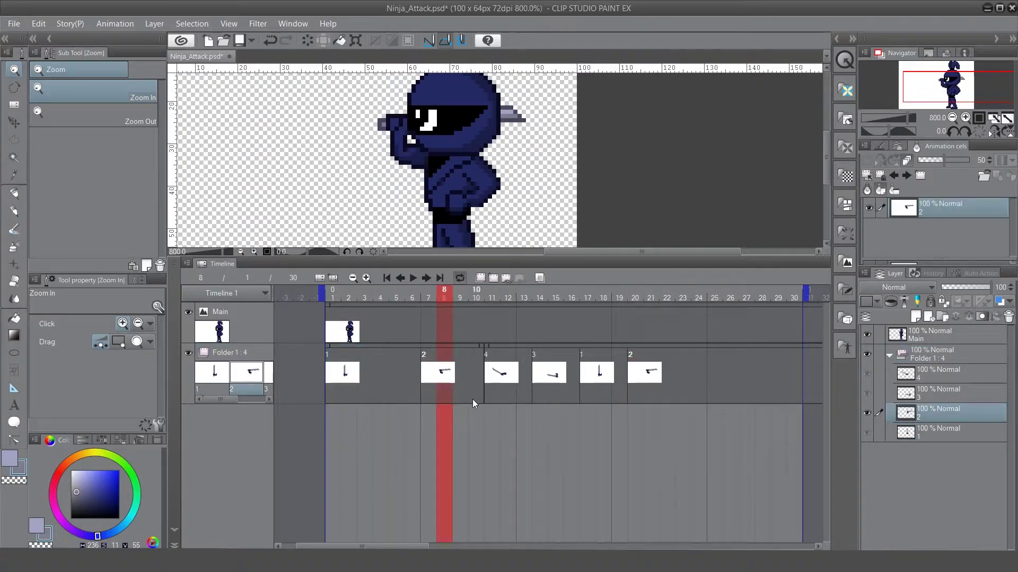
pyautogui.click(681, 397)
pyautogui.click(698, 397)
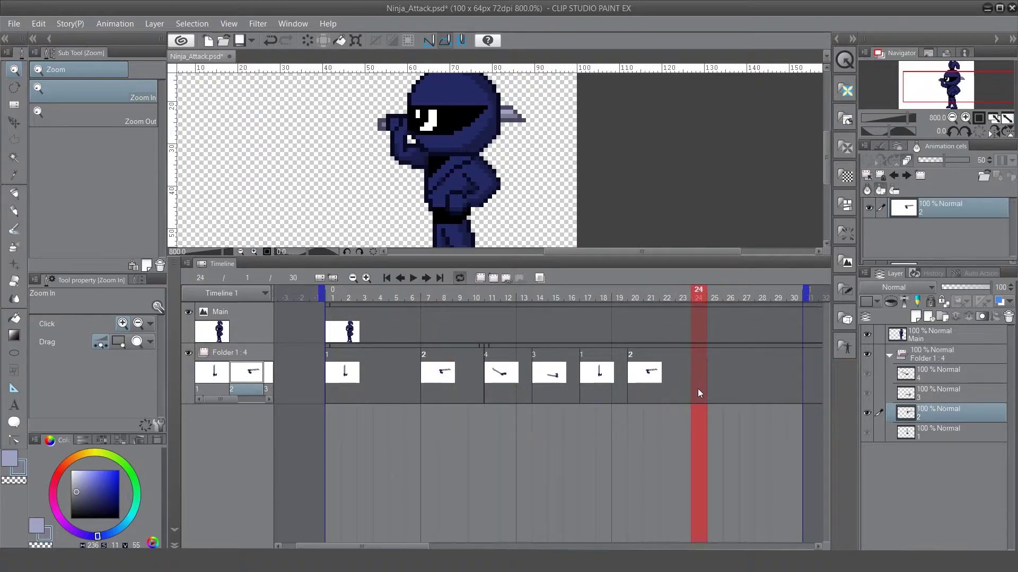
pyautogui.doubleClick(698, 387)
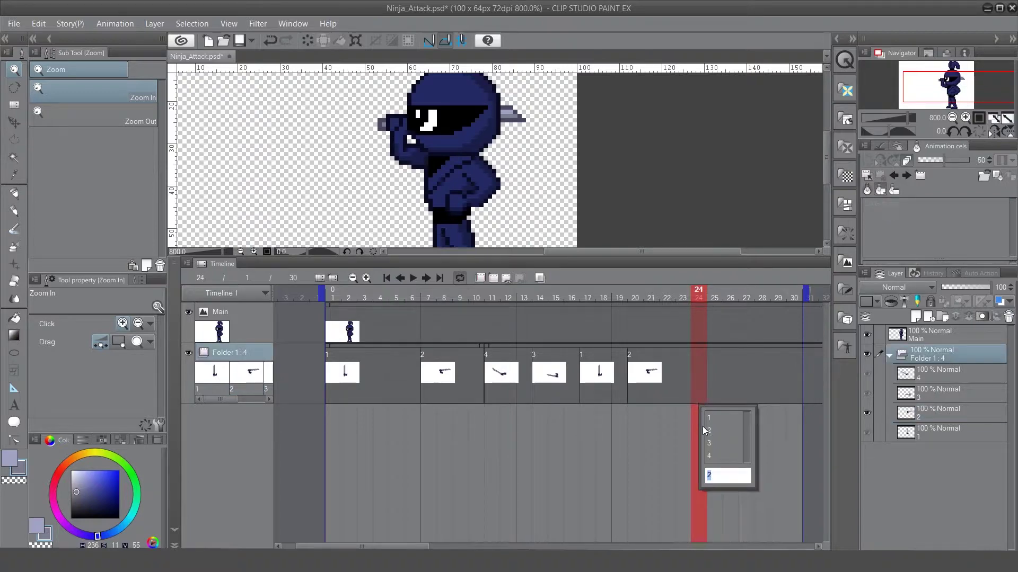
pyautogui.click(708, 455)
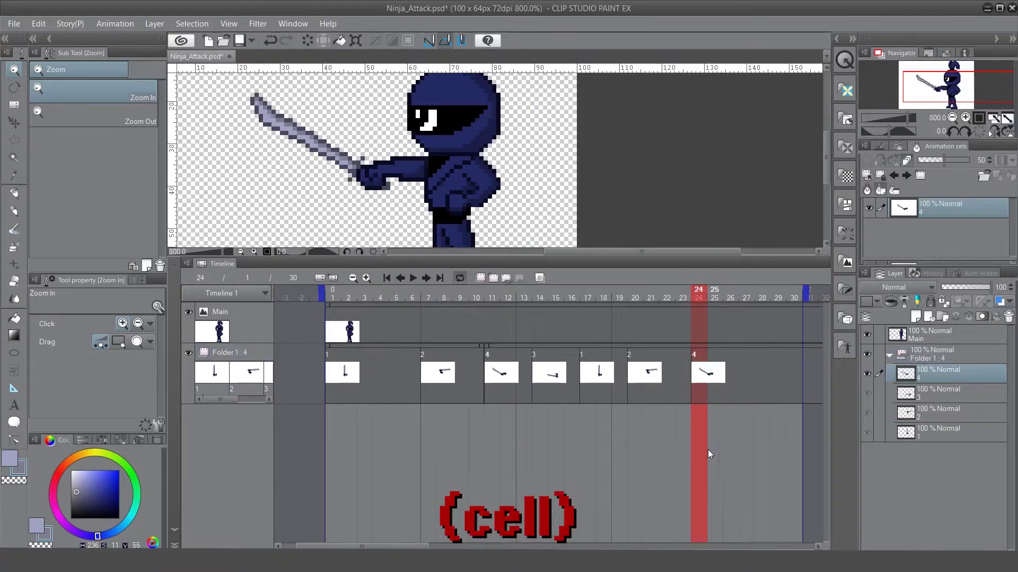
# - Assign cel 3 to frame 27 of the animation folder
pyautogui.click(745, 391)
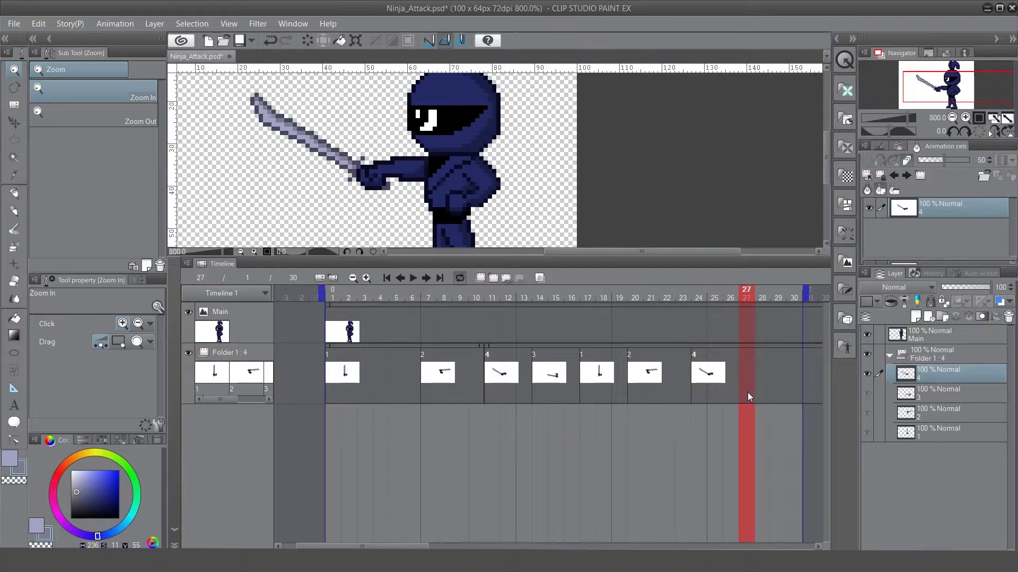
pyautogui.doubleClick(748, 393)
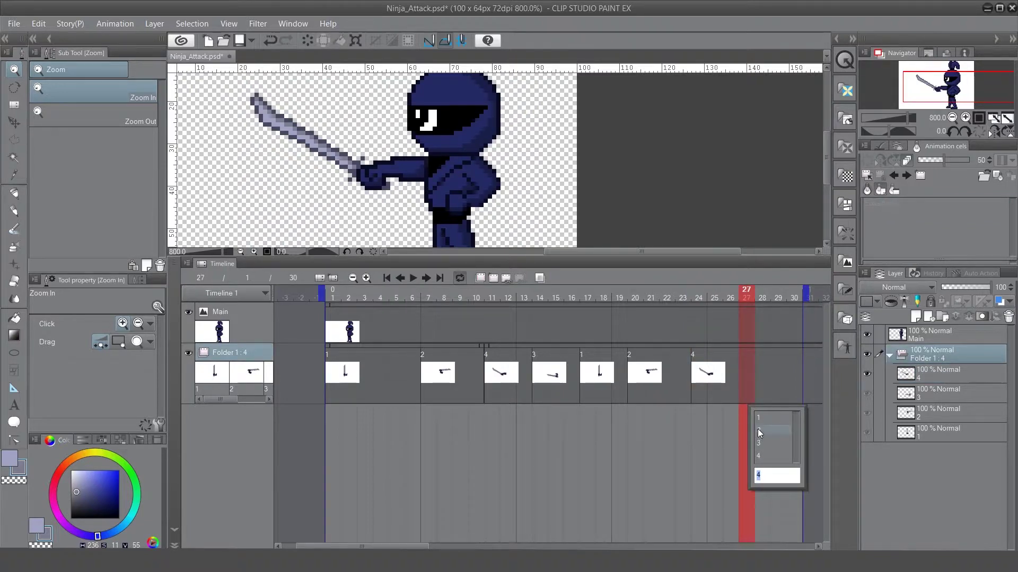
pyautogui.click(758, 443)
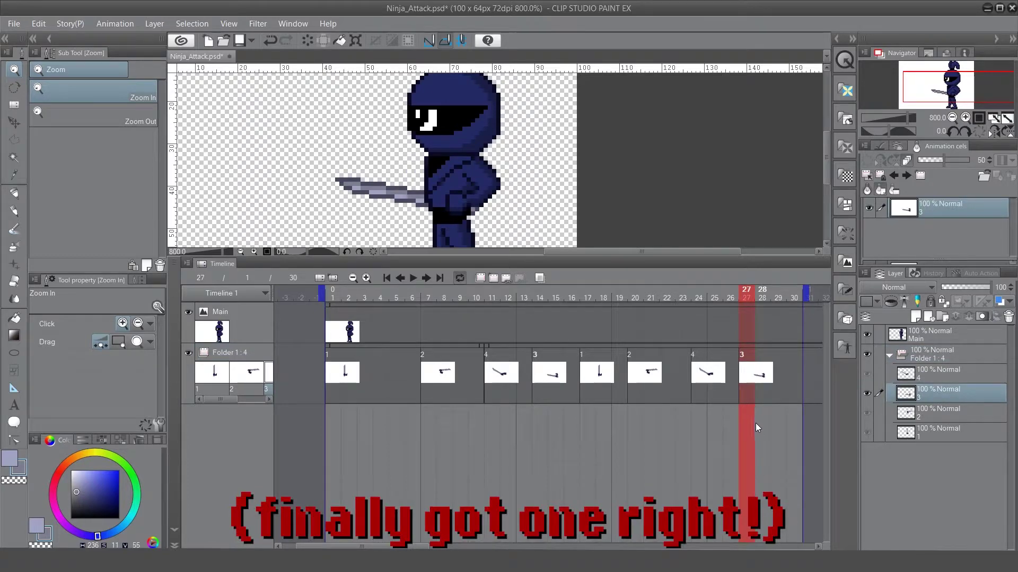
# - Assign cel 1 to frame 30 of the animation folder
pyautogui.click(795, 402)
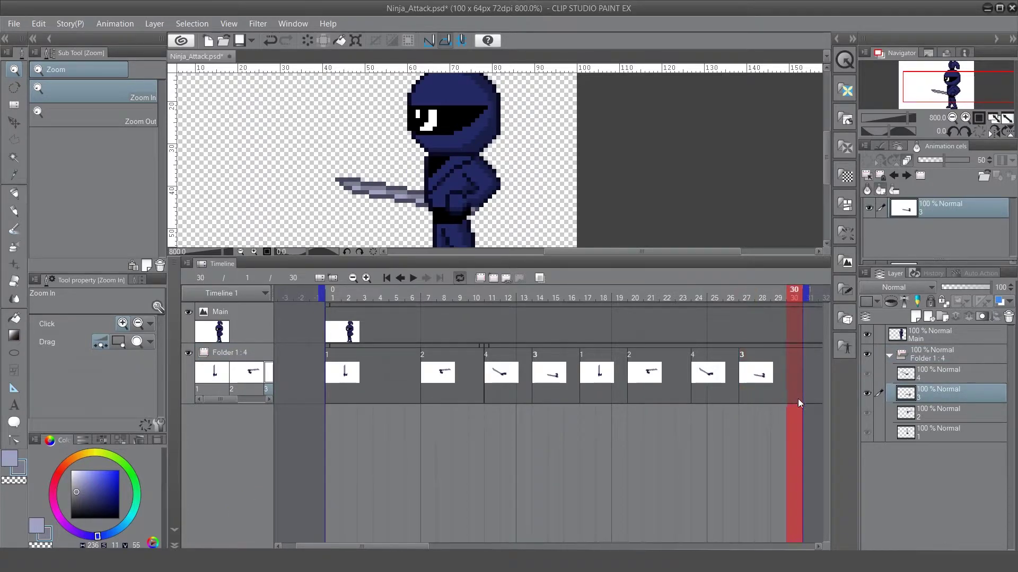
pyautogui.click(794, 399)
pyautogui.click(804, 418)
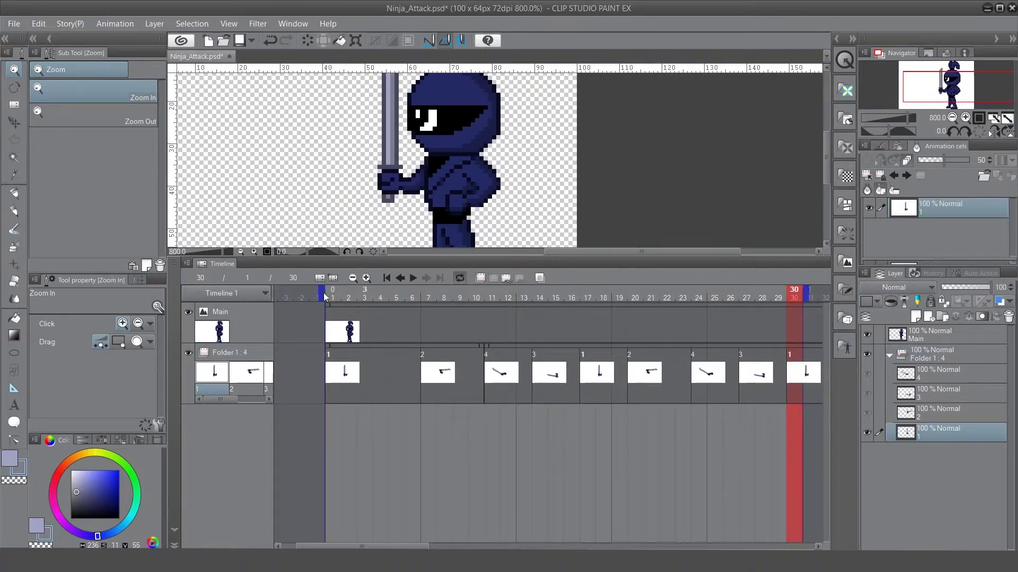
# - Enlarge the canvas area to show the whole ninja, then save the file and play the animation
pyautogui.moveTo(433, 258); pyautogui.dragTo(434, 390)
pyautogui.hotkey('ctrl', 's')
pyautogui.click(414, 412)
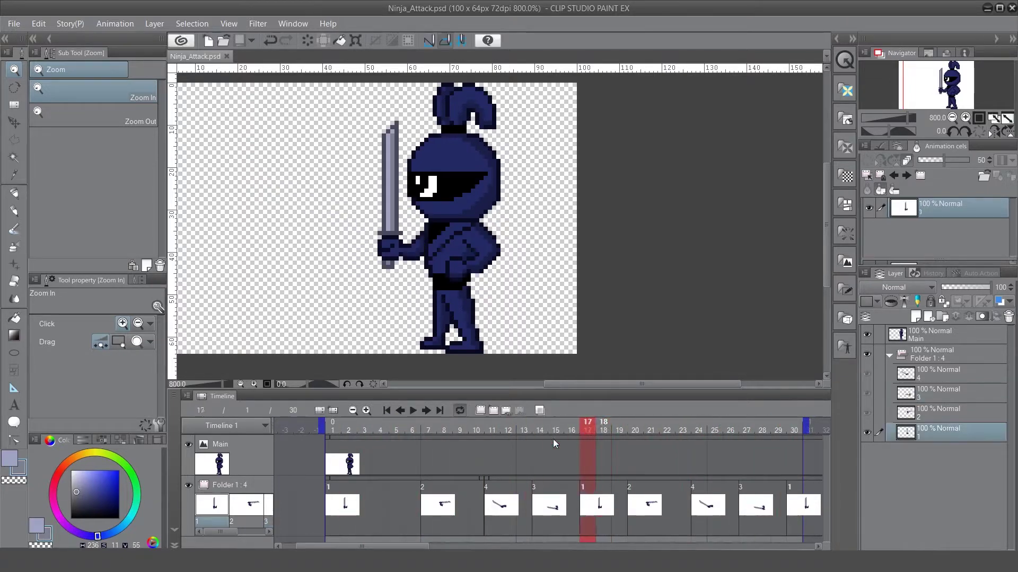
pyautogui.moveTo(332, 521); pyautogui.dragTo(364, 521)
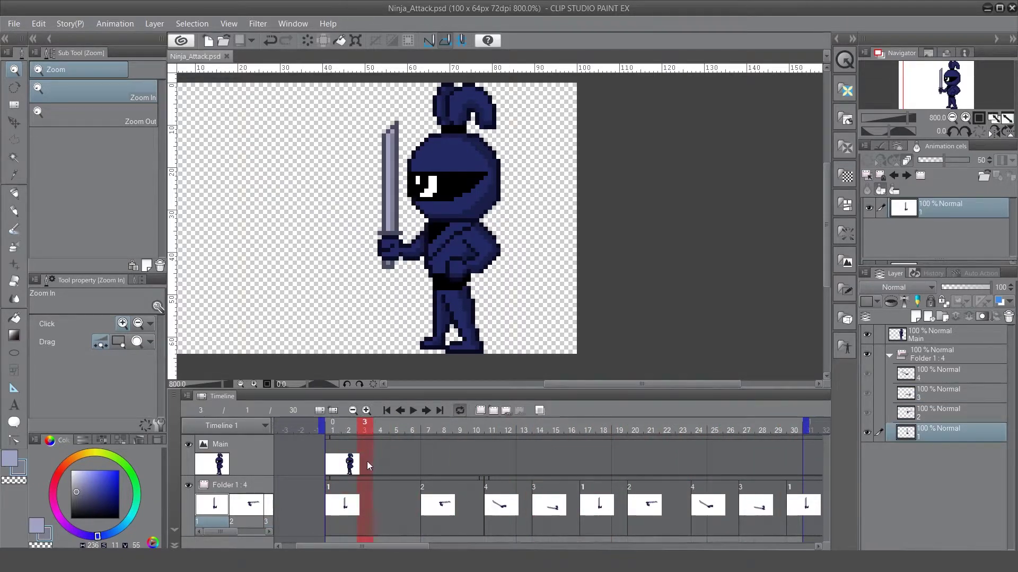
# - Rename the Main layer as Body
pyautogui.doubleClick(914, 334)
pyautogui.write('Body')
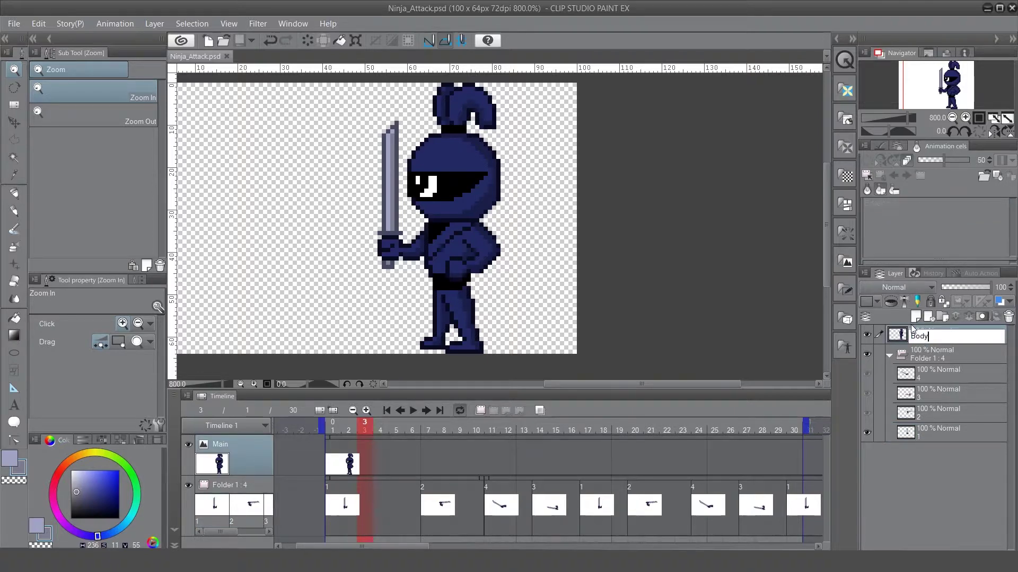
pyautogui.press('Return')
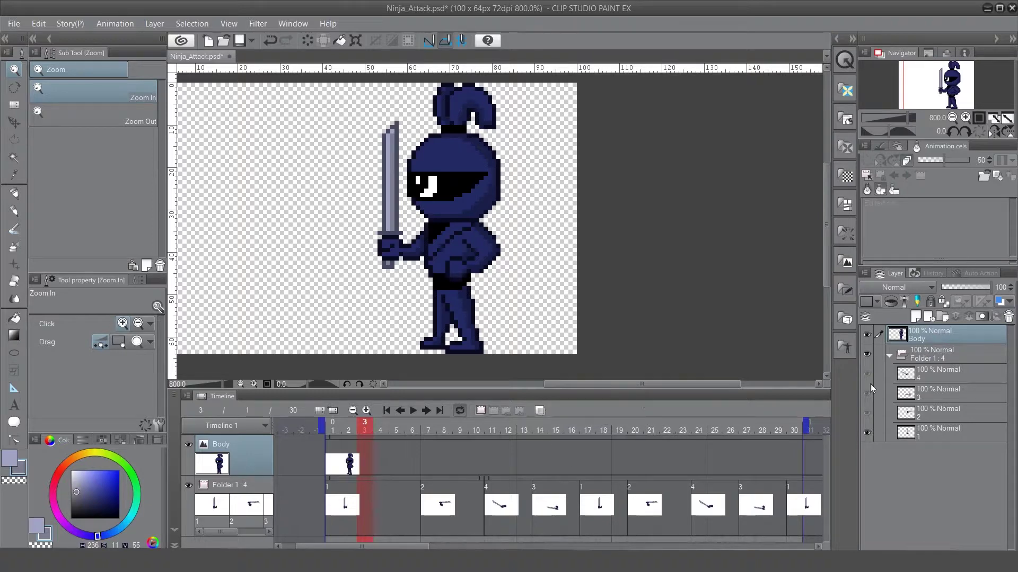
# - Create a new animation folder and move the Body layer into it
pyautogui.click(480, 410)
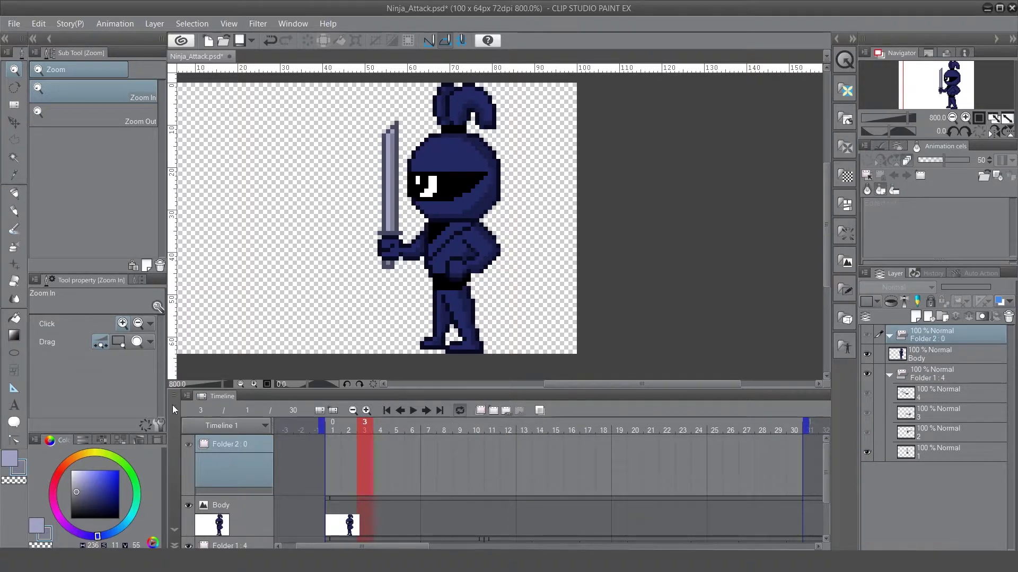
pyautogui.moveTo(927, 356); pyautogui.dragTo(931, 335)
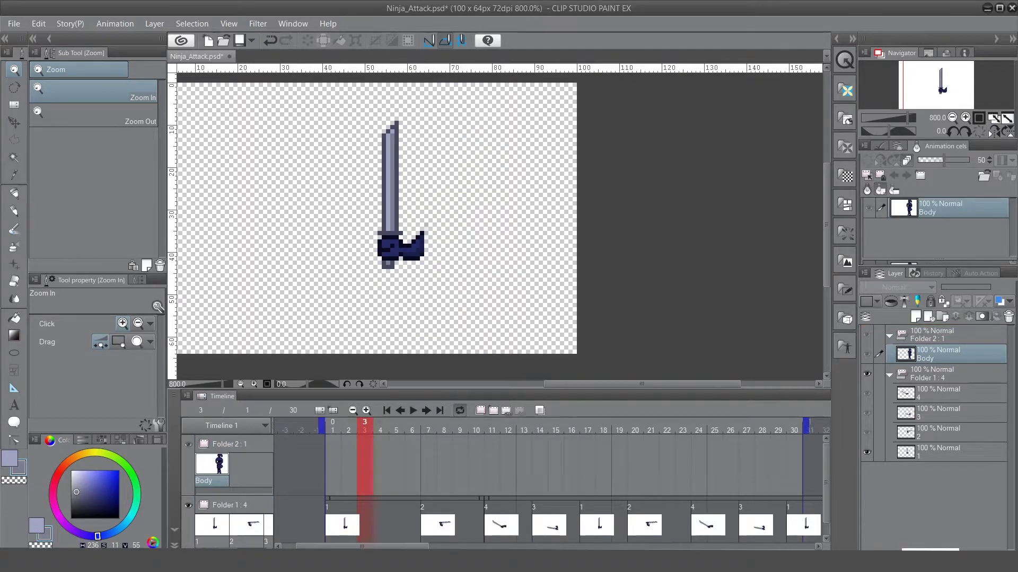
pyautogui.click(327, 465)
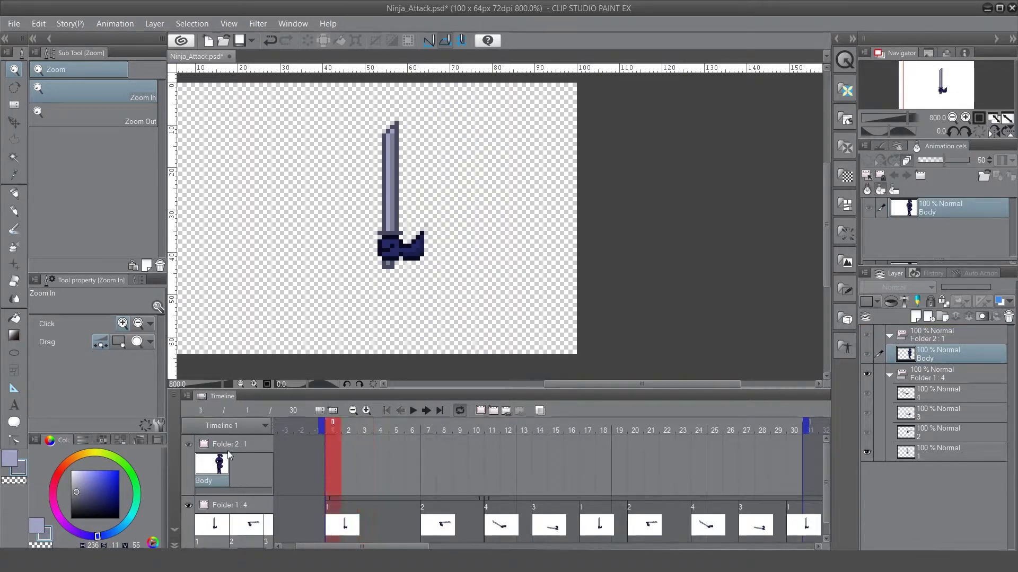
pyautogui.click(329, 465)
# - Rename the Body layer inside the new animation folder as 1
pyautogui.doubleClick(917, 358)
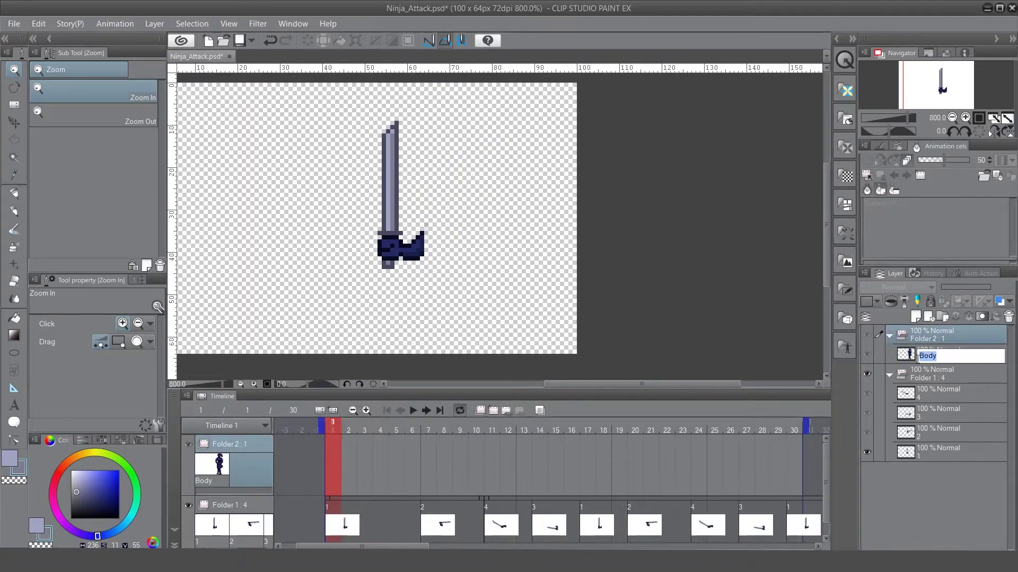
pyautogui.write('1')
pyautogui.press('Return')
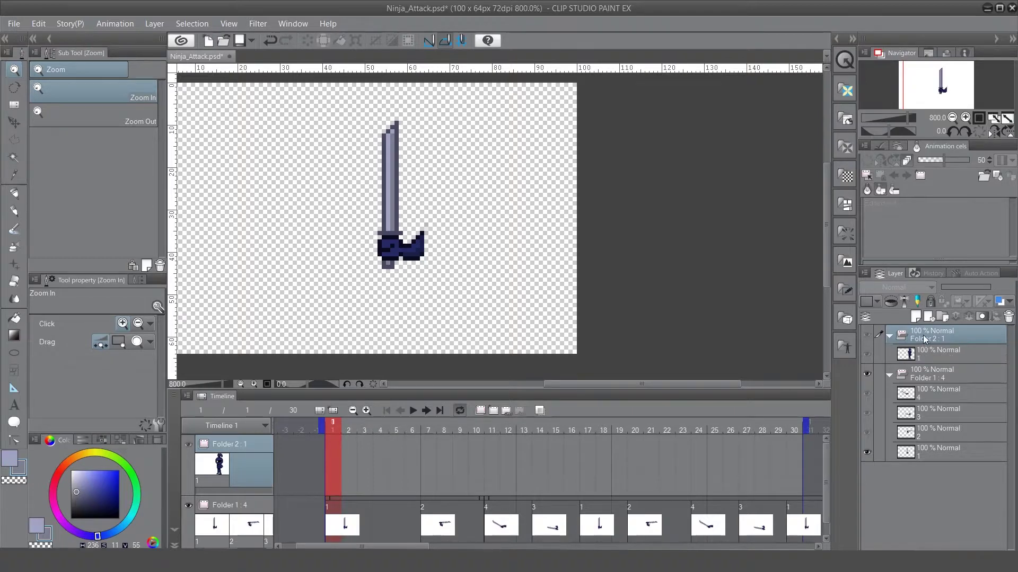
# - Rename the new animation folder as Body and the folder holding the four sword cels as Arm
pyautogui.doubleClick(221, 444)
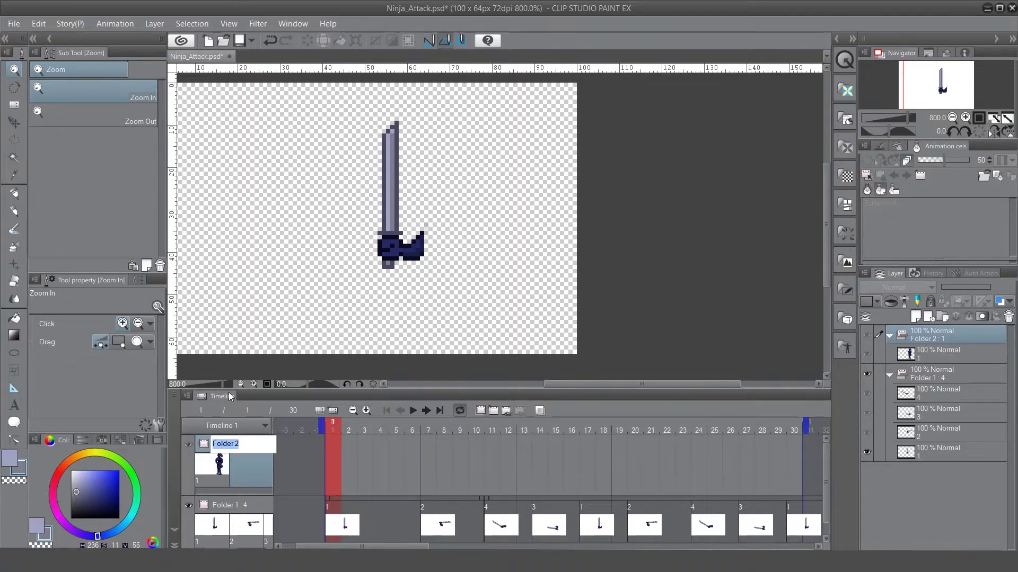
pyautogui.write('Body')
pyautogui.press('Return')
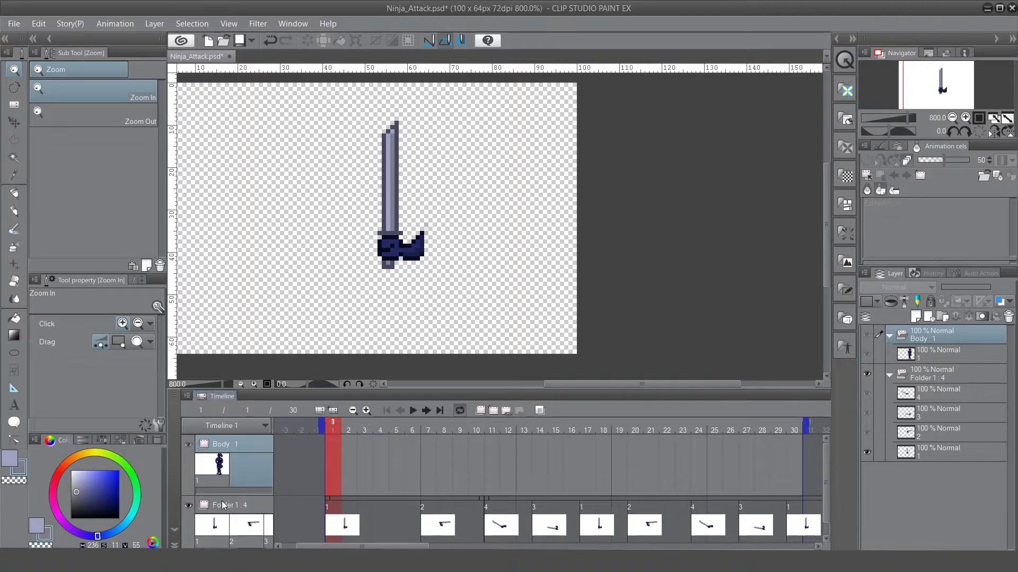
pyautogui.doubleClick(226, 504)
pyautogui.write('Arm')
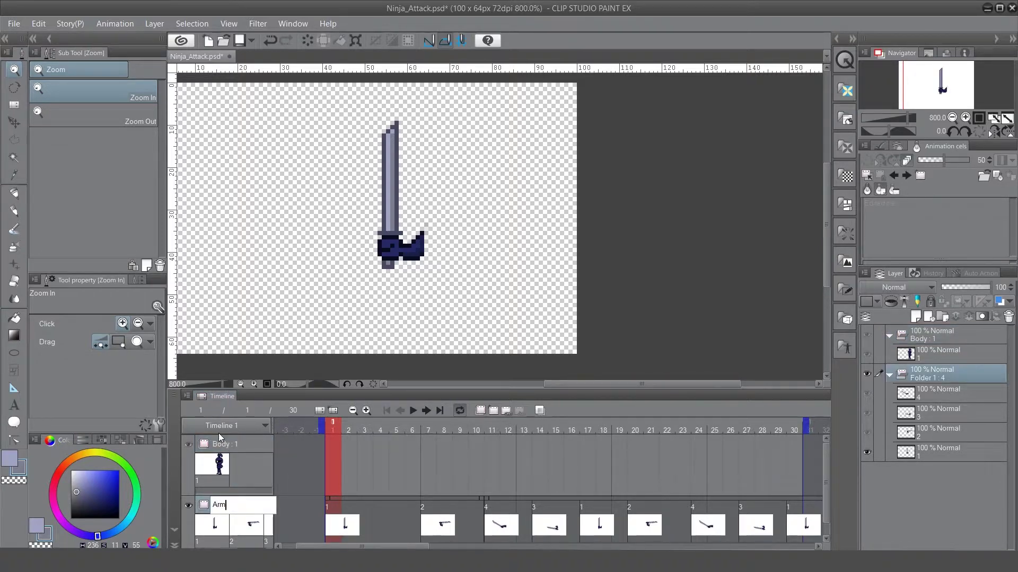
pyautogui.press('Return')
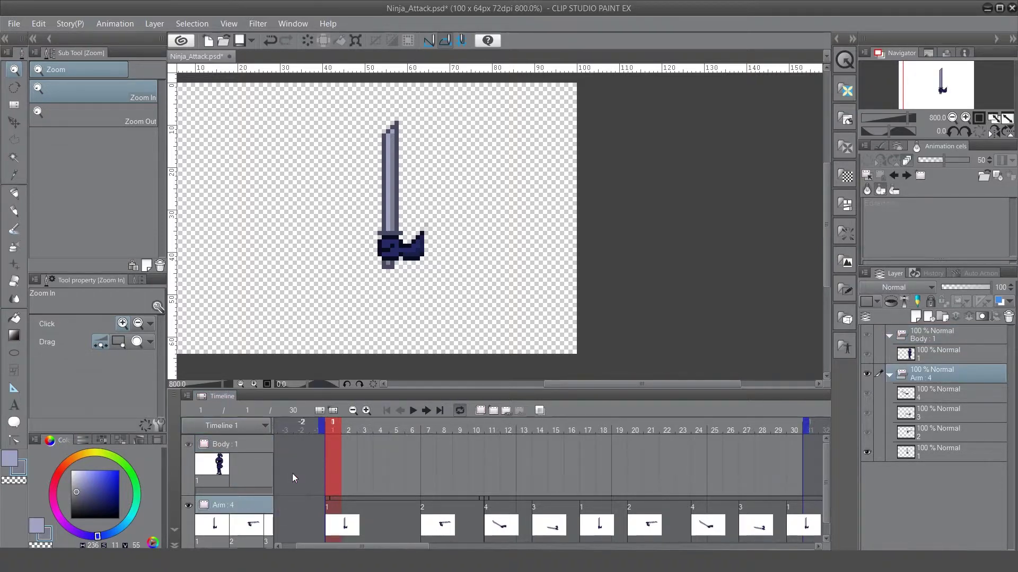
# - Assign cel 1 to frame 1 of the Body animation folder
pyautogui.click(331, 466)
pyautogui.click(329, 468)
pyautogui.click(346, 367)
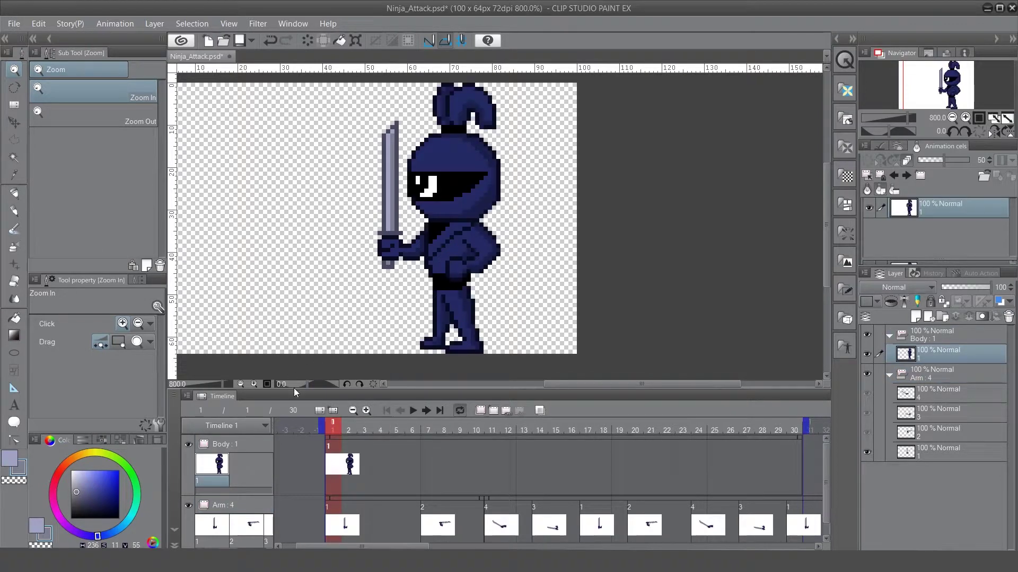
# - Duplicate cel 1 in the Body animation folder to make a second body cel
pyautogui.click(379, 449)
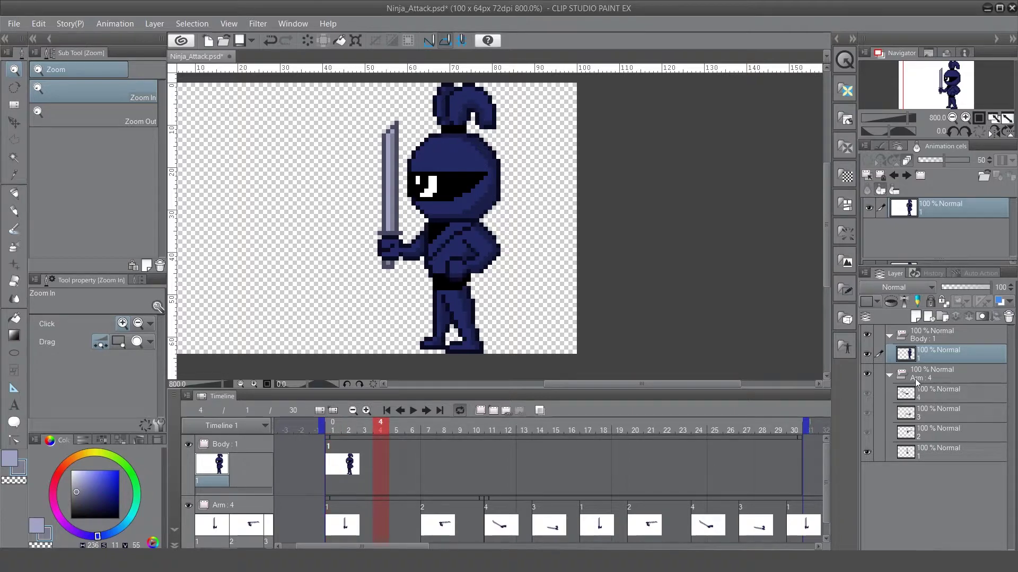
pyautogui.rightClick(923, 358)
pyautogui.click(892, 100)
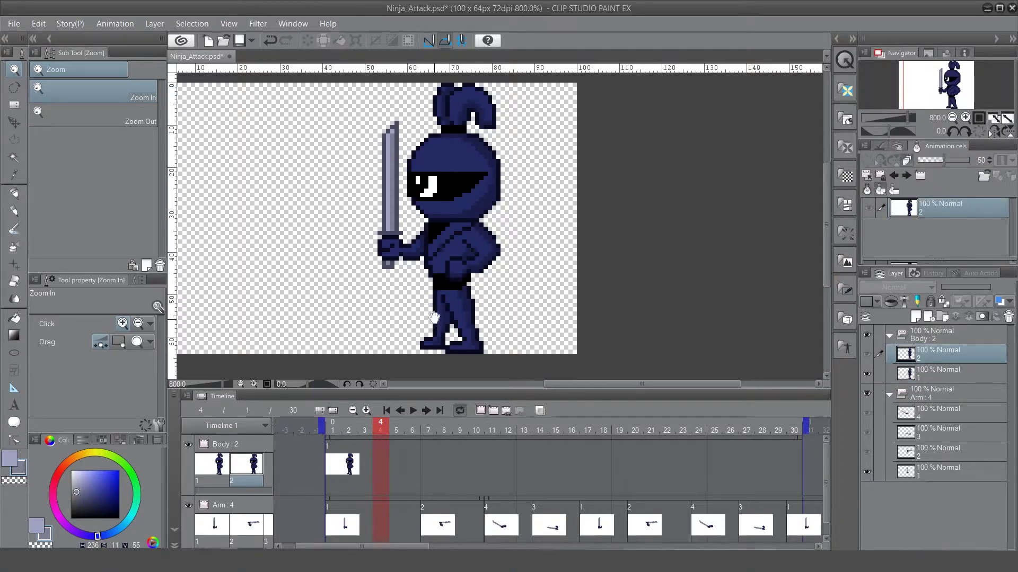
# - Sample the dark outline colour at the ninja's hip for the Dot pen and assign cel 2 to frame 4 of the Body folder
pyautogui.click(436, 297)
pyautogui.click(436, 297)
pyautogui.click(436, 297)
pyautogui.click(436, 297)
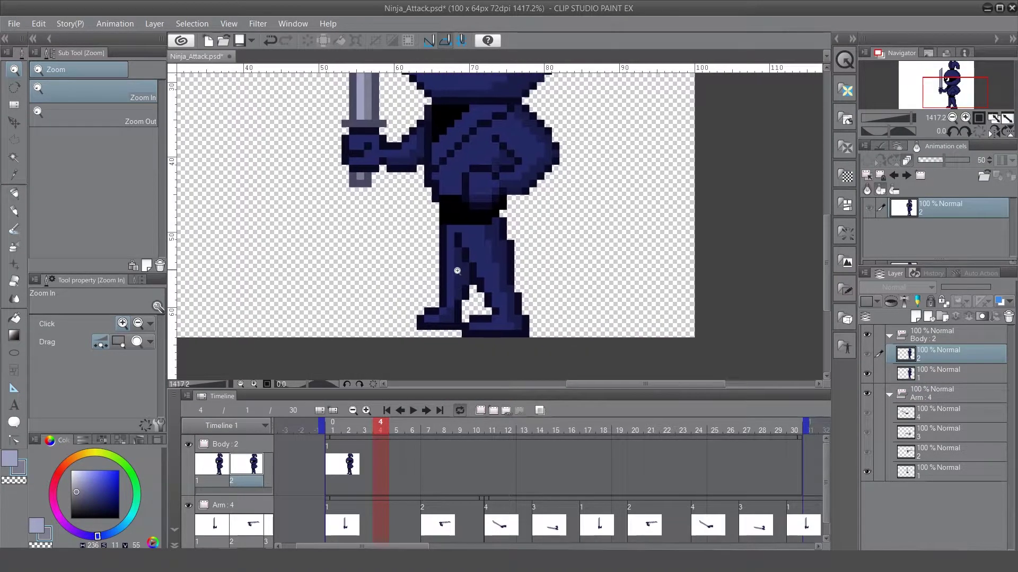
pyautogui.press('i')
pyautogui.click(508, 215)
pyautogui.press('p')
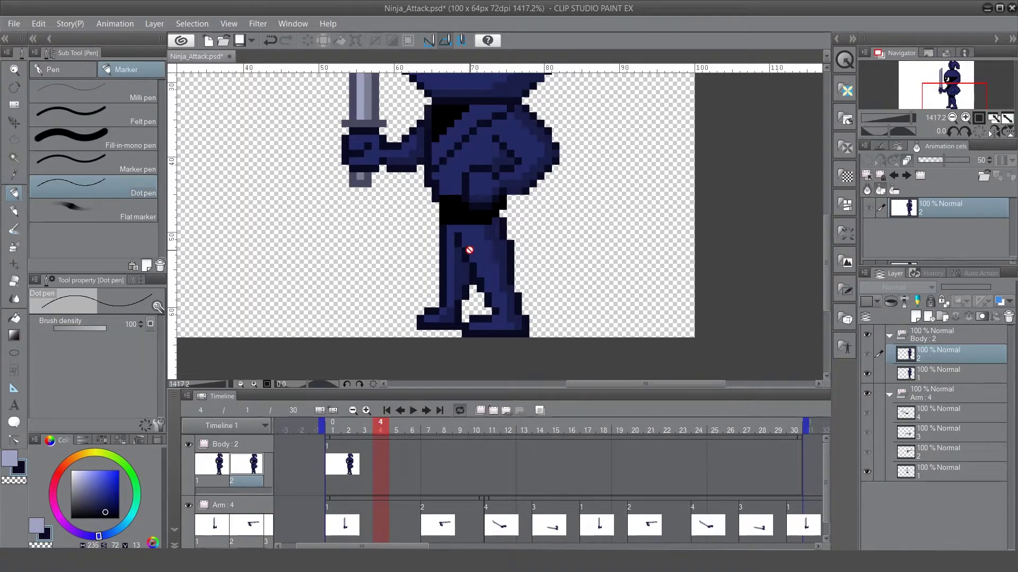
pyautogui.click(380, 483)
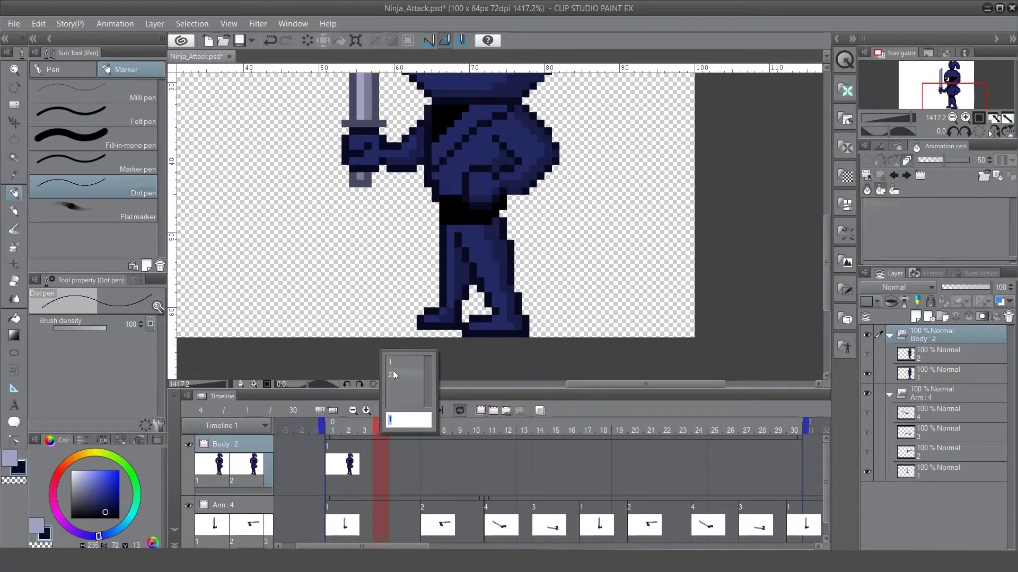
pyautogui.click(392, 370)
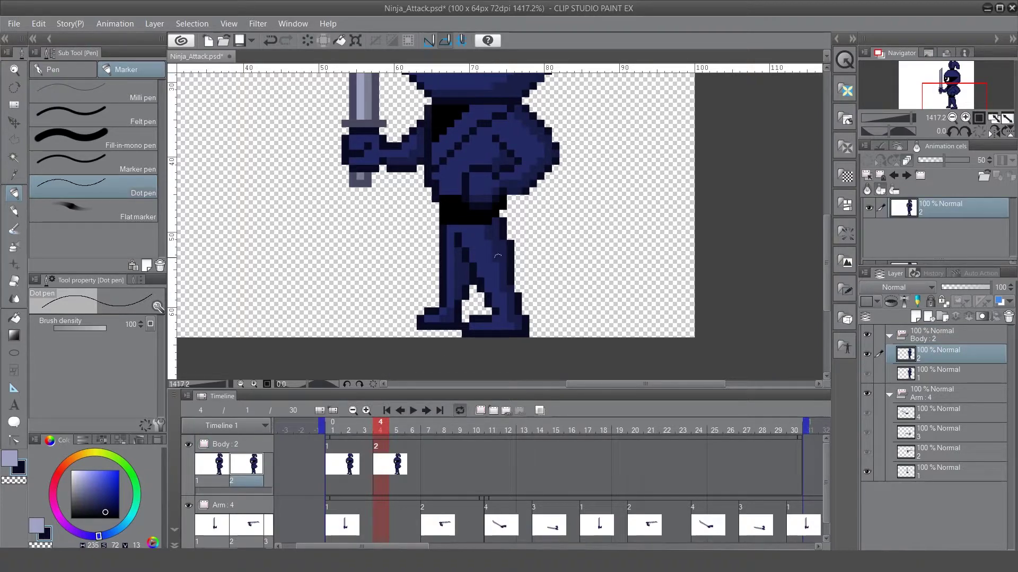
# - Erase both legs and the front foot from Body cel 2, leaving only the rear foot
pyautogui.moveTo(510, 310)
pyautogui.mouseDown()
pyautogui.moveTo(468, 310)
pyautogui.moveTo(534, 309)
pyautogui.moveTo(479, 302)
pyautogui.moveTo(448, 309)
pyautogui.moveTo(456, 327)
pyautogui.moveTo(426, 319)
pyautogui.moveTo(438, 311)
pyautogui.moveTo(443, 228)
pyautogui.moveTo(503, 226)
pyautogui.moveTo(482, 233)
pyautogui.moveTo(519, 252)
pyautogui.moveTo(518, 271)
pyautogui.moveTo(502, 258)
pyautogui.moveTo(507, 298)
pyautogui.moveTo(500, 277)
pyautogui.moveTo(494, 302)
pyautogui.moveTo(478, 256)
pyautogui.moveTo(479, 279)
pyautogui.moveTo(446, 245)
pyautogui.moveTo(451, 234)
pyautogui.moveTo(454, 294)
pyautogui.moveTo(463, 276)
pyautogui.mouseUp()
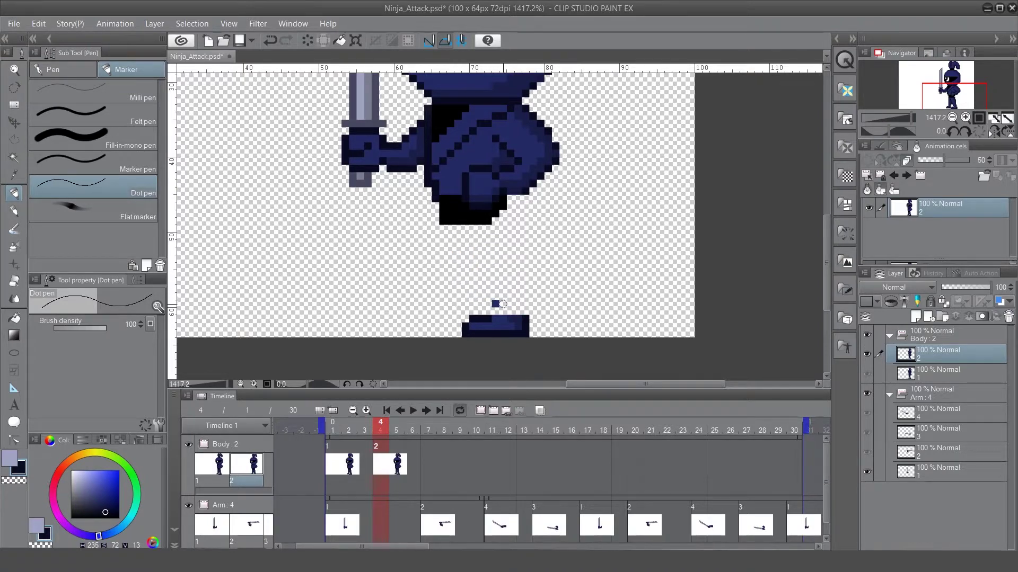
pyautogui.click(496, 304)
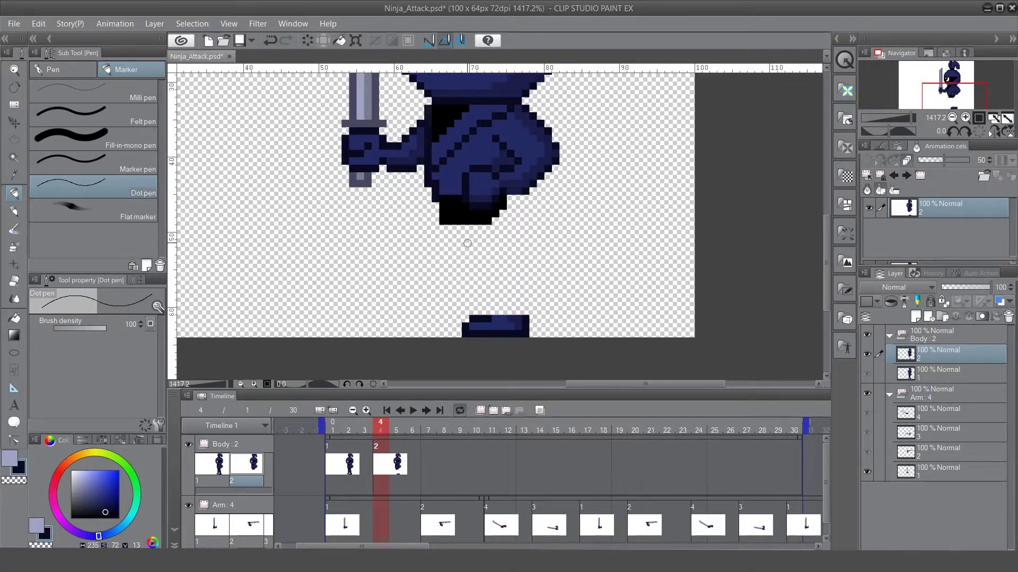
pyautogui.click(14, 122)
pyautogui.moveTo(480, 334); pyautogui.dragTo(466, 329)
pyautogui.hotkey('ctrl', 'z')
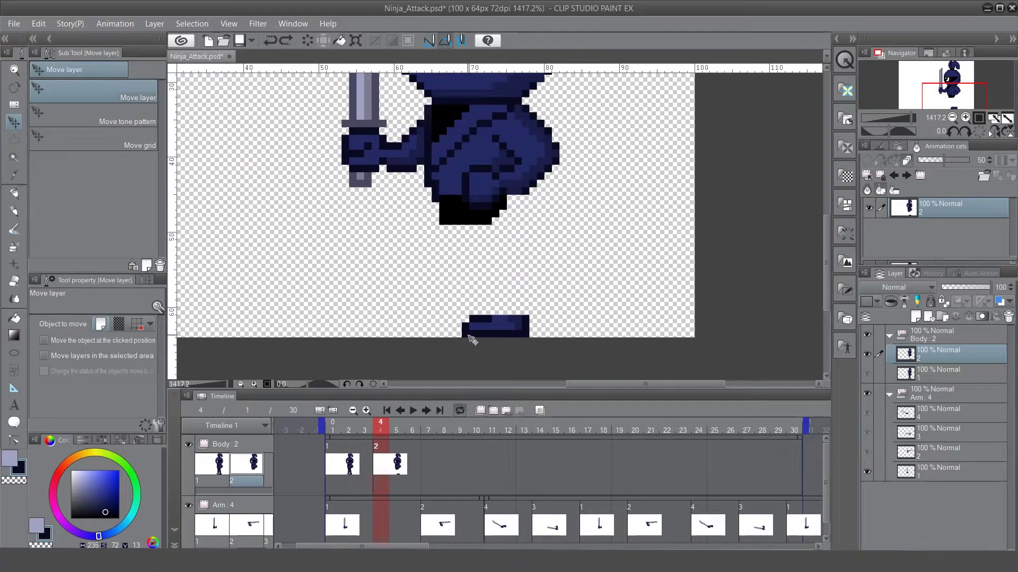
# - Isolate the remaining foot with a polyline selection, move it about 5 px toward the sword side, and deselect
pyautogui.click(14, 141)
pyautogui.click(537, 295)
pyautogui.click(447, 300)
pyautogui.click(448, 354)
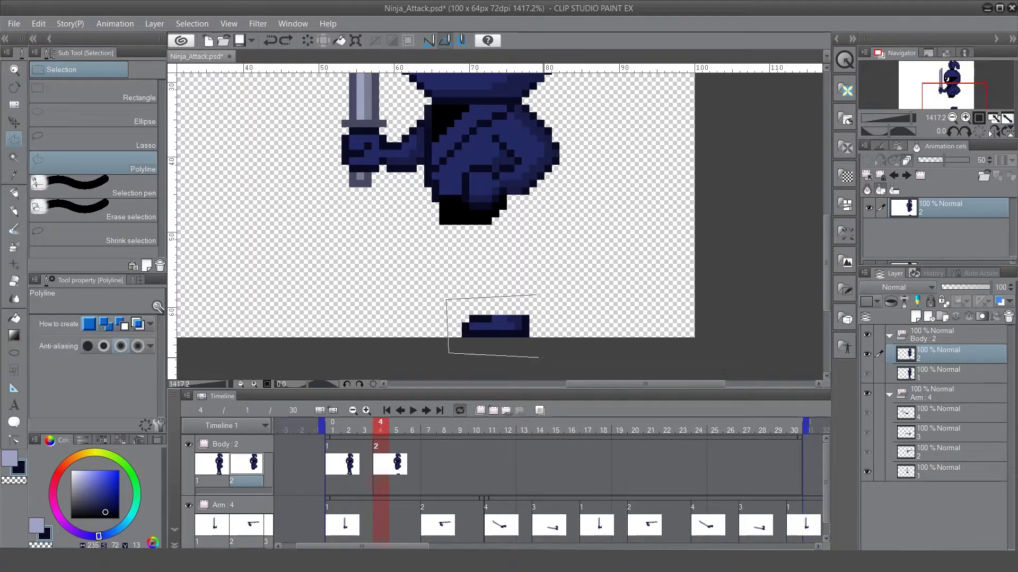
pyautogui.click(537, 358)
pyautogui.doubleClick(529, 293)
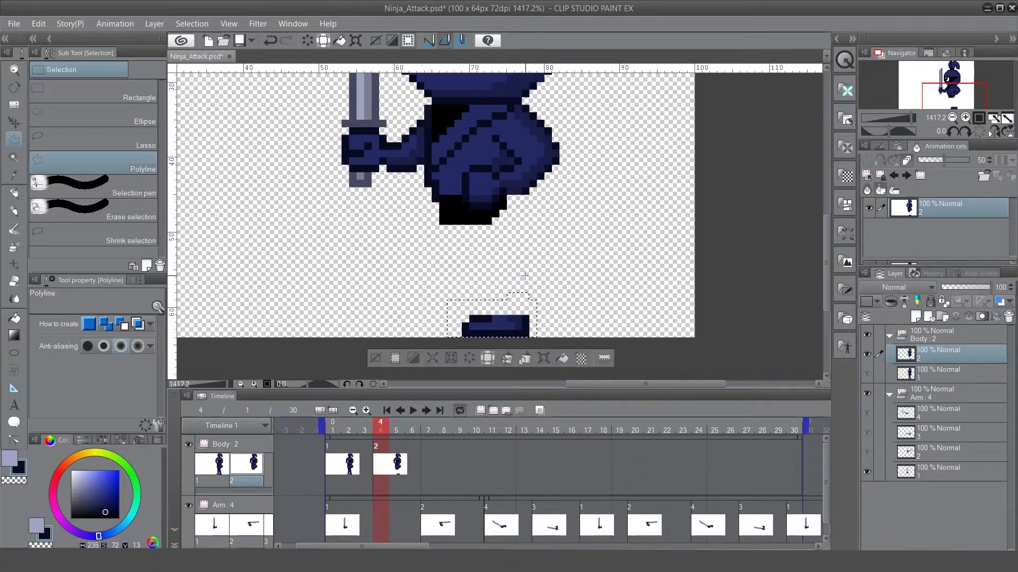
pyautogui.click(15, 122)
pyautogui.moveTo(505, 339); pyautogui.dragTo(467, 340)
pyautogui.hotkey('ctrl', 'd')
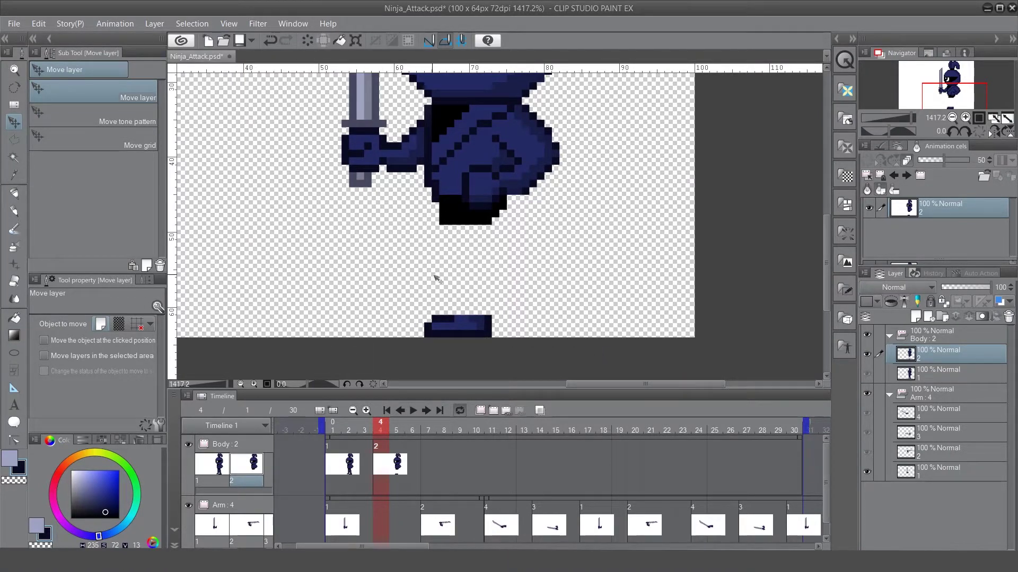
# - Draw the front and back outlines of a single straight leg from the belt down to the foot on Body cel 2
pyautogui.press('p')
pyautogui.moveTo(441, 228); pyautogui.dragTo(453, 305)
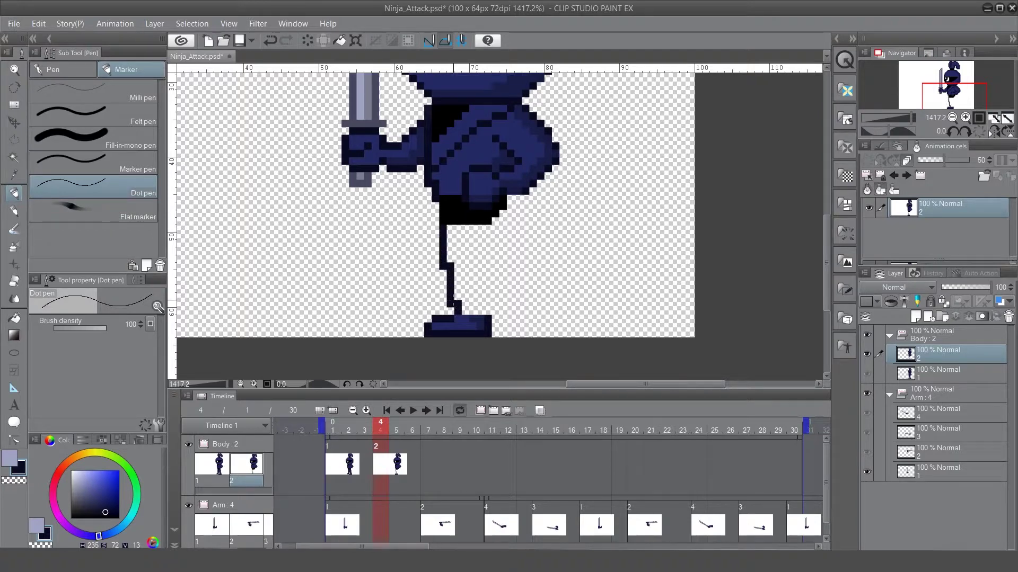
pyautogui.moveTo(489, 228)
pyautogui.mouseDown()
pyautogui.moveTo(496, 239)
pyautogui.moveTo(476, 314)
pyautogui.mouseUp()
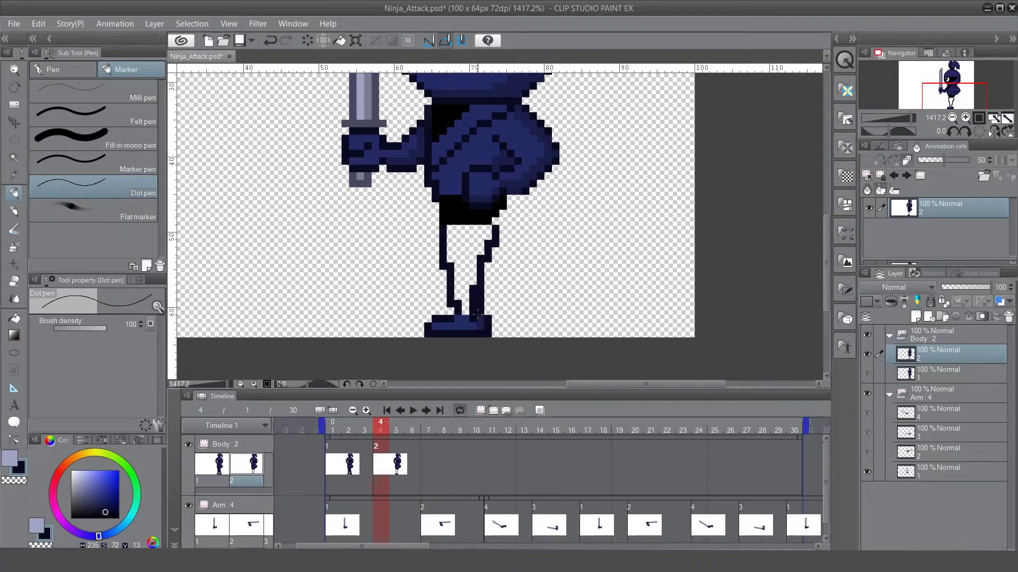
pyautogui.moveTo(493, 250)
pyautogui.mouseDown()
pyautogui.moveTo(483, 282)
pyautogui.moveTo(445, 301)
pyautogui.mouseUp()
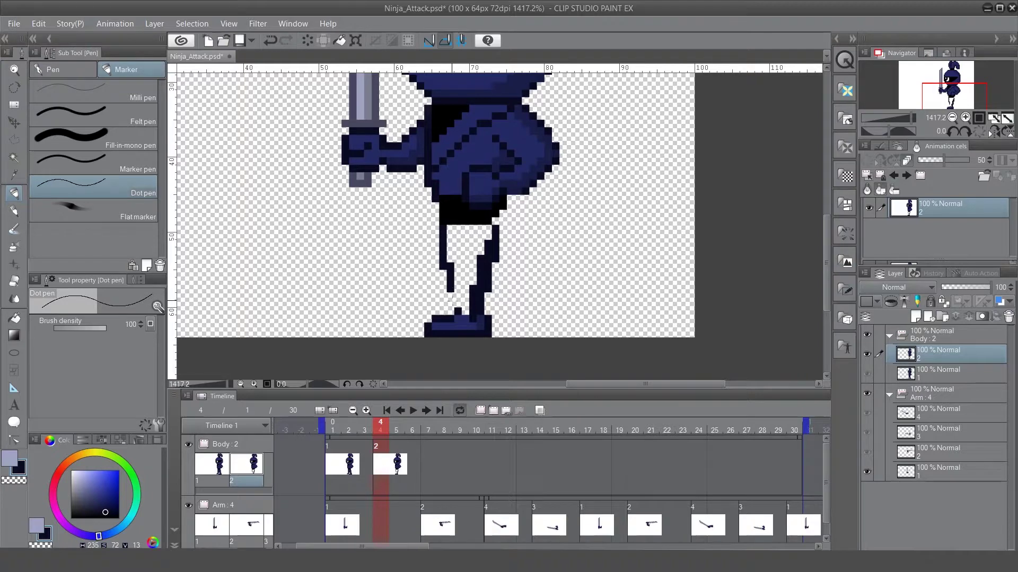
pyautogui.moveTo(457, 306); pyautogui.dragTo(453, 292)
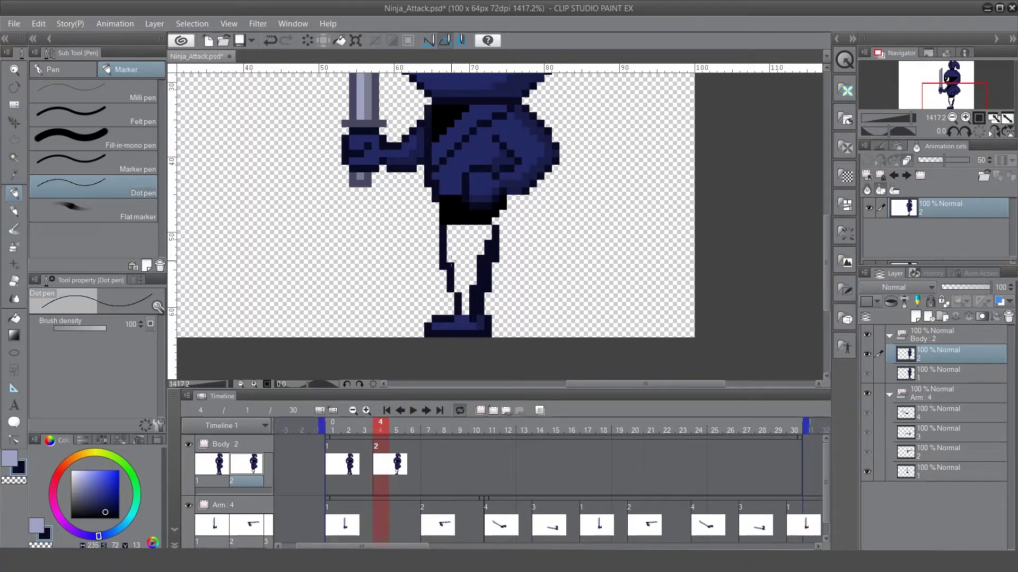
# - Shade the inside of the leg's rear edge with the dark blue sampled from the hand, and clean up the front outline
pyautogui.keyDown('alt'); pyautogui.click(482, 187); pyautogui.keyUp('alt')
pyautogui.moveTo(483, 262); pyautogui.dragTo(479, 278)
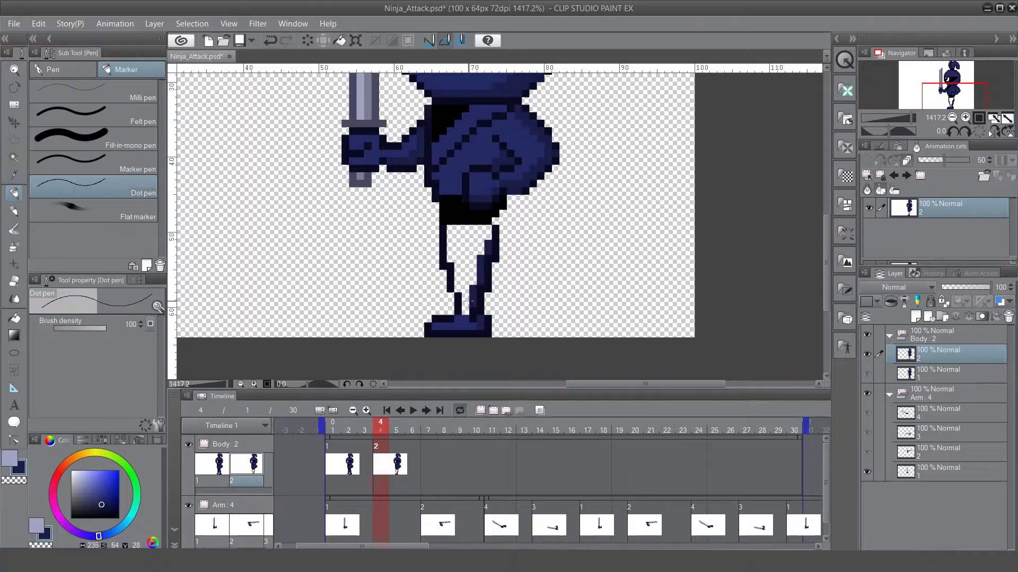
pyautogui.click(488, 230)
pyautogui.click(488, 235)
pyautogui.click(481, 251)
pyautogui.click(475, 281)
pyautogui.moveTo(442, 268)
pyautogui.mouseDown()
pyautogui.moveTo(444, 248)
pyautogui.moveTo(448, 275)
pyautogui.mouseUp()
pyautogui.keyDown('alt'); pyautogui.click(451, 250); pyautogui.keyUp('alt')
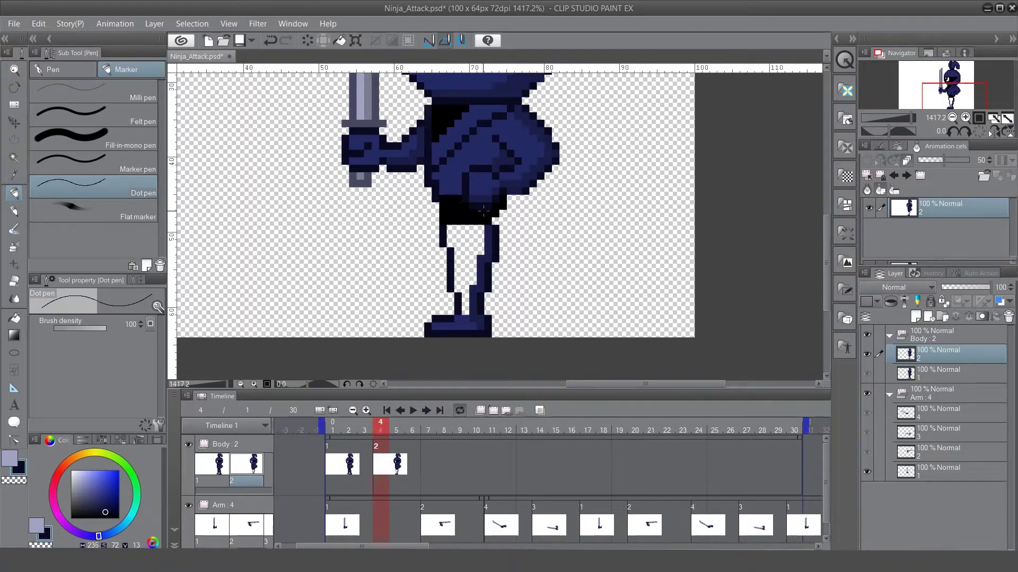
# - Fill the inside of the leg with the ninja's main blue
pyautogui.keyDown('alt'); pyautogui.click(469, 269); pyautogui.keyUp('alt')
pyautogui.moveTo(464, 230); pyautogui.dragTo(466, 307)
pyautogui.moveTo(457, 230)
pyautogui.mouseDown()
pyautogui.moveTo(457, 288)
pyautogui.moveTo(459, 229)
pyautogui.moveTo(452, 240)
pyautogui.moveTo(477, 234)
pyautogui.moveTo(469, 274)
pyautogui.moveTo(460, 255)
pyautogui.moveTo(471, 279)
pyautogui.mouseUp()
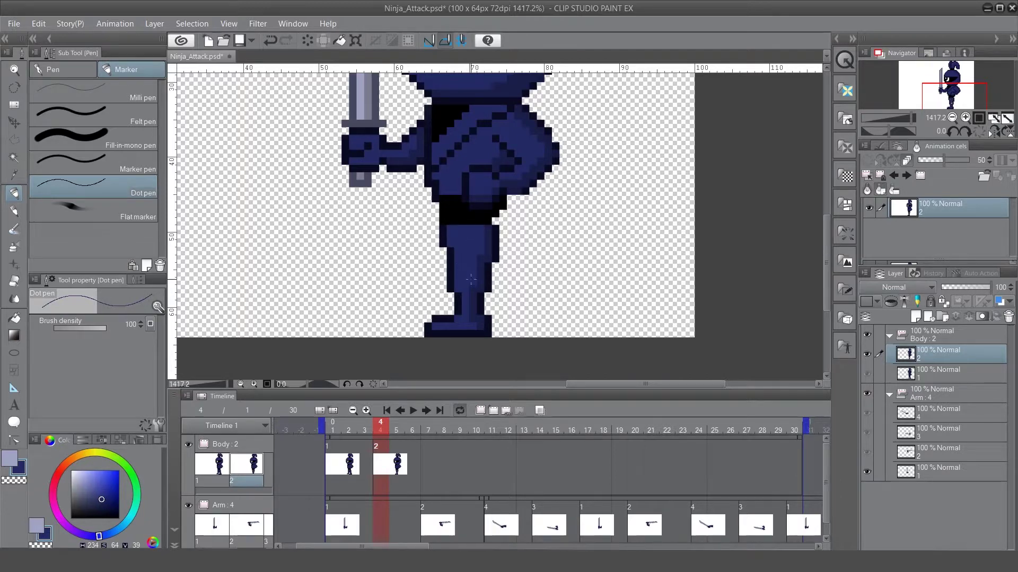
# - Move the whole Body cel 2 about 2 px toward the sword and compare it with the neighbouring frames
pyautogui.click(391, 448)
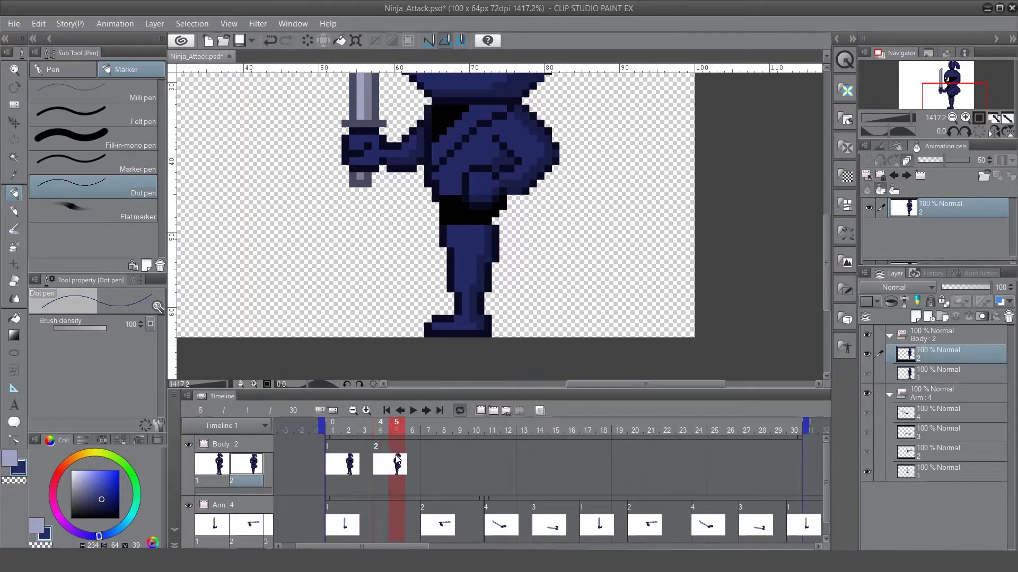
pyautogui.moveTo(387, 472)
pyautogui.mouseDown()
pyautogui.moveTo(358, 473)
pyautogui.moveTo(384, 483)
pyautogui.mouseUp()
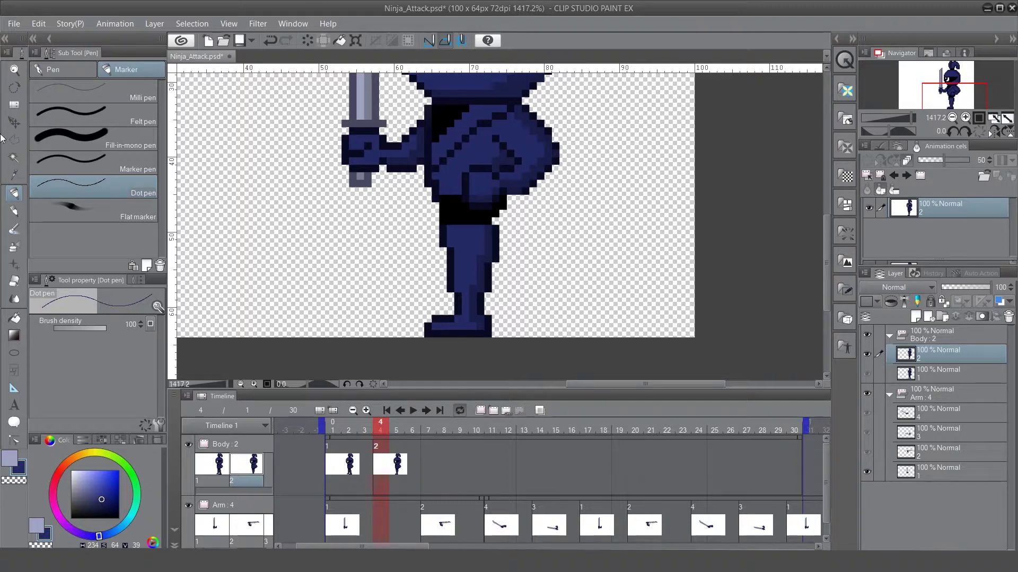
pyautogui.click(14, 122)
pyautogui.moveTo(434, 317); pyautogui.dragTo(419, 316)
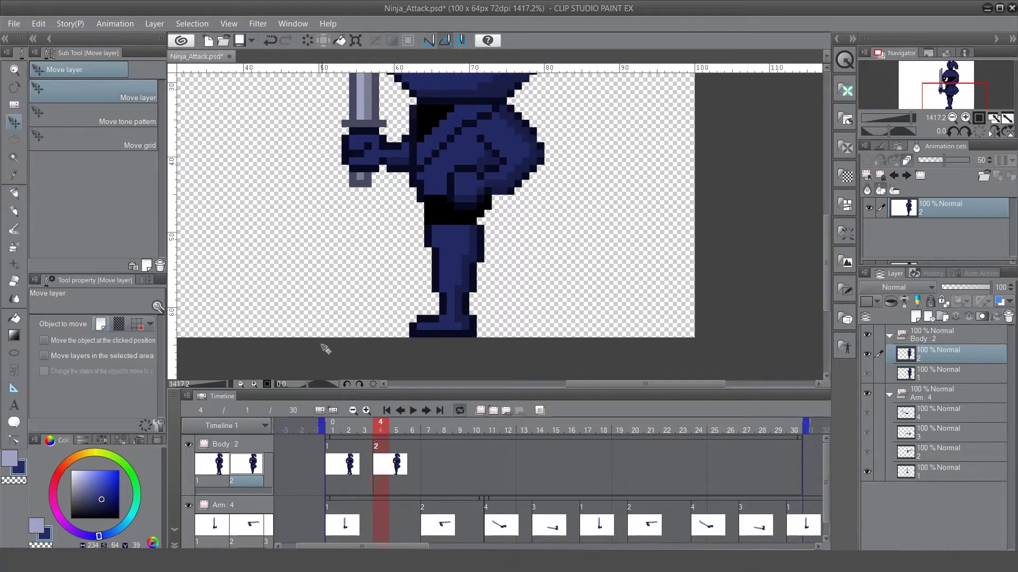
pyautogui.moveTo(384, 466); pyautogui.dragTo(409, 495)
pyautogui.click(944, 371)
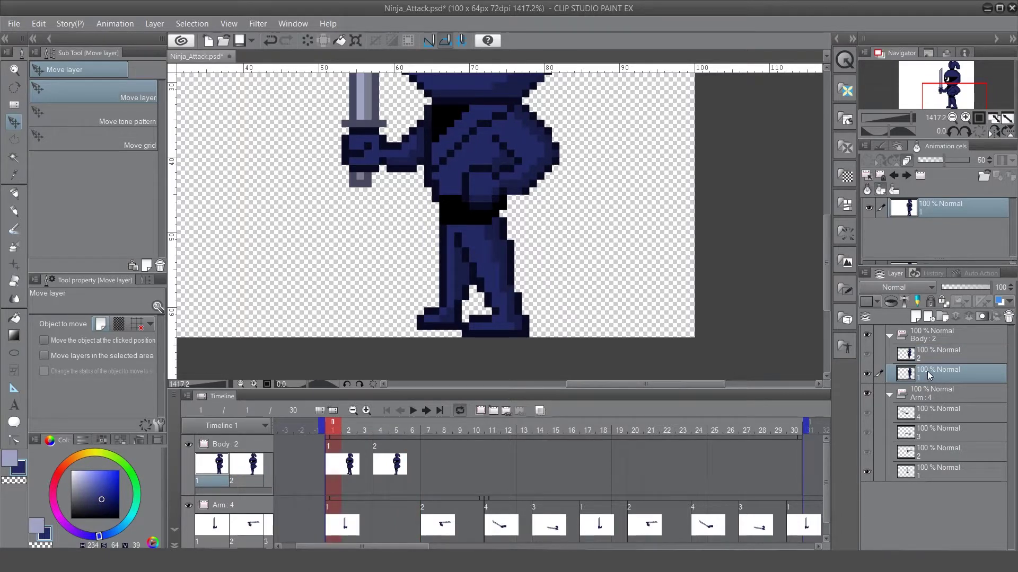
pyautogui.rightClick(927, 371)
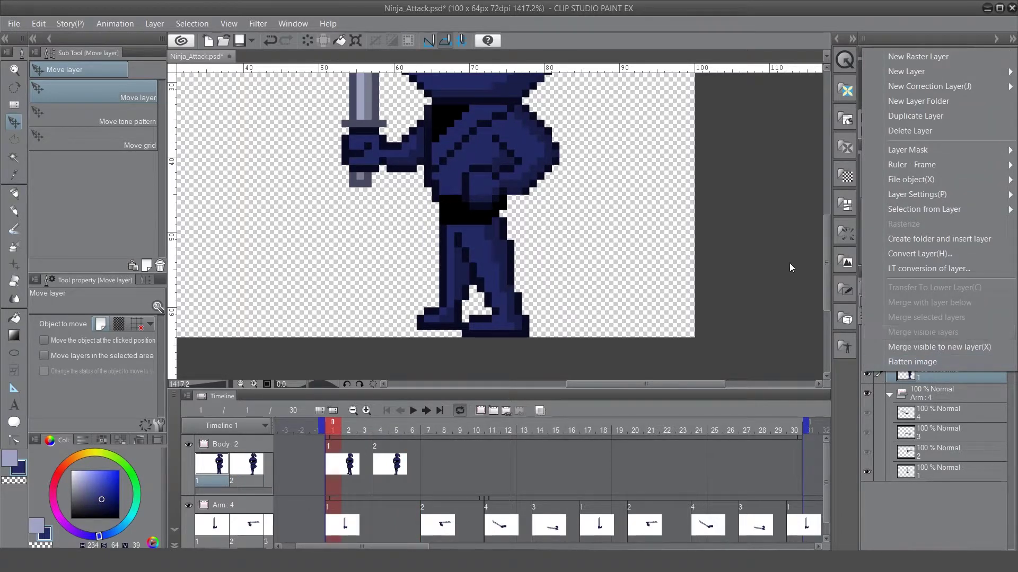
pyautogui.click(901, 131)
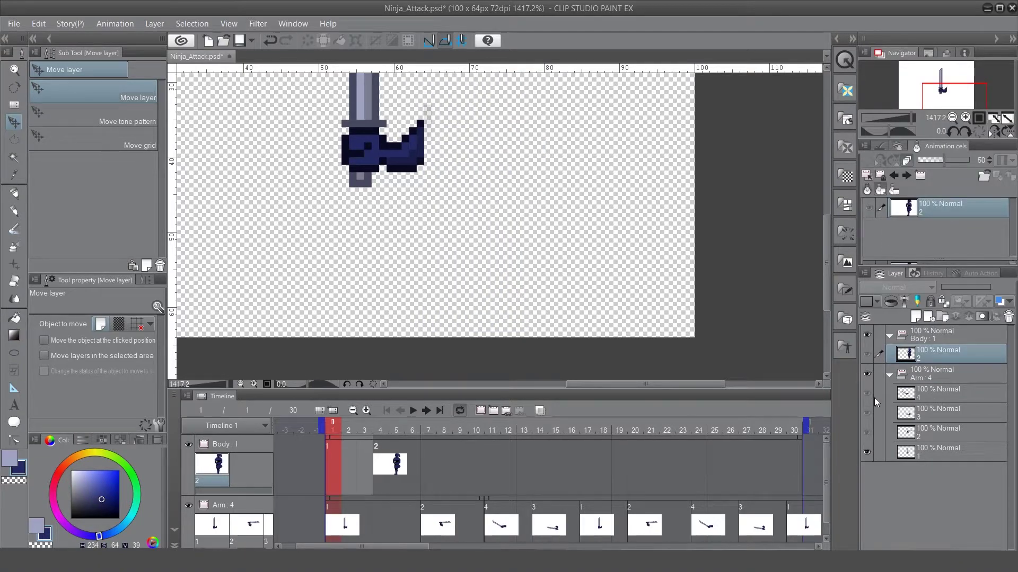
pyautogui.hotkey('ctrl', 'z')
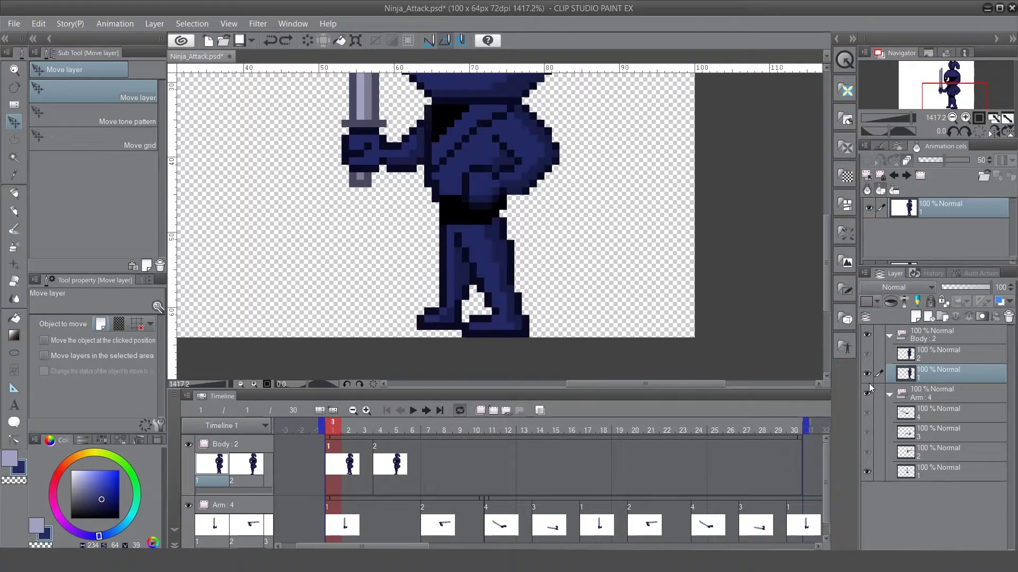
# - Duplicate Body cel 1, place the copy above cel 2 and rename it as 3
pyautogui.rightClick(931, 375)
pyautogui.click(890, 115)
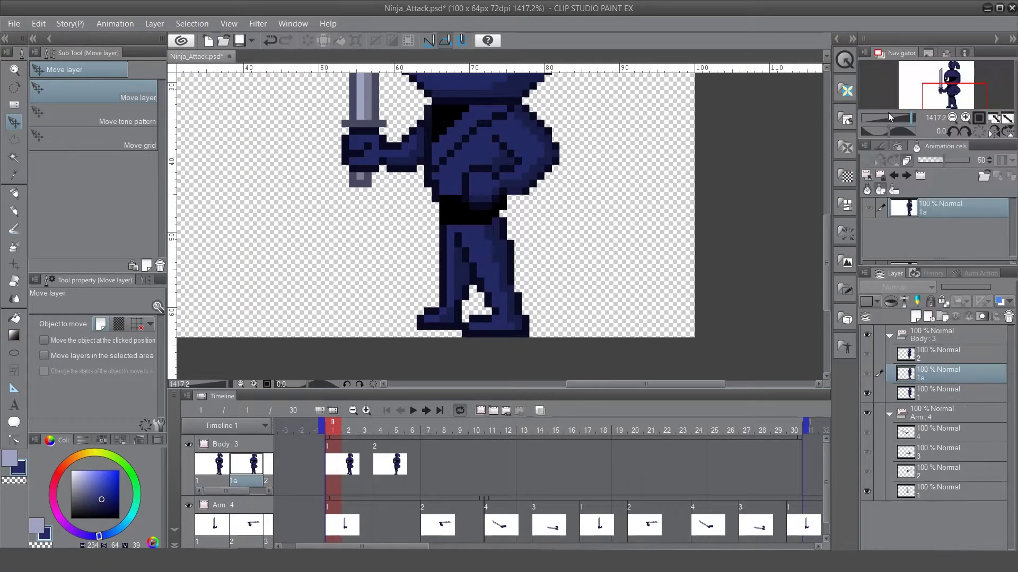
pyautogui.doubleClick(922, 376)
pyautogui.write('2')
pyautogui.press('Return')
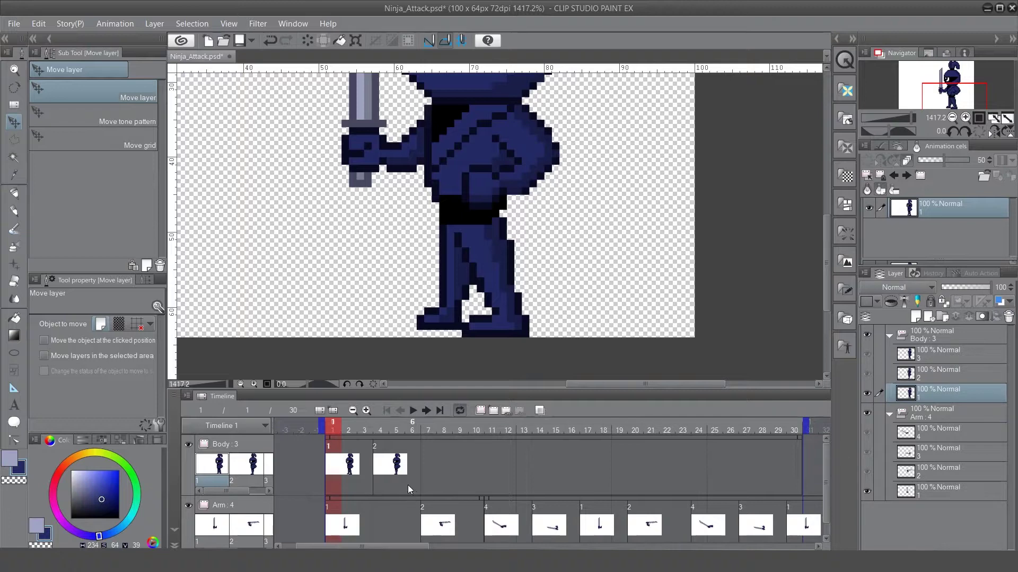
# - Assign cel 3 to frame 6 of the Body animation folder
pyautogui.click(413, 429)
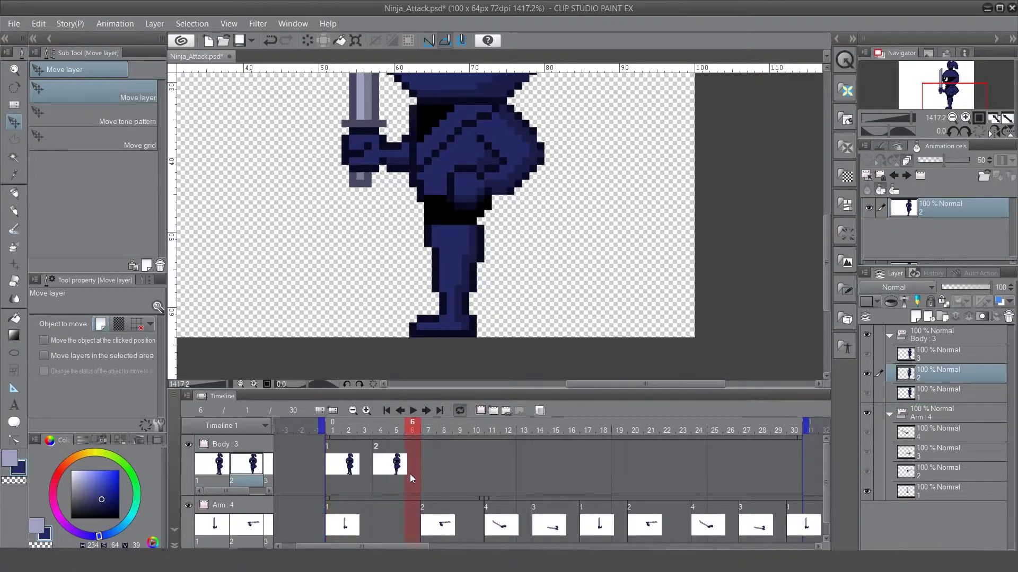
pyautogui.click(409, 482)
pyautogui.click(419, 372)
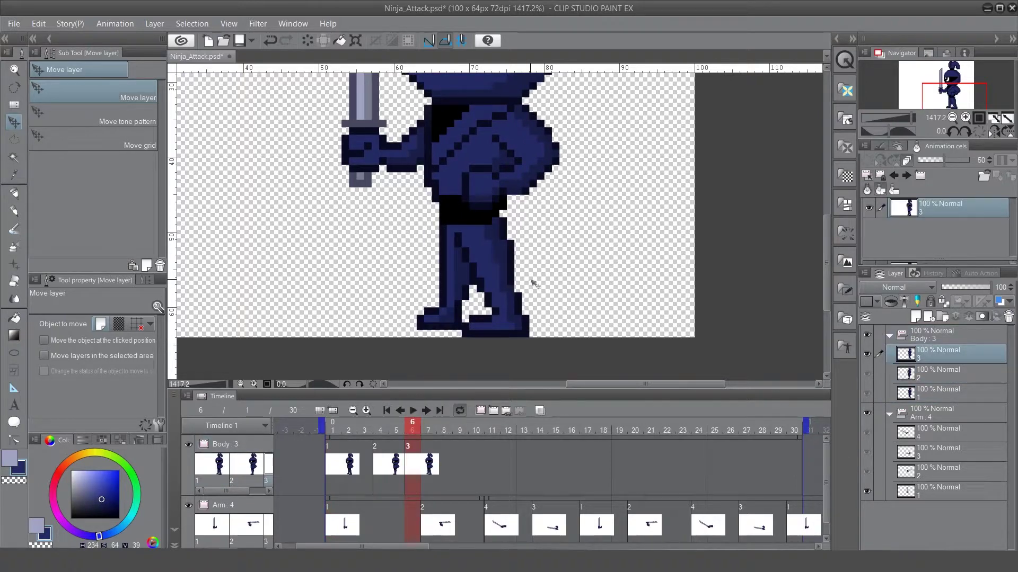
# - Move Body cel 3 about 4 px toward the sword
pyautogui.moveTo(452, 285); pyautogui.dragTo(445, 284)
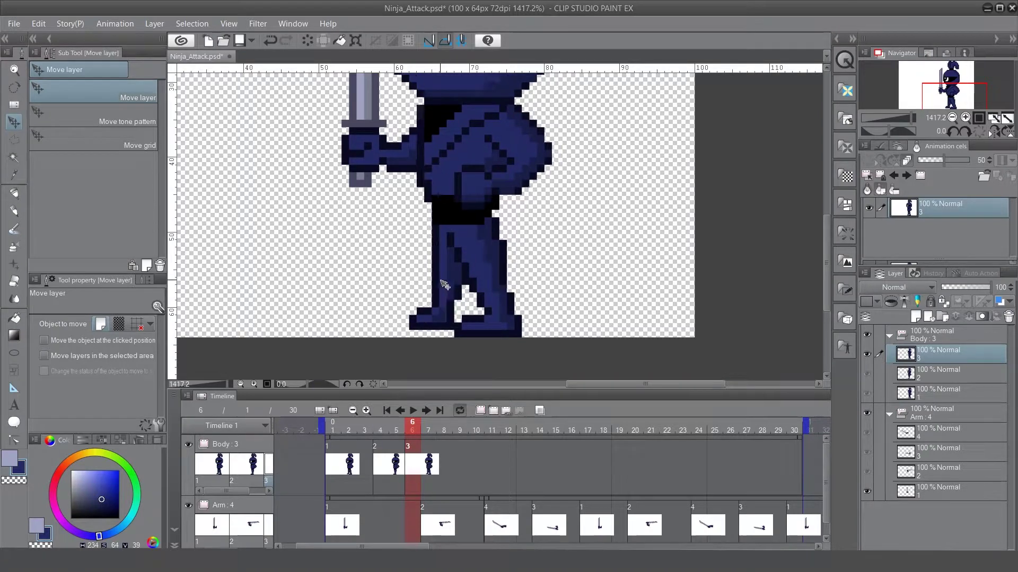
pyautogui.press('Left')
pyautogui.press('Left')
pyautogui.press('Left')
# - Compare Body cels 2 and 3 on the timeline and nudge cel 3 one more pixel toward the sword
pyautogui.click(393, 446)
pyautogui.click(414, 448)
pyautogui.click(381, 456)
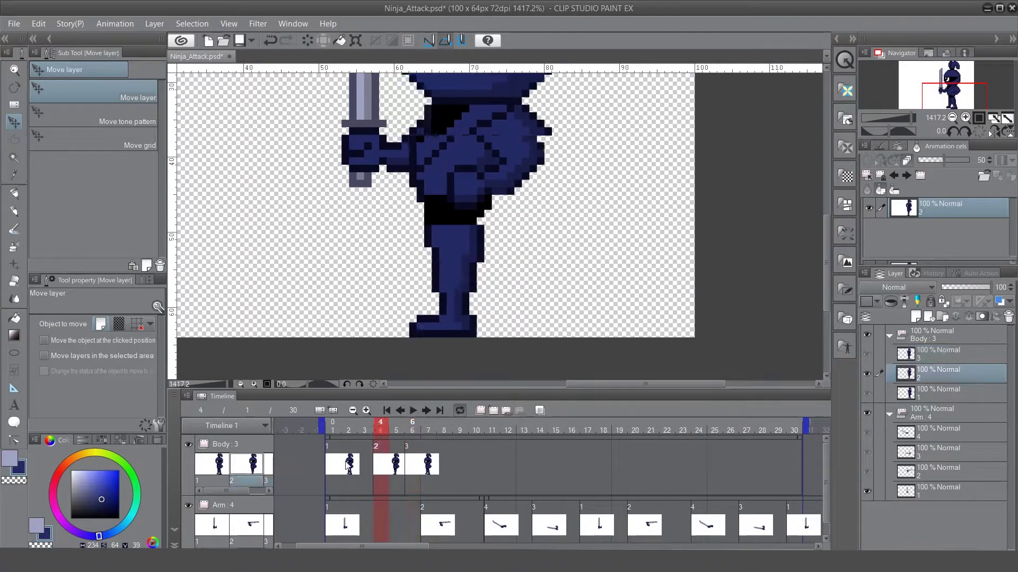
pyautogui.click(415, 475)
pyautogui.click(399, 475)
pyautogui.click(412, 477)
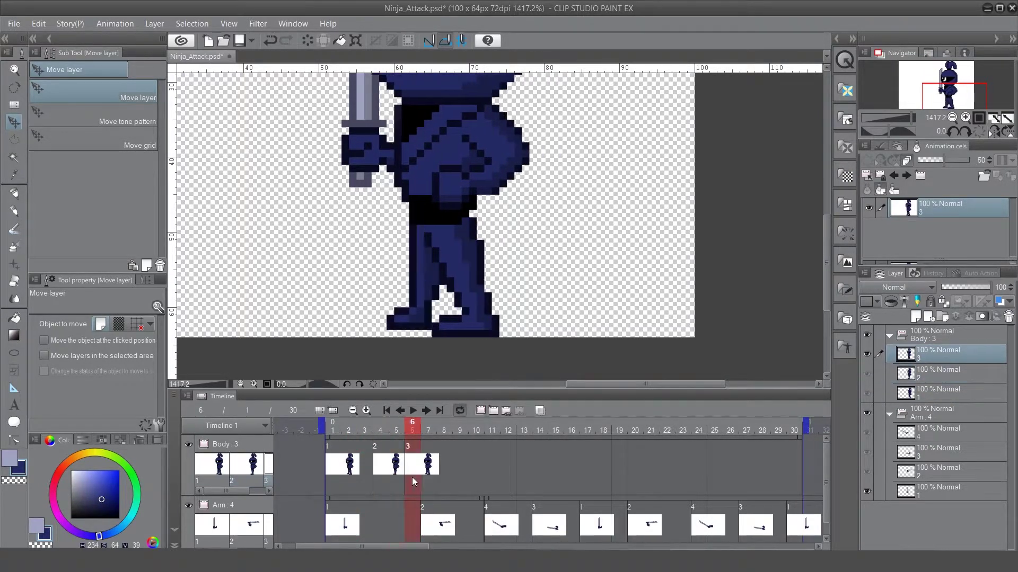
pyautogui.press('Left')
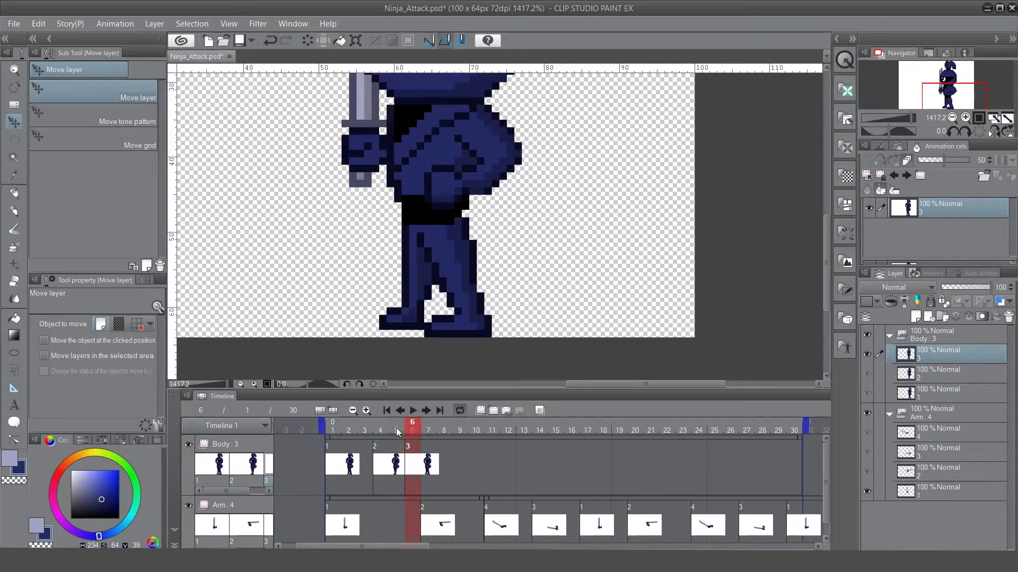
pyautogui.moveTo(399, 432)
pyautogui.mouseDown()
pyautogui.moveTo(387, 428)
pyautogui.moveTo(412, 429)
pyautogui.mouseUp()
pyautogui.press('o')
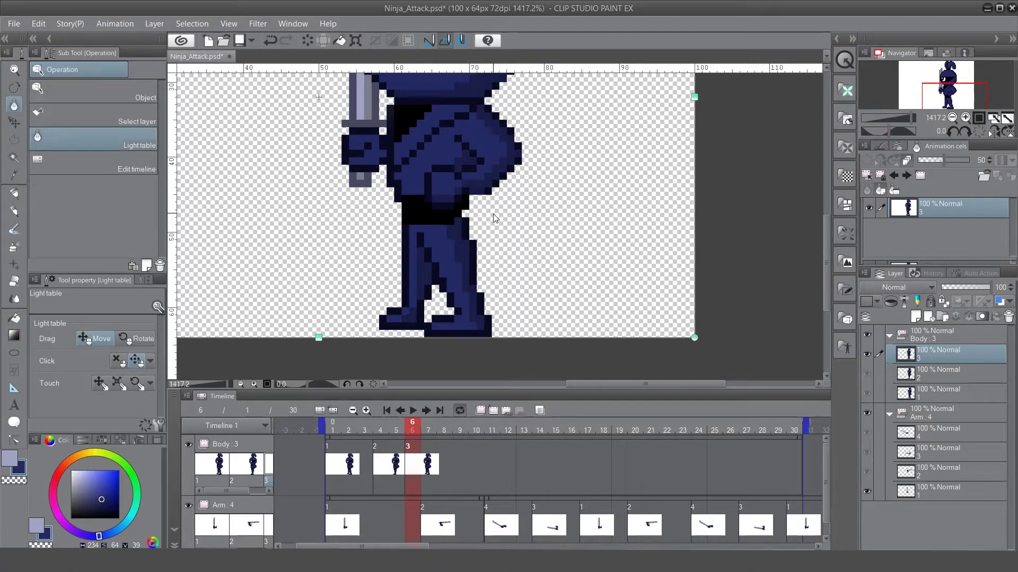
# - Select the rear leg of Body cel 3 with a polyline selection and cut and paste it onto its own layer
pyautogui.click(11, 89)
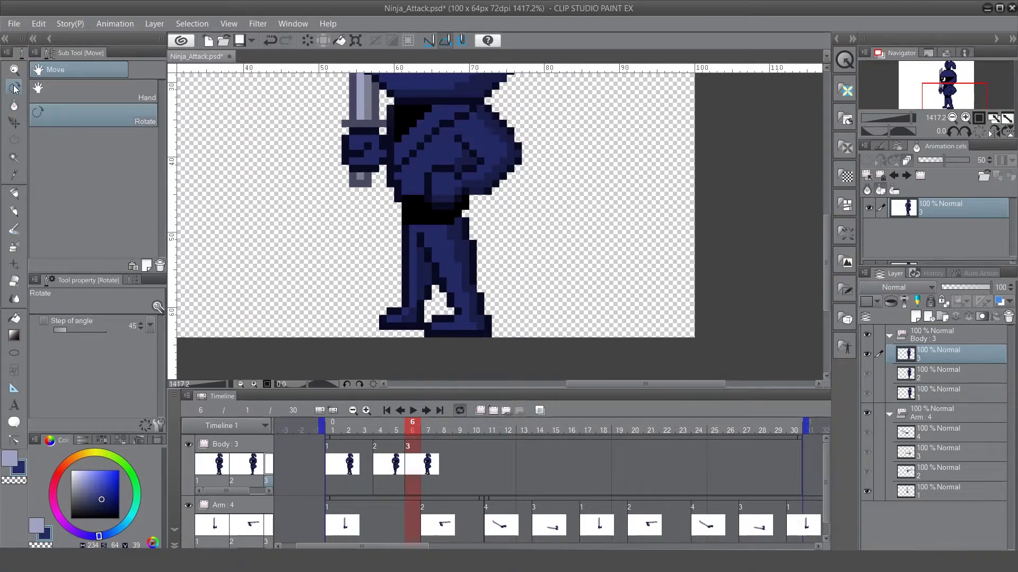
pyautogui.click(14, 137)
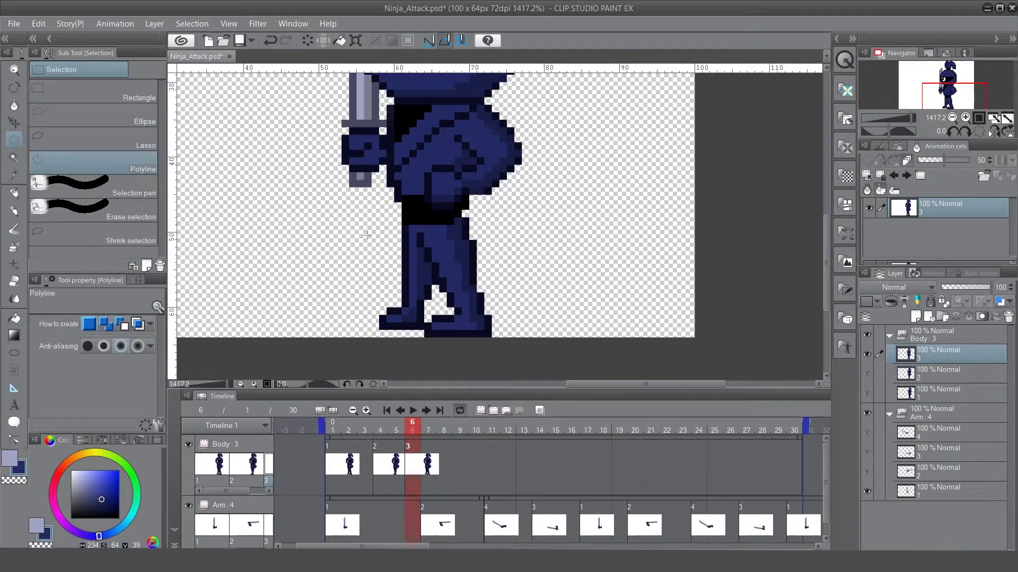
pyautogui.click(417, 226)
pyautogui.click(416, 247)
pyautogui.click(433, 301)
pyautogui.click(423, 344)
pyautogui.click(507, 350)
pyautogui.click(482, 212)
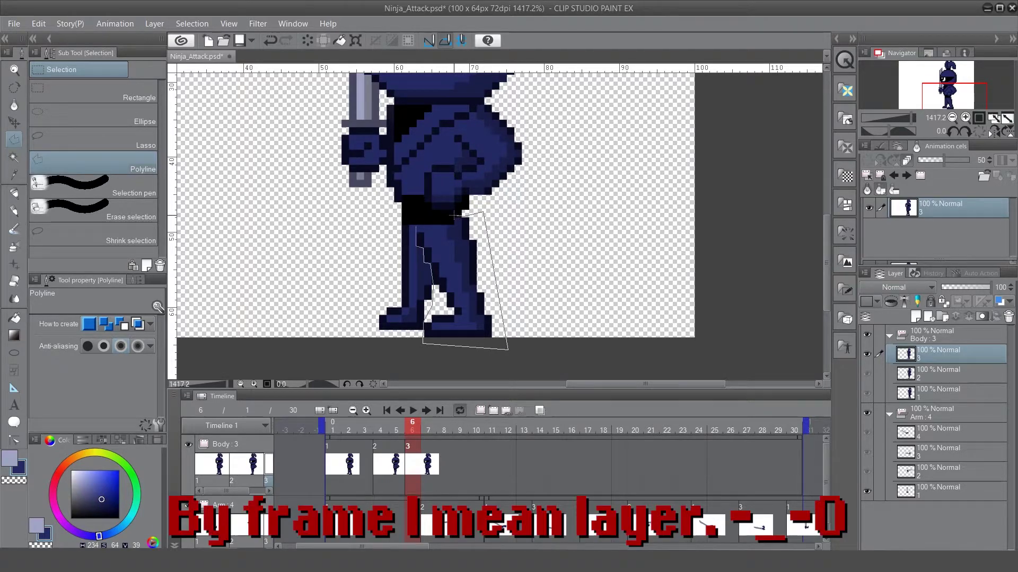
pyautogui.click(453, 223)
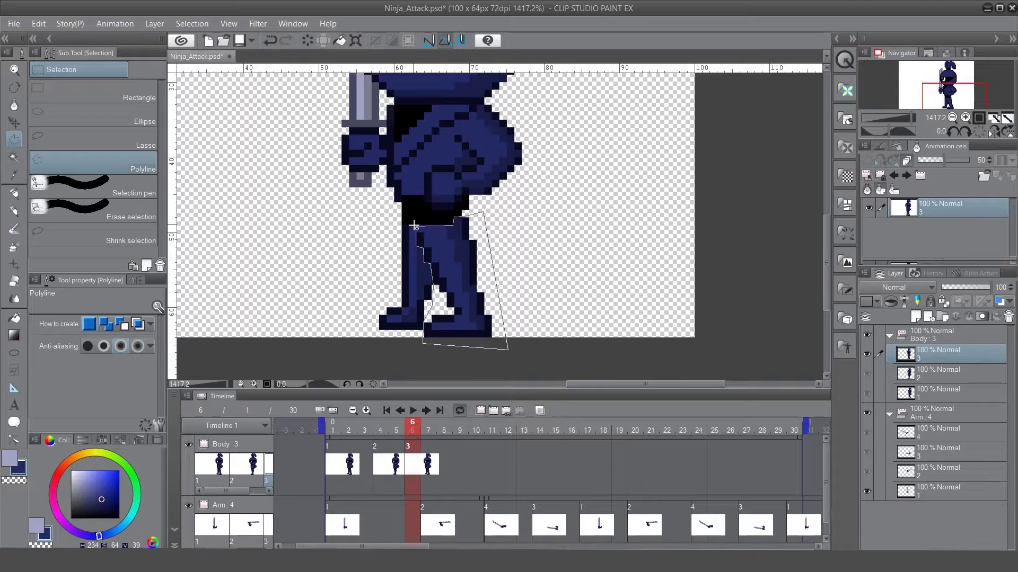
pyautogui.click(415, 226)
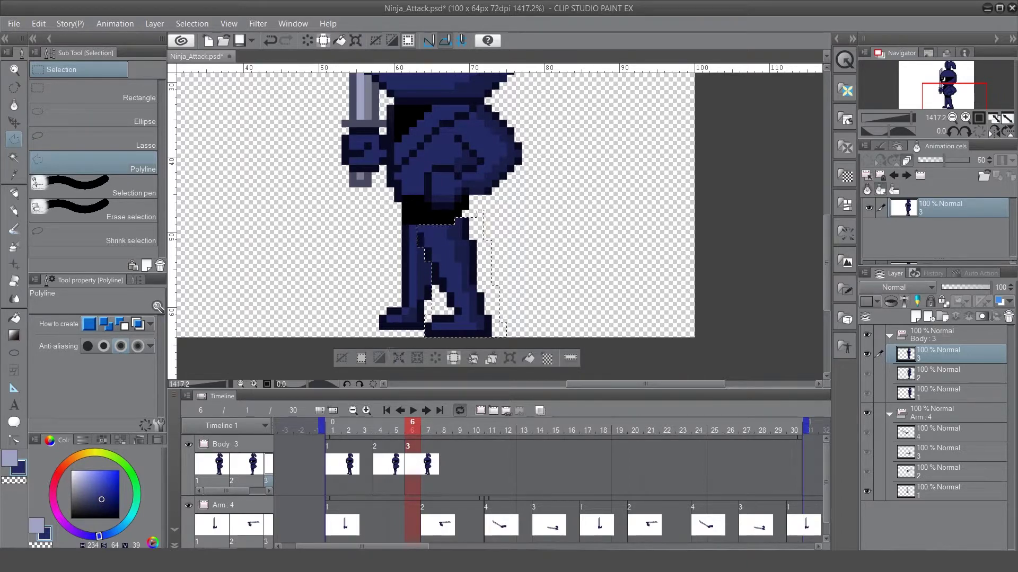
pyautogui.hotkey('ctrl', 'x')
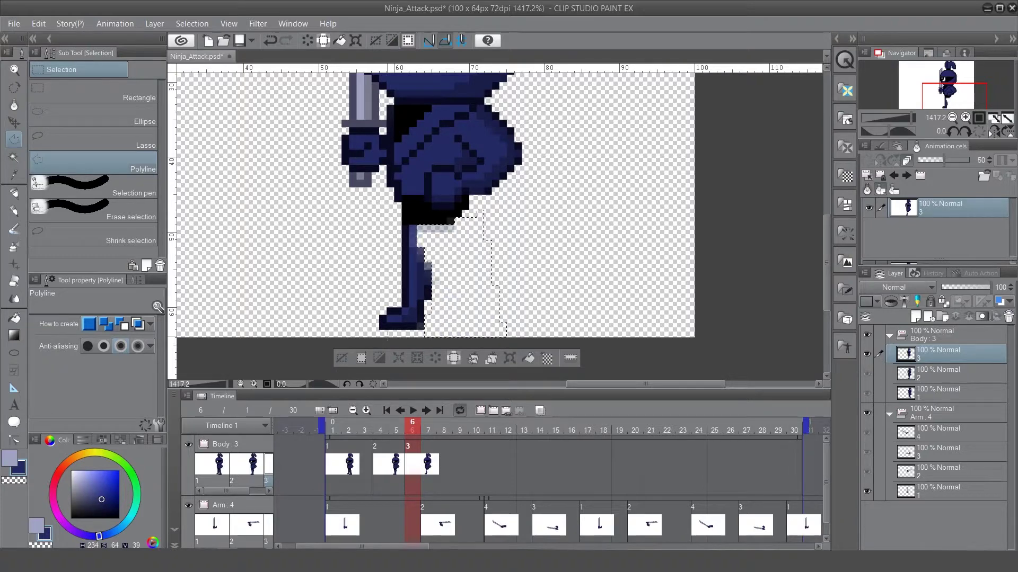
pyautogui.hotkey('ctrl', 'v')
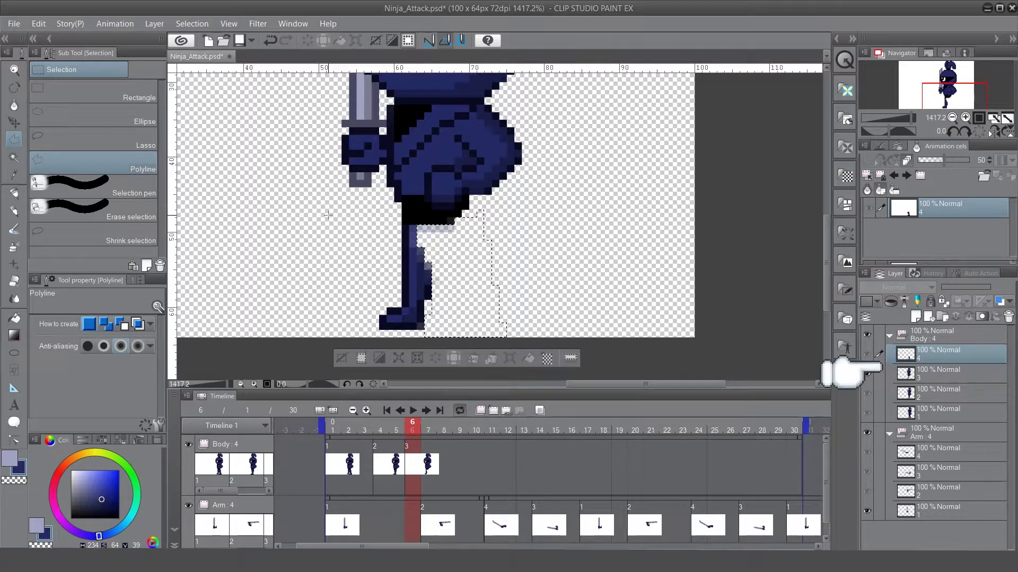
# - Move layers 4 and 3 out of the Body animation folder, hide that folder's cels and clear the selection
pyautogui.moveTo(933, 339); pyautogui.dragTo(929, 327)
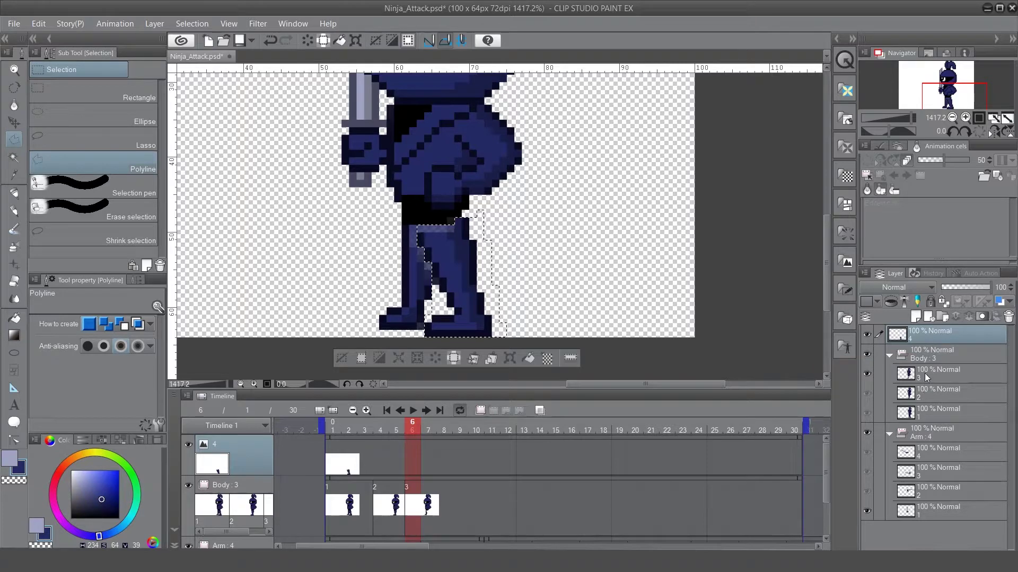
pyautogui.moveTo(926, 377); pyautogui.dragTo(908, 332)
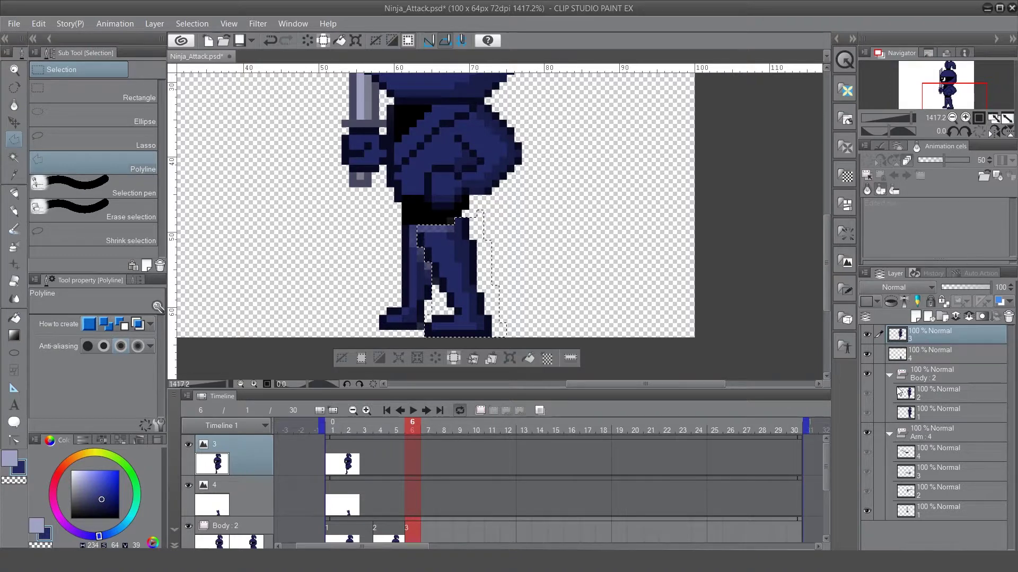
pyautogui.click(867, 375)
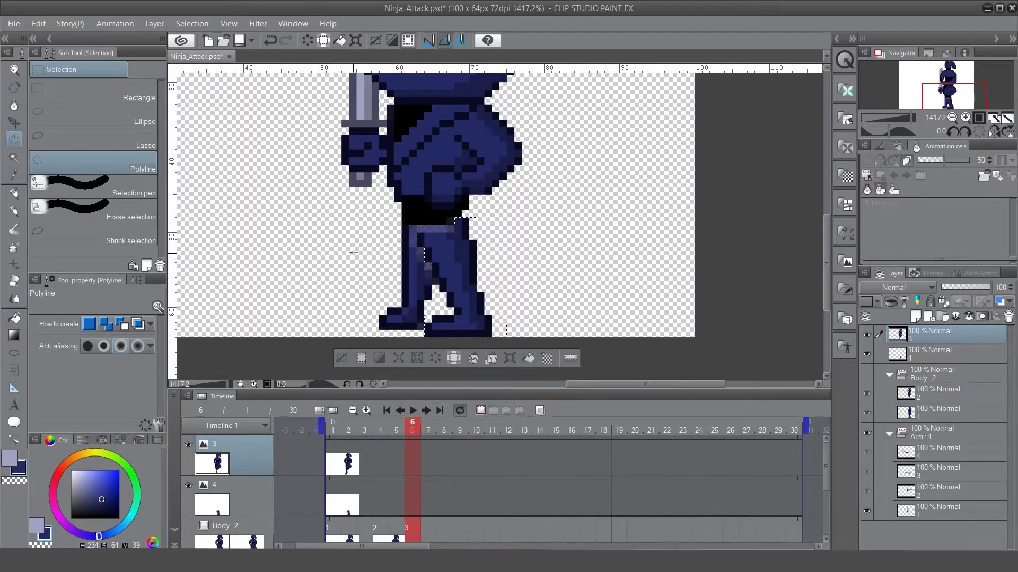
pyautogui.hotkey('ctrl', 'd')
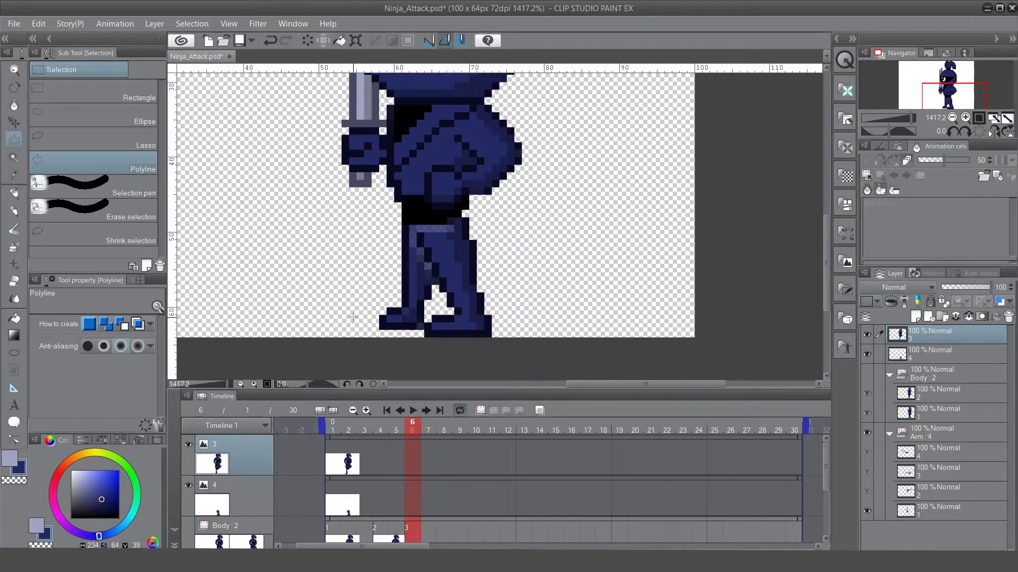
# - Place the back leg's outline layer, 3 Copy, below layer 4 and make layer 4 the active layer
pyautogui.press('p')
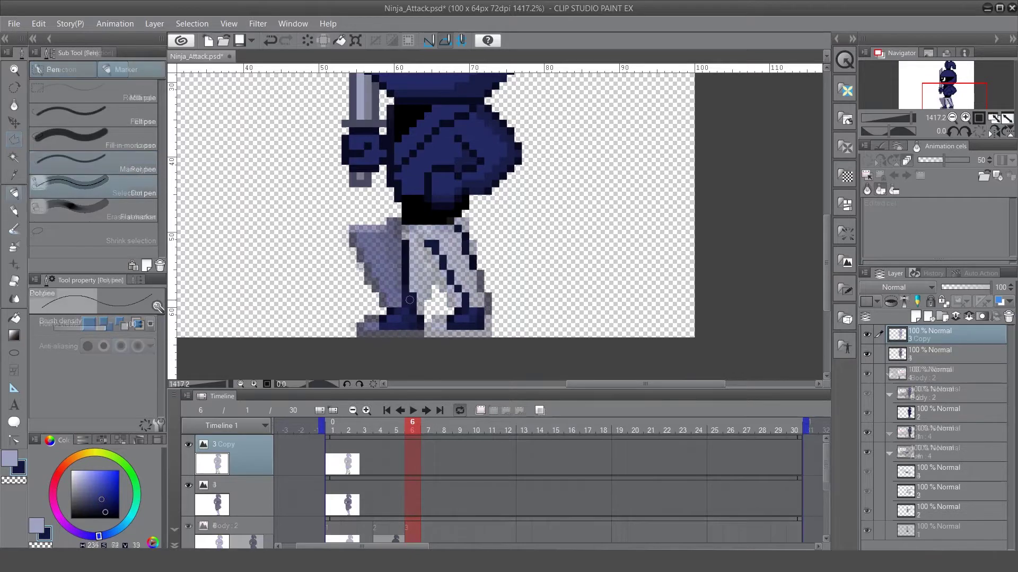
pyautogui.moveTo(935, 332); pyautogui.dragTo(935, 380)
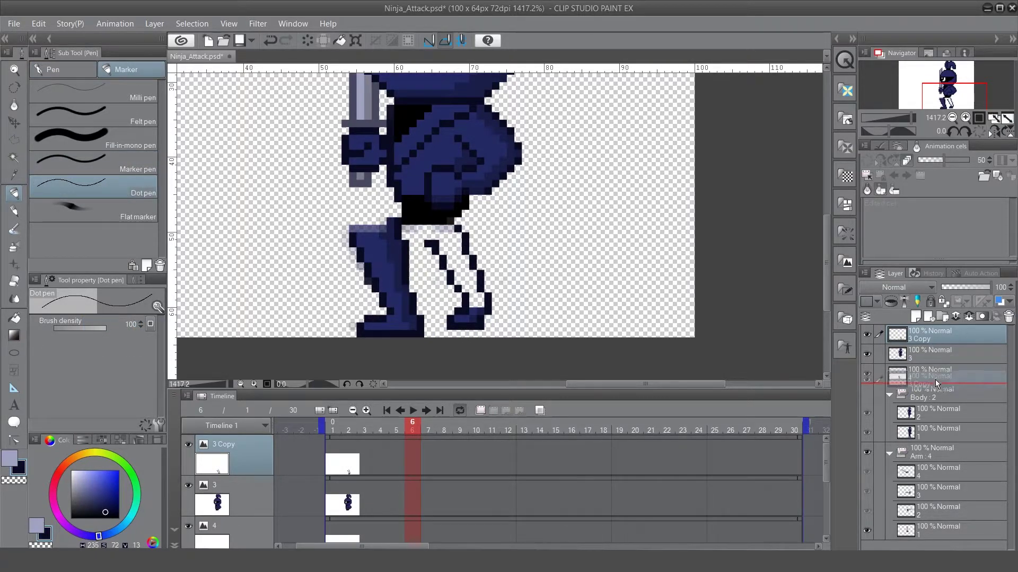
pyautogui.click(921, 354)
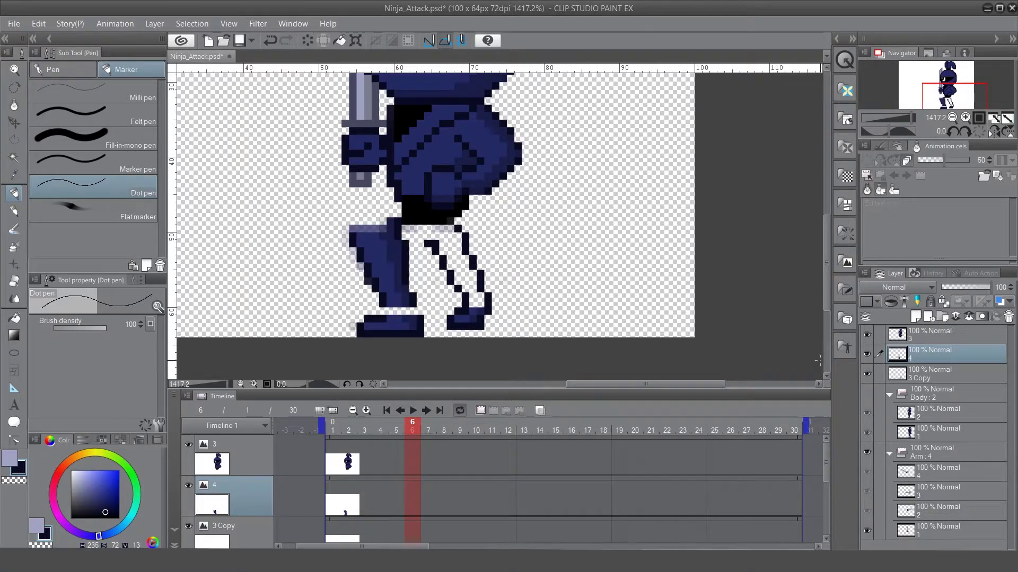
# - Clear the forward leg above its foot on layer 4, keeping only the foot
pyautogui.hotkey('ctrl', 'z')
pyautogui.hotkey('ctrl', 'z')
pyautogui.hotkey('ctrl', 'z')
pyautogui.hotkey('ctrl', 'z')
pyautogui.hotkey('ctrl', 'z')
pyautogui.hotkey('ctrl', 'z')
pyautogui.hotkey('ctrl', 'z')
pyautogui.hotkey('ctrl', 'z')
pyautogui.hotkey('ctrl', 'z')
pyautogui.hotkey('ctrl', 'z')
pyautogui.hotkey('ctrl', 'z')
pyautogui.hotkey('ctrl', 'z')
pyautogui.hotkey('ctrl', 'z')
pyautogui.hotkey('ctrl', 'z')
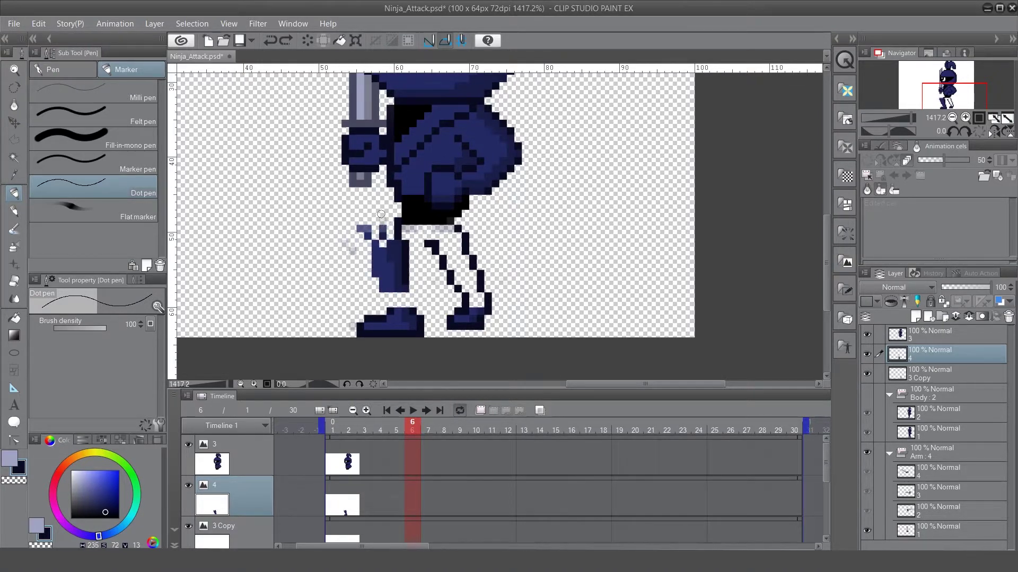
pyautogui.hotkey('ctrl', 'z')
pyautogui.hotkey('ctrl', 'z')
pyautogui.hotkey('ctrl', 'z')
pyautogui.hotkey('ctrl', 'z')
pyautogui.hotkey('ctrl', 'z')
pyautogui.hotkey('ctrl', 'z')
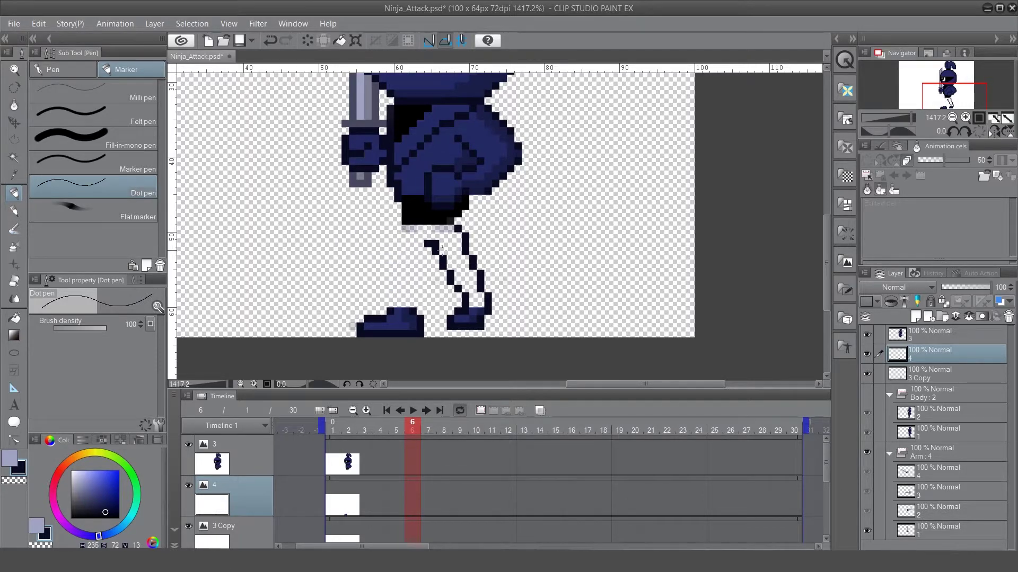
pyautogui.hotkey('ctrl', 'z')
# - Draw the forward leg's inner and outer outlines on layer 4 from the hips to the foot and tidy the crotch pixels
pyautogui.moveTo(432, 247); pyautogui.dragTo(409, 307)
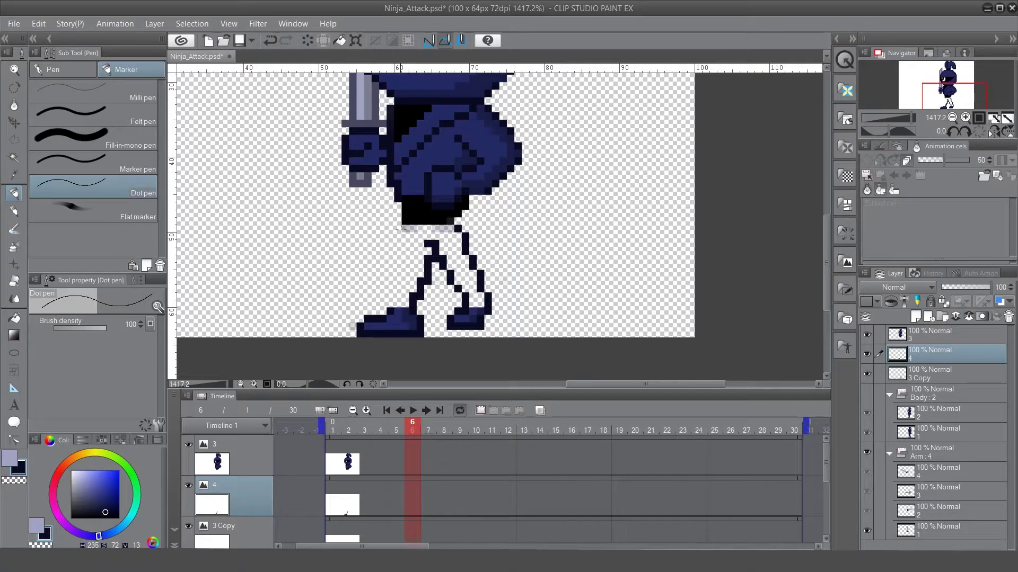
pyautogui.moveTo(405, 227); pyautogui.dragTo(393, 308)
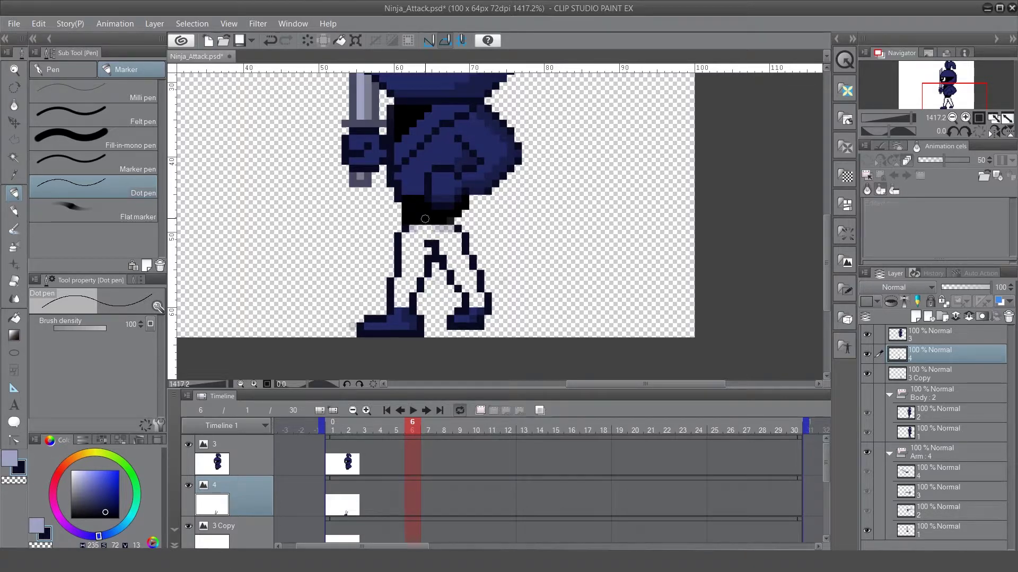
pyautogui.click(920, 373)
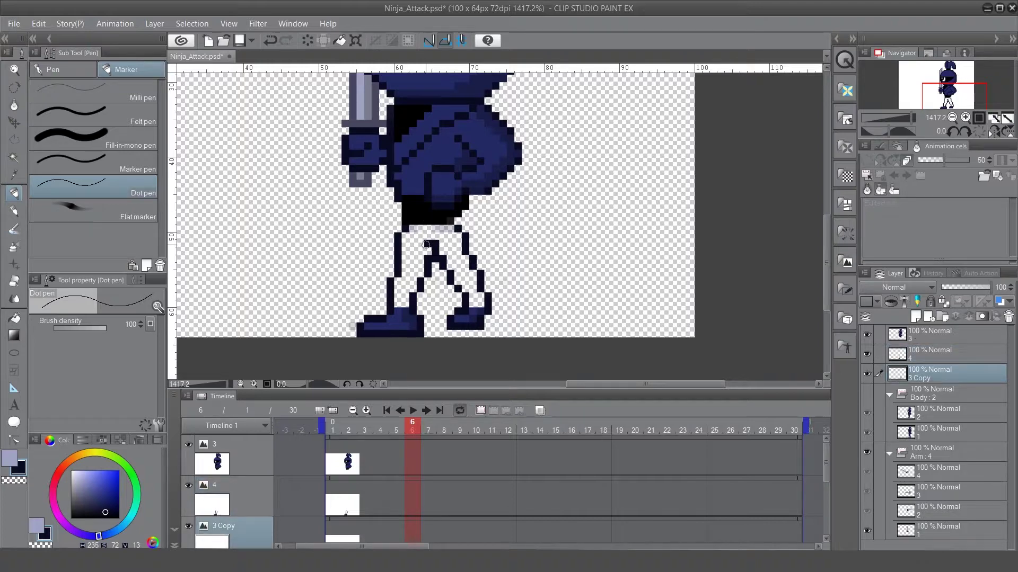
pyautogui.hotkey('ctrl', 'z')
pyautogui.click(921, 354)
pyautogui.click(442, 244)
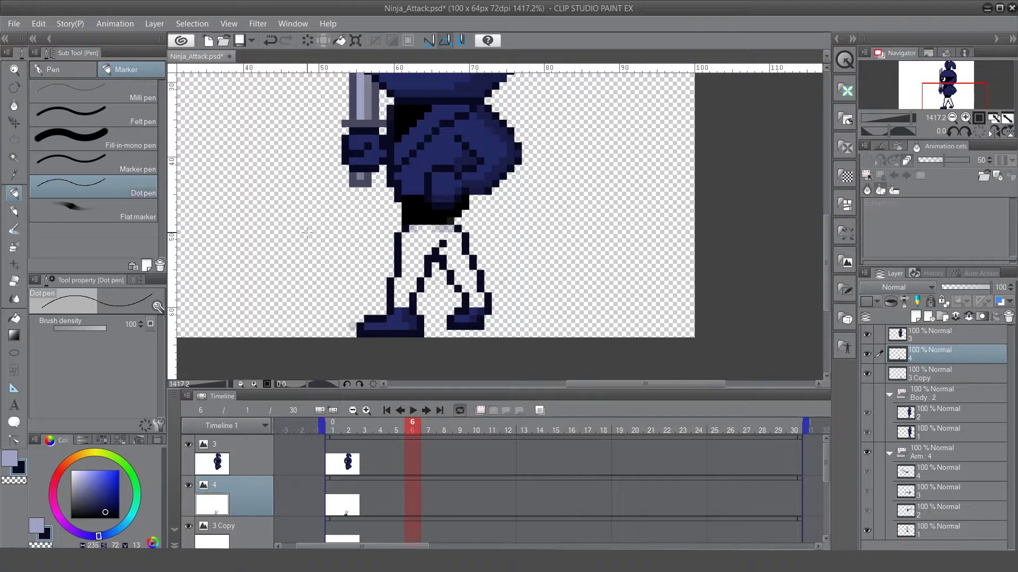
# - Merge layers 3, 4 and 3 Copy into one layer
pyautogui.press('i')
pyautogui.click(935, 334)
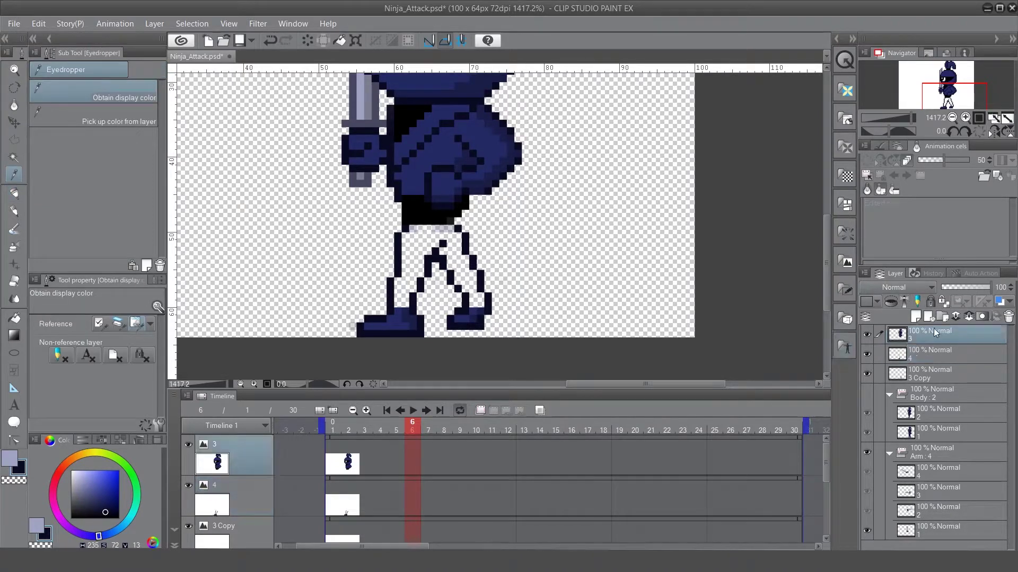
pyautogui.keyDown('shift'); pyautogui.click(927, 375); pyautogui.keyUp('shift')
pyautogui.rightClick(929, 374)
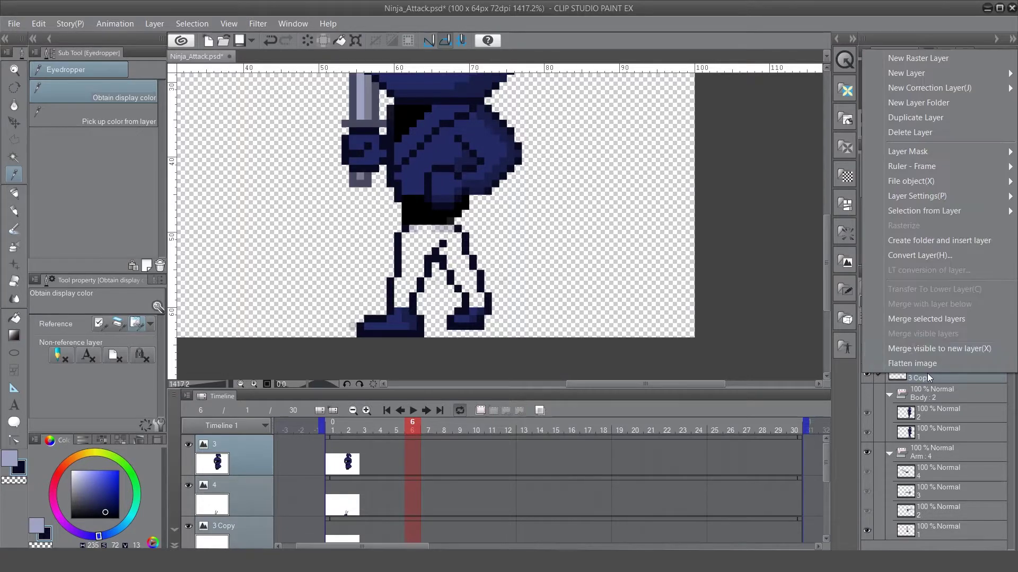
pyautogui.click(901, 321)
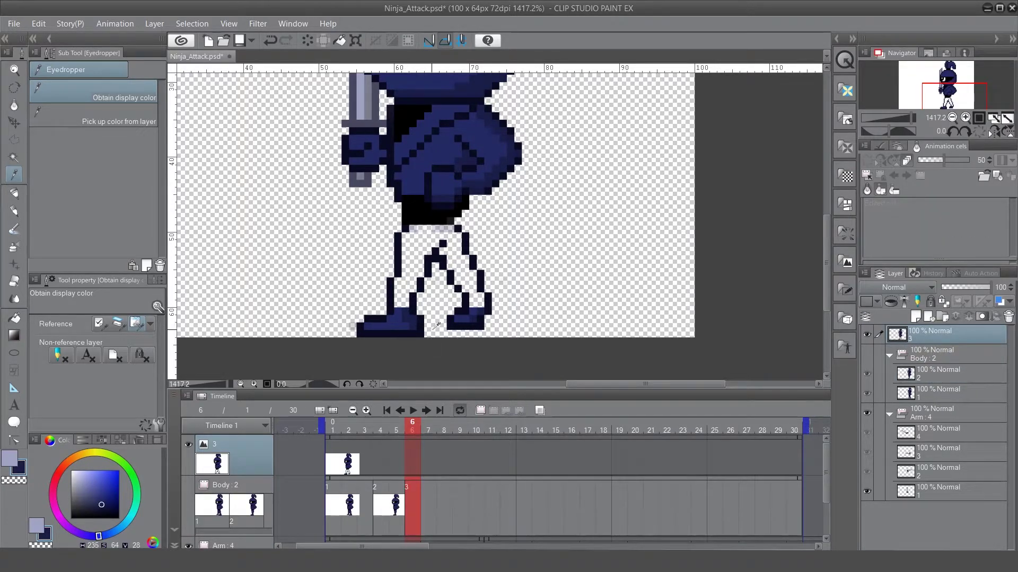
# - Shade the rear edges of the forward leg and the back leg with dark blue using the Dot pen
pyautogui.press('p')
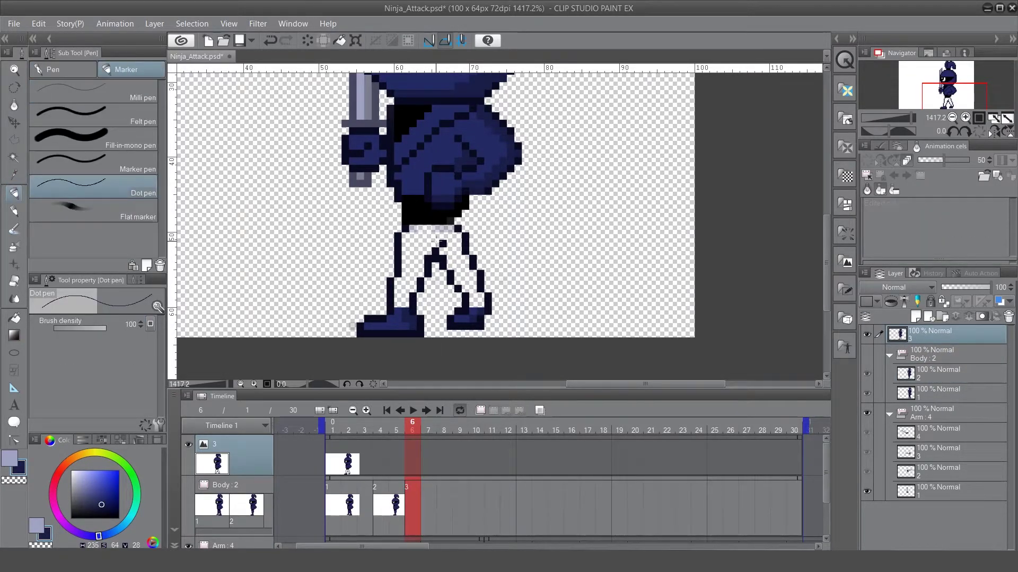
pyautogui.click(450, 229)
pyautogui.click(437, 242)
pyautogui.click(430, 250)
pyautogui.click(418, 266)
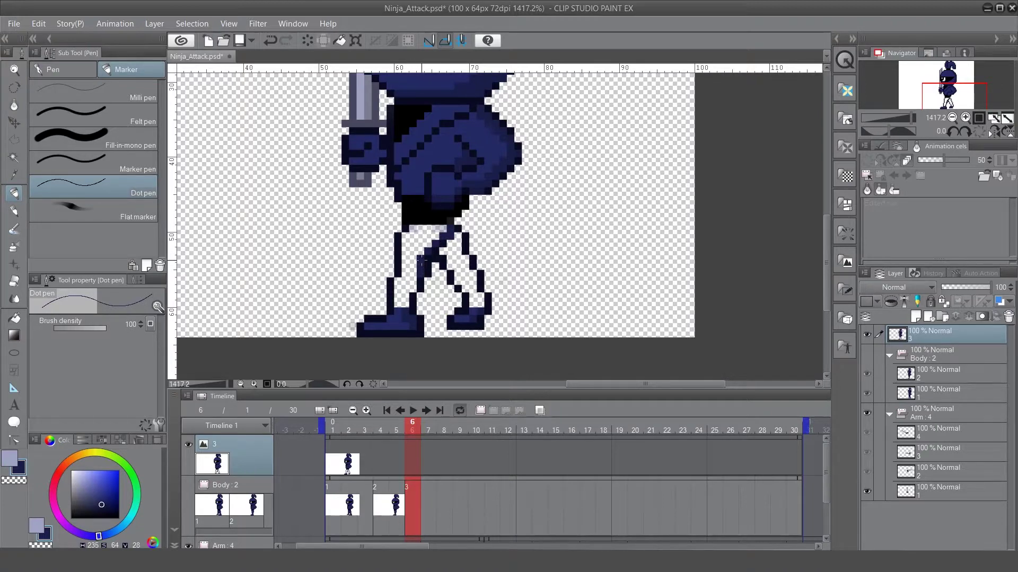
pyautogui.click(413, 284)
pyautogui.click(406, 302)
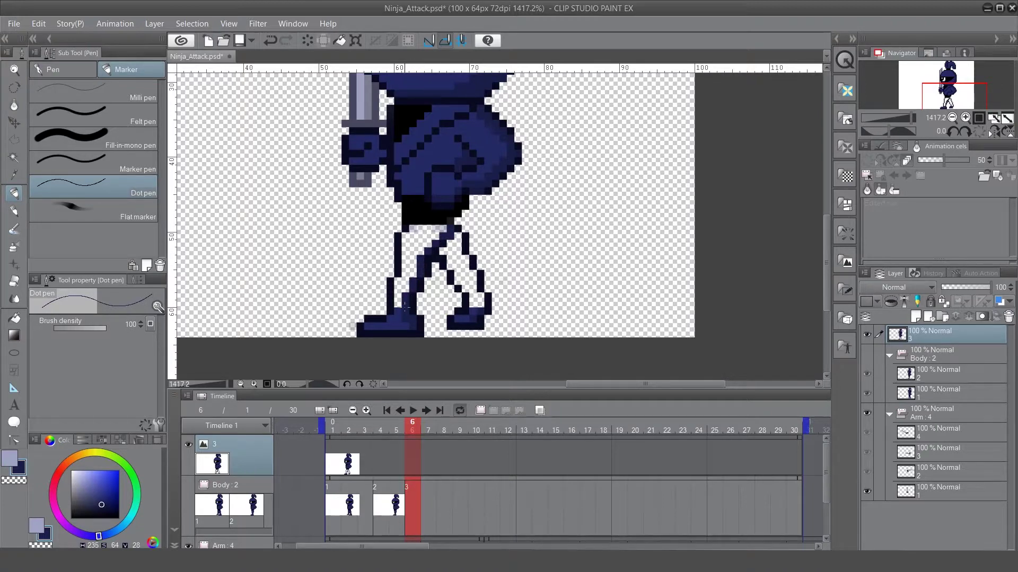
pyautogui.click(479, 297)
pyautogui.click(475, 278)
pyautogui.moveTo(457, 235)
pyautogui.mouseDown()
pyautogui.moveTo(459, 260)
pyautogui.moveTo(452, 241)
pyautogui.mouseUp()
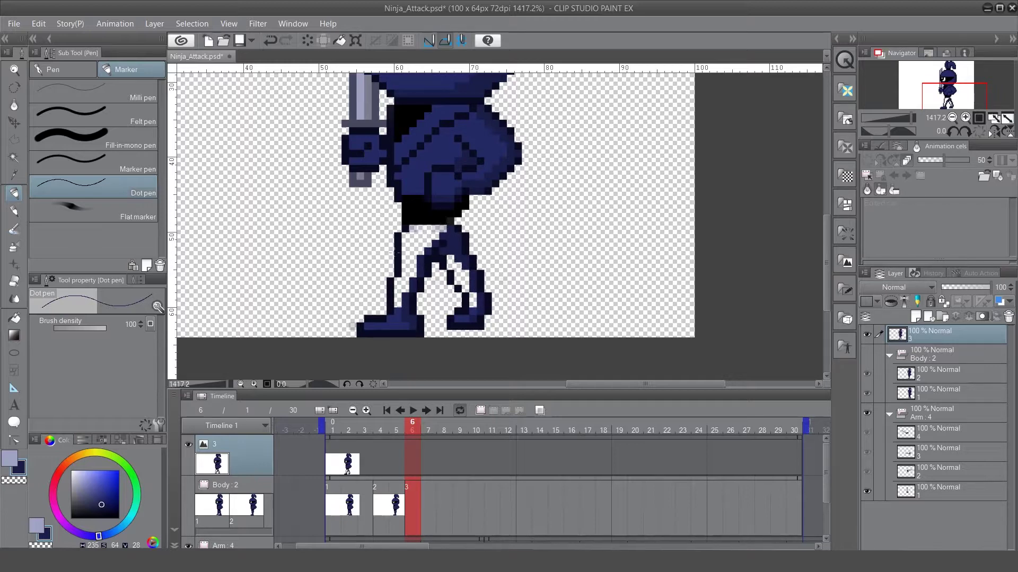
# - Fill the inside of the back leg and the forward leg with the lighter suit blue
pyautogui.keyDown('alt'); pyautogui.click(480, 299); pyautogui.keyUp('alt')
pyautogui.moveTo(475, 302); pyautogui.dragTo(448, 253)
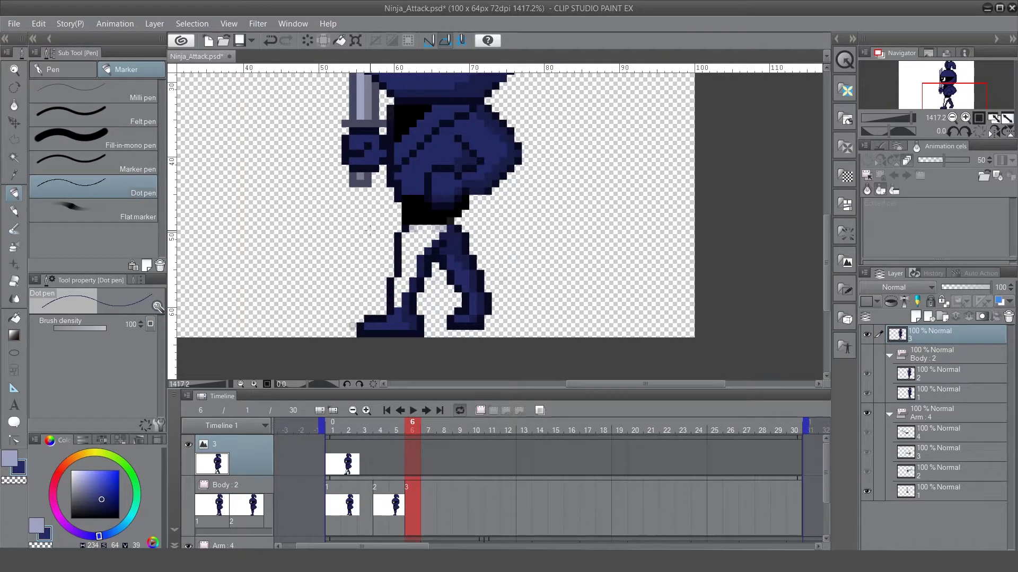
pyautogui.moveTo(396, 277)
pyautogui.mouseDown()
pyautogui.moveTo(396, 288)
pyautogui.moveTo(406, 233)
pyautogui.moveTo(419, 244)
pyautogui.moveTo(437, 235)
pyautogui.moveTo(420, 236)
pyautogui.mouseUp()
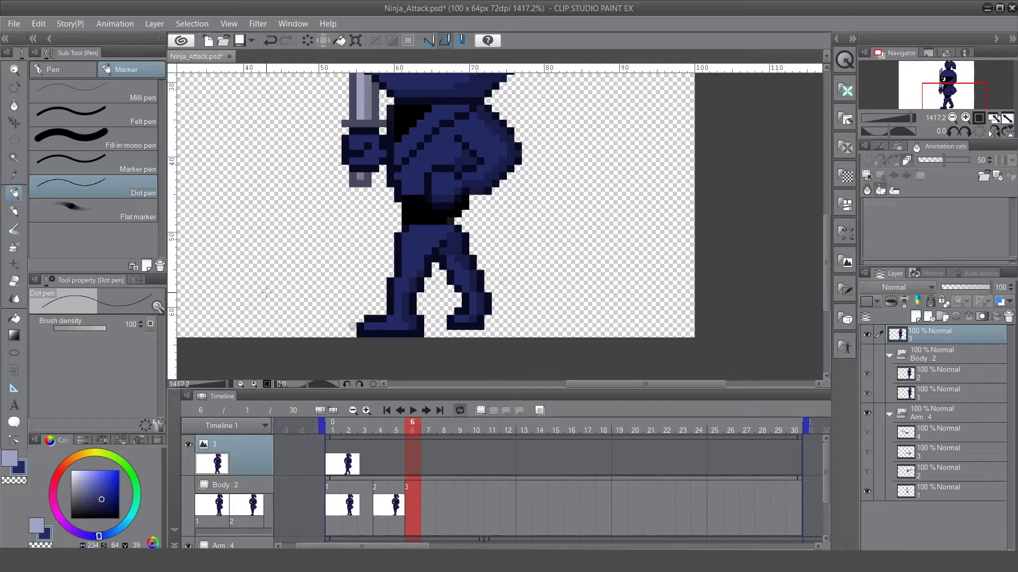
# - Return layer 3 to the top of the Body animation folder, show the folder and compare its cels around frame 6
pyautogui.scroll(-3, 361, 262)
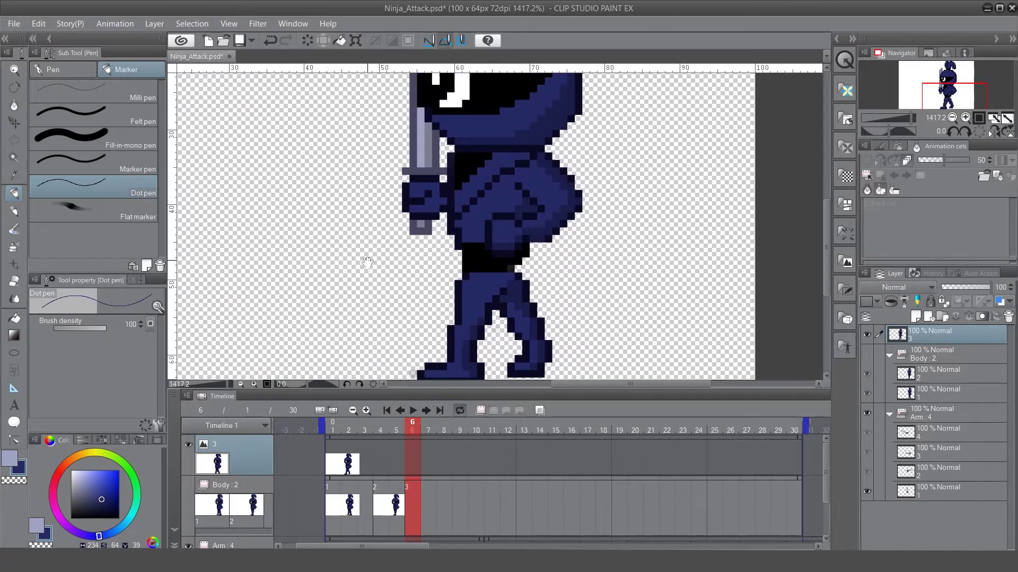
pyautogui.moveTo(315, 218); pyautogui.dragTo(396, 243)
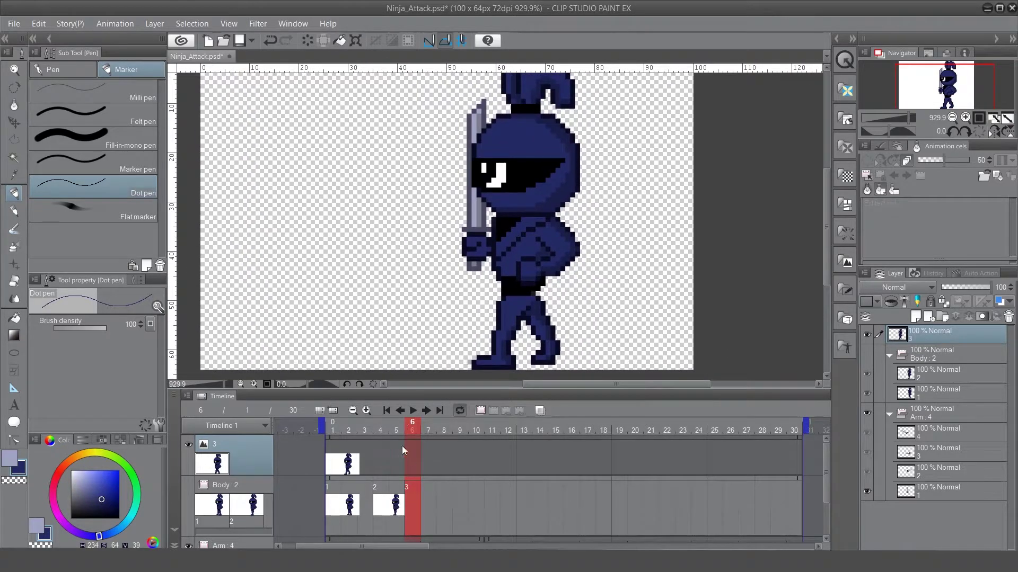
pyautogui.click(389, 425)
pyautogui.click(414, 427)
pyautogui.moveTo(907, 338); pyautogui.dragTo(917, 356)
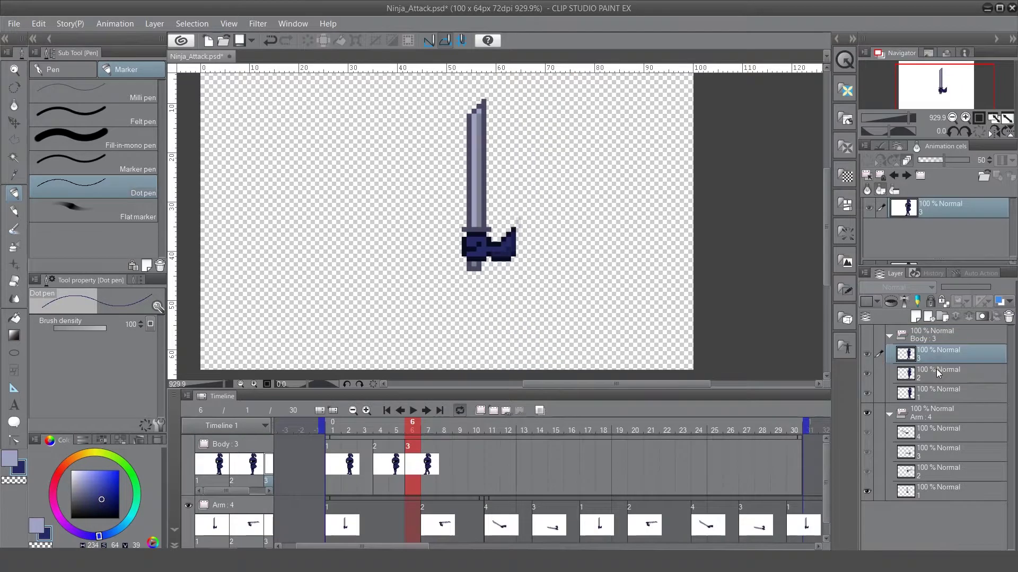
pyautogui.click(867, 354)
pyautogui.moveTo(385, 422)
pyautogui.mouseDown()
pyautogui.moveTo(359, 424)
pyautogui.moveTo(396, 424)
pyautogui.mouseUp()
pyautogui.moveTo(406, 471)
pyautogui.mouseDown()
pyautogui.moveTo(363, 480)
pyautogui.moveTo(419, 488)
pyautogui.moveTo(362, 484)
pyautogui.moveTo(414, 494)
pyautogui.moveTo(361, 488)
pyautogui.moveTo(414, 461)
pyautogui.mouseUp()
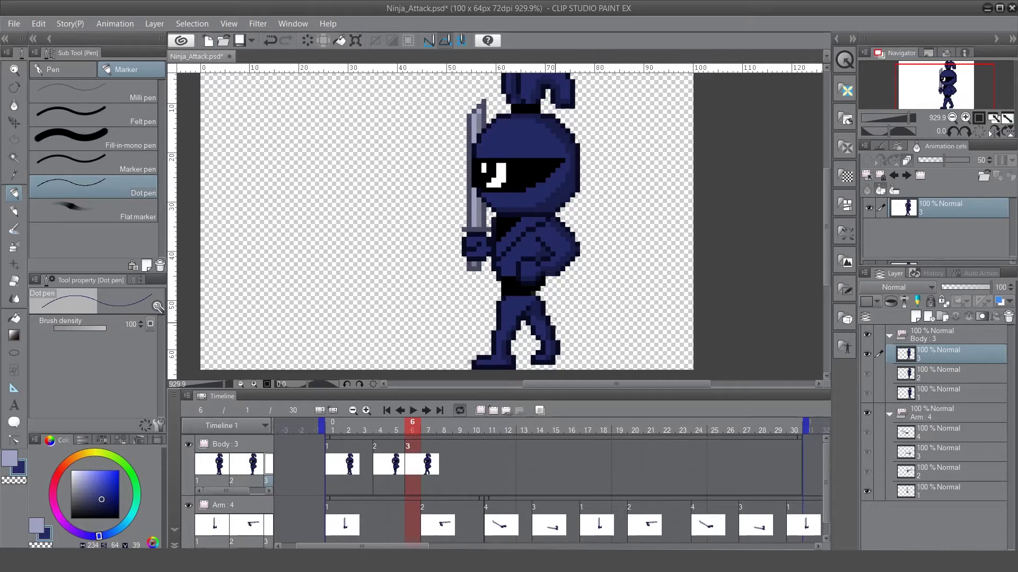
# - Pick the belt's black as the drawing colour, return to arm cel 1 at frame 6 and save the file
pyautogui.keyDown('alt'); pyautogui.click(555, 320); pyautogui.keyUp('alt')
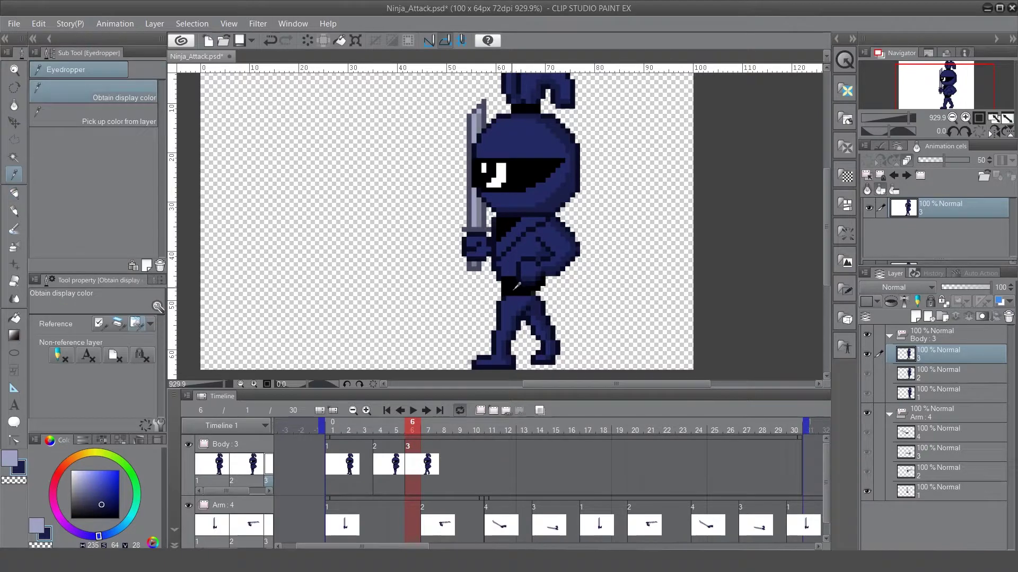
pyautogui.keyDown('alt'); pyautogui.click(521, 289); pyautogui.keyUp('alt')
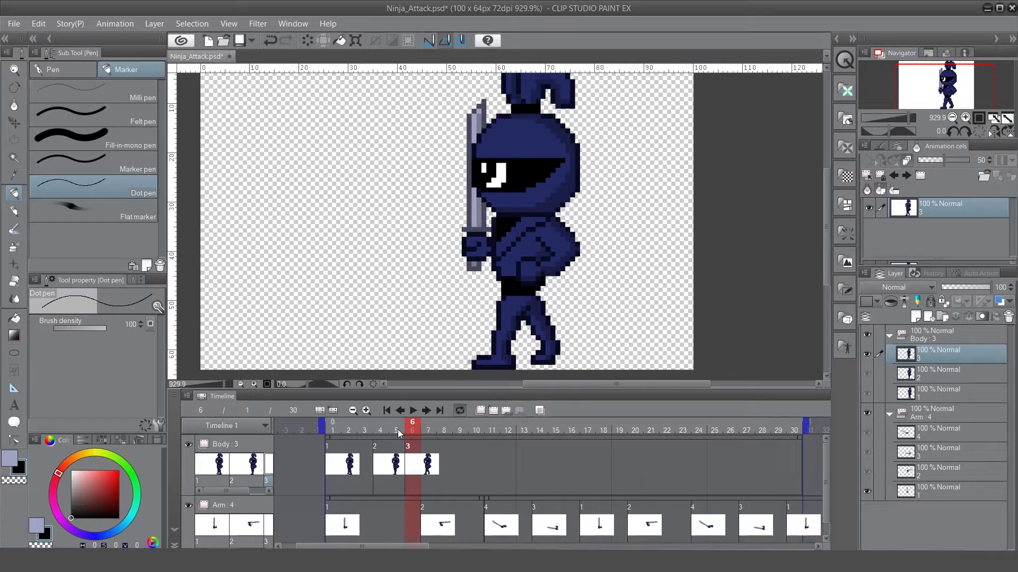
pyautogui.moveTo(399, 433); pyautogui.dragTo(418, 539)
pyautogui.hotkey('ctrl', 's')
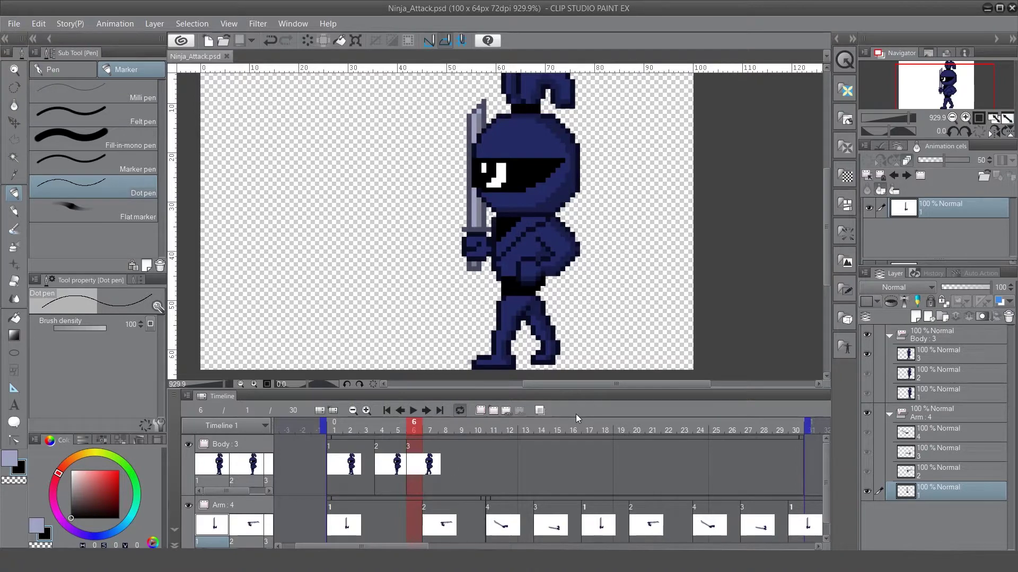
# - Duplicate arm cel 1 as 1a and assign the copy to frame 6 of the Arm track
pyautogui.rightClick(929, 494)
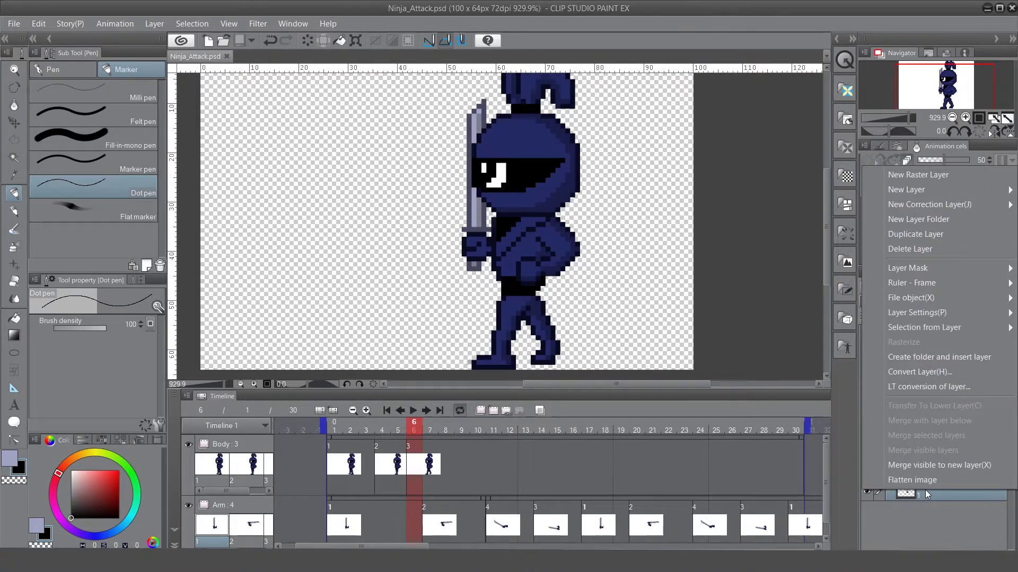
pyautogui.click(888, 232)
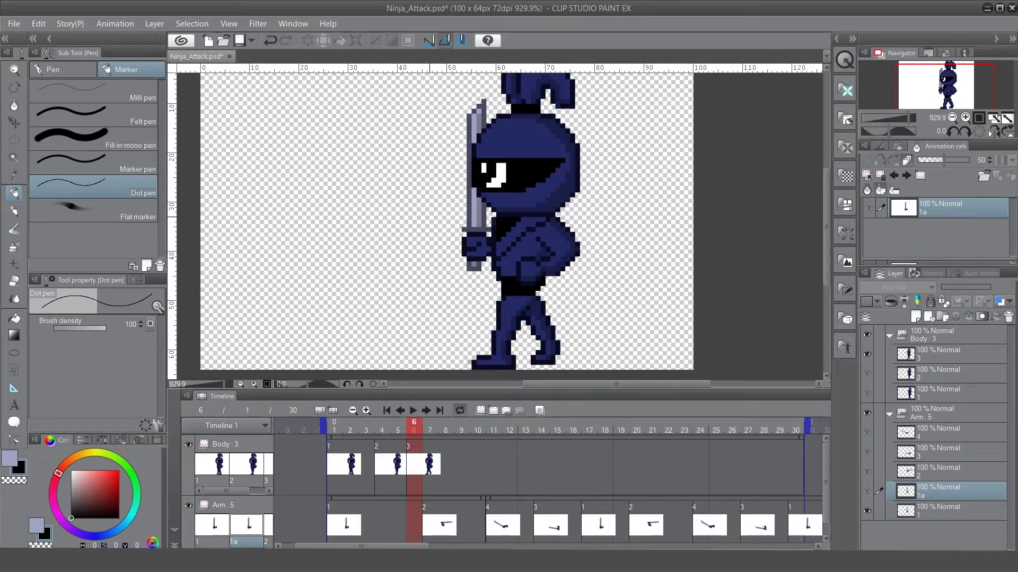
pyautogui.rightClick(412, 522)
pyautogui.click(427, 438)
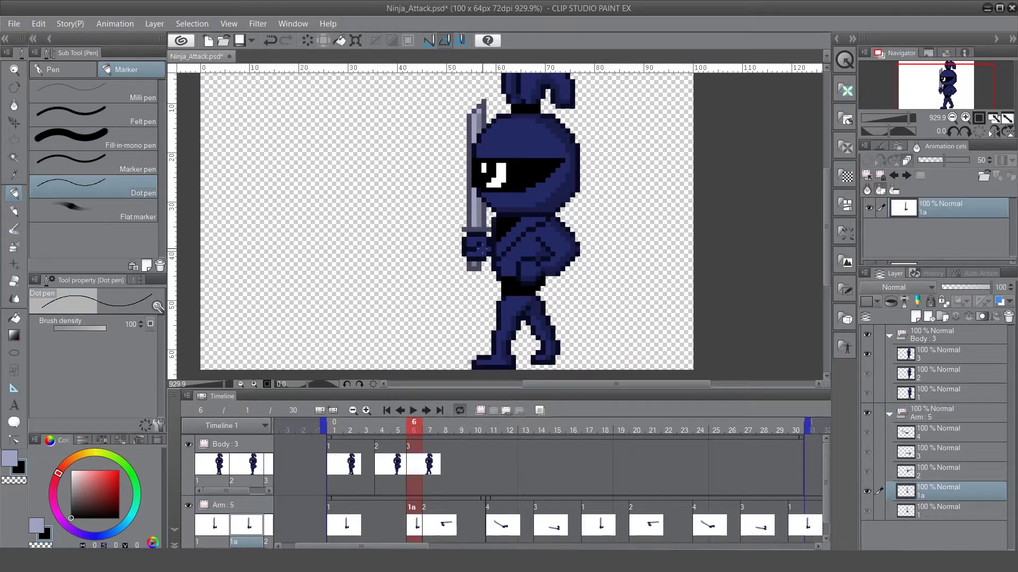
# - Move arm cel 1a forward about 5 pixels to meet the stepping body's shoulder and check it against the neighbouring frames
pyautogui.click(10, 124)
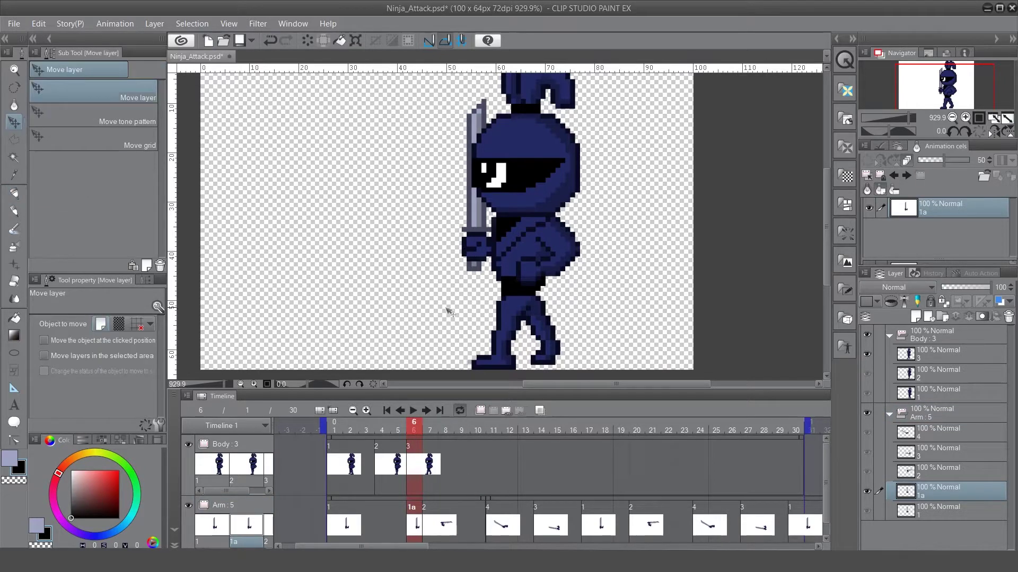
pyautogui.moveTo(448, 311); pyautogui.dragTo(438, 333)
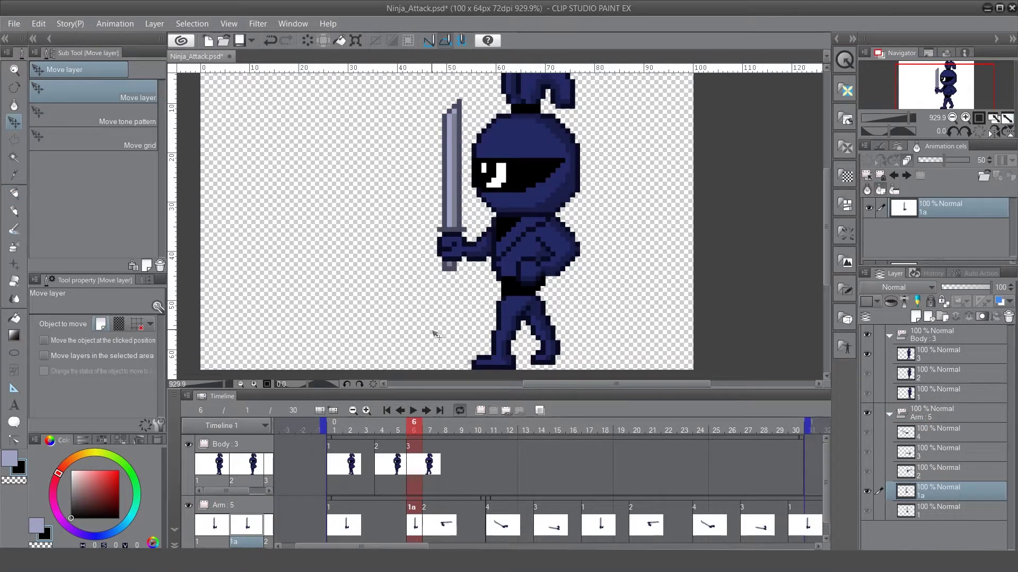
pyautogui.click(398, 429)
pyautogui.click(413, 473)
pyautogui.click(402, 493)
pyautogui.click(416, 497)
pyautogui.click(424, 505)
pyautogui.click(416, 505)
pyautogui.click(381, 506)
# - Shift the raised-sword arm cel 2 at frame 7 forward until it joins the body's shoulder
pyautogui.click(422, 527)
pyautogui.click(426, 526)
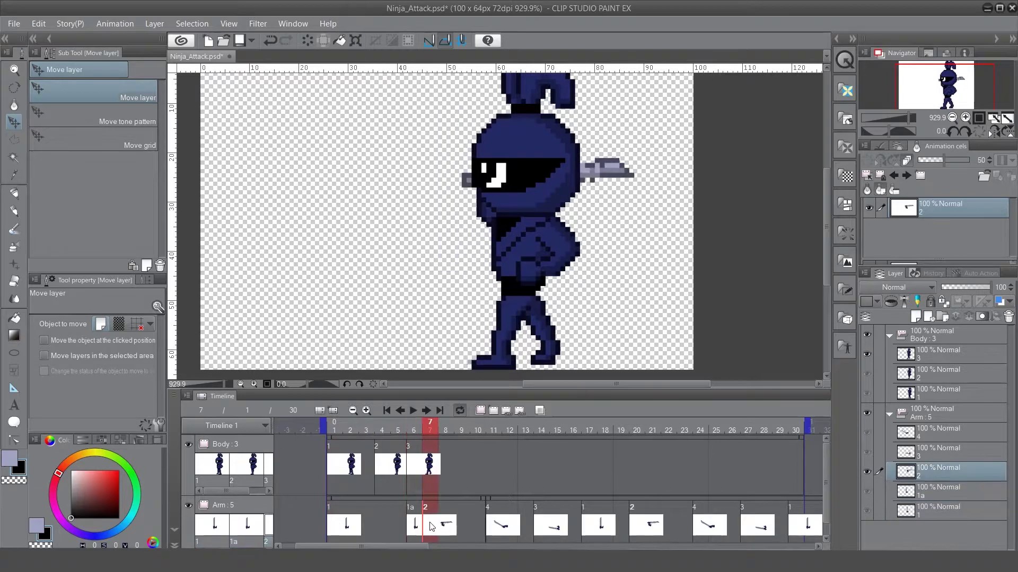
pyautogui.press('Right')
pyautogui.press('Right')
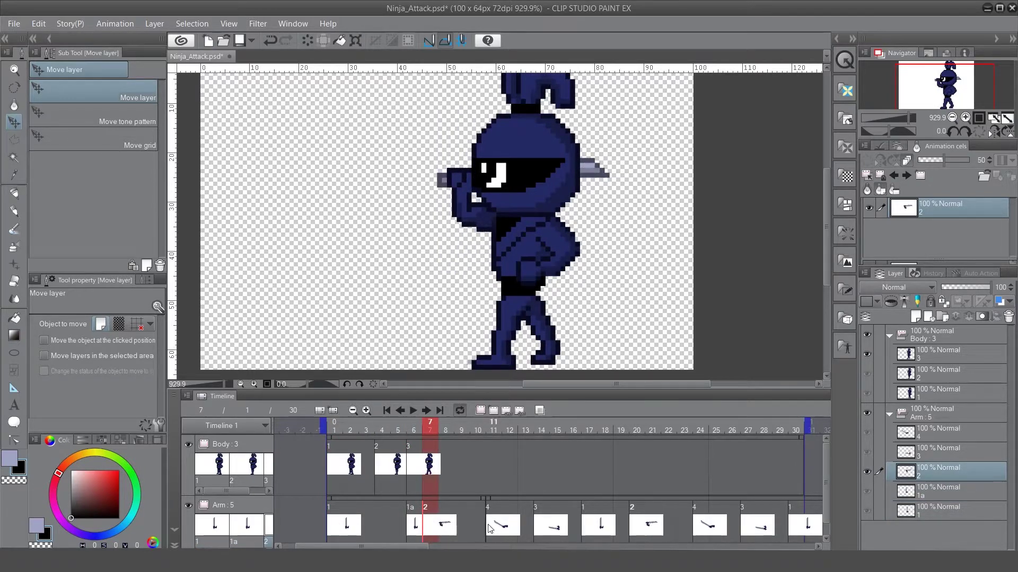
# - Nudge the extended-sword arm cel 4 at frame 11 forward so it lines up with the stepping body
pyautogui.click(492, 543)
pyautogui.press('Left')
pyautogui.press('Left')
pyautogui.press('Left')
pyautogui.press('Left')
pyautogui.press('Left')
pyautogui.press('Left')
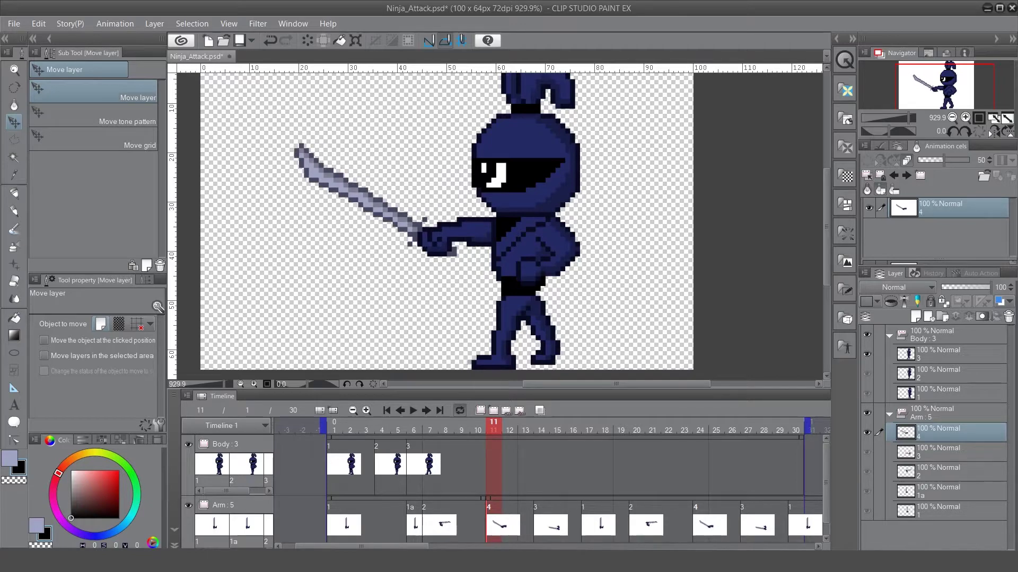
# - Nudge the low-sword arm cel 3 at frame 14 forward and fine-tune its position against the stepping body
pyautogui.click(541, 532)
pyautogui.press('Left')
pyautogui.press('Left')
pyautogui.press('Left')
pyautogui.press('Left')
pyautogui.press('Left')
pyautogui.press('Left')
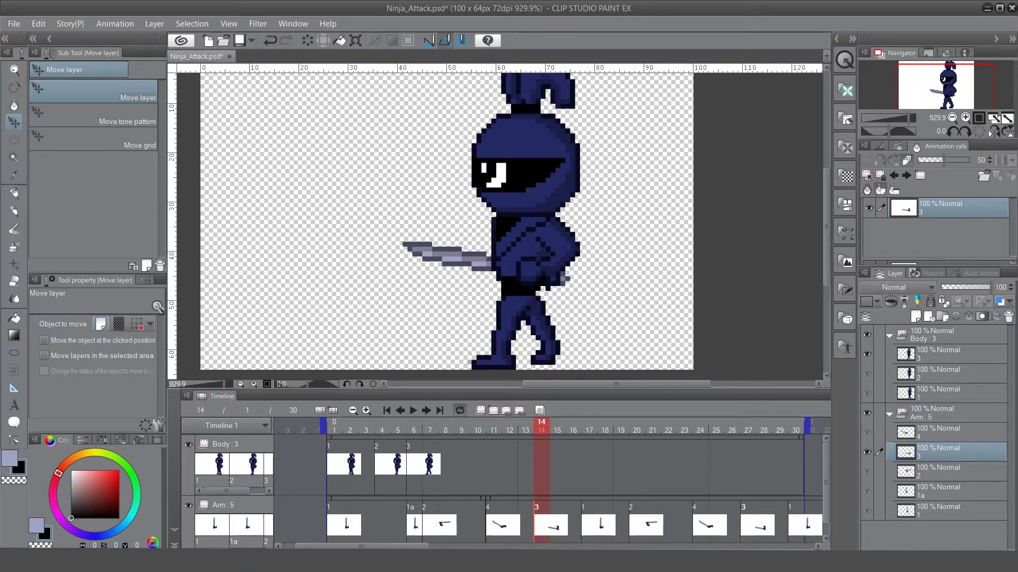
pyautogui.press('Right')
pyautogui.press('Right')
pyautogui.press('Left')
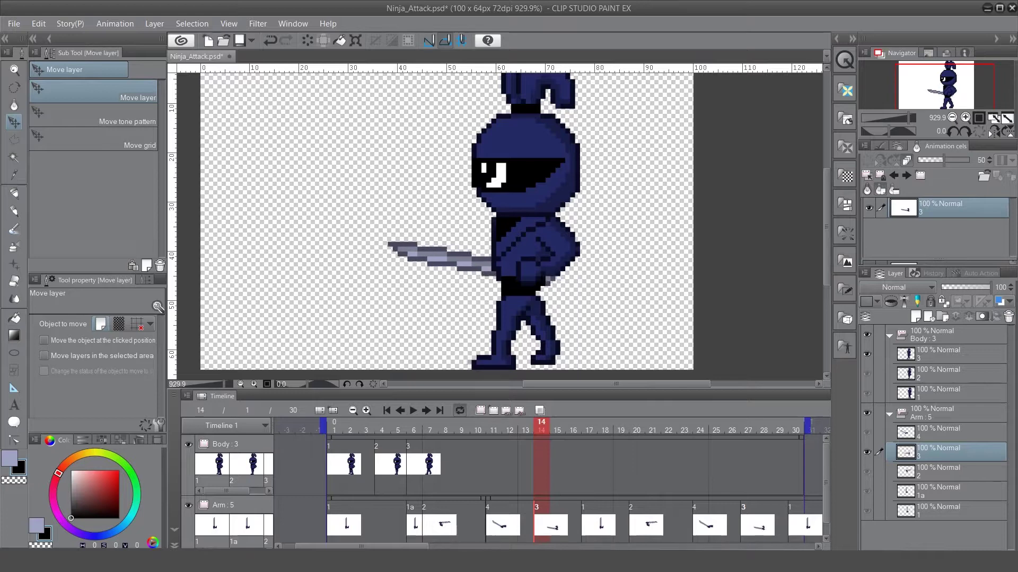
# - Try to shift upright-sword arm cel 1 forward by 5 pixels at frame 17
pyautogui.click(590, 530)
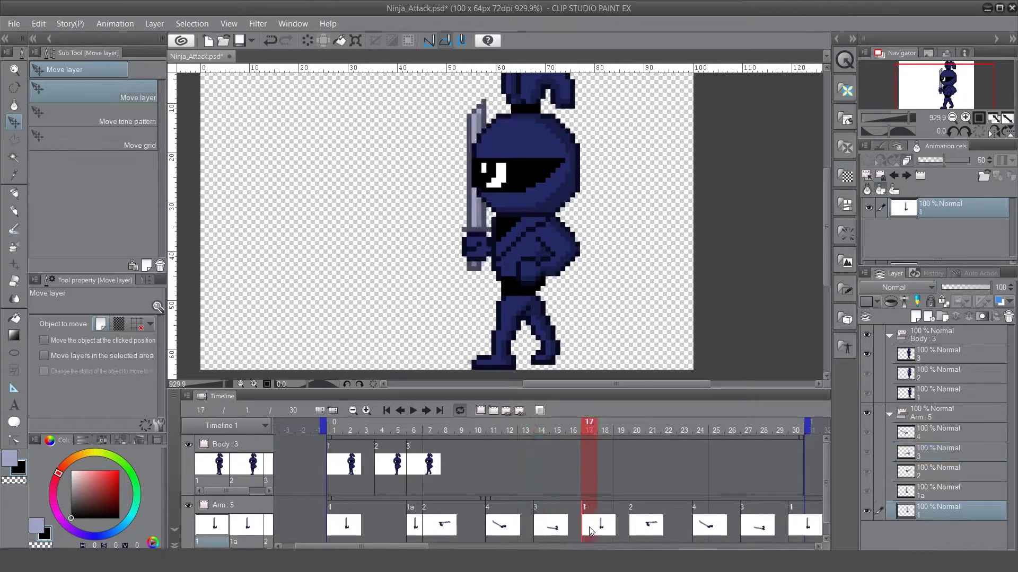
pyautogui.press('Left')
pyautogui.press('Left')
pyautogui.press('Left')
pyautogui.press('Left')
pyautogui.press('Left')
pyautogui.press('Left')
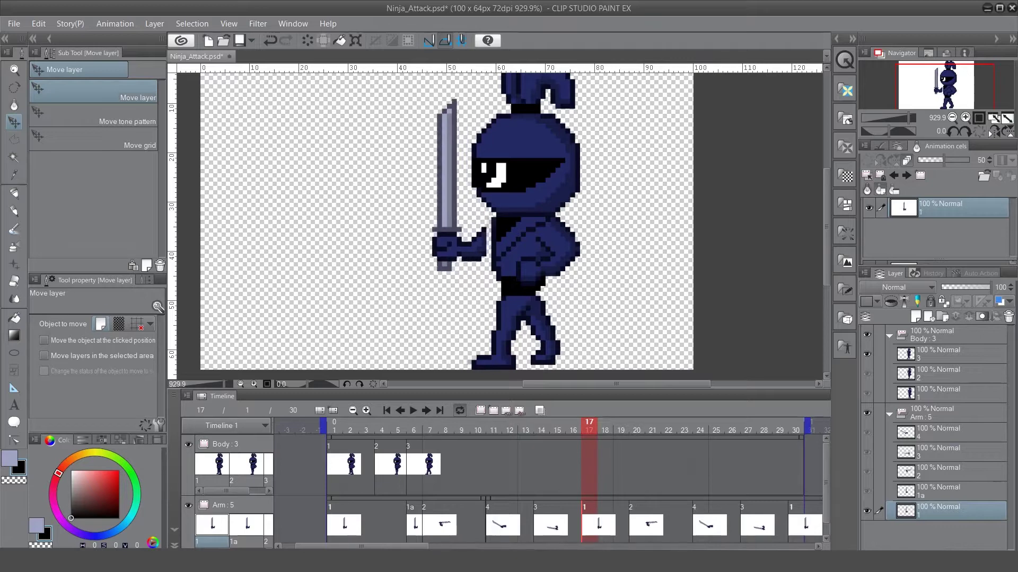
pyautogui.press('Right')
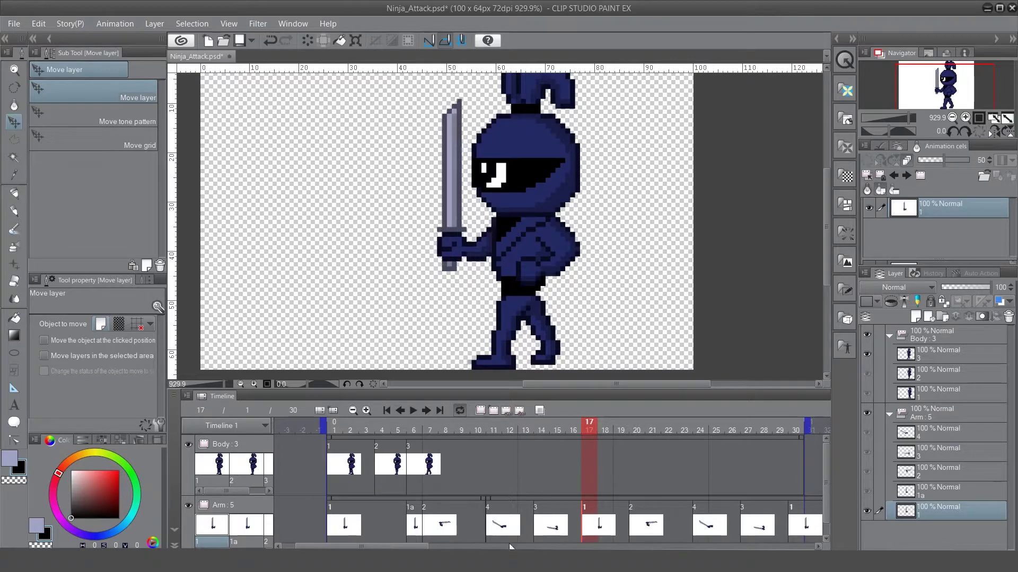
# - Nudge arm cel 2 back by one pixel at frame 20, and play the animation
pyautogui.click(636, 527)
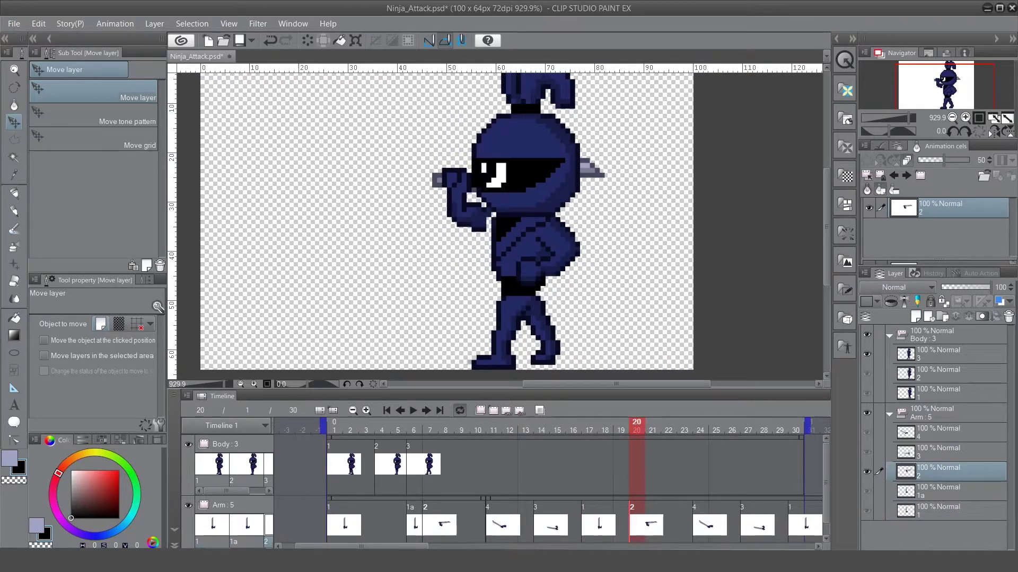
pyautogui.press('Right')
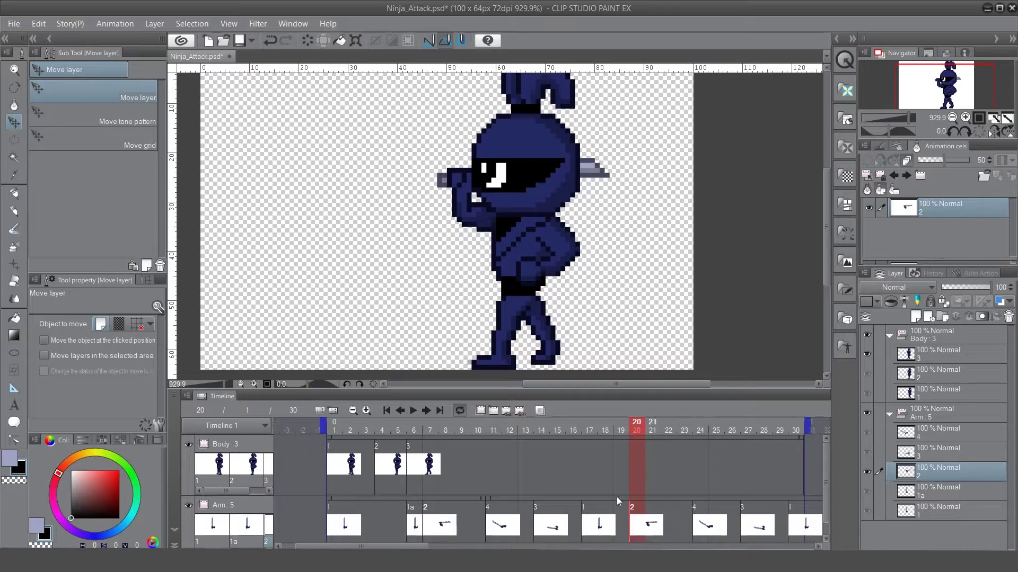
pyautogui.click(414, 411)
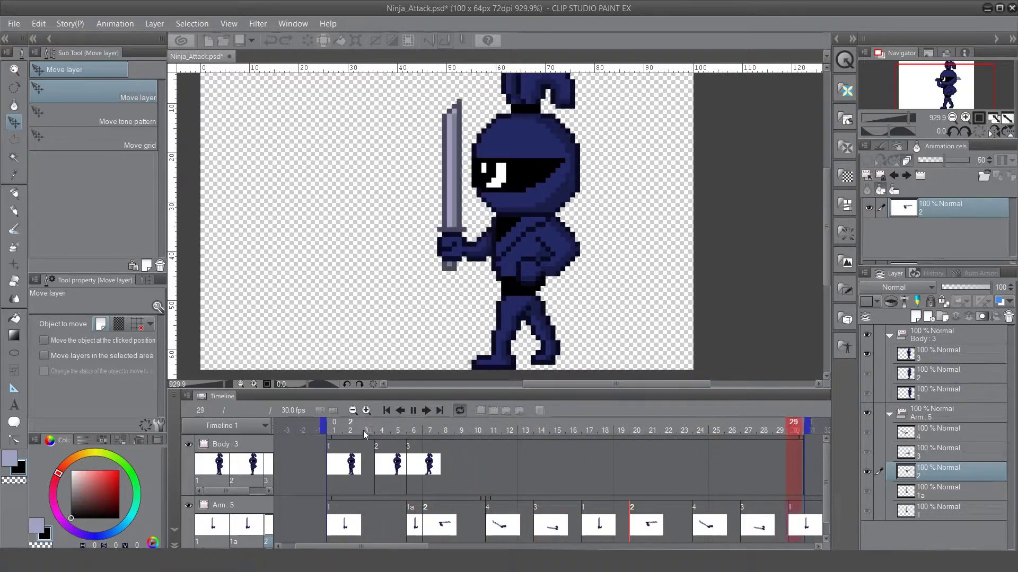
pyautogui.click(413, 411)
# - Compare the arm and body alignment between frames 1, 3, 6 and 7
pyautogui.click(411, 527)
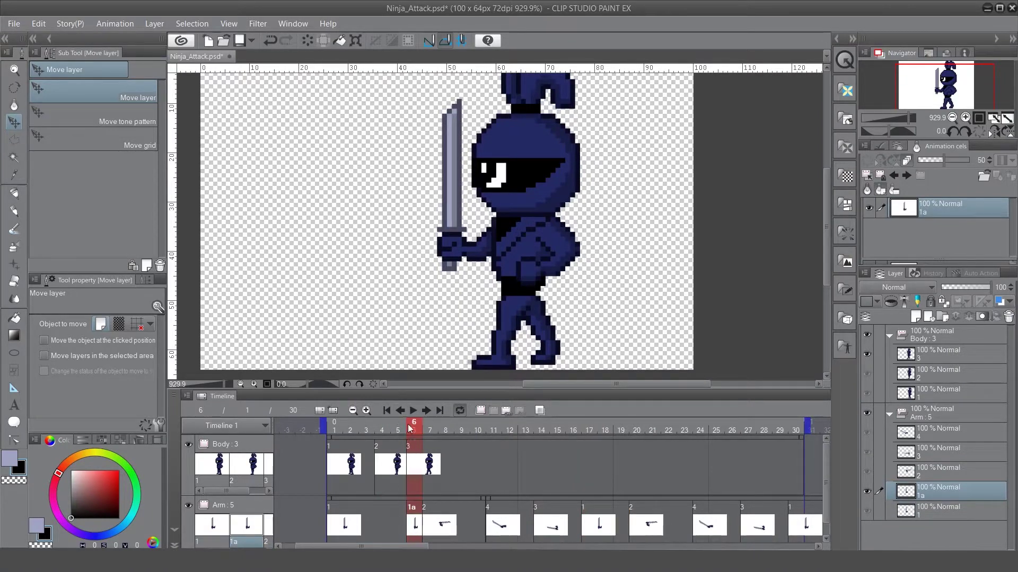
pyautogui.click(382, 431)
pyautogui.click(367, 430)
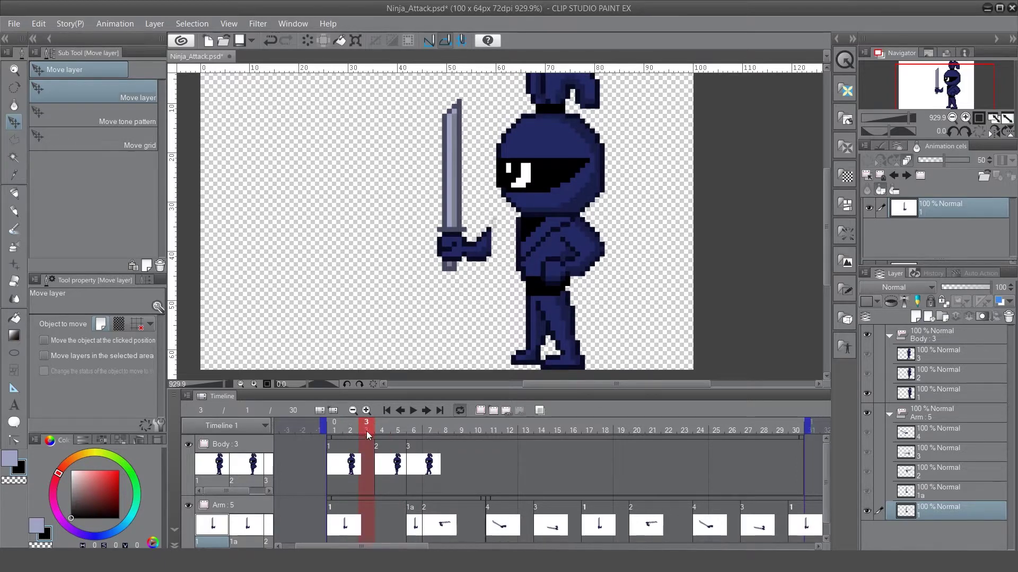
pyautogui.moveTo(363, 428); pyautogui.dragTo(334, 430)
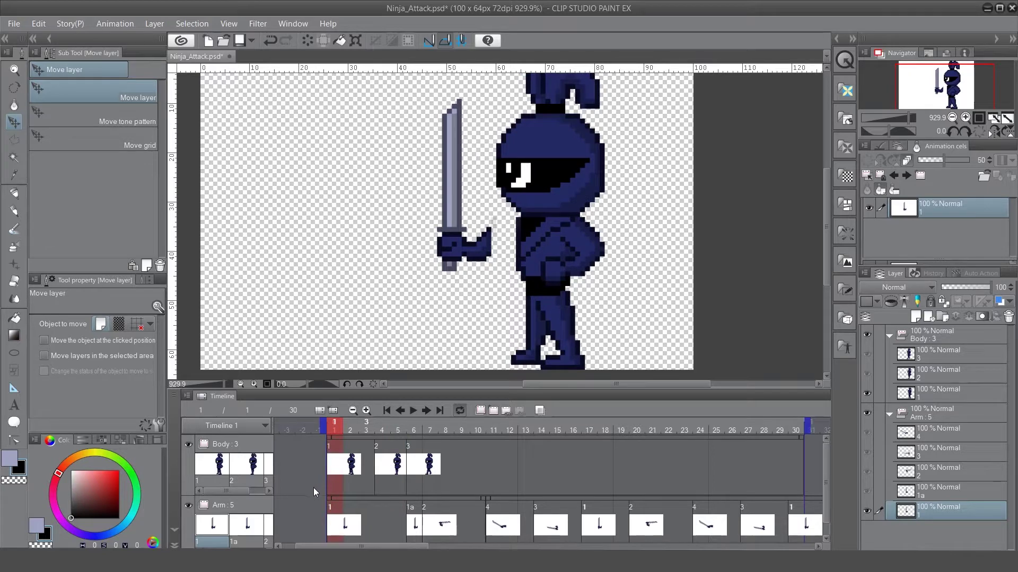
pyautogui.click(372, 512)
pyautogui.click(421, 536)
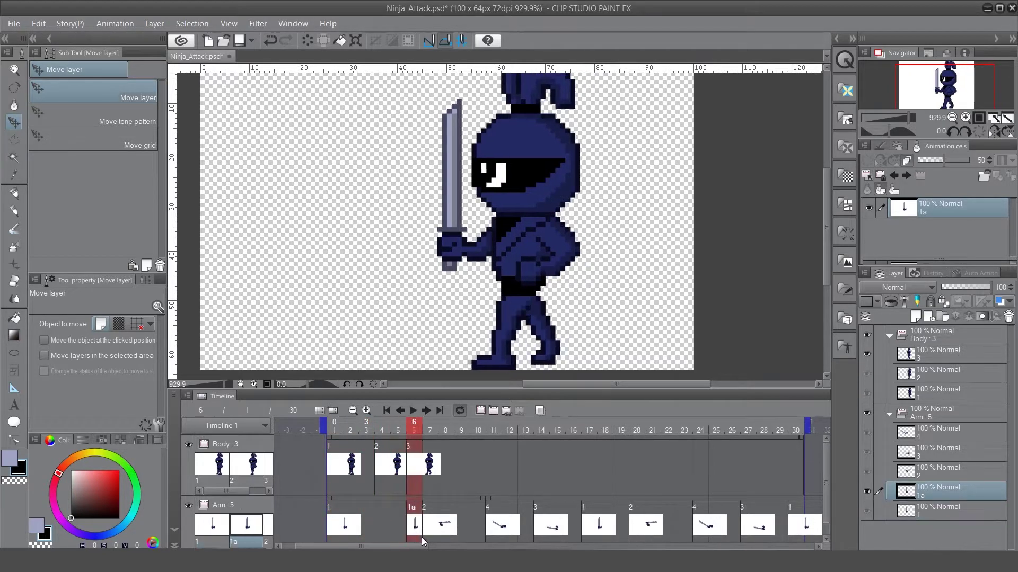
pyautogui.click(432, 541)
pyautogui.click(420, 536)
# - Move arm cel 1 at frame 1 back by 5 pixels to meet the standing body's shoulder
pyautogui.click(329, 536)
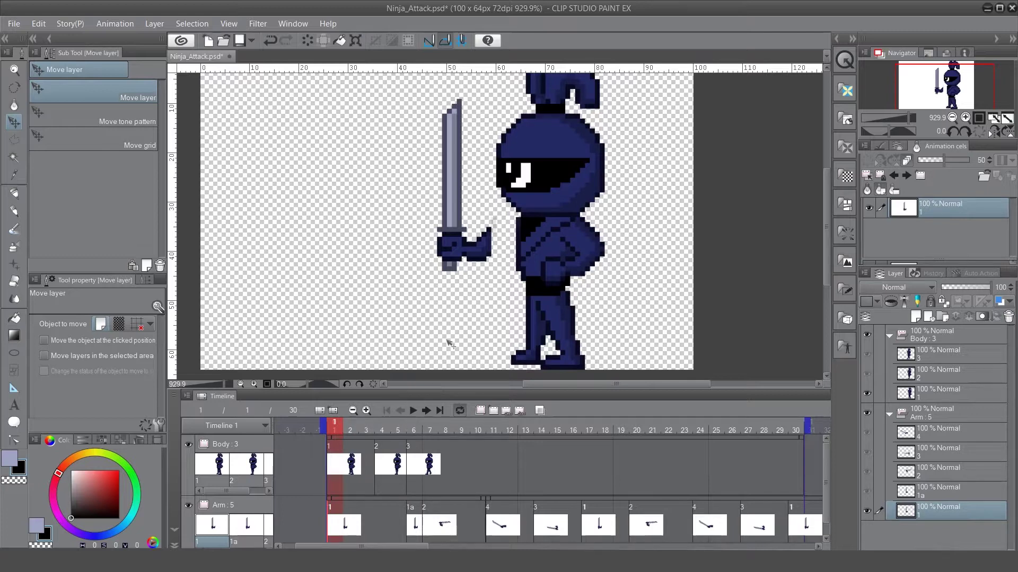
pyautogui.press('Right')
pyautogui.press('Right')
pyautogui.press('Right')
pyautogui.press('Right')
pyautogui.press('Right')
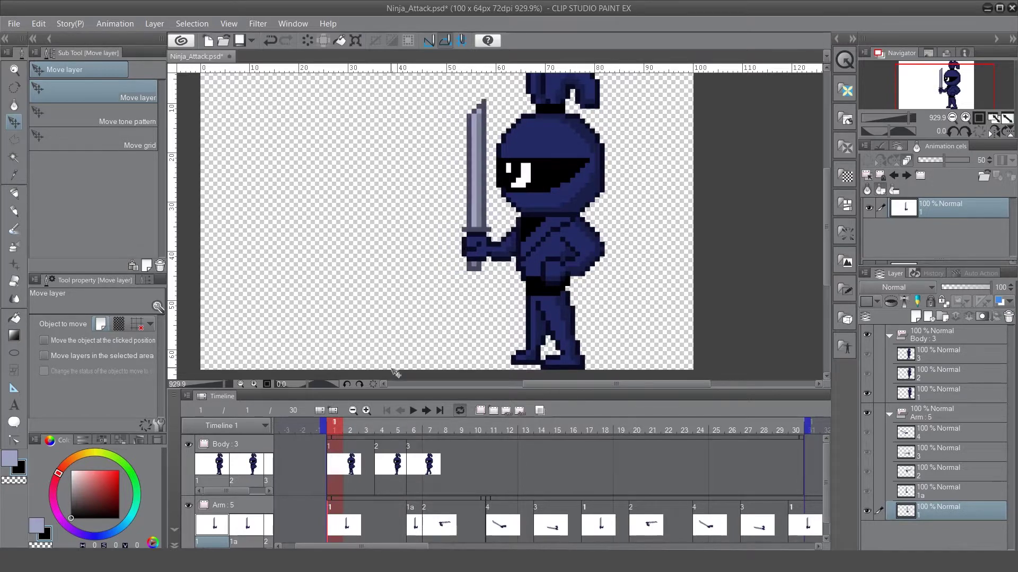
# - Check the step between frames 6 and 1, play the animation from the start and save the file
pyautogui.click(414, 536)
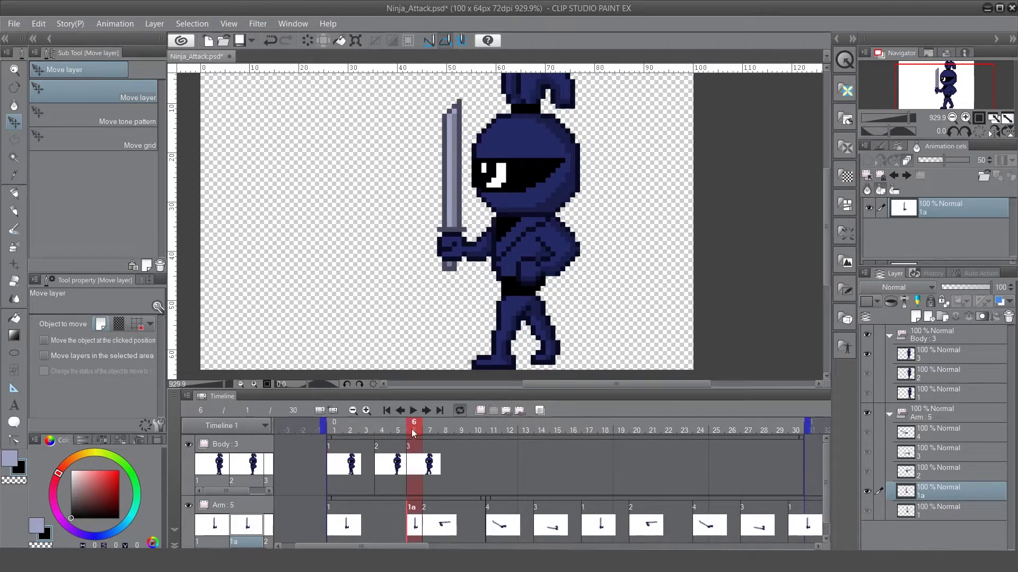
pyautogui.moveTo(412, 428); pyautogui.dragTo(303, 503)
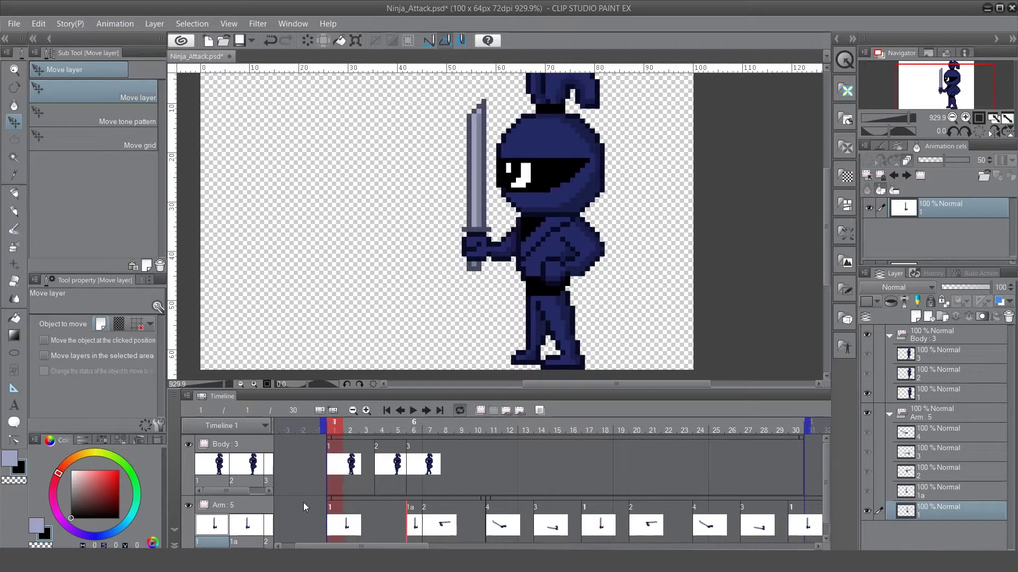
pyautogui.click(413, 410)
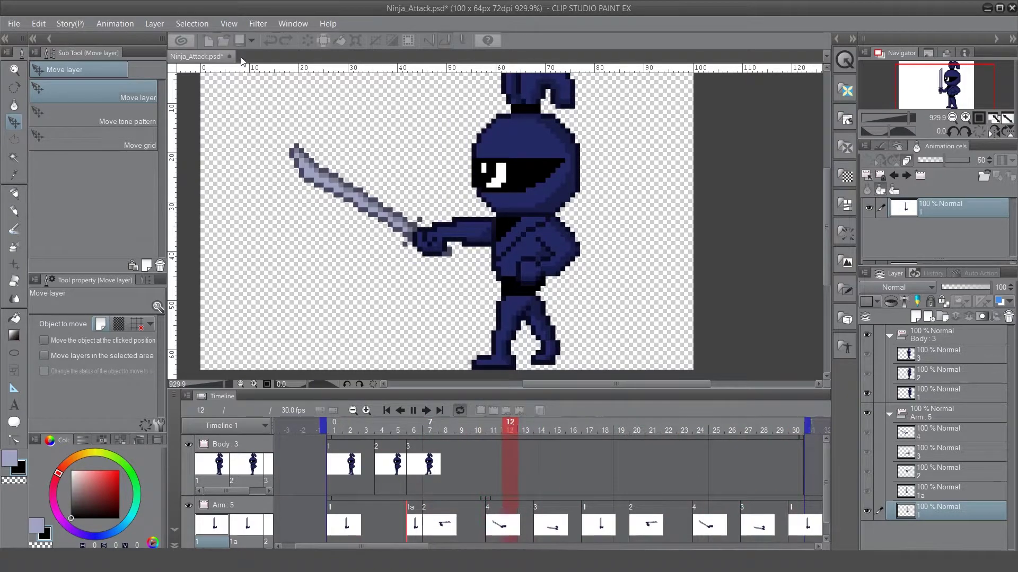
pyautogui.click(413, 410)
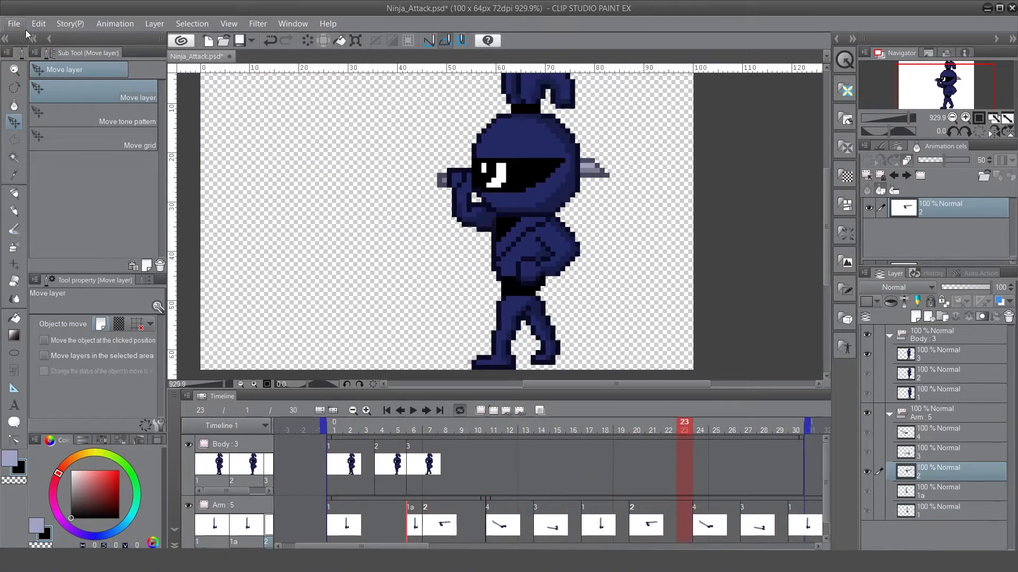
pyautogui.click(24, 27)
pyautogui.click(37, 119)
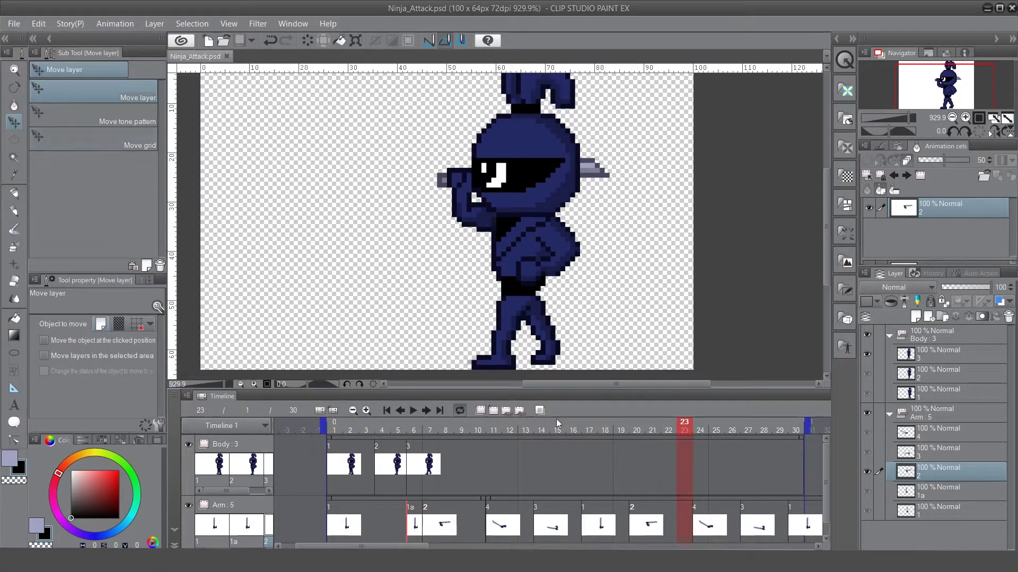
# - Extend the end of the timeline to 36 frames and check the cels around frames 30 to 32
pyautogui.moveTo(704, 437); pyautogui.dragTo(797, 511)
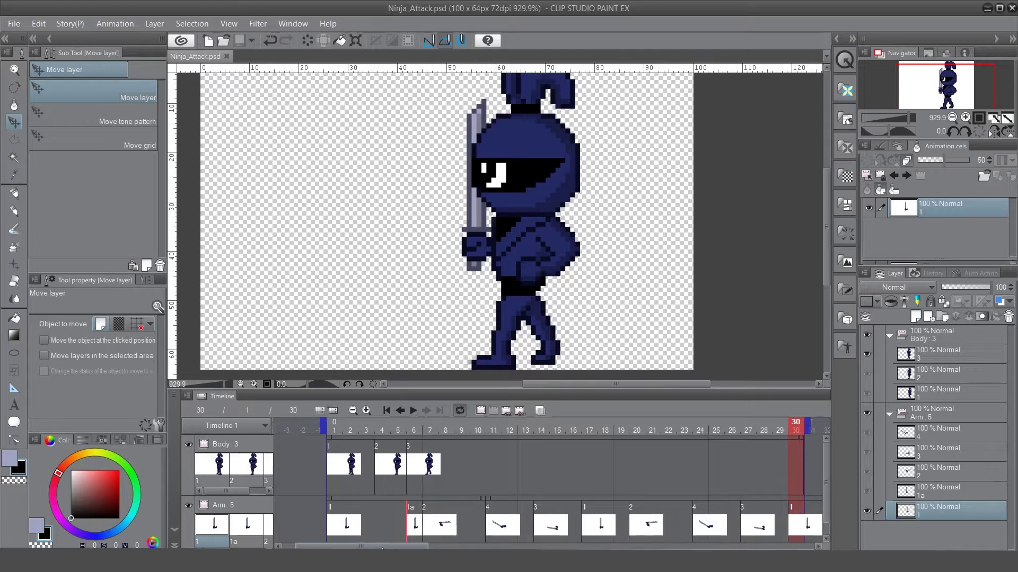
pyautogui.moveTo(385, 545); pyautogui.dragTo(459, 543)
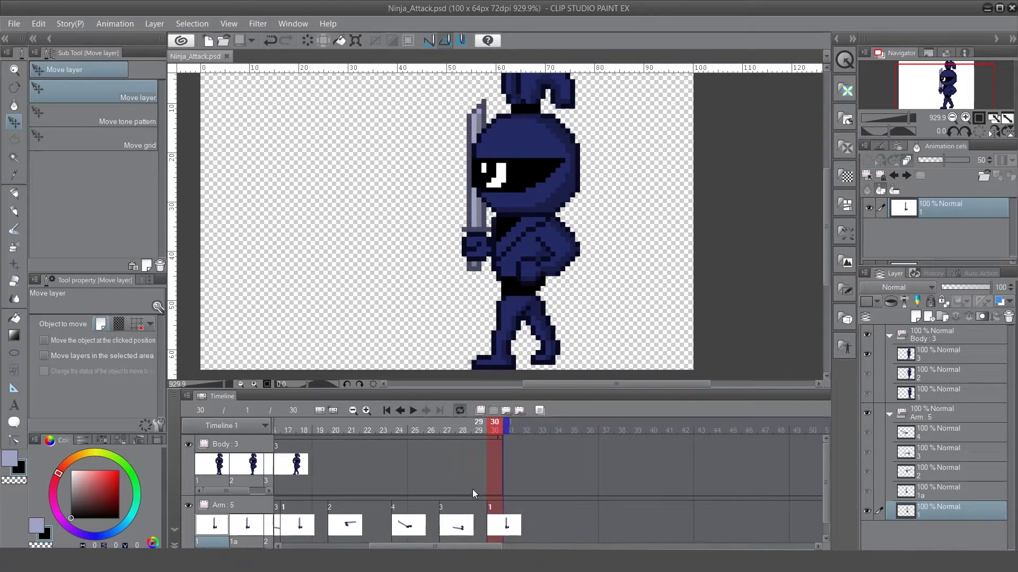
pyautogui.moveTo(510, 431); pyautogui.dragTo(614, 434)
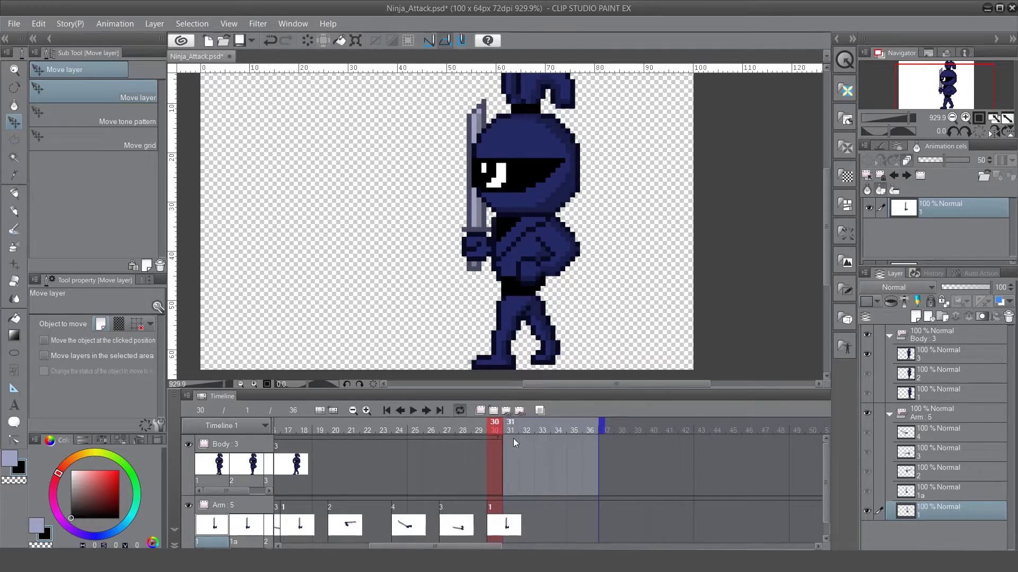
pyautogui.click(526, 432)
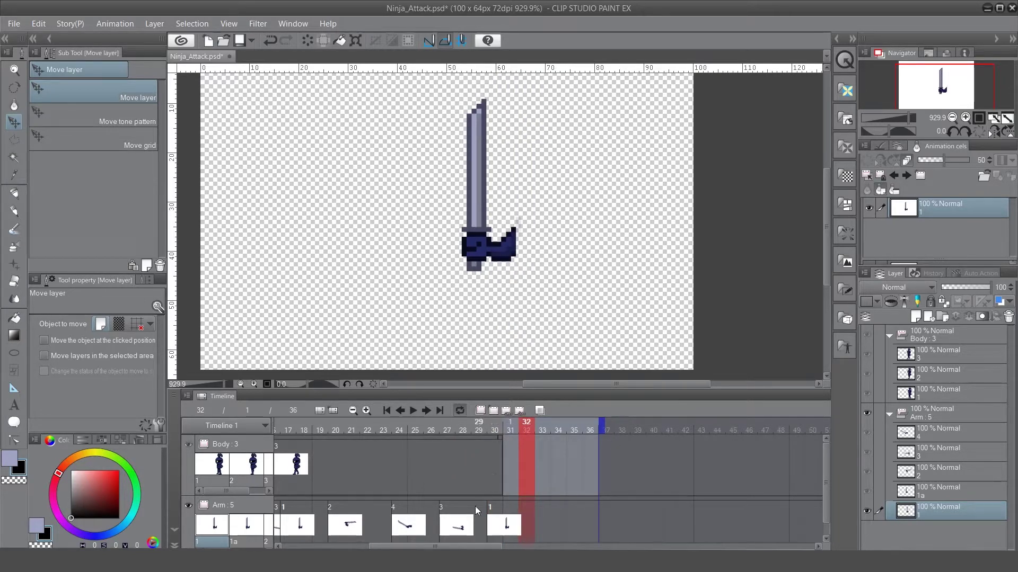
pyautogui.click(501, 430)
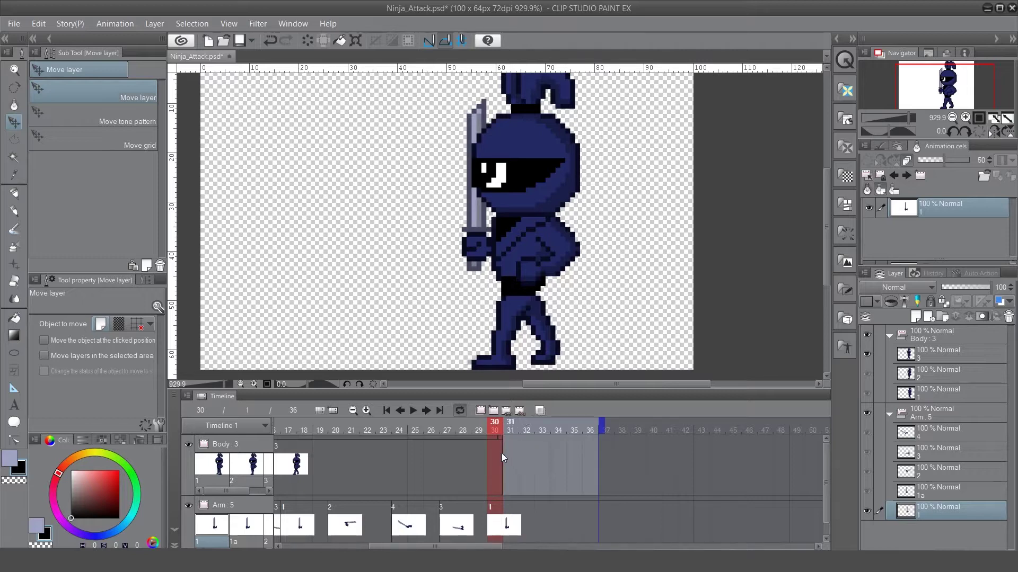
# - Extend body cel 3 through frame 31 and check the body track at frame 32
pyautogui.click(501, 438)
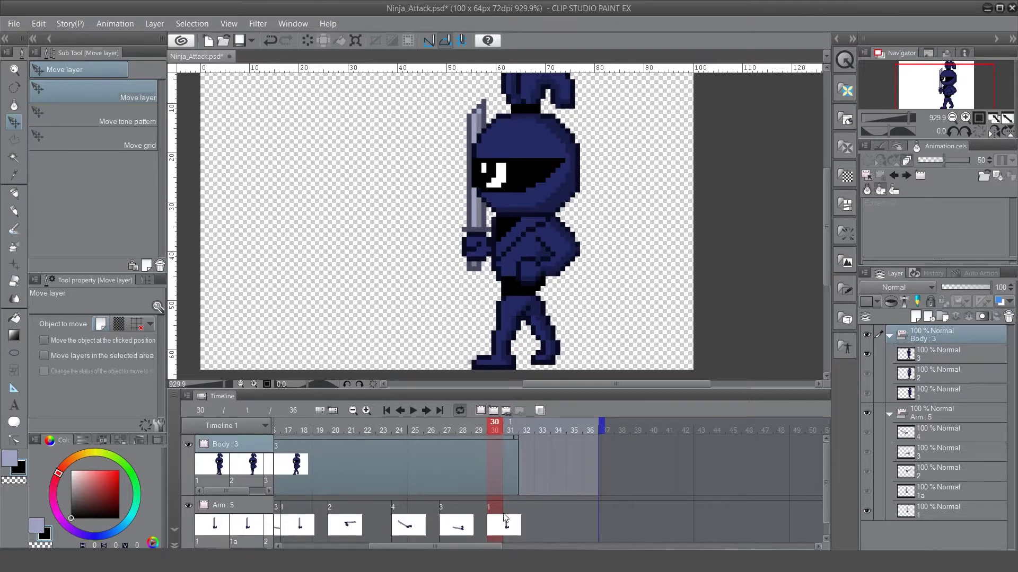
pyautogui.click(523, 525)
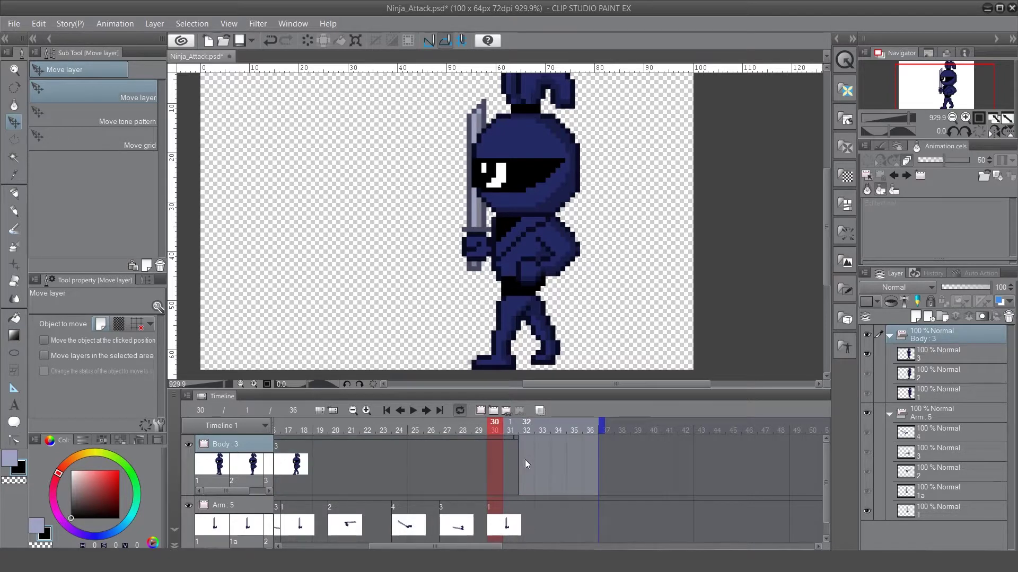
pyautogui.click(520, 428)
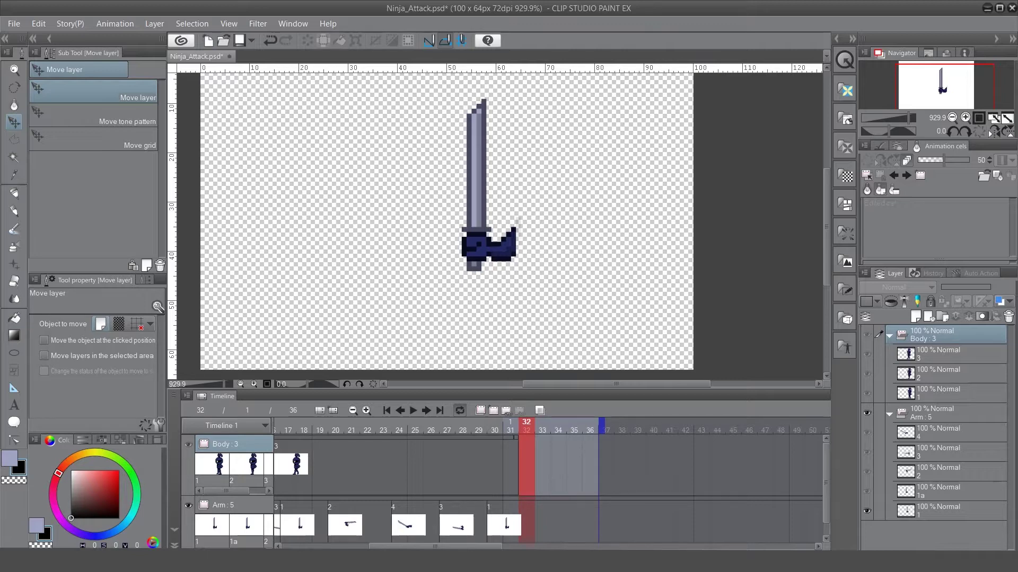
# - Duplicate body cel 2, the standing pose with legs together
pyautogui.click(925, 374)
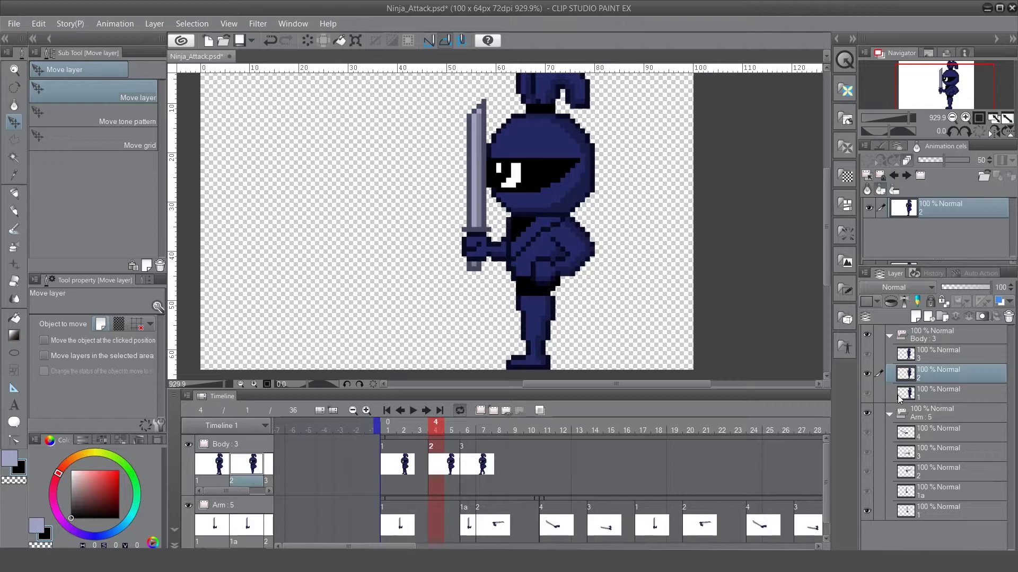
pyautogui.rightClick(941, 378)
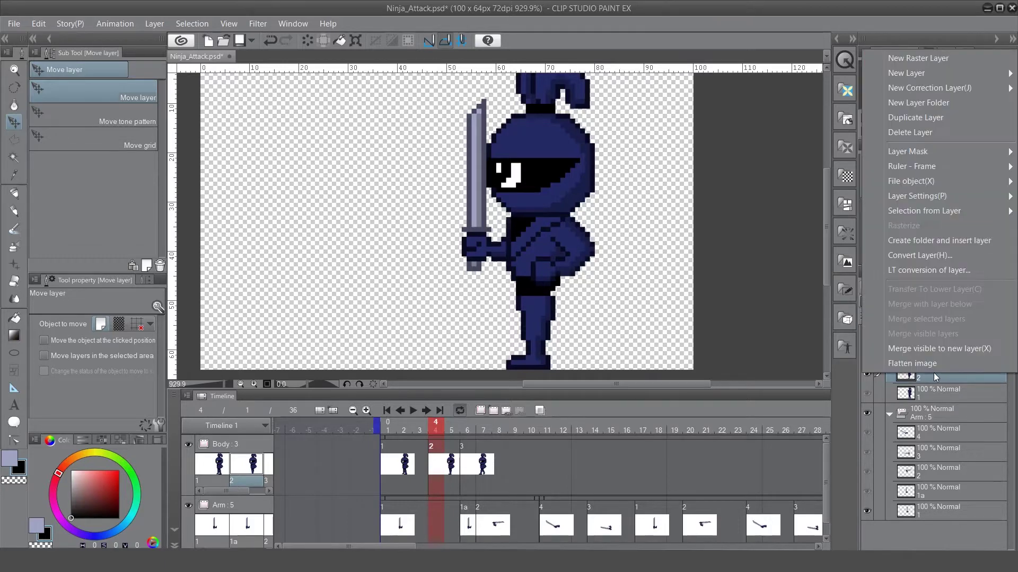
pyautogui.click(894, 119)
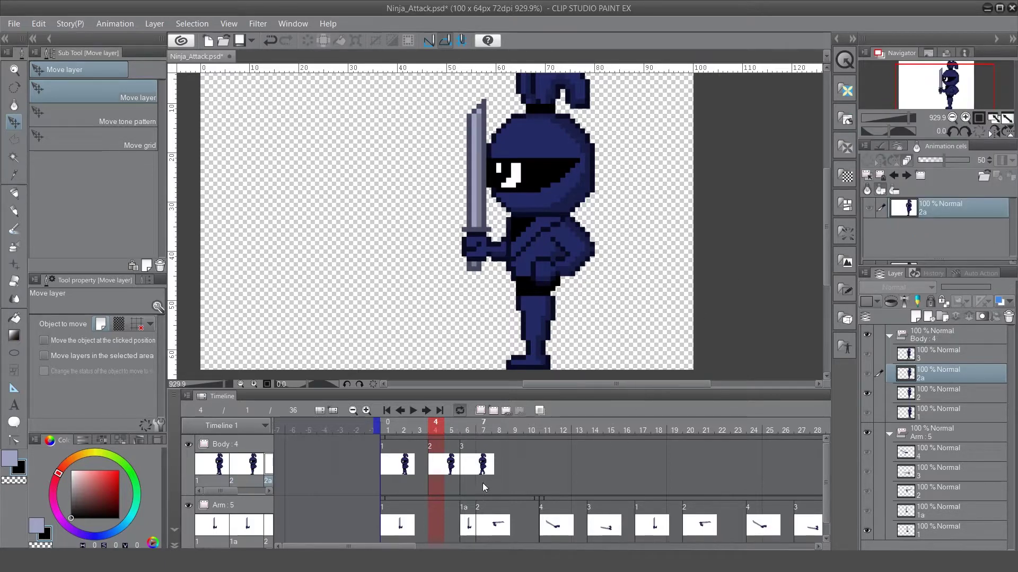
# - Assign the duplicated body cel 2a to frame 32 of the Body track
pyautogui.click(484, 428)
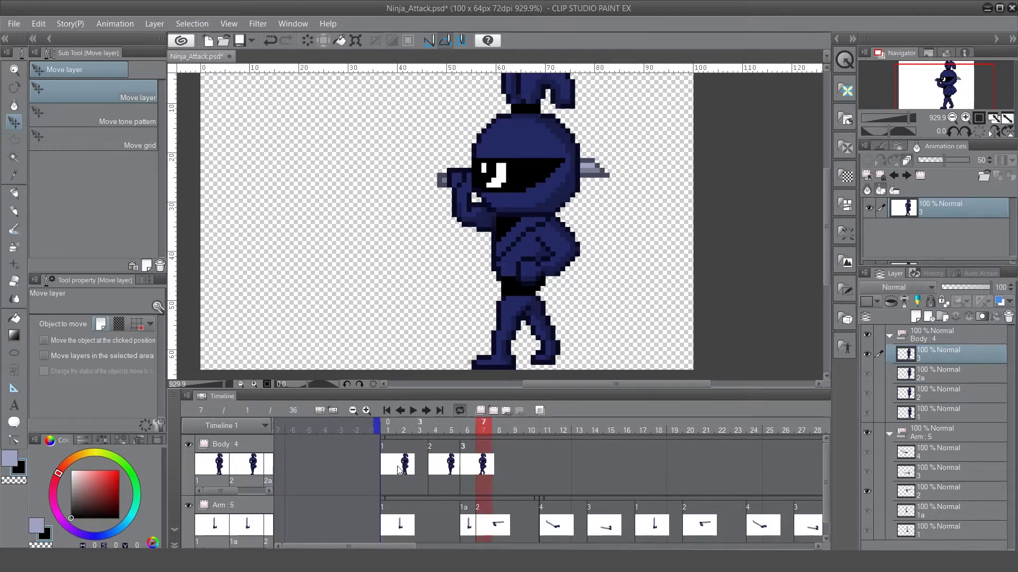
pyautogui.moveTo(349, 547); pyautogui.dragTo(417, 547)
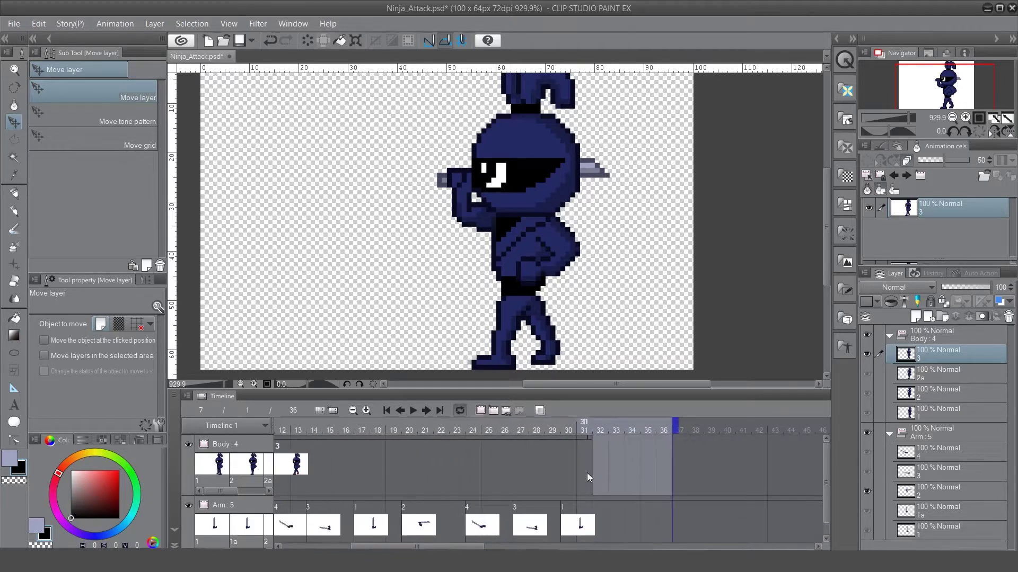
pyautogui.click(584, 430)
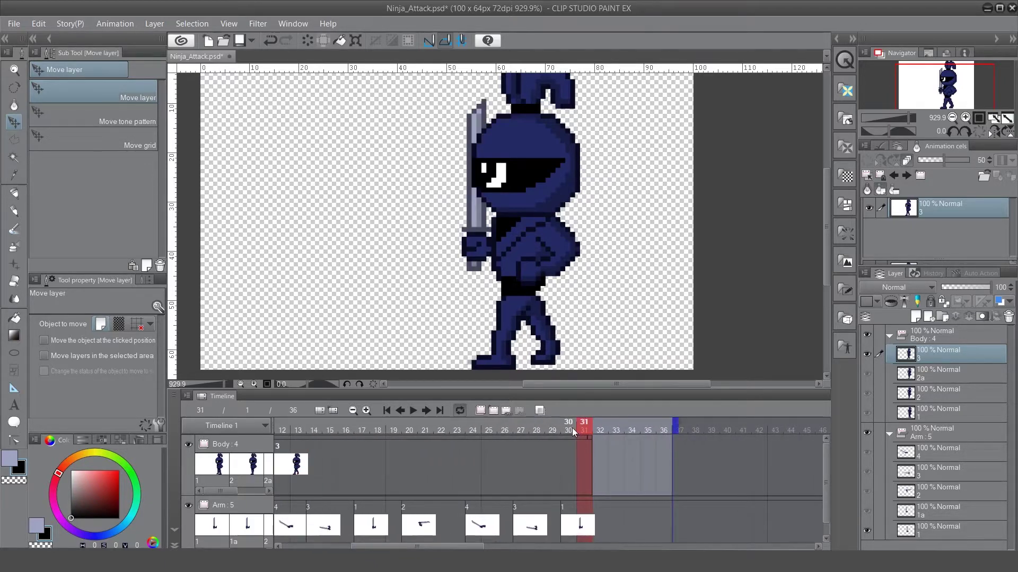
pyautogui.click(568, 429)
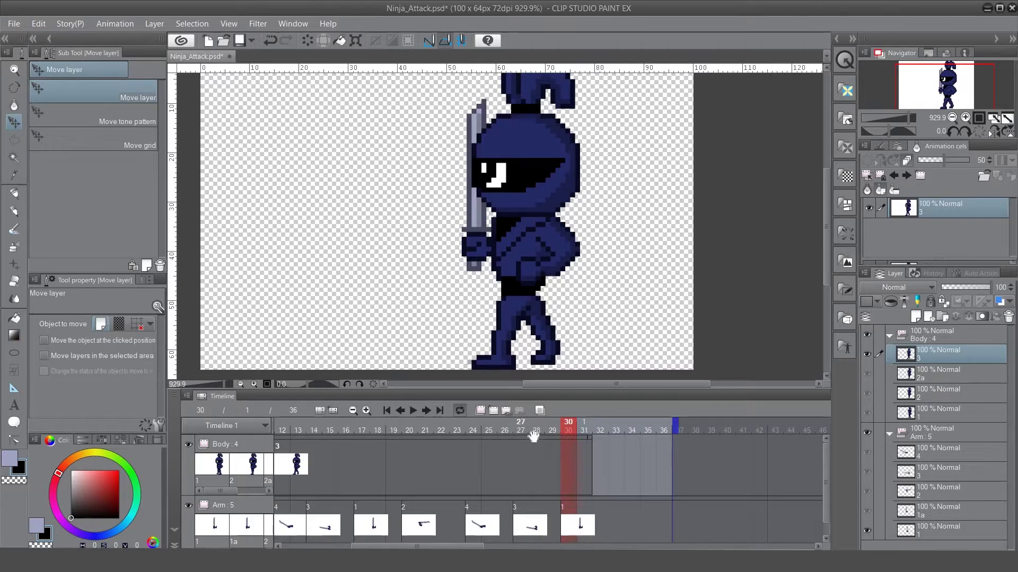
pyautogui.click(595, 431)
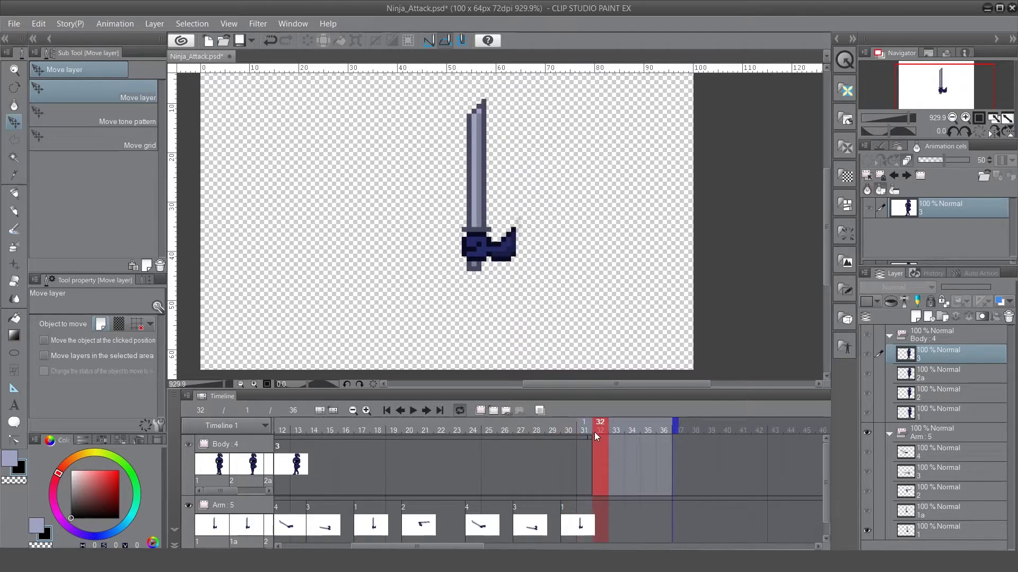
pyautogui.click(597, 465)
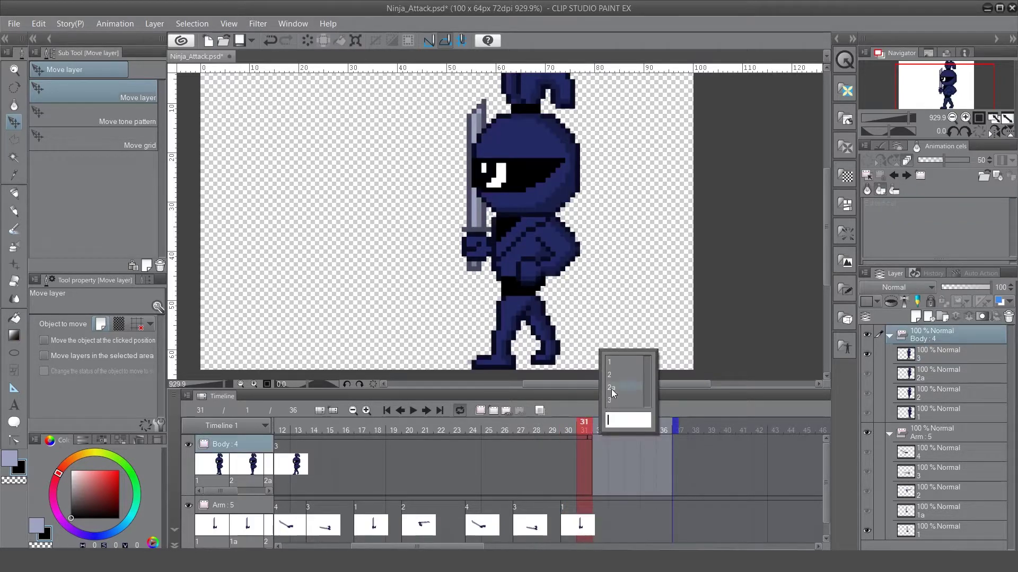
pyautogui.click(628, 386)
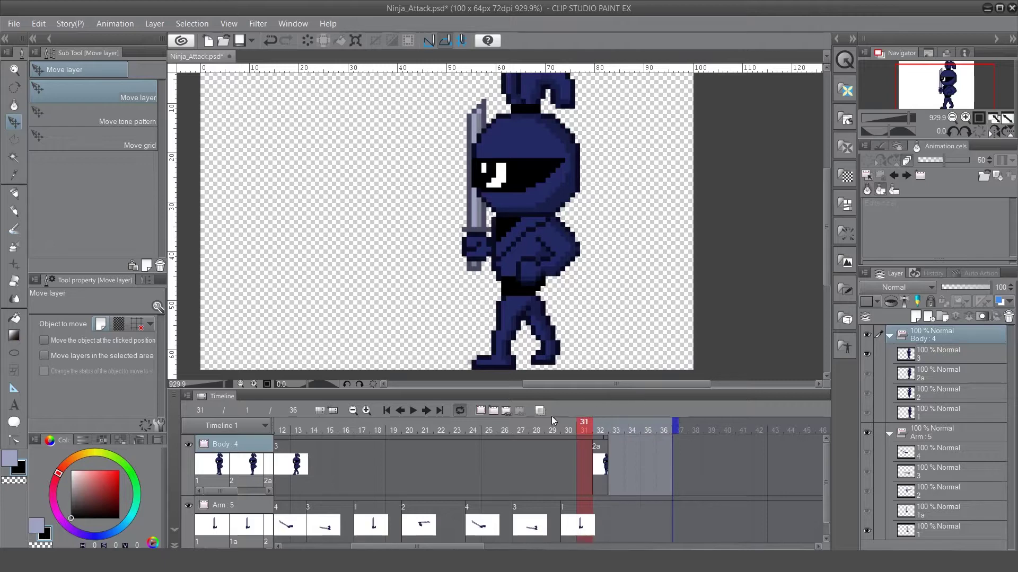
pyautogui.click(600, 478)
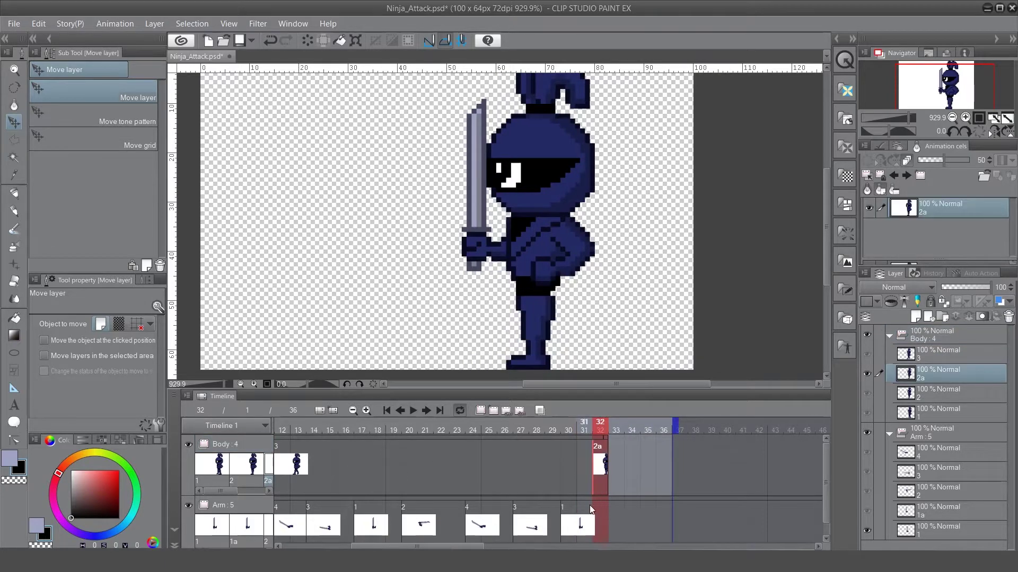
# - Compare frames 31 to 34 and extend body cel 2a through frame 33
pyautogui.click(584, 431)
pyautogui.click(600, 430)
pyautogui.click(616, 429)
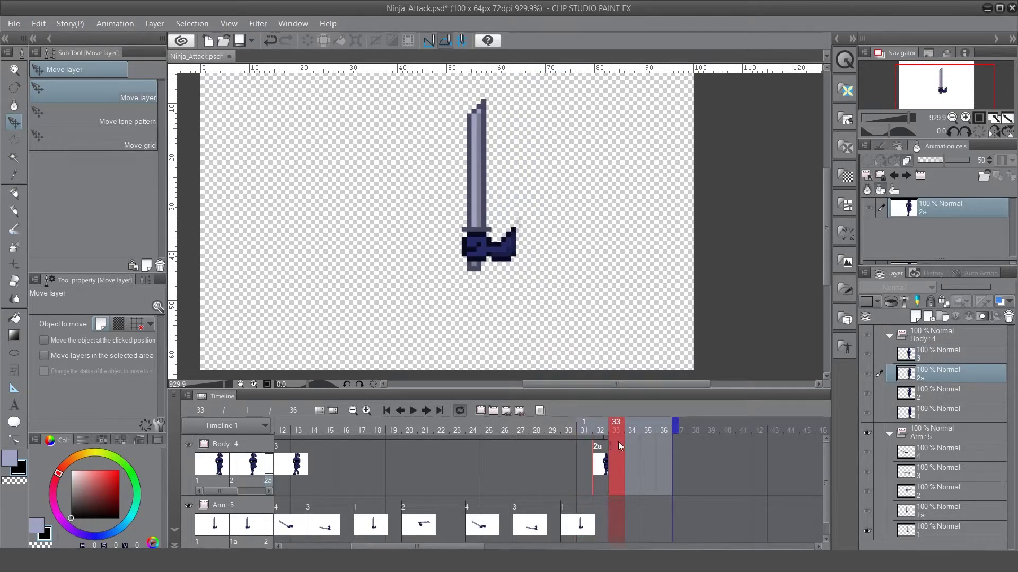
pyautogui.click(632, 430)
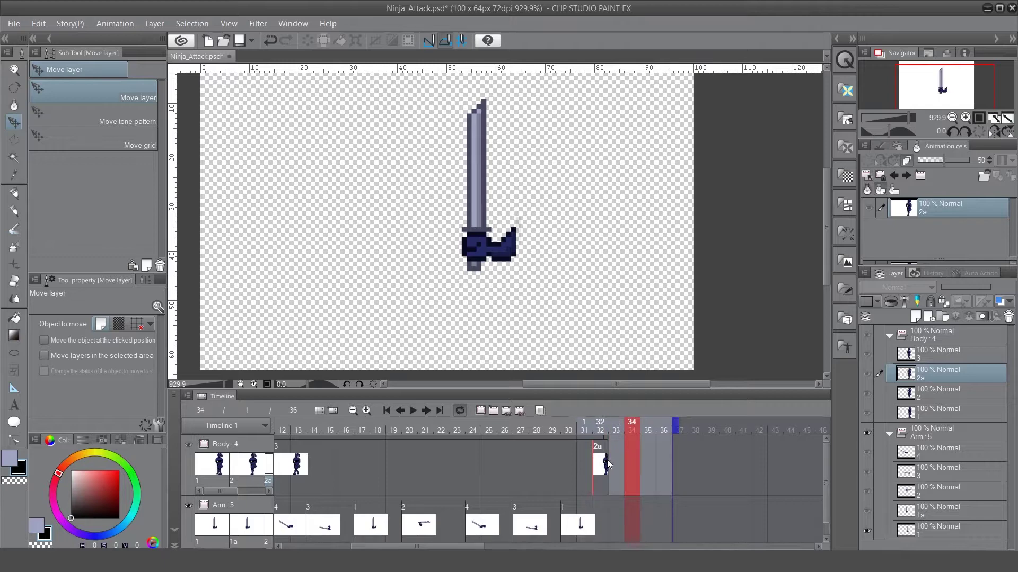
pyautogui.moveTo(606, 437); pyautogui.dragTo(623, 443)
pyautogui.click(616, 431)
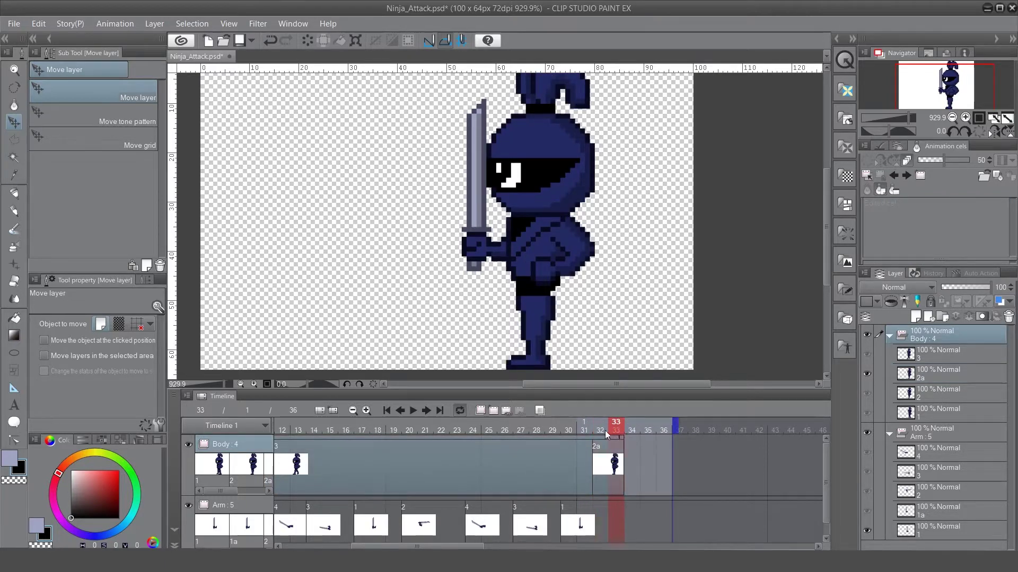
pyautogui.click(633, 431)
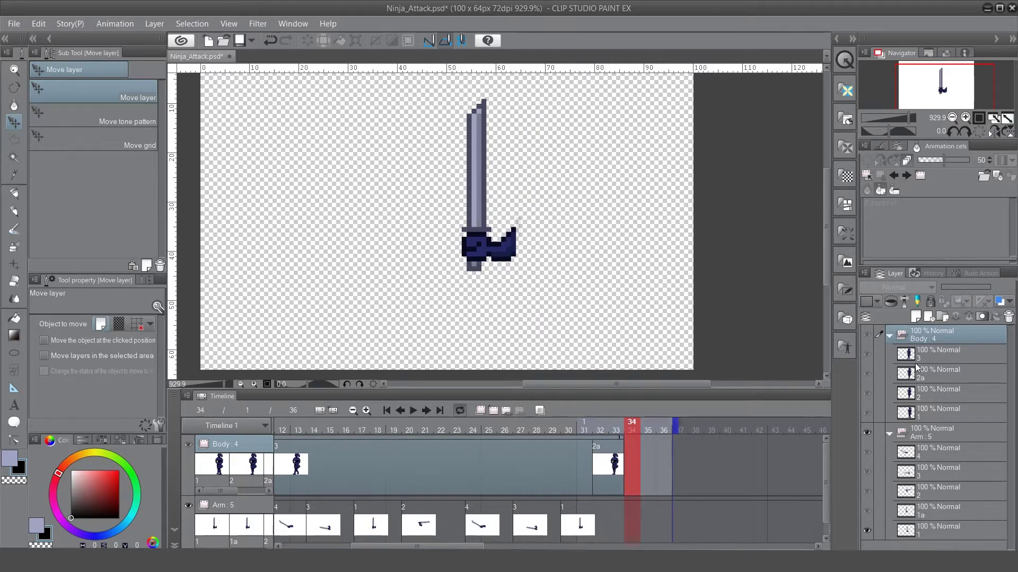
pyautogui.click(937, 353)
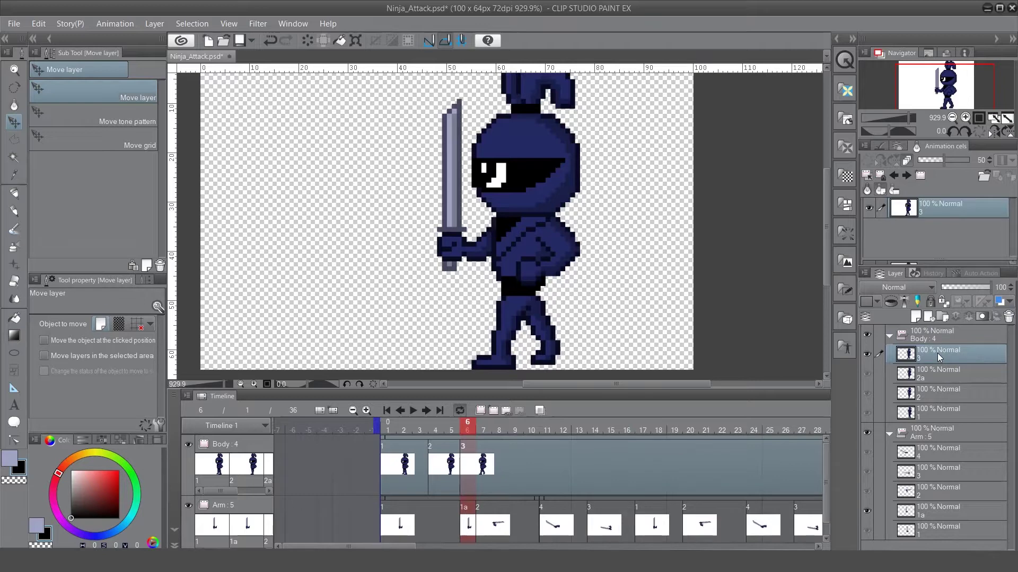
pyautogui.click(929, 410)
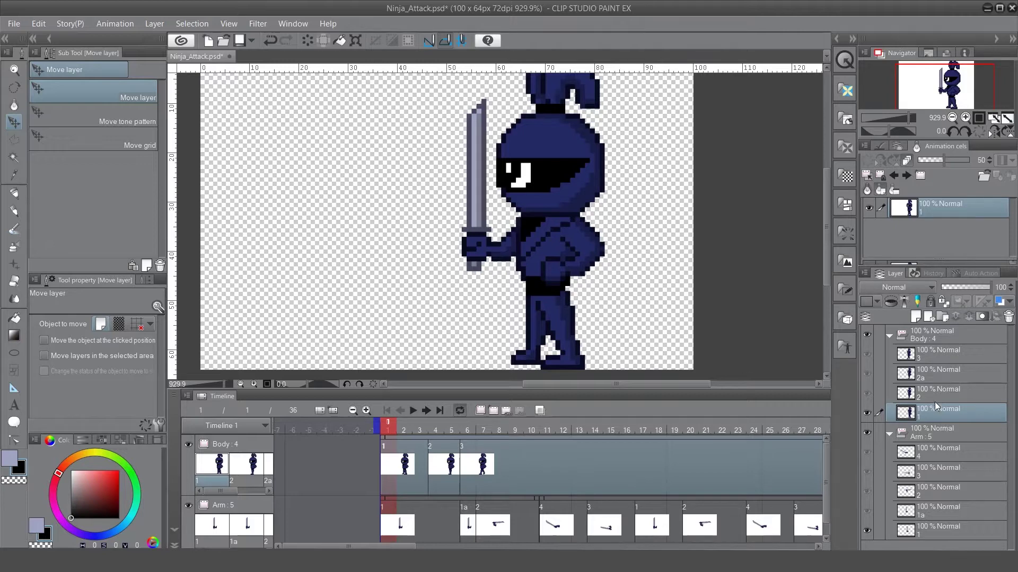
pyautogui.rightClick(927, 414)
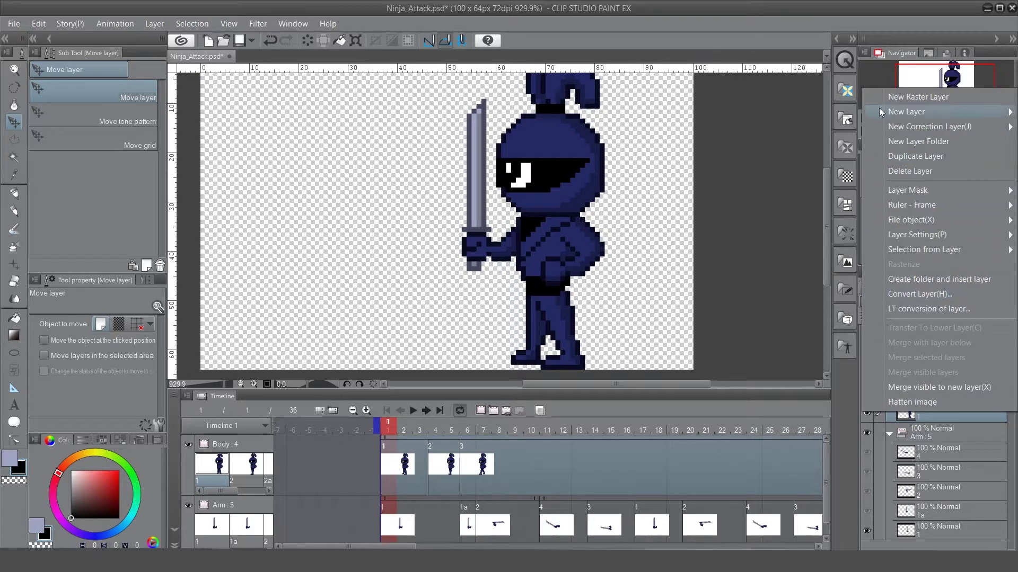
pyautogui.moveTo(891, 115)
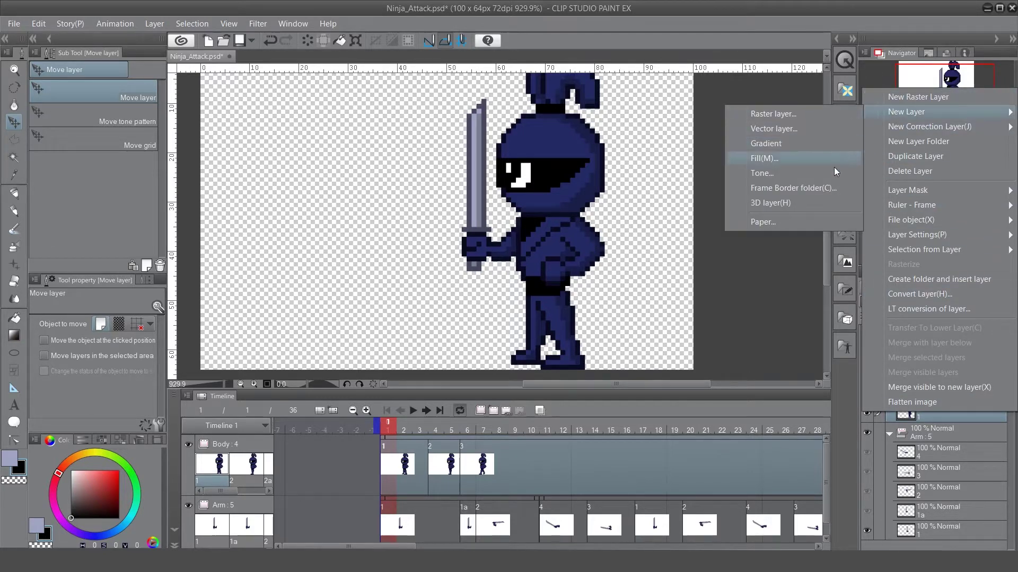
pyautogui.click(670, 369)
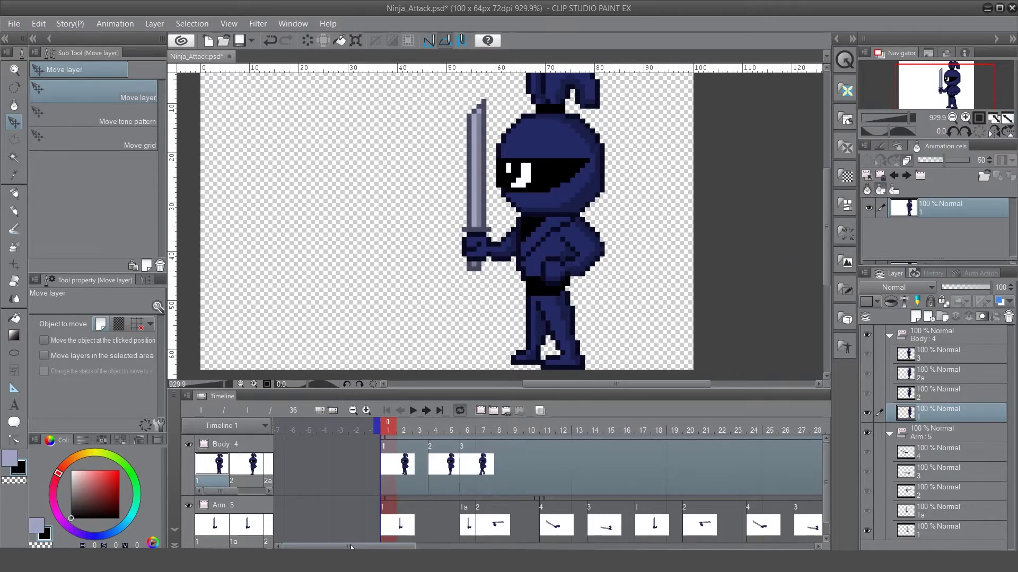
# - Assign body cel 1 to frame 34 of the Body track so the ninja returns to the starting stance
pyautogui.moveTo(411, 546); pyautogui.dragTo(504, 546)
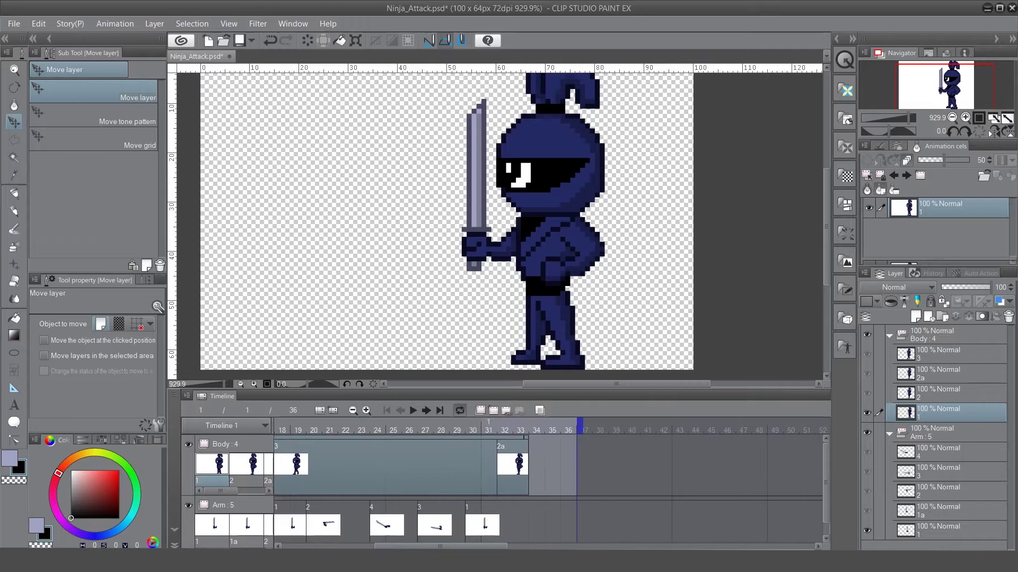
pyautogui.click(535, 430)
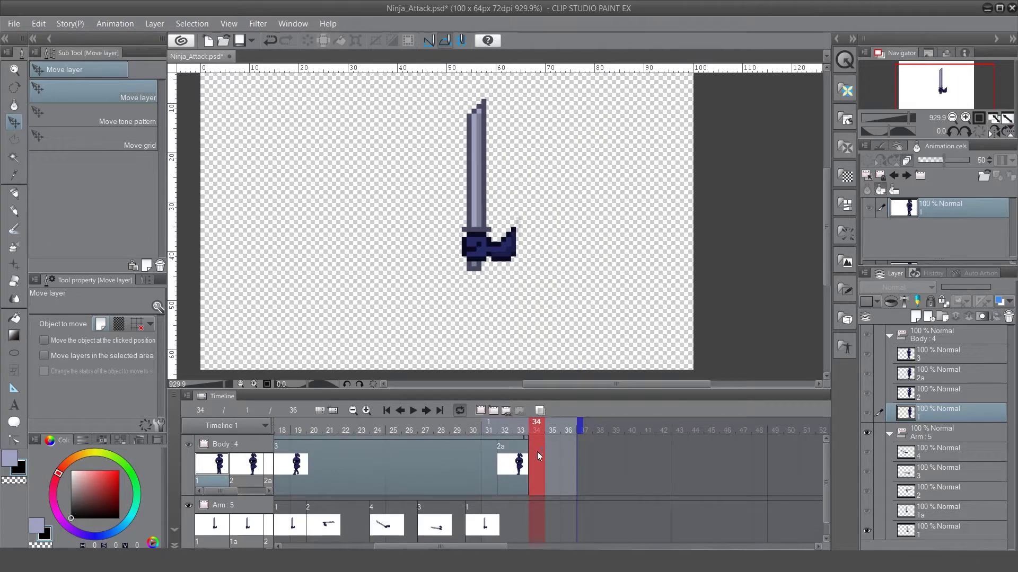
pyautogui.click(537, 453)
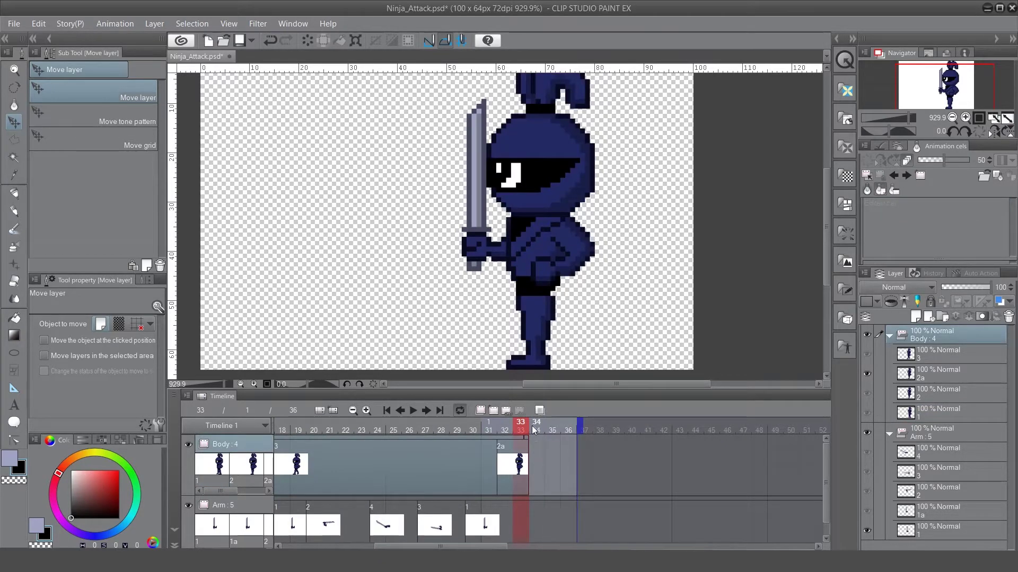
pyautogui.click(536, 430)
pyautogui.click(536, 455)
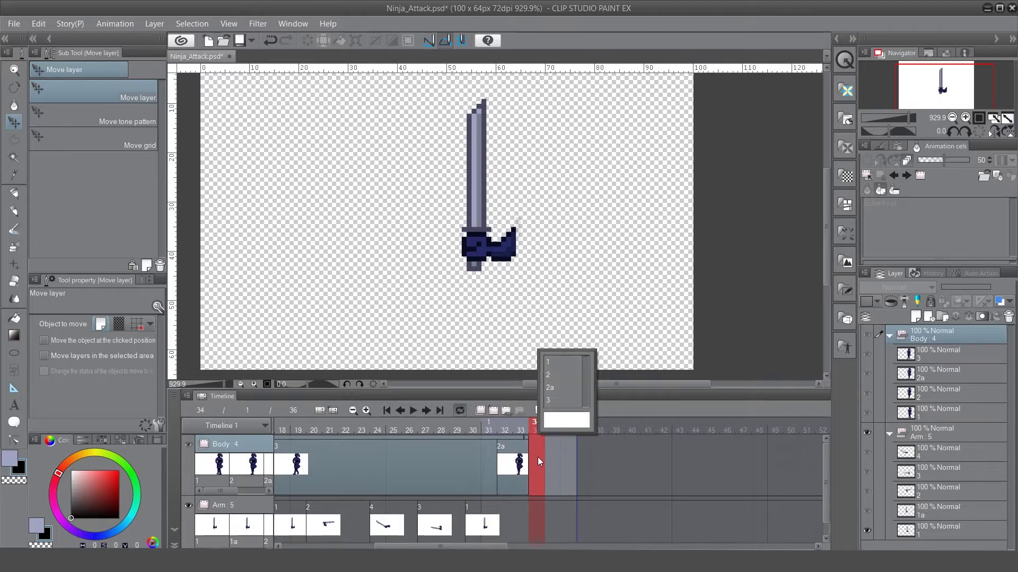
pyautogui.click(548, 401)
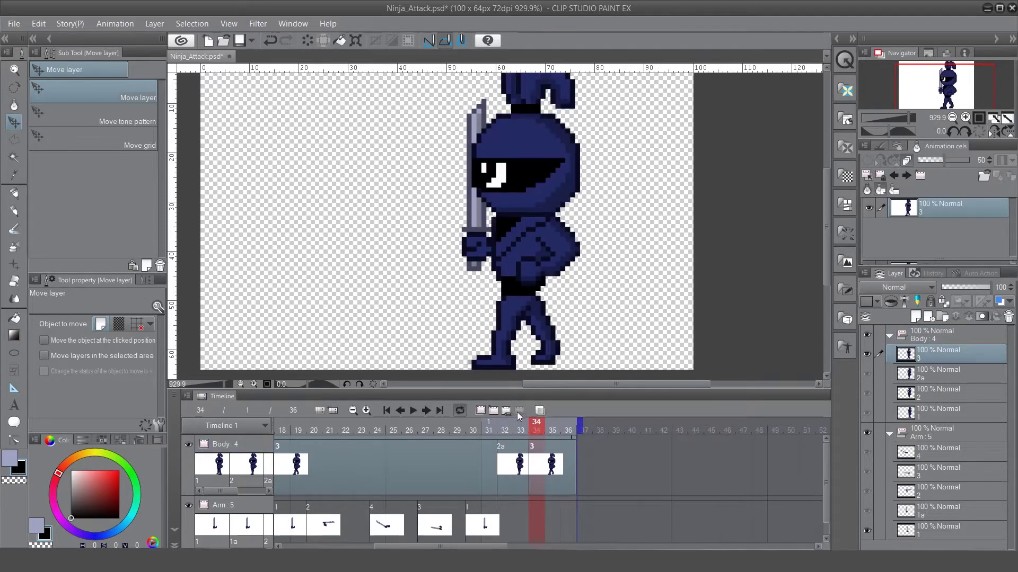
pyautogui.click(537, 466)
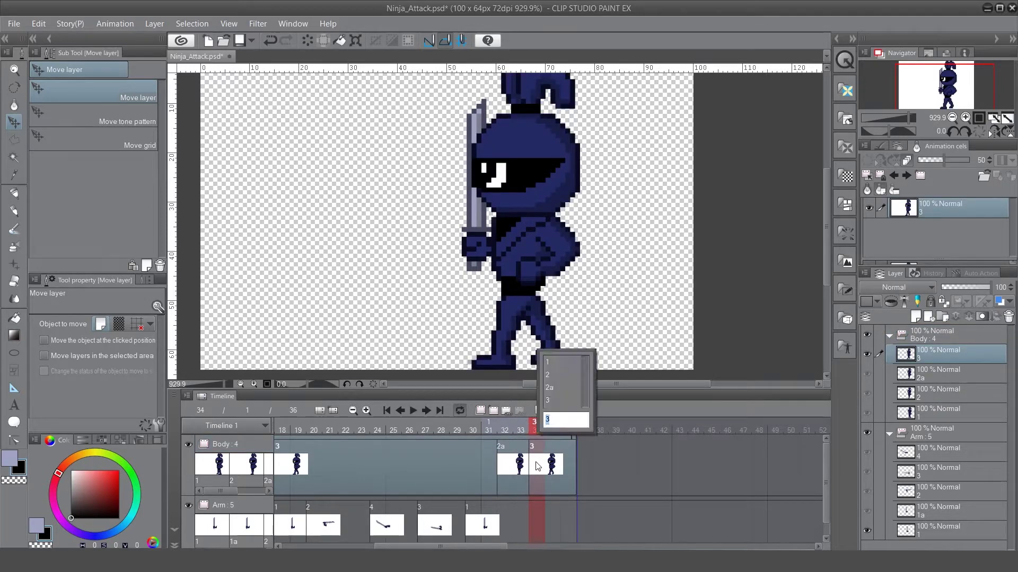
pyautogui.click(548, 362)
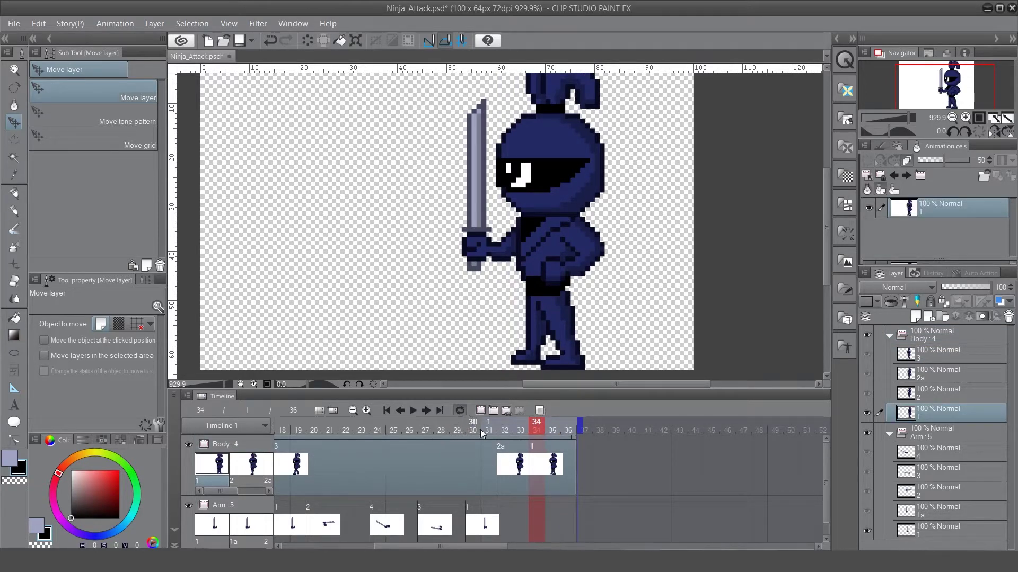
# - Play the animation from the start, stop it and save the file
pyautogui.moveTo(474, 426); pyautogui.dragTo(310, 482)
pyautogui.click(413, 410)
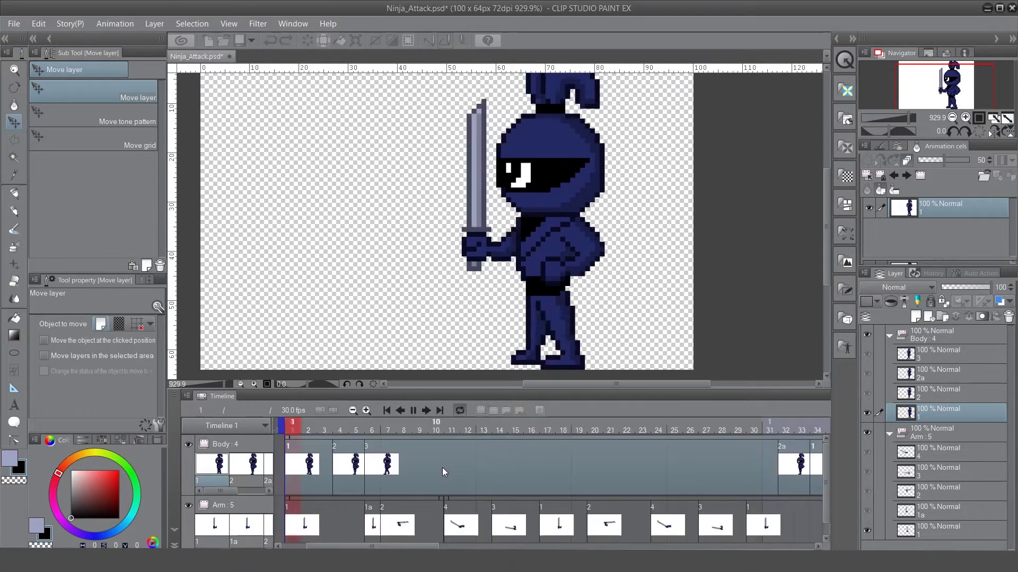
pyautogui.click(413, 411)
pyautogui.click(11, 26)
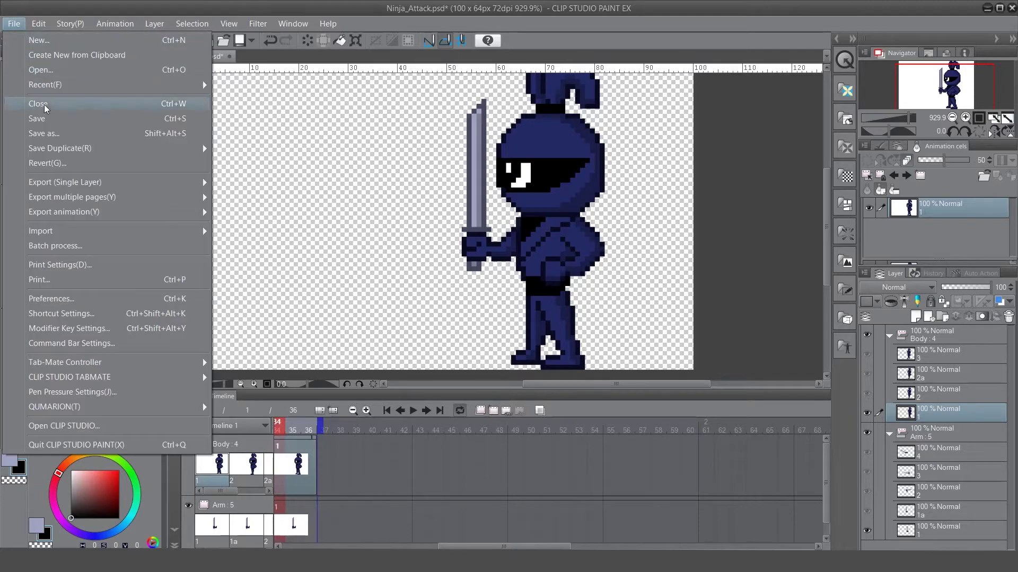
pyautogui.click(27, 116)
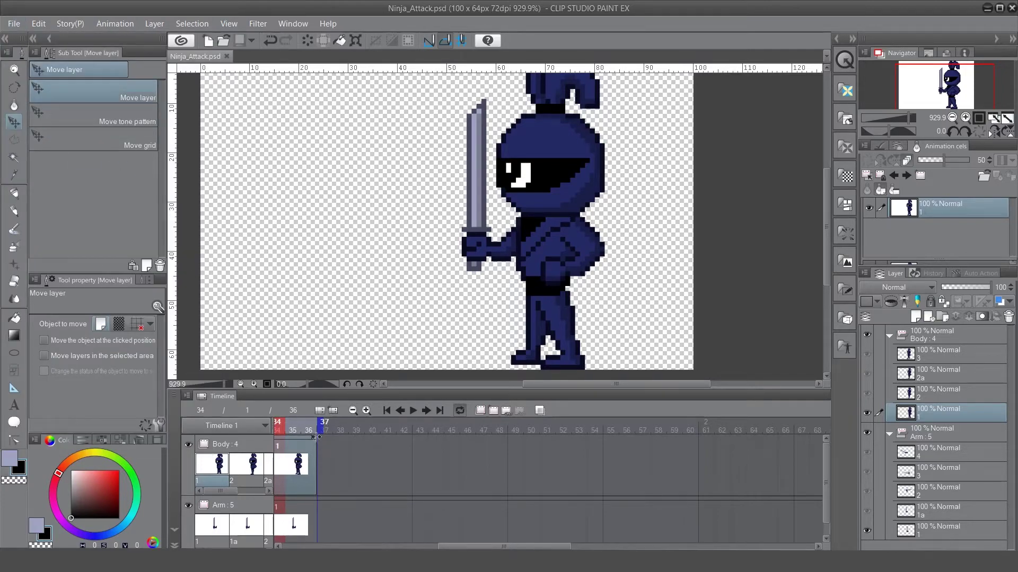
# - Start exporting the ninja animation as an animated GIF
pyautogui.click(21, 26)
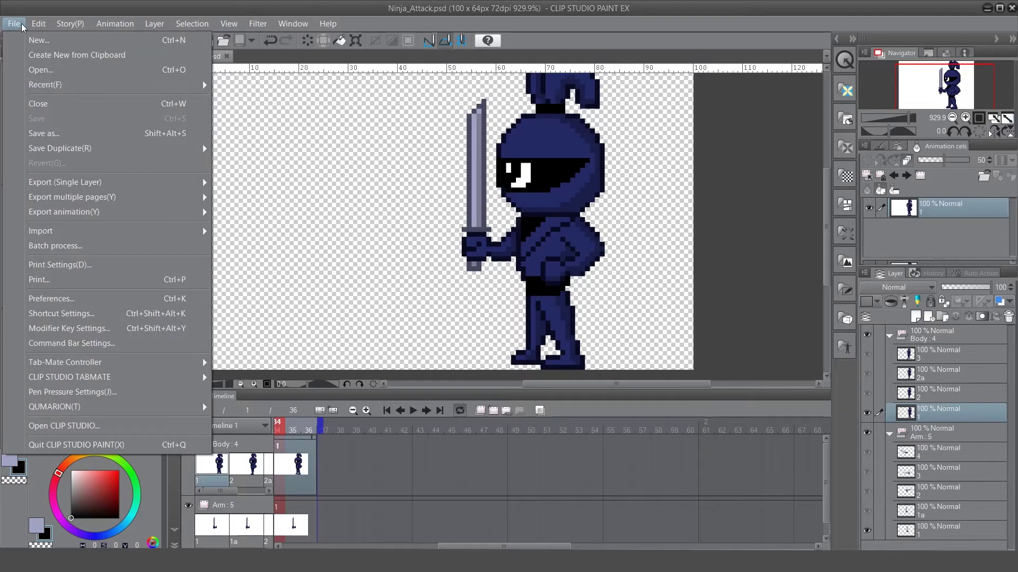
pyautogui.moveTo(36, 197)
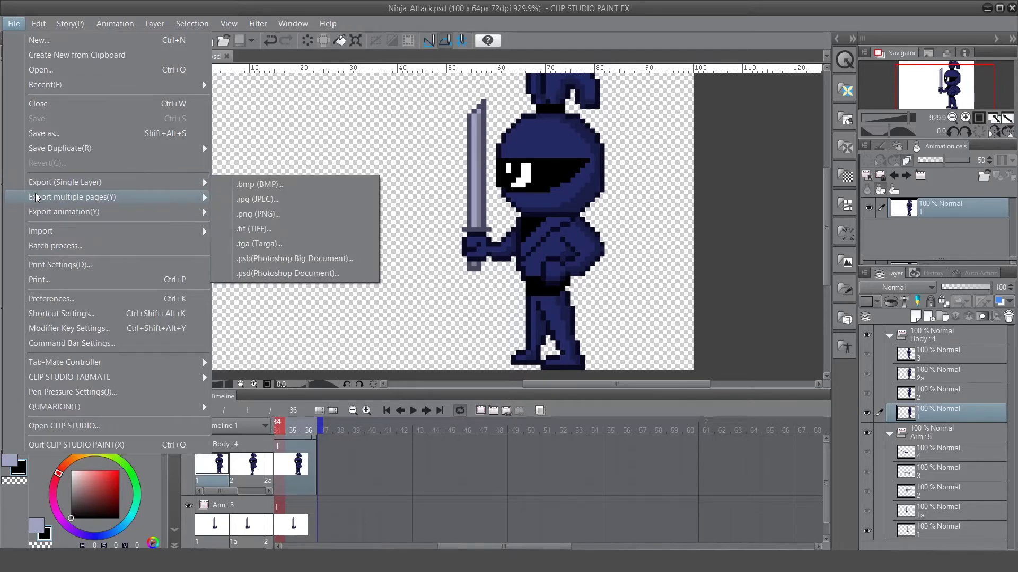
pyautogui.moveTo(60, 213)
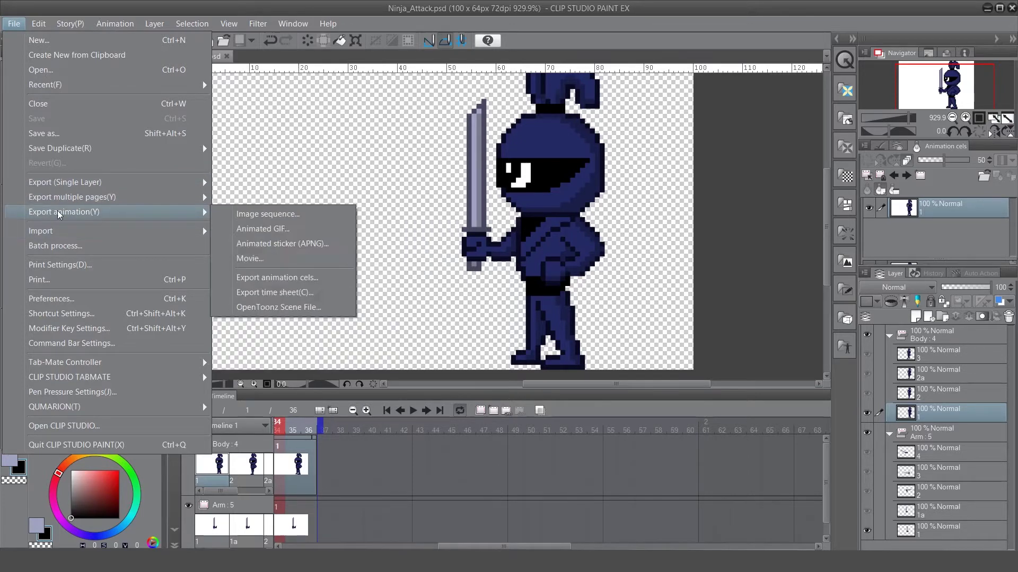
pyautogui.click(243, 231)
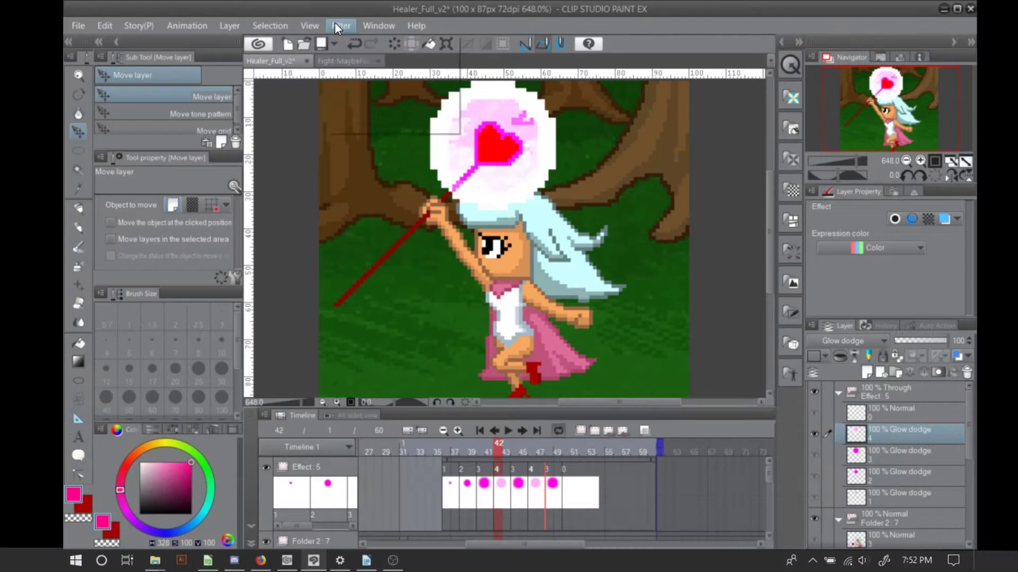
# - Apply the standard Blur filter to glow dodge cels 4 and 2 in the healer animation's Effect folder
pyautogui.click(339, 24)
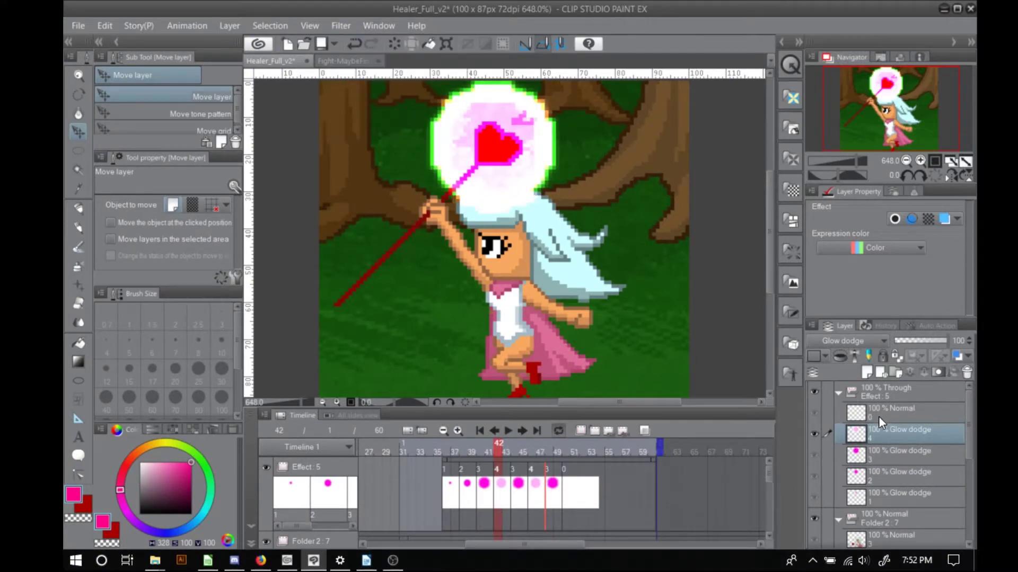
pyautogui.click(879, 477)
pyautogui.click(341, 25)
pyautogui.moveTo(355, 43)
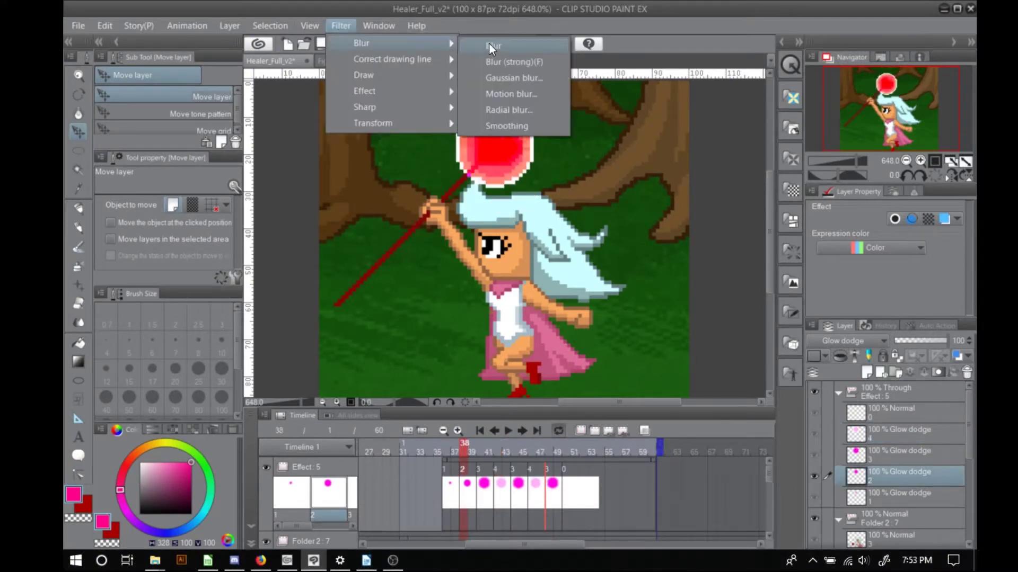
pyautogui.click(490, 44)
# - Apply the standard Blur filter to cel 1 of the Effect folder and play the healer animation
pyautogui.click(876, 495)
pyautogui.click(340, 26)
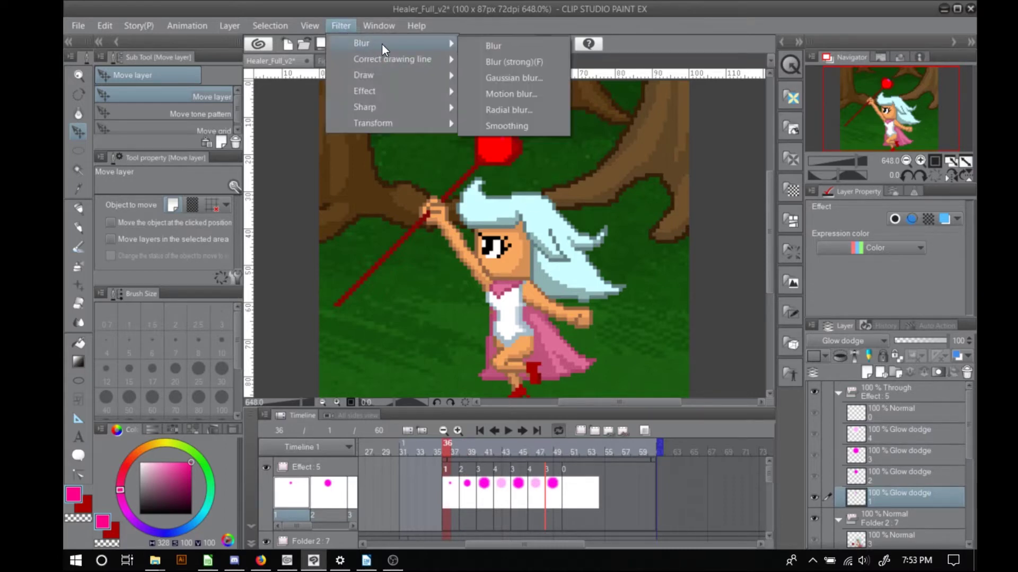
pyautogui.click(490, 44)
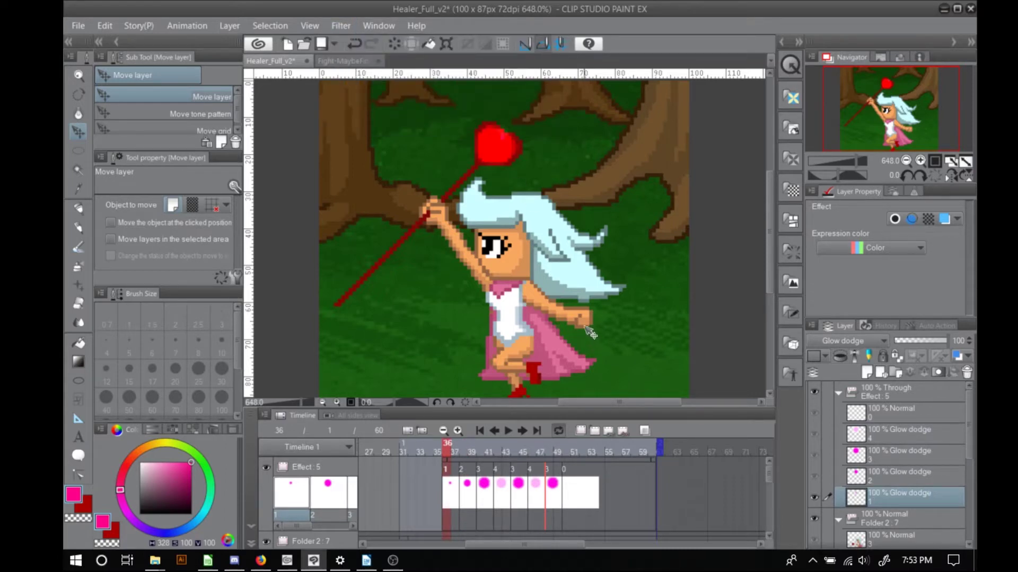
pyautogui.click(508, 430)
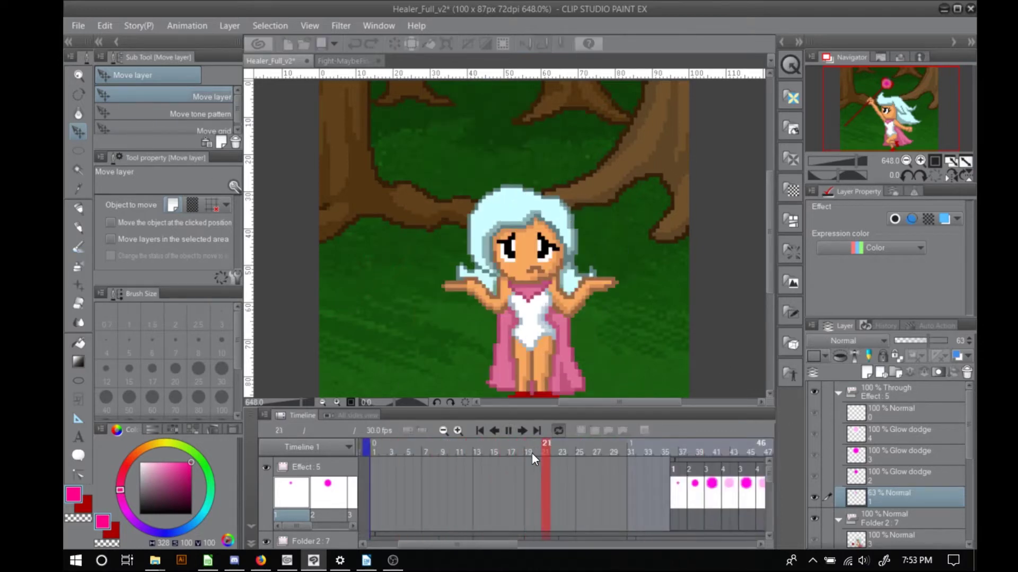